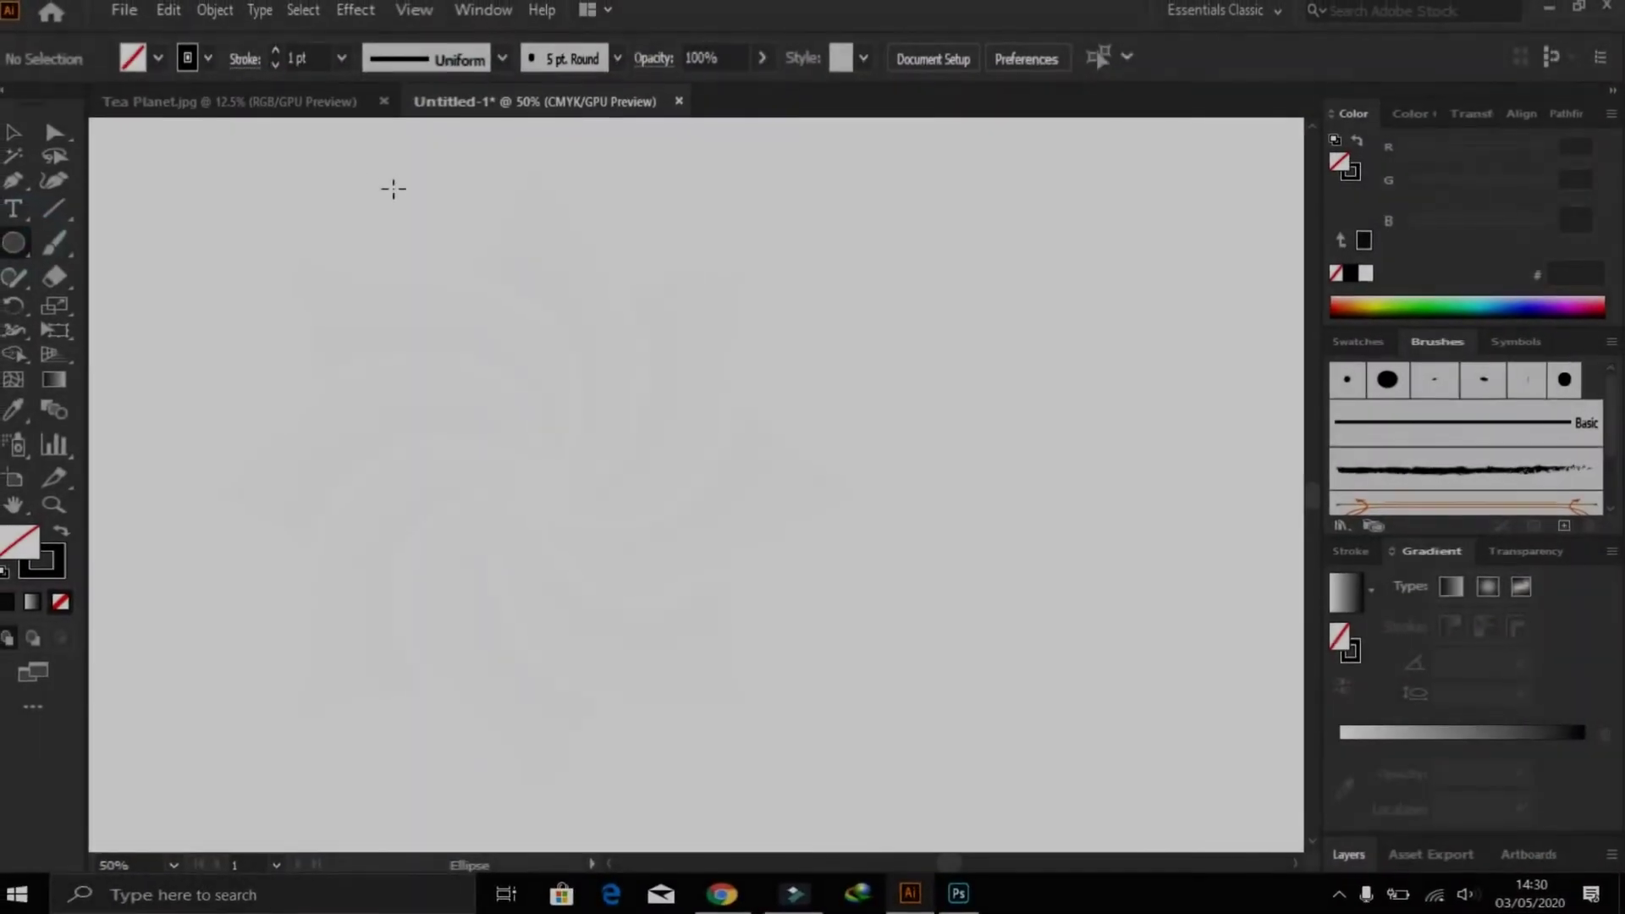
# - Draw a large unfilled circle, then move it up-left and shrink it
pyautogui.moveTo(332, 151); pyautogui.dragTo(862, 682)
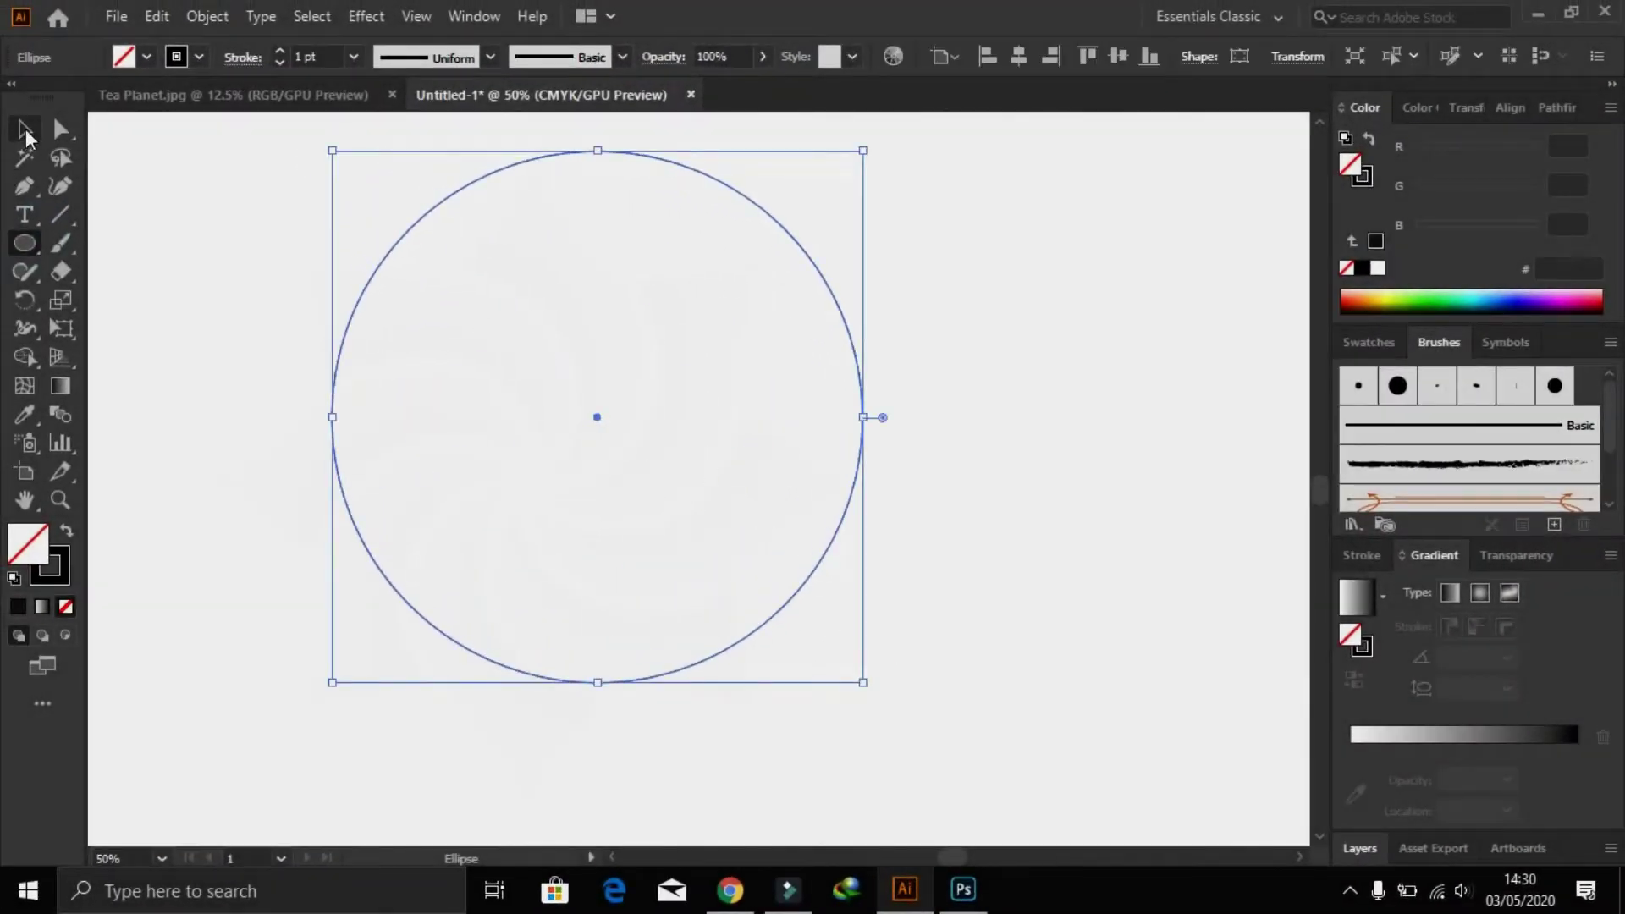
pyautogui.click(26, 134)
pyautogui.moveTo(831, 556); pyautogui.dragTo(739, 488)
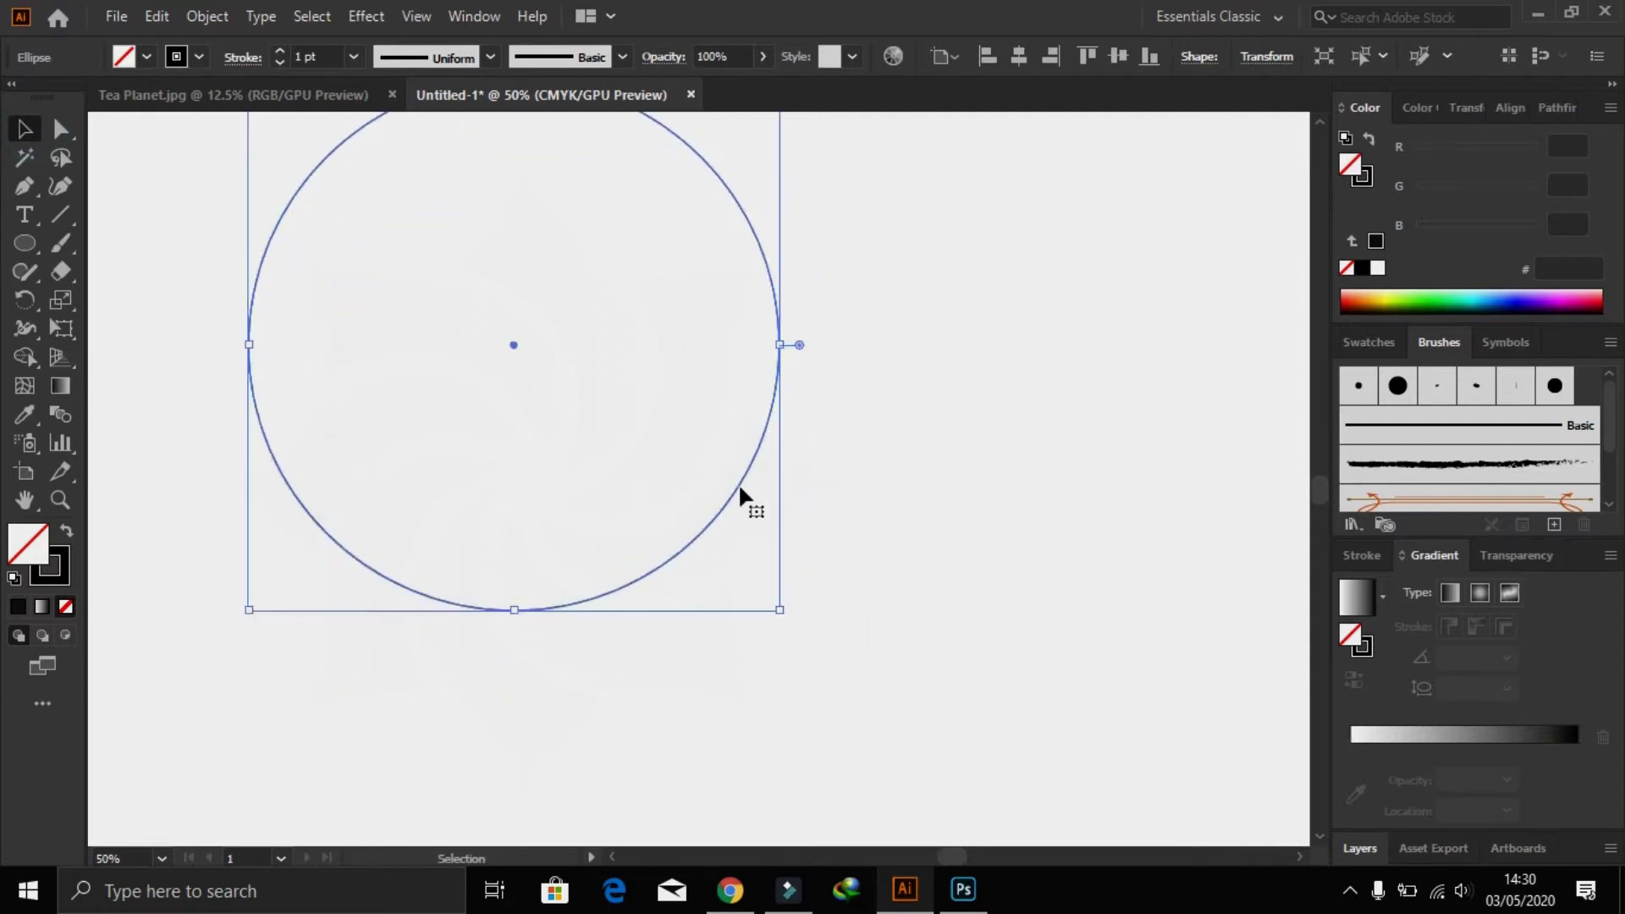
pyautogui.moveTo(779, 609); pyautogui.dragTo(580, 411)
pyautogui.click(690, 369)
# - Fine-tune the circle's position and size, finally enlarging it around its centre
pyautogui.moveTo(693, 357)
pyautogui.mouseDown()
pyautogui.moveTo(780, 479)
pyautogui.moveTo(687, 435)
pyautogui.mouseUp()
pyautogui.moveTo(543, 387); pyautogui.dragTo(634, 478)
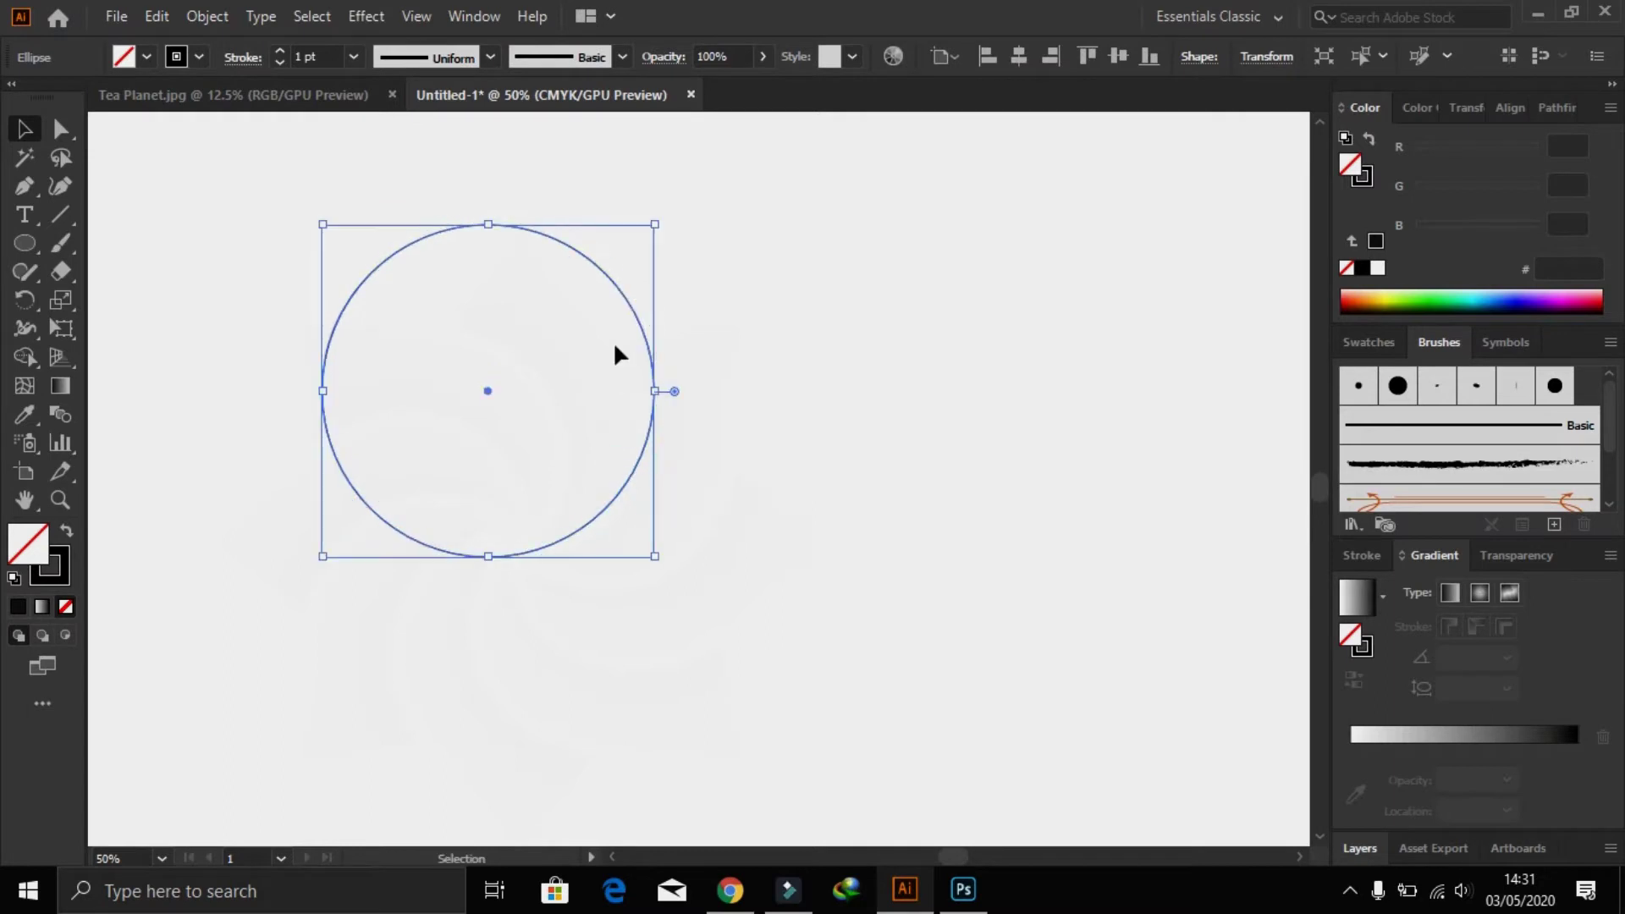
pyautogui.moveTo(655, 219); pyautogui.dragTo(591, 313)
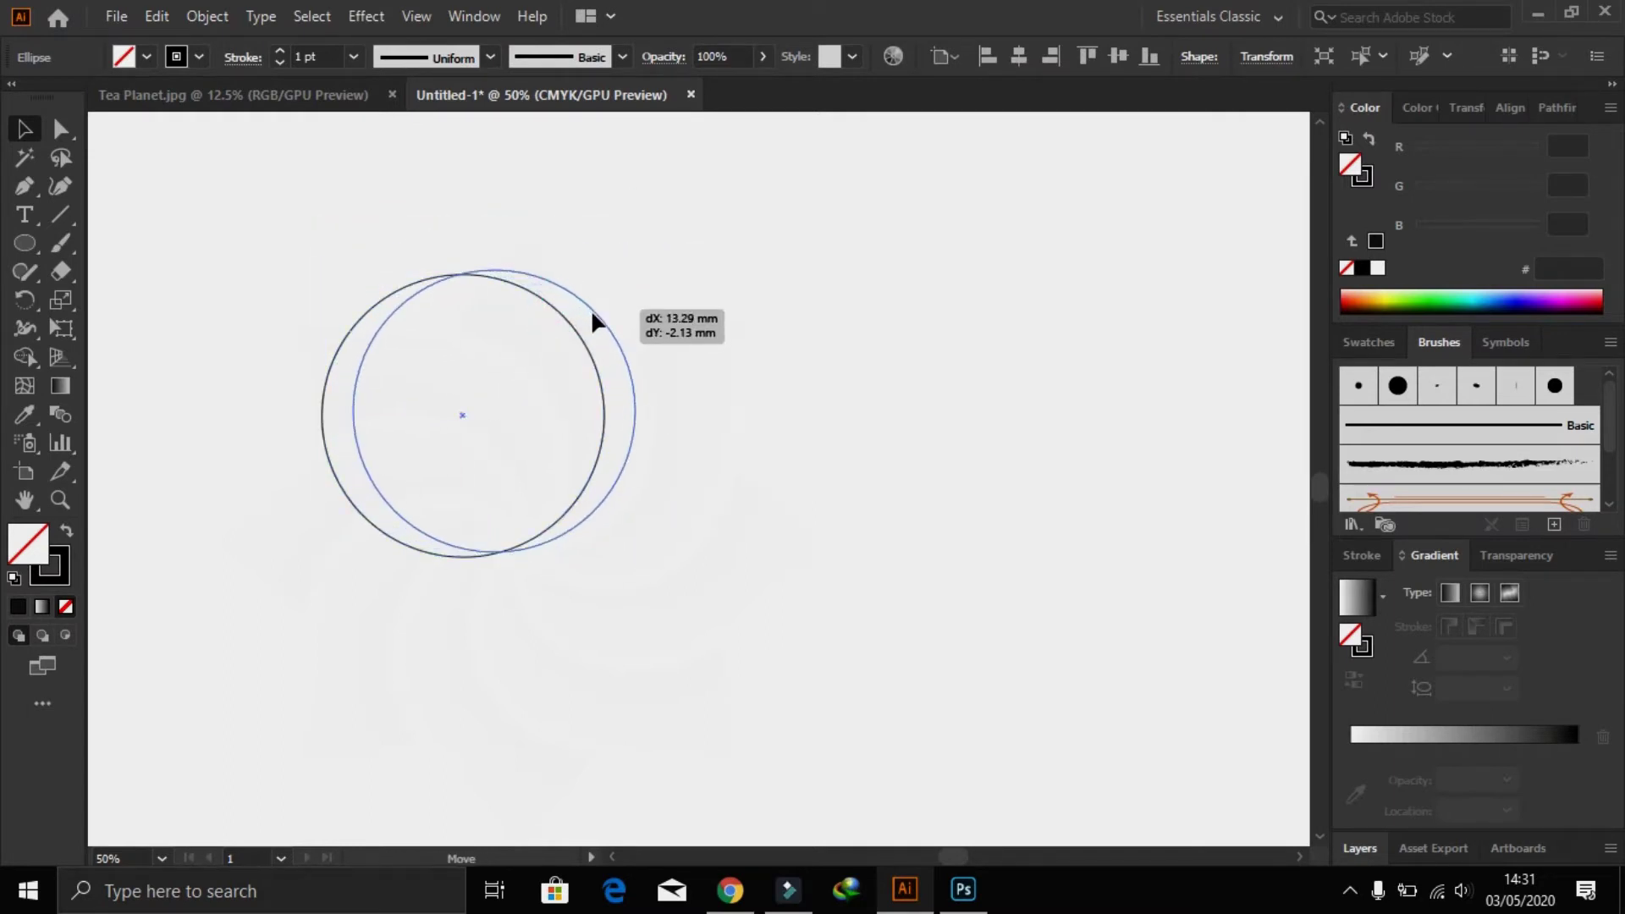
pyautogui.moveTo(592, 313)
pyautogui.mouseDown()
pyautogui.moveTo(632, 266)
pyautogui.moveTo(608, 316)
pyautogui.mouseUp()
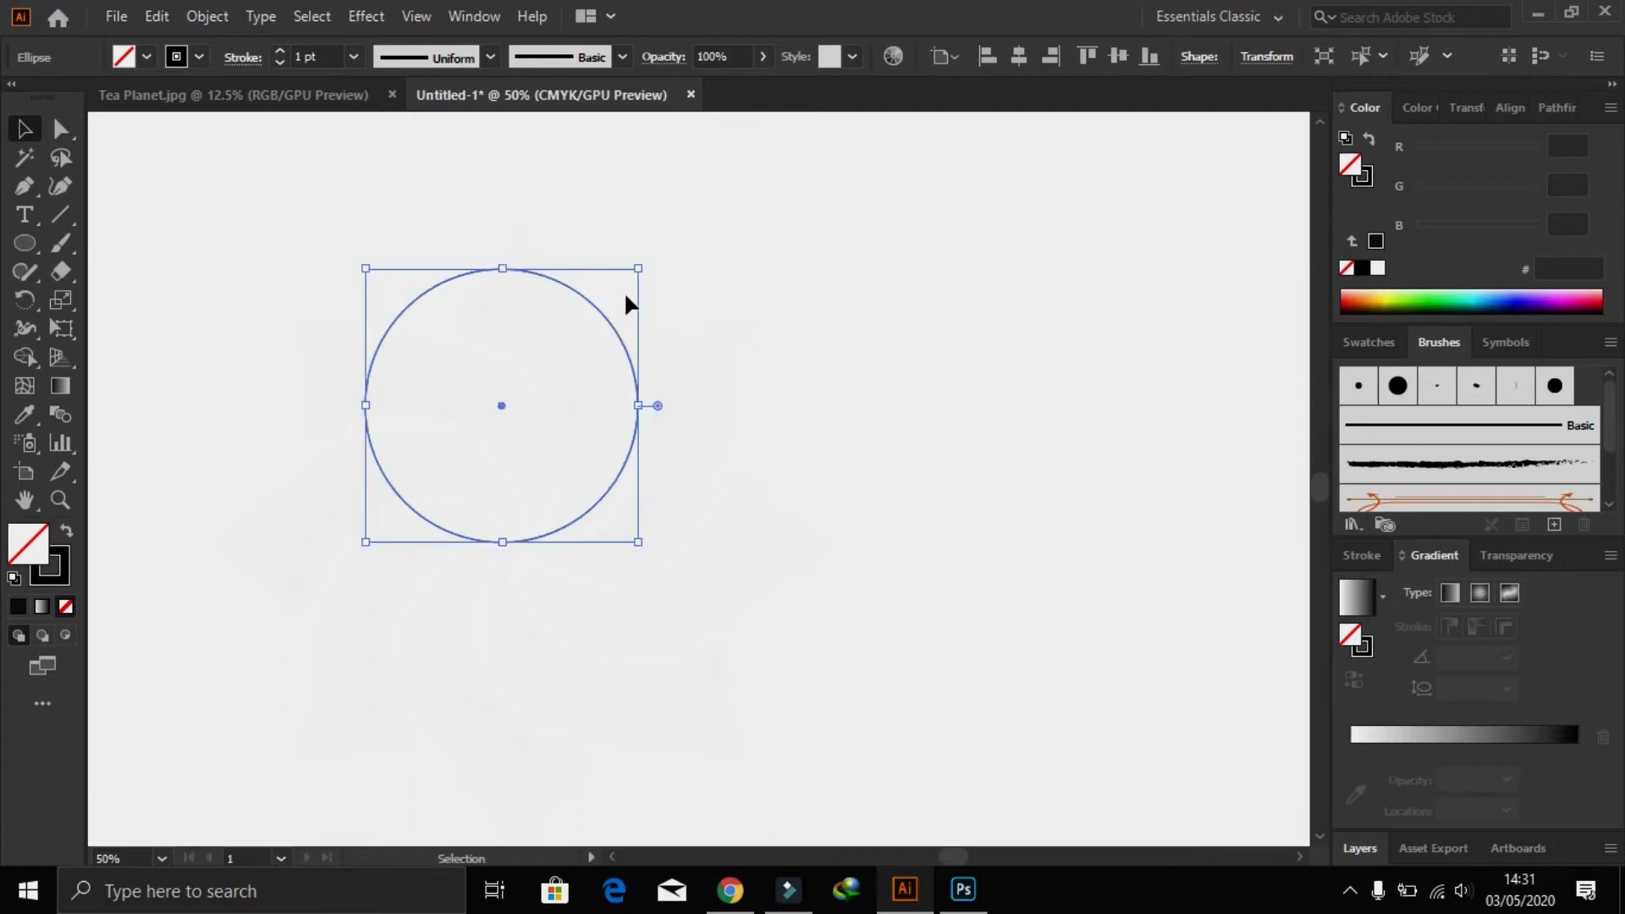
pyautogui.moveTo(622, 344); pyautogui.dragTo(627, 352)
pyautogui.moveTo(635, 278); pyautogui.dragTo(636, 280)
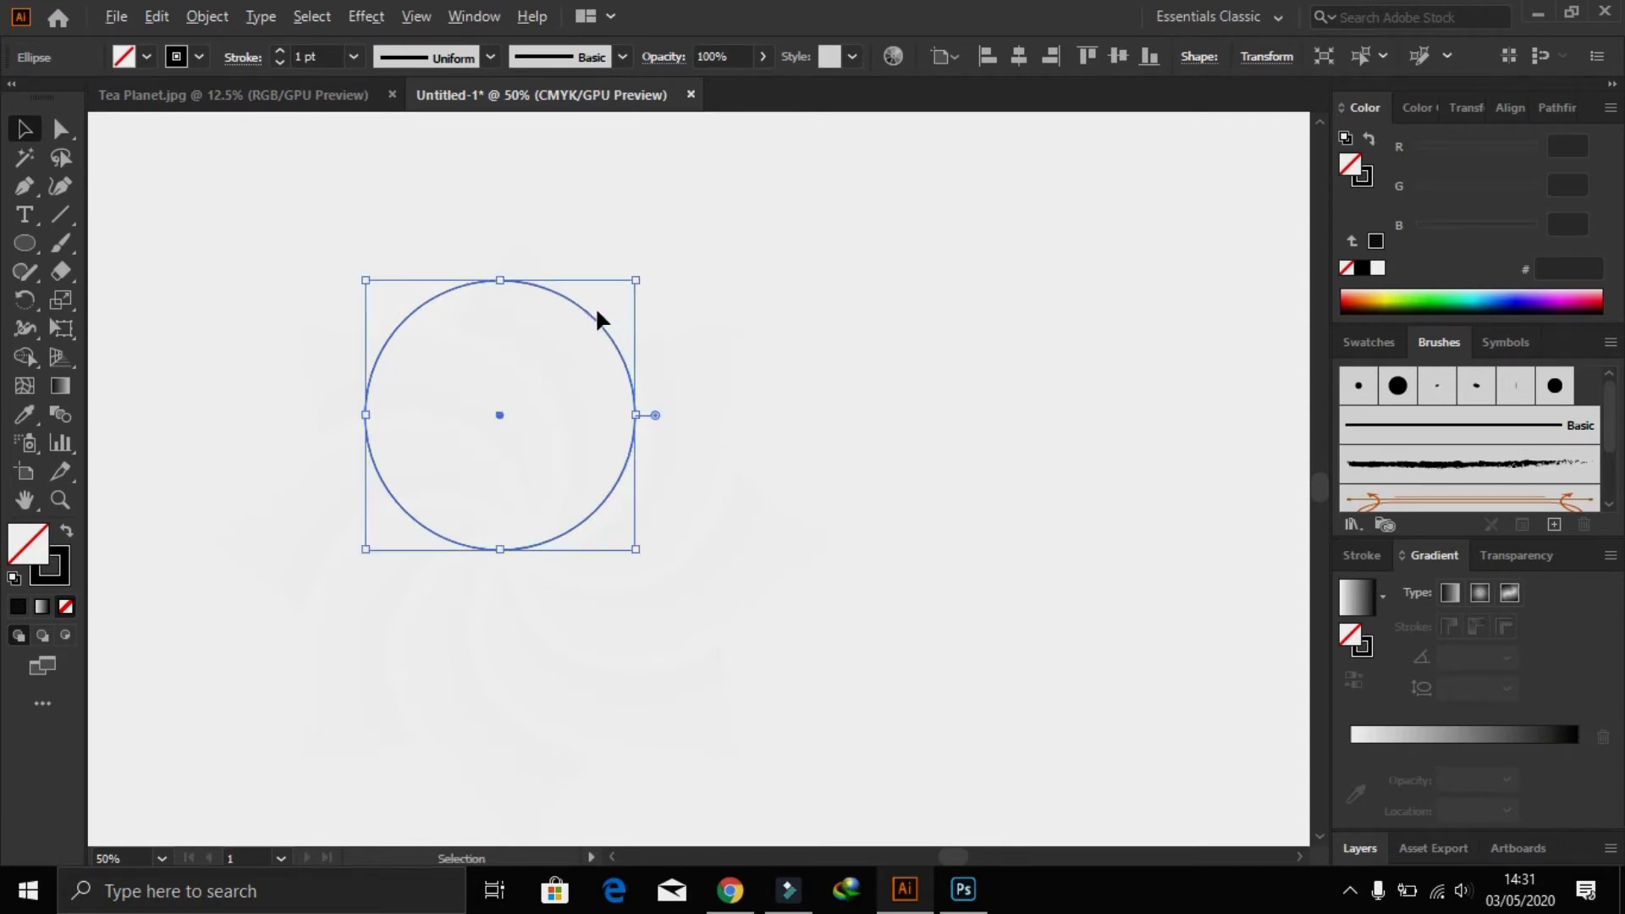
pyautogui.moveTo(633, 279); pyautogui.dragTo(697, 230)
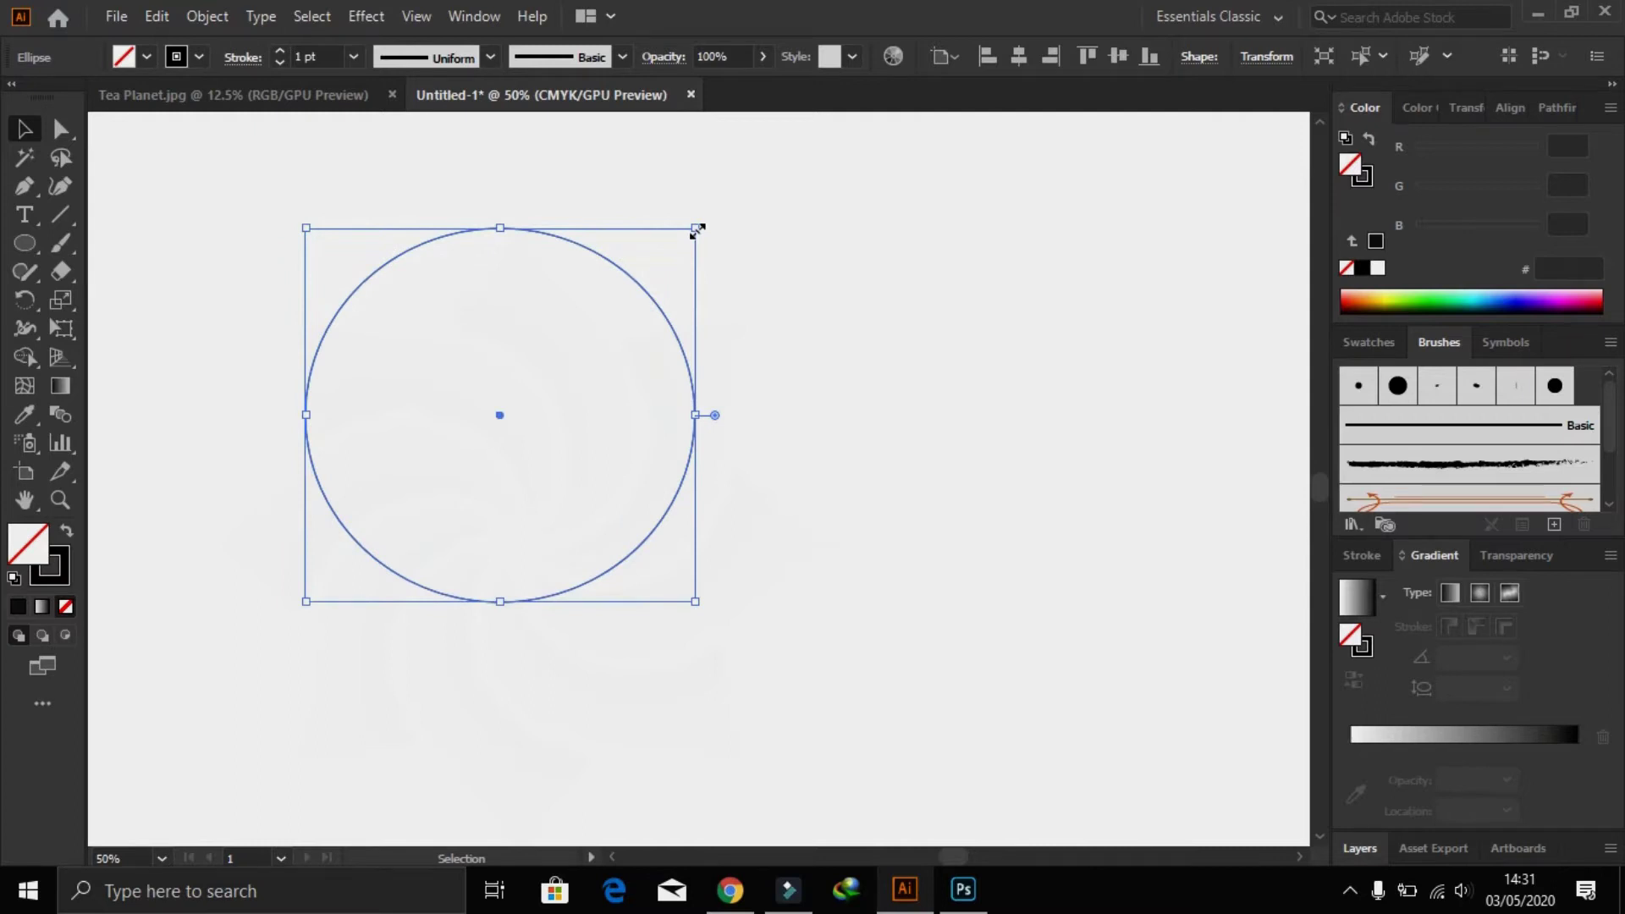
# - Undo the enlargement, Alt-drag an overlapping circle copy, and move the large circle up-right
pyautogui.hotkey('ctrl', 'z')
pyautogui.moveTo(594, 321); pyautogui.dragTo(516, 357)
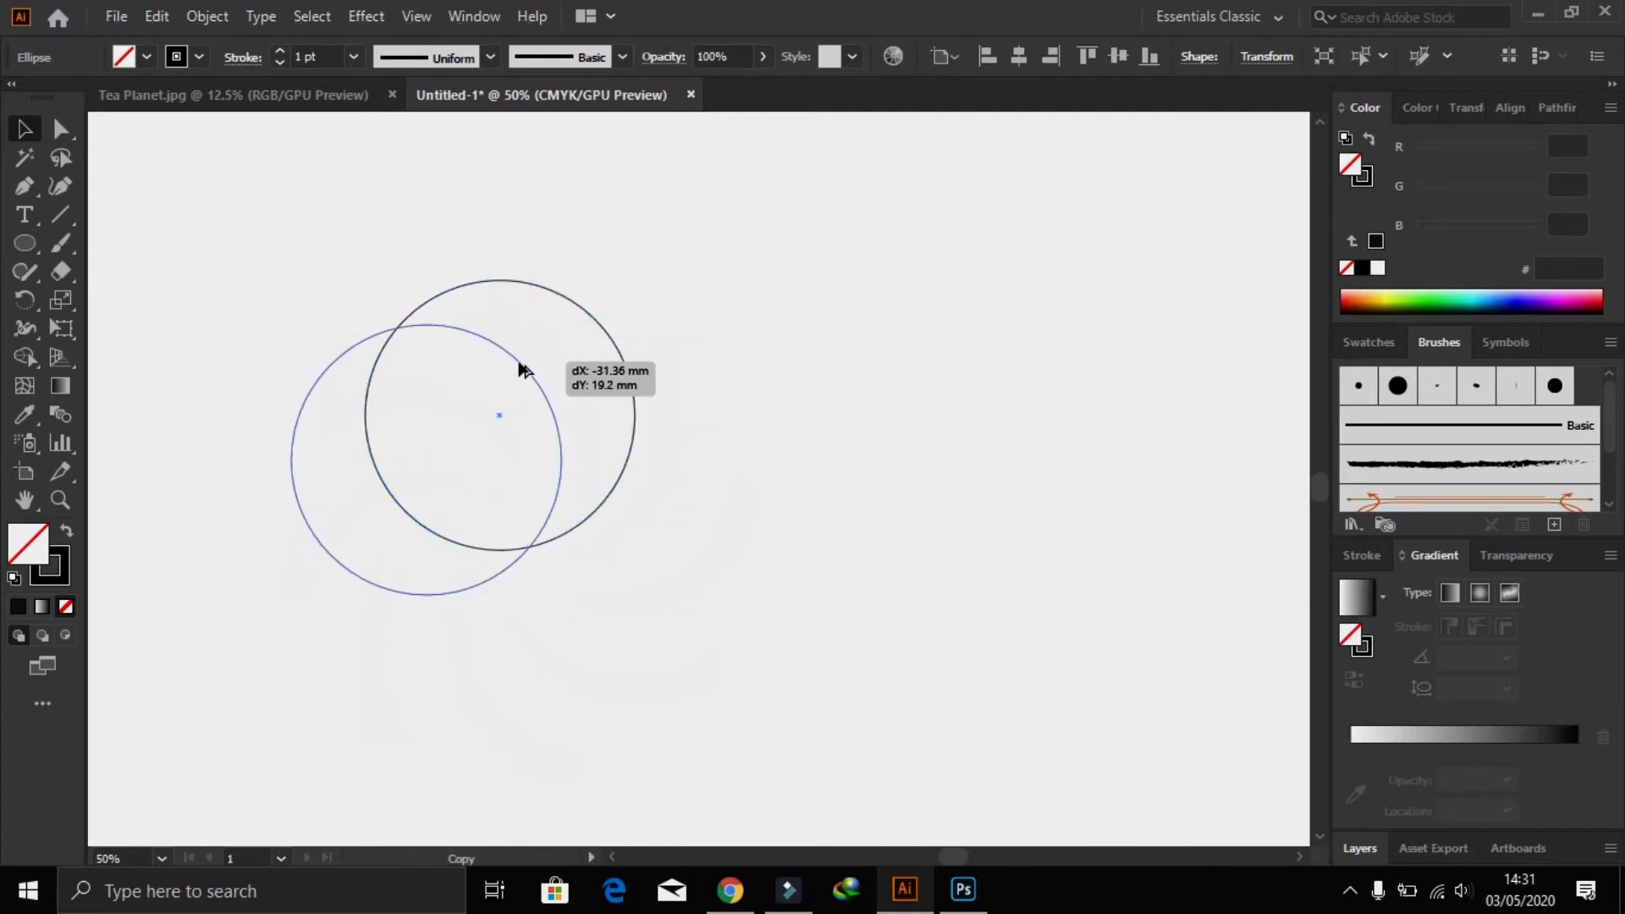
pyautogui.moveTo(513, 354)
pyautogui.mouseDown()
pyautogui.moveTo(616, 305)
pyautogui.moveTo(796, 258)
pyautogui.mouseUp()
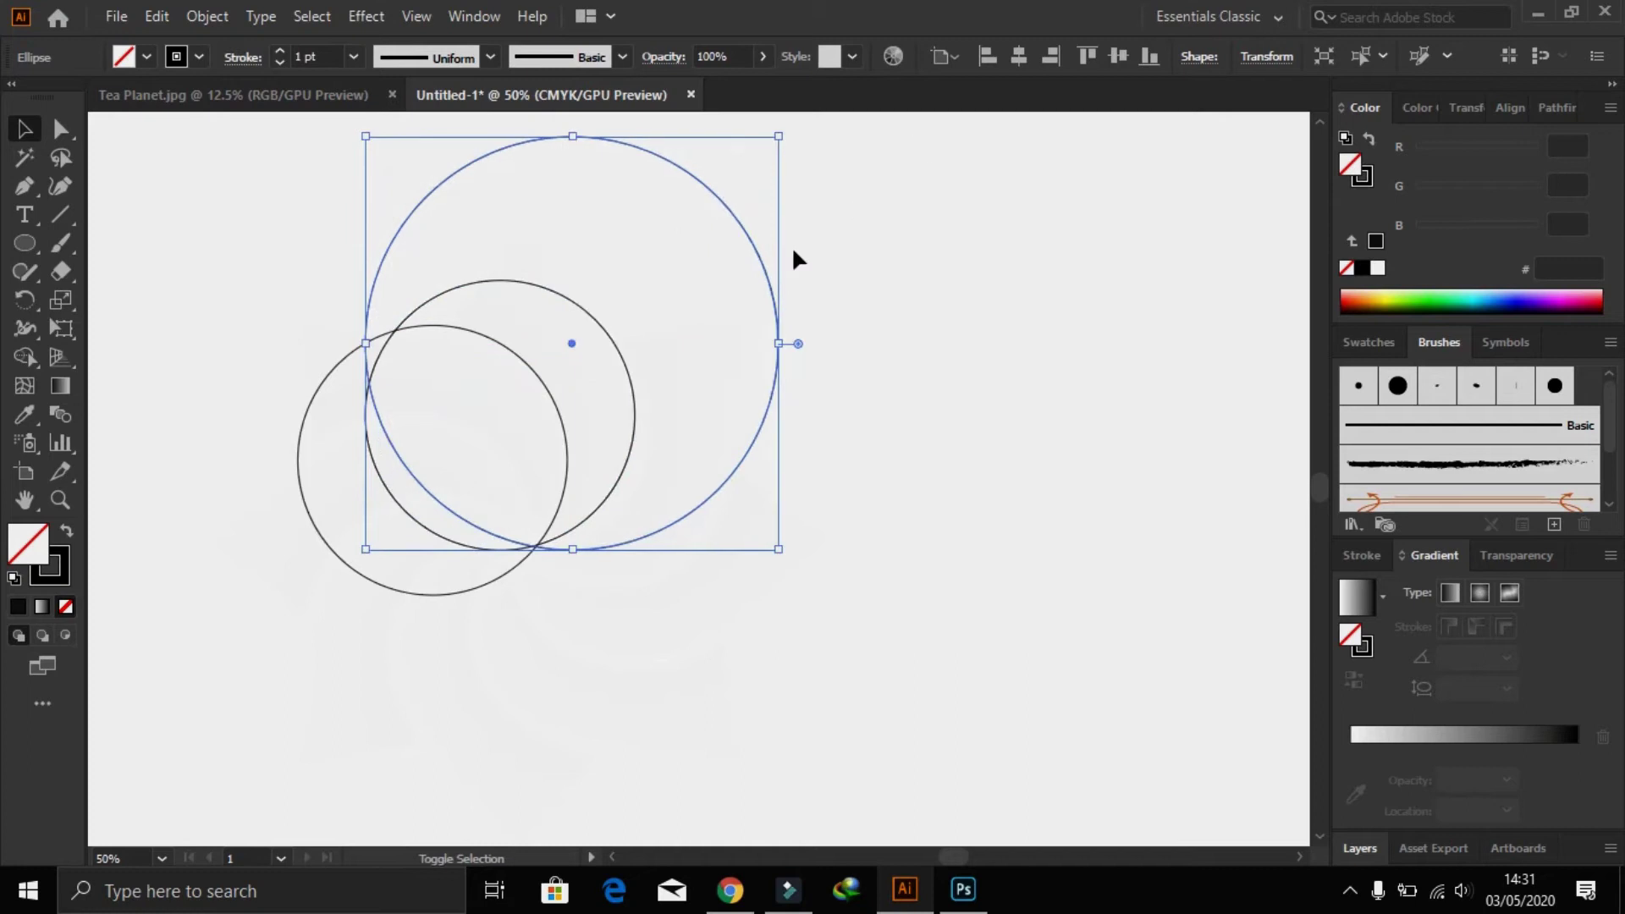
pyautogui.moveTo(631, 539)
pyautogui.mouseDown()
pyautogui.moveTo(781, 347)
pyautogui.moveTo(758, 337)
pyautogui.mouseUp()
# - In Outline view, zoom into the intersection and nudge the large circle's edge onto it
pyautogui.click(737, 466)
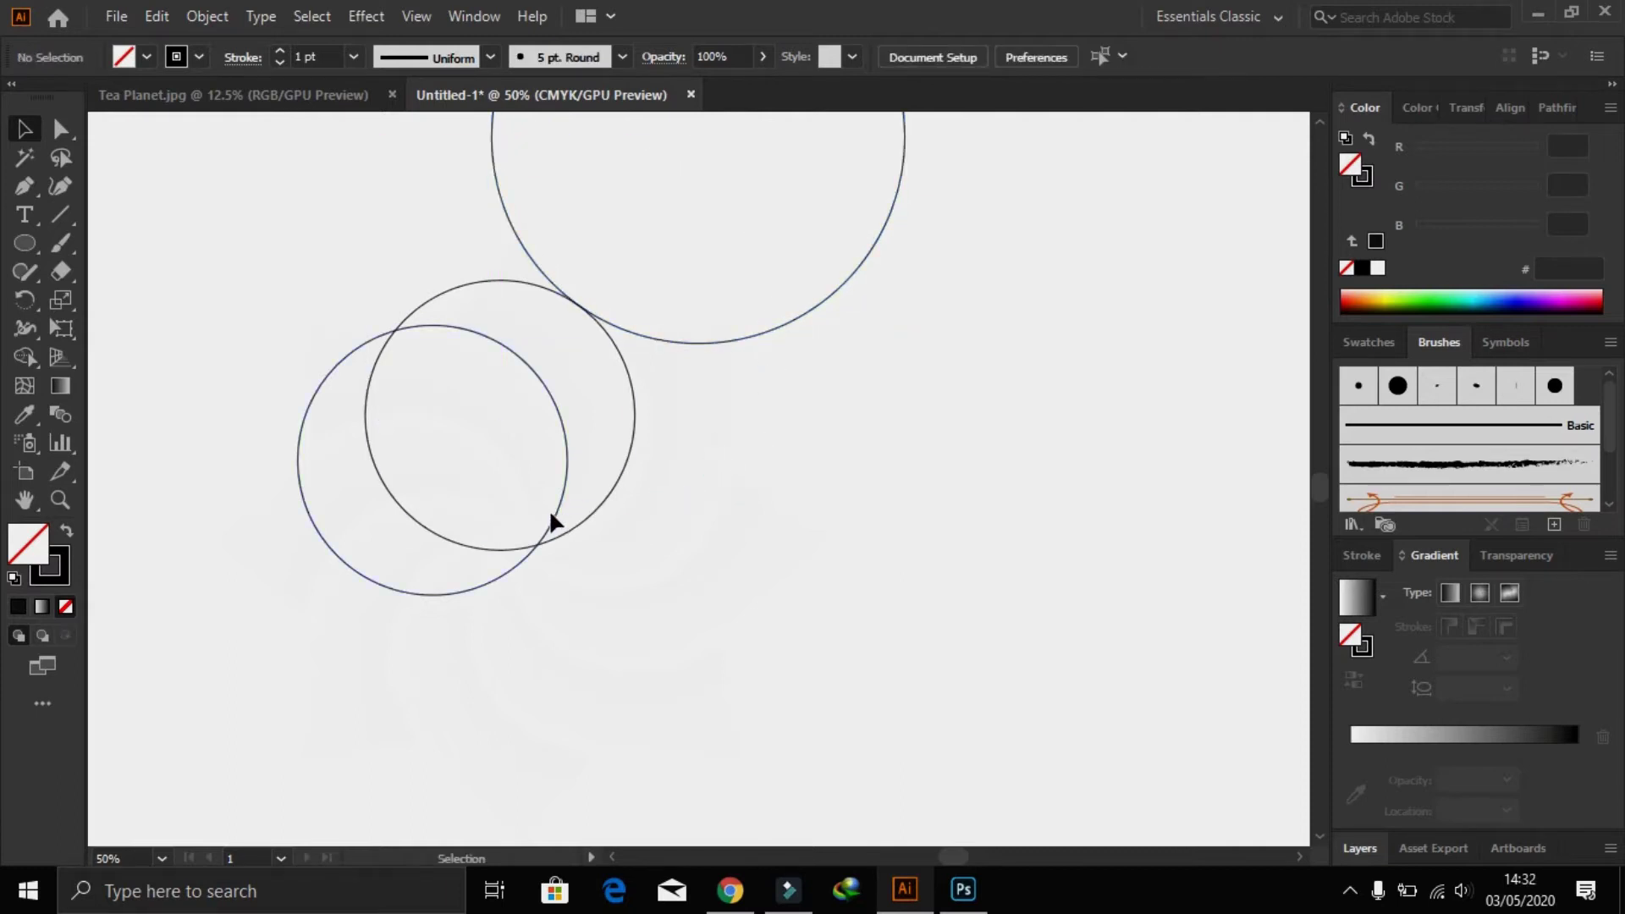
pyautogui.press('z')
pyautogui.moveTo(489, 258); pyautogui.dragTo(867, 519)
pyautogui.hotkey('ctrl', 'y')
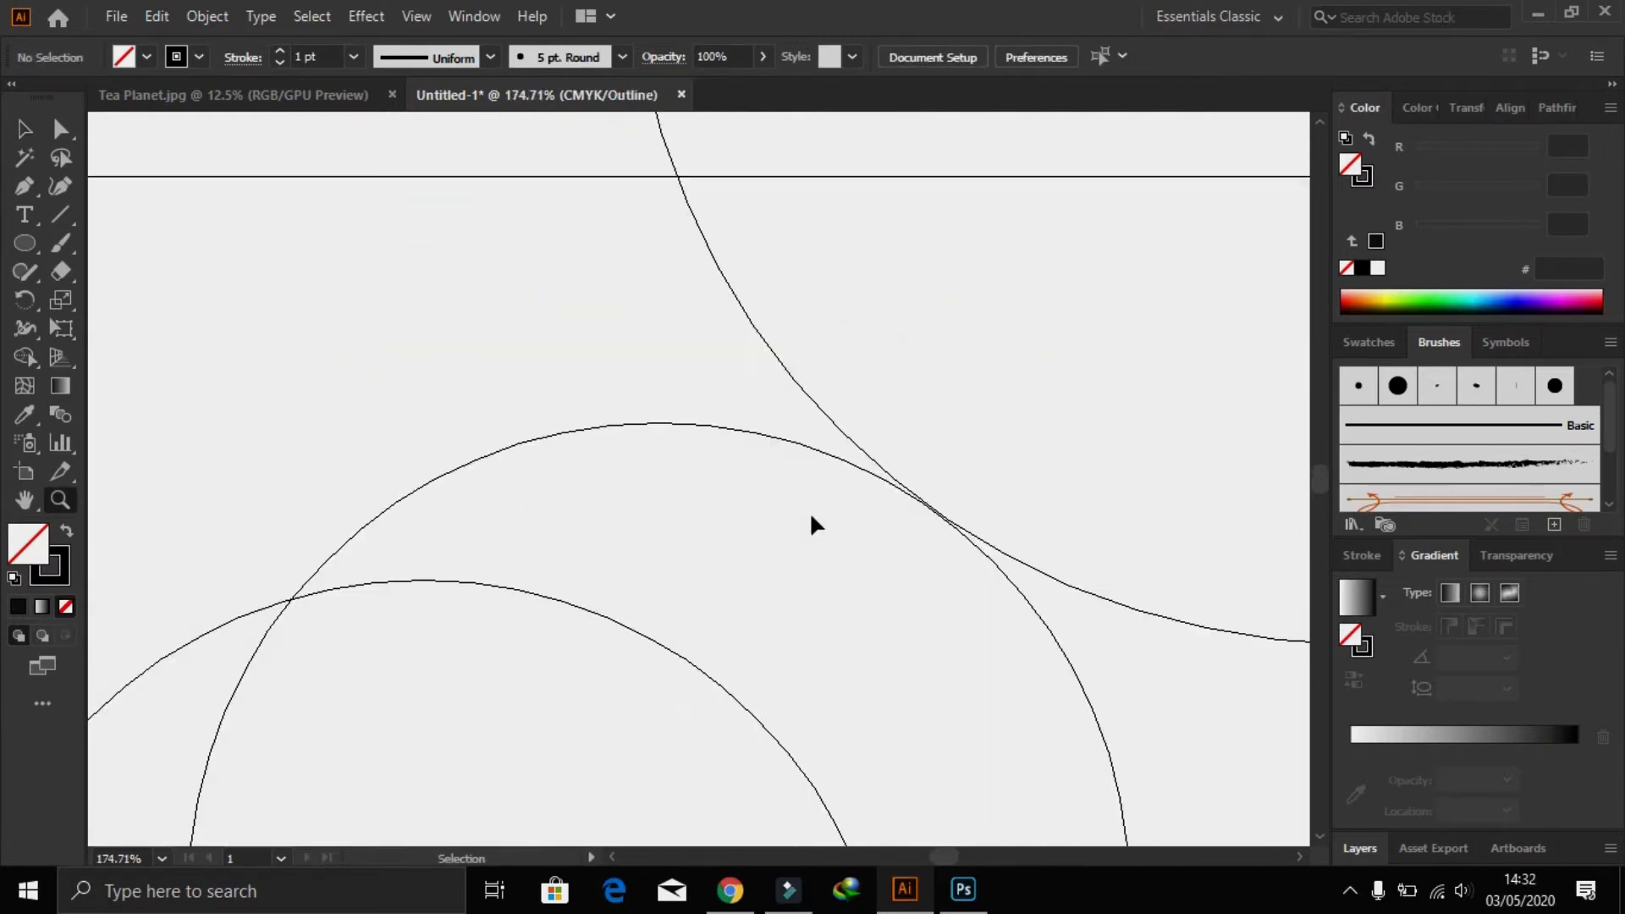
pyautogui.moveTo(885, 461); pyautogui.dragTo(965, 537)
pyautogui.click(21, 131)
pyautogui.moveTo(601, 443); pyautogui.dragTo(603, 453)
# - Return to Preview at normal zoom and select the large circle
pyautogui.hotkey('ctrl', '-')
pyautogui.hotkey('ctrl', '-')
pyautogui.hotkey('ctrl', '-')
pyautogui.hotkey('ctrl', '-')
pyautogui.hotkey('ctrl', '-')
pyautogui.hotkey('ctrl', '-')
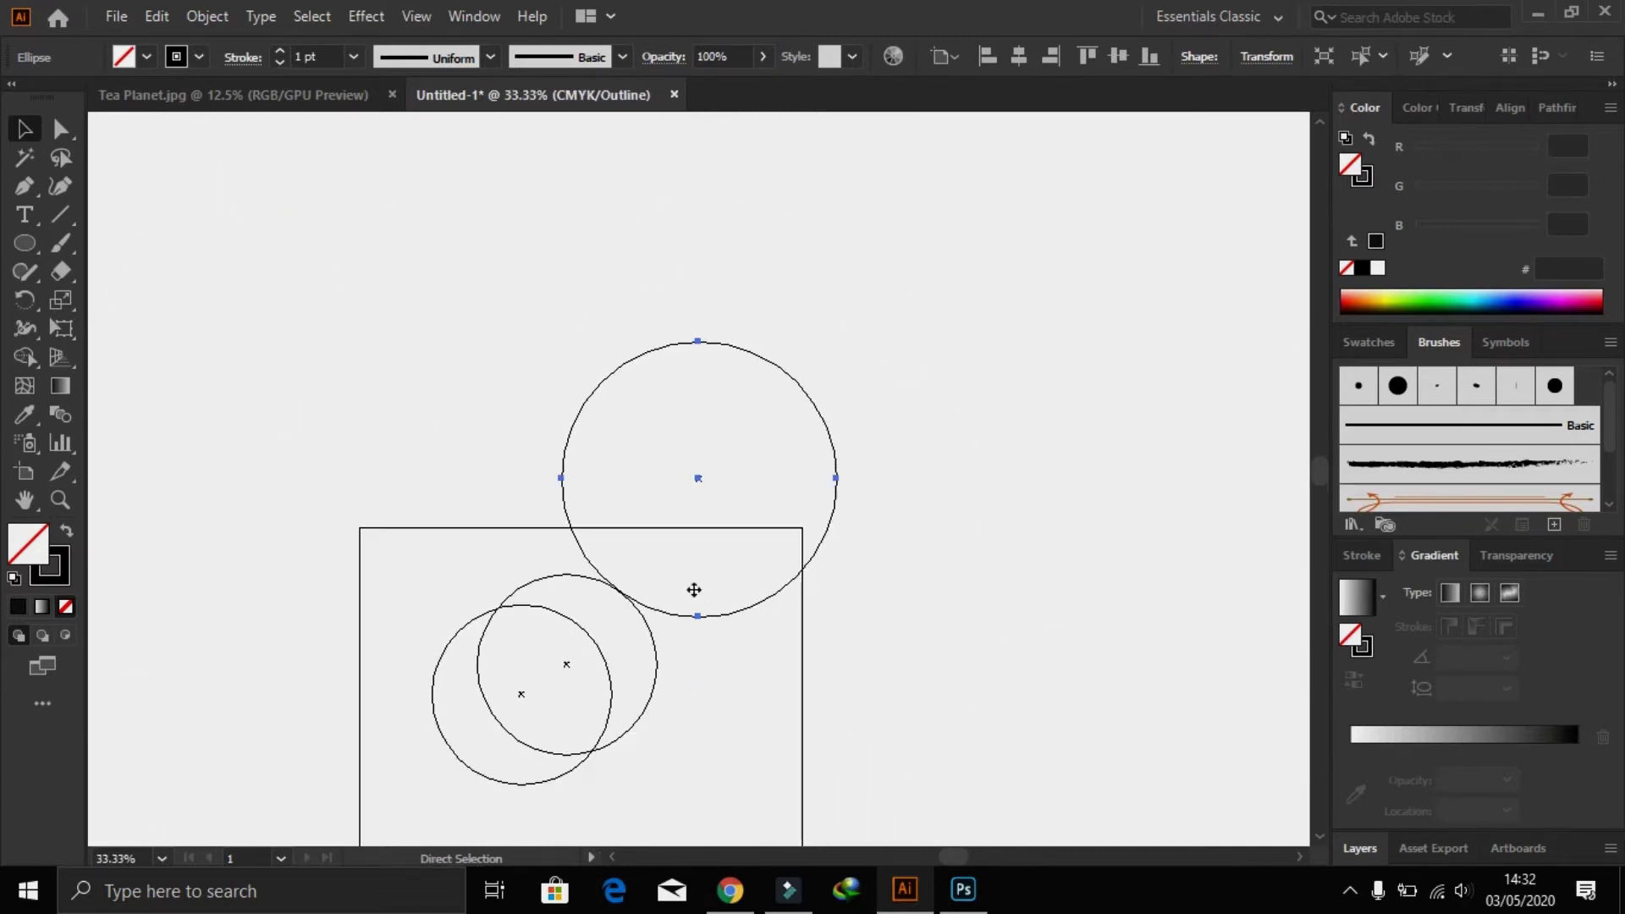
pyautogui.hotkey('ctrl', 'y')
pyautogui.press('v')
pyautogui.click(362, 451)
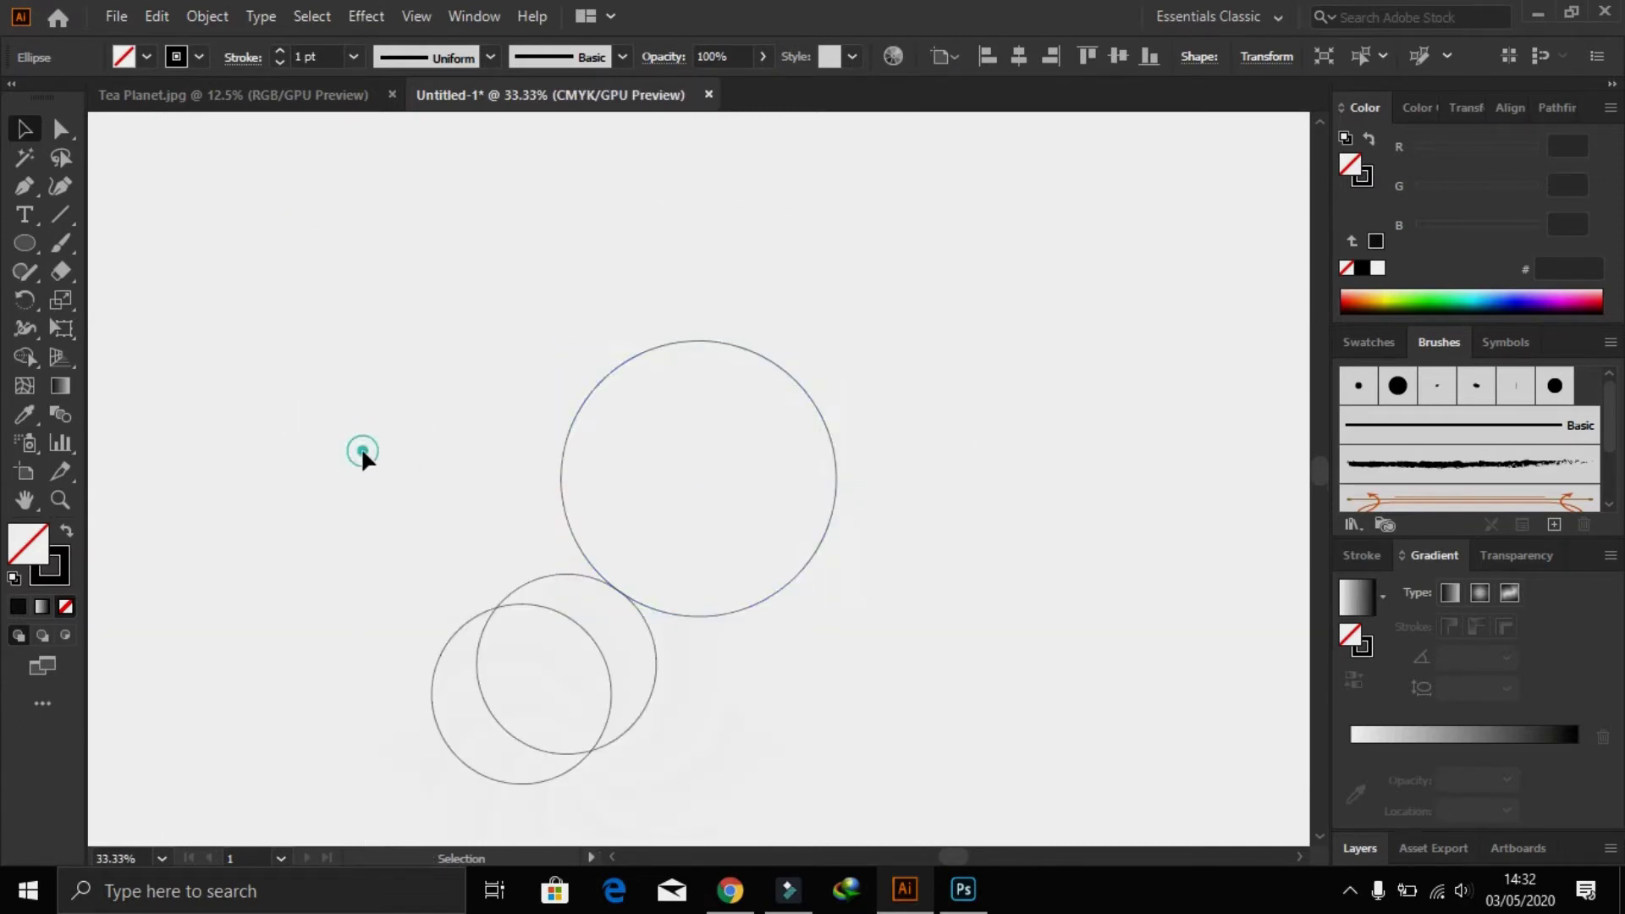
pyautogui.click(759, 603)
# - Copy the large circle straight left to make a matching pair
pyautogui.moveTo(759, 603); pyautogui.dragTo(514, 613)
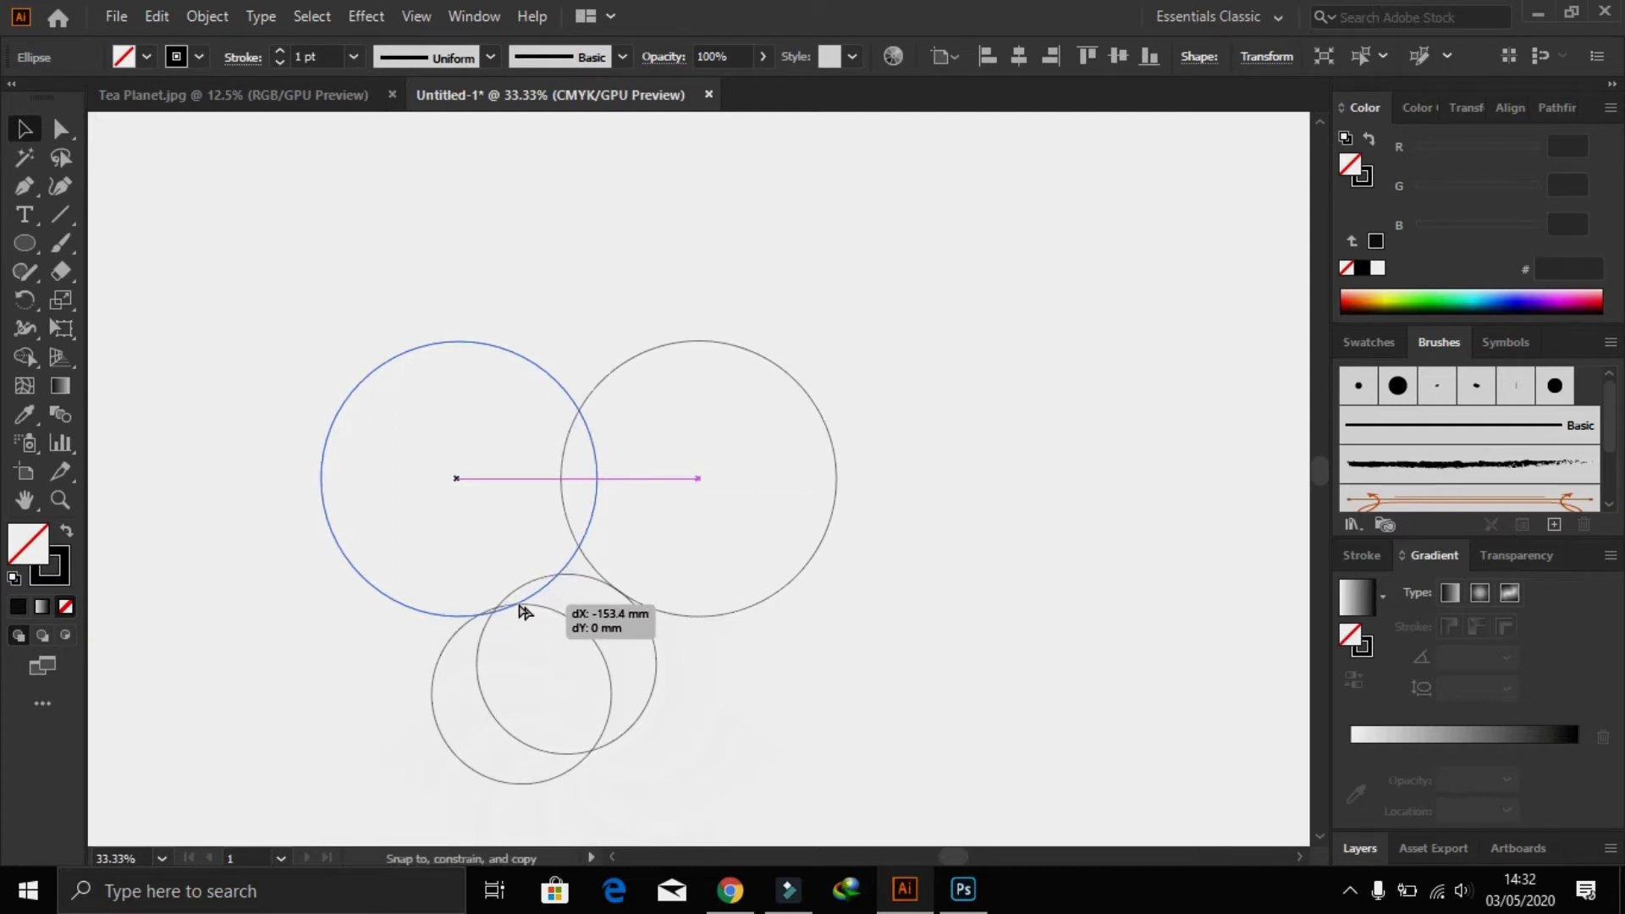
pyautogui.moveTo(514, 613); pyautogui.dragTo(525, 613)
pyautogui.click(333, 736)
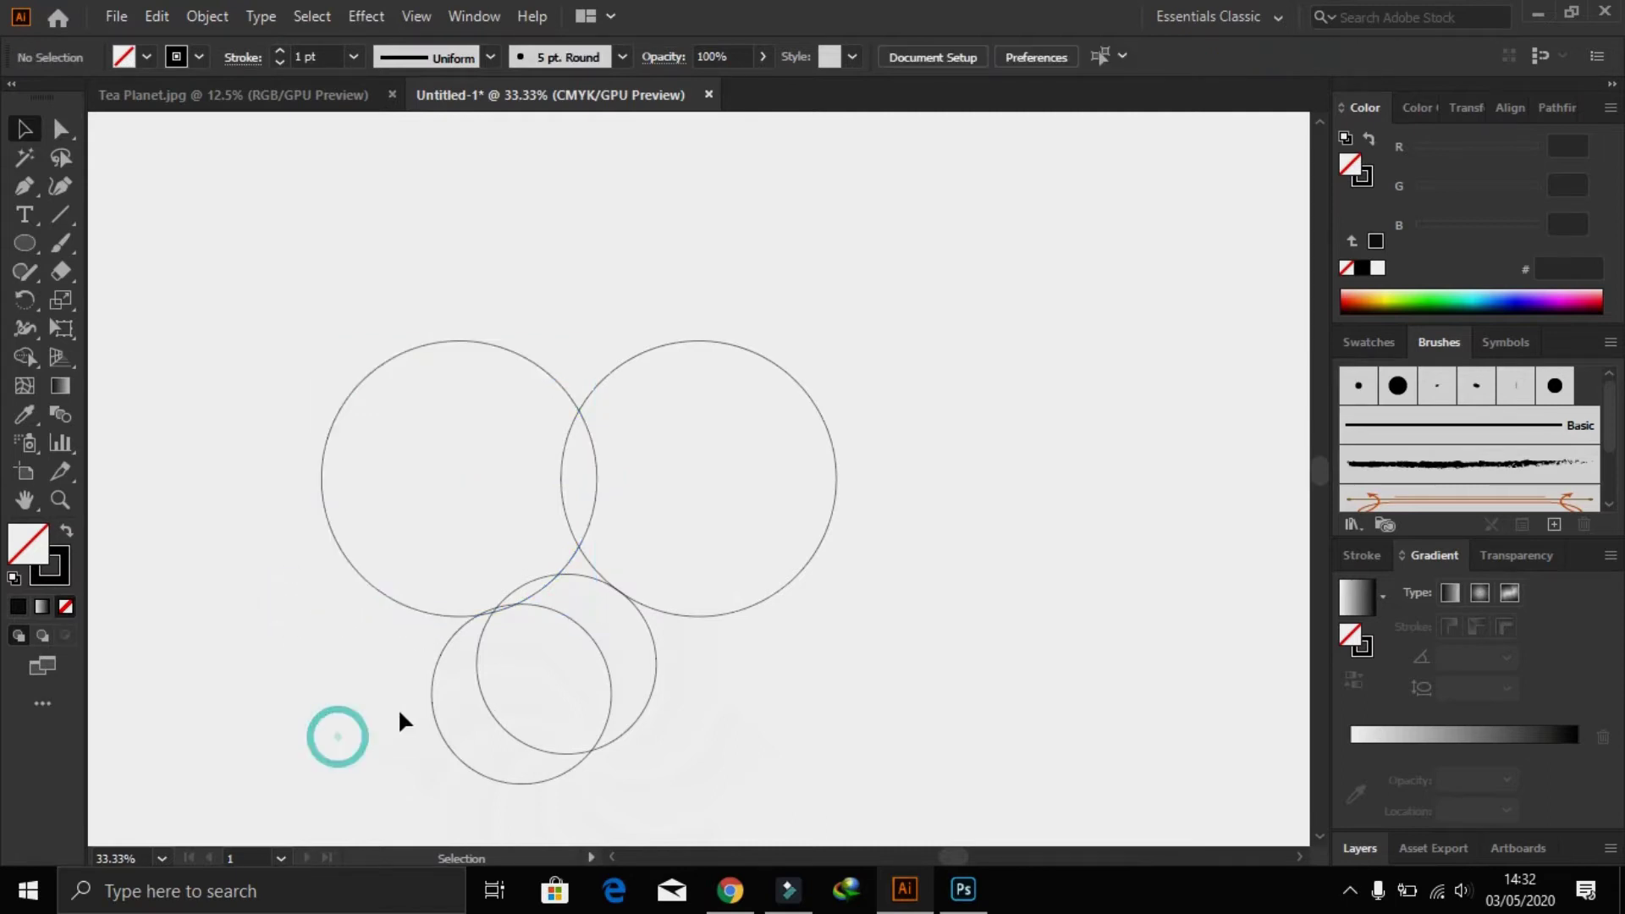
# - Alt-copy a lower circle, enlarge and nudge it left, then marquee-select all five circles
pyautogui.click(653, 641)
pyautogui.moveTo(656, 648); pyautogui.dragTo(620, 658)
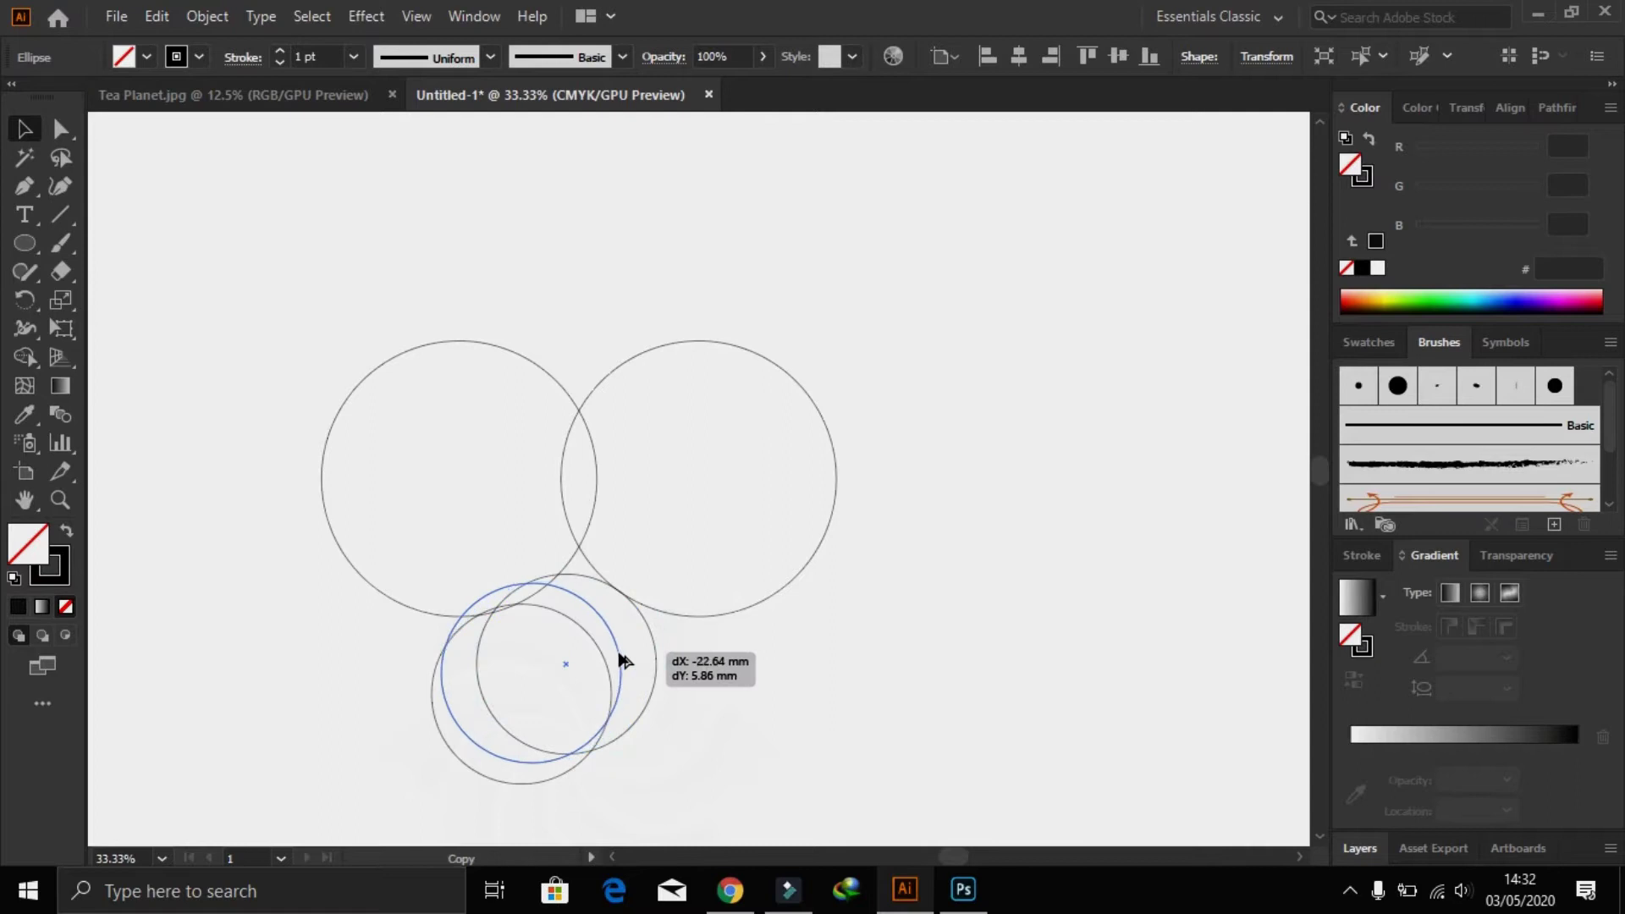
pyautogui.moveTo(623, 759); pyautogui.dragTo(643, 784)
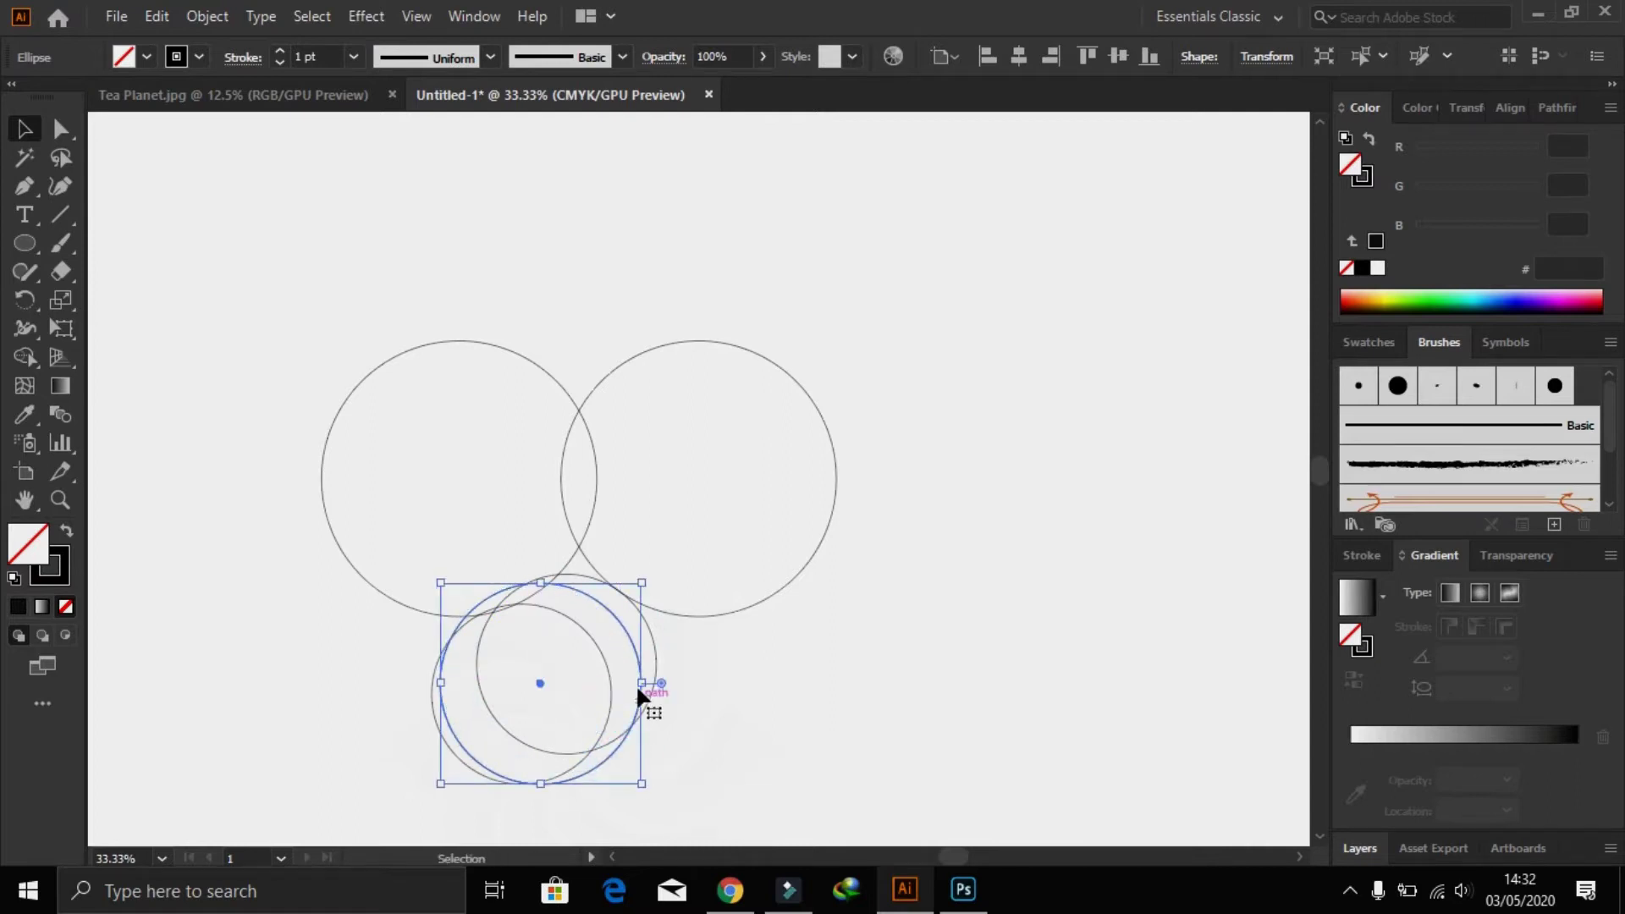
pyautogui.moveTo(629, 648); pyautogui.dragTo(613, 633)
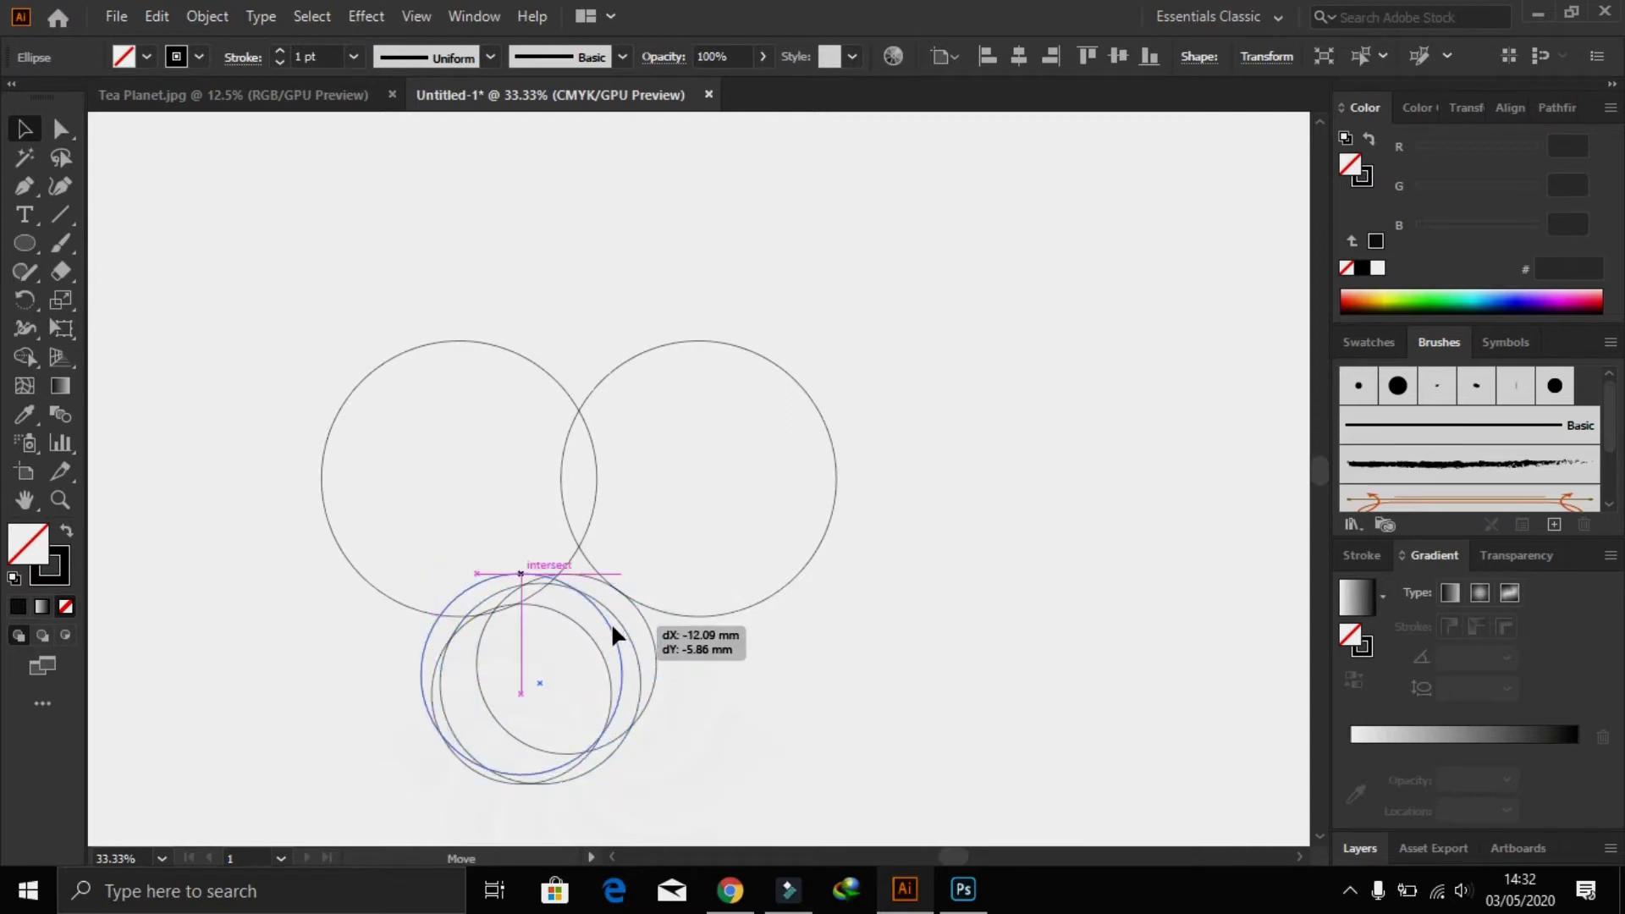
pyautogui.moveTo(611, 622); pyautogui.dragTo(612, 633)
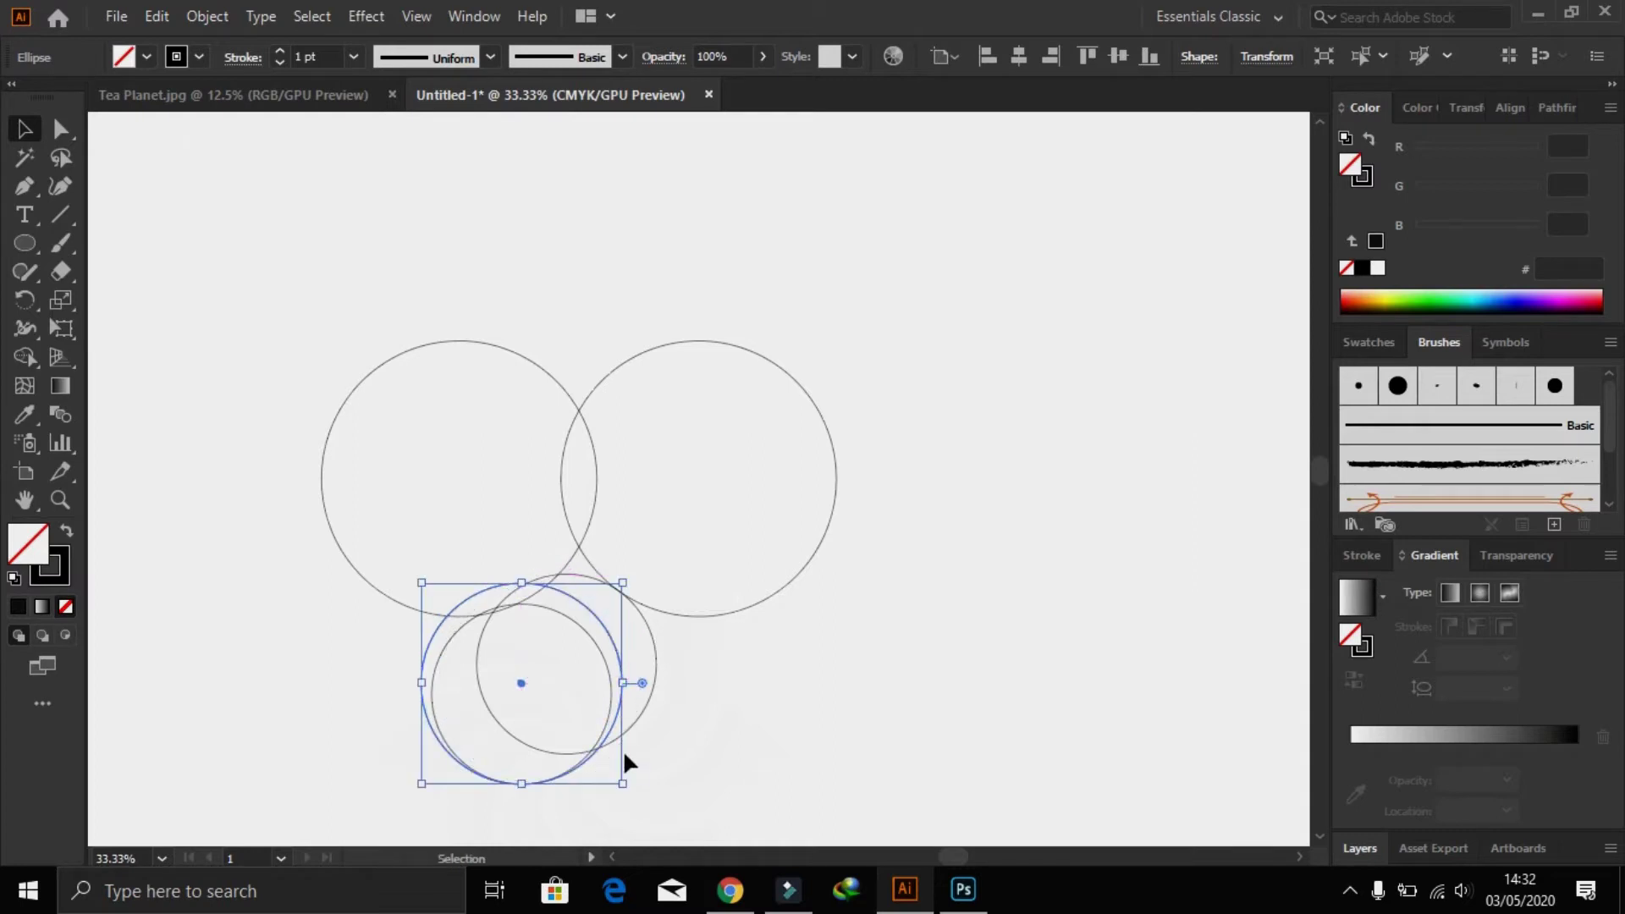
pyautogui.press('Left')
pyautogui.press('Left')
pyautogui.press('Left')
pyautogui.press('Left')
pyautogui.press('Left')
pyautogui.moveTo(840, 772); pyautogui.dragTo(384, 373)
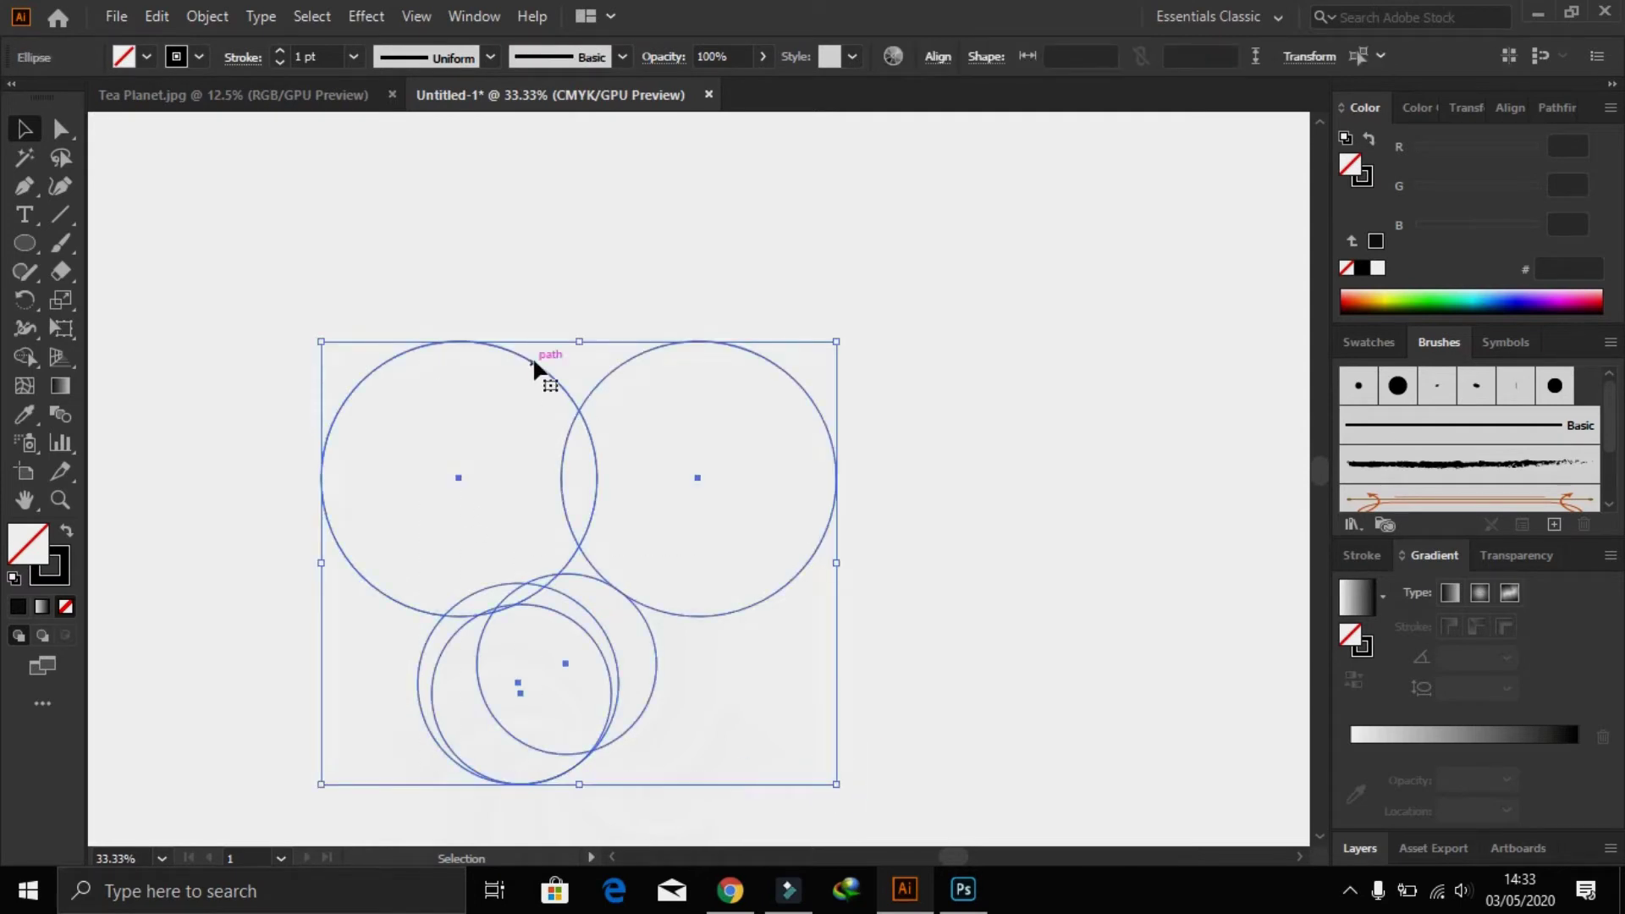
# - Merge the overlap regions into a crescent with Shape Builder and erase the inner sliver
pyautogui.click(24, 357)
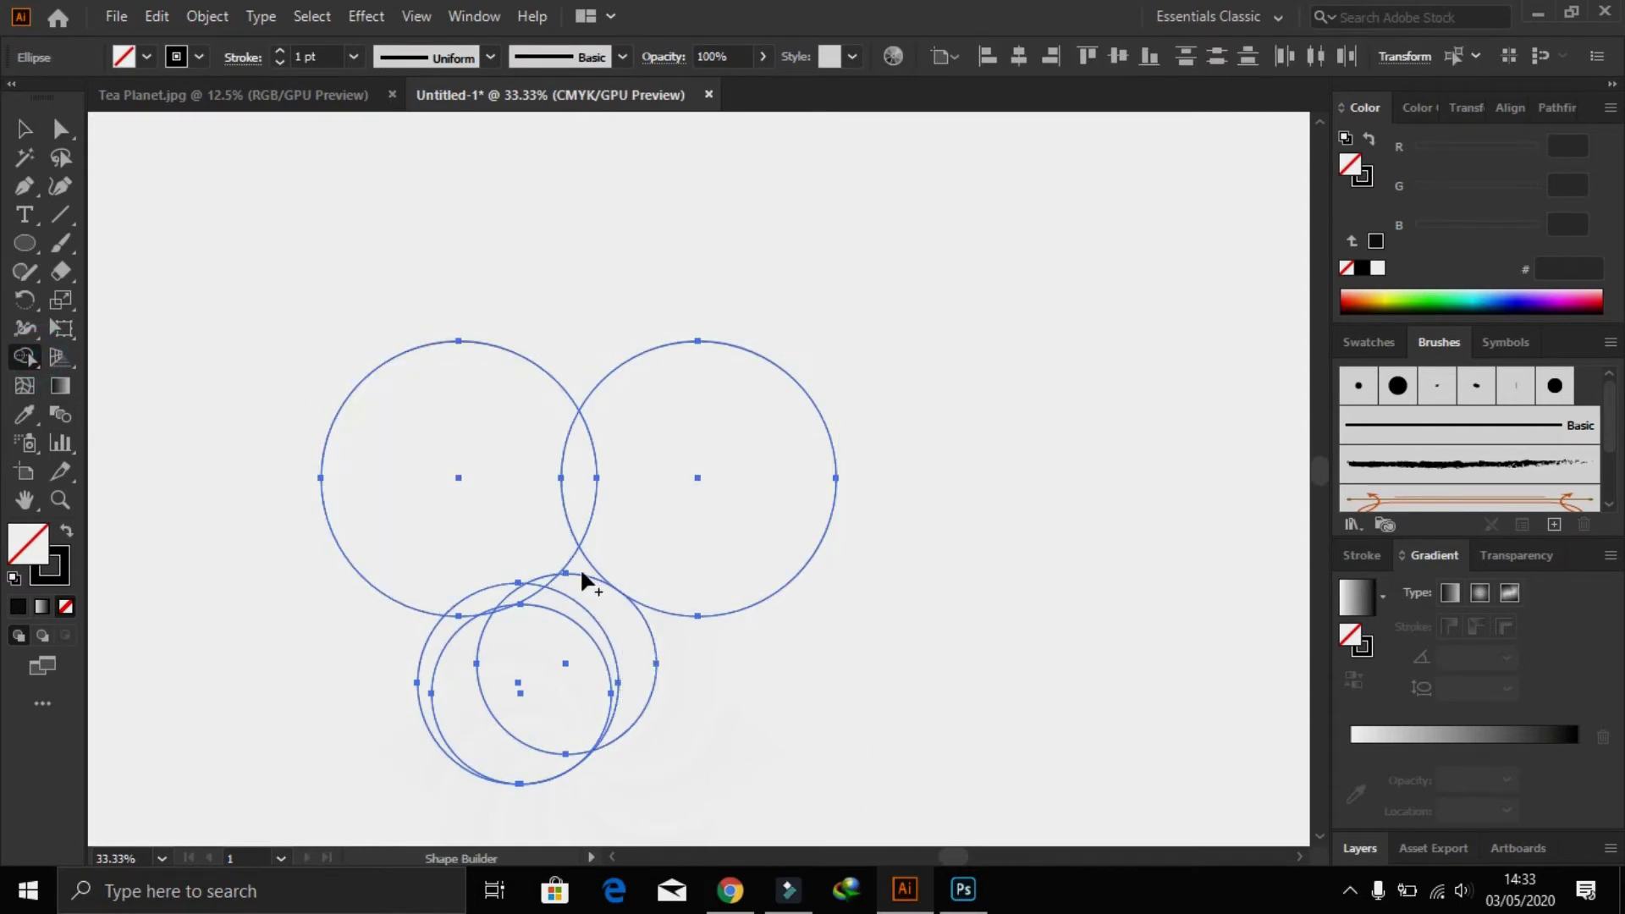
pyautogui.moveTo(581, 573); pyautogui.dragTo(611, 604)
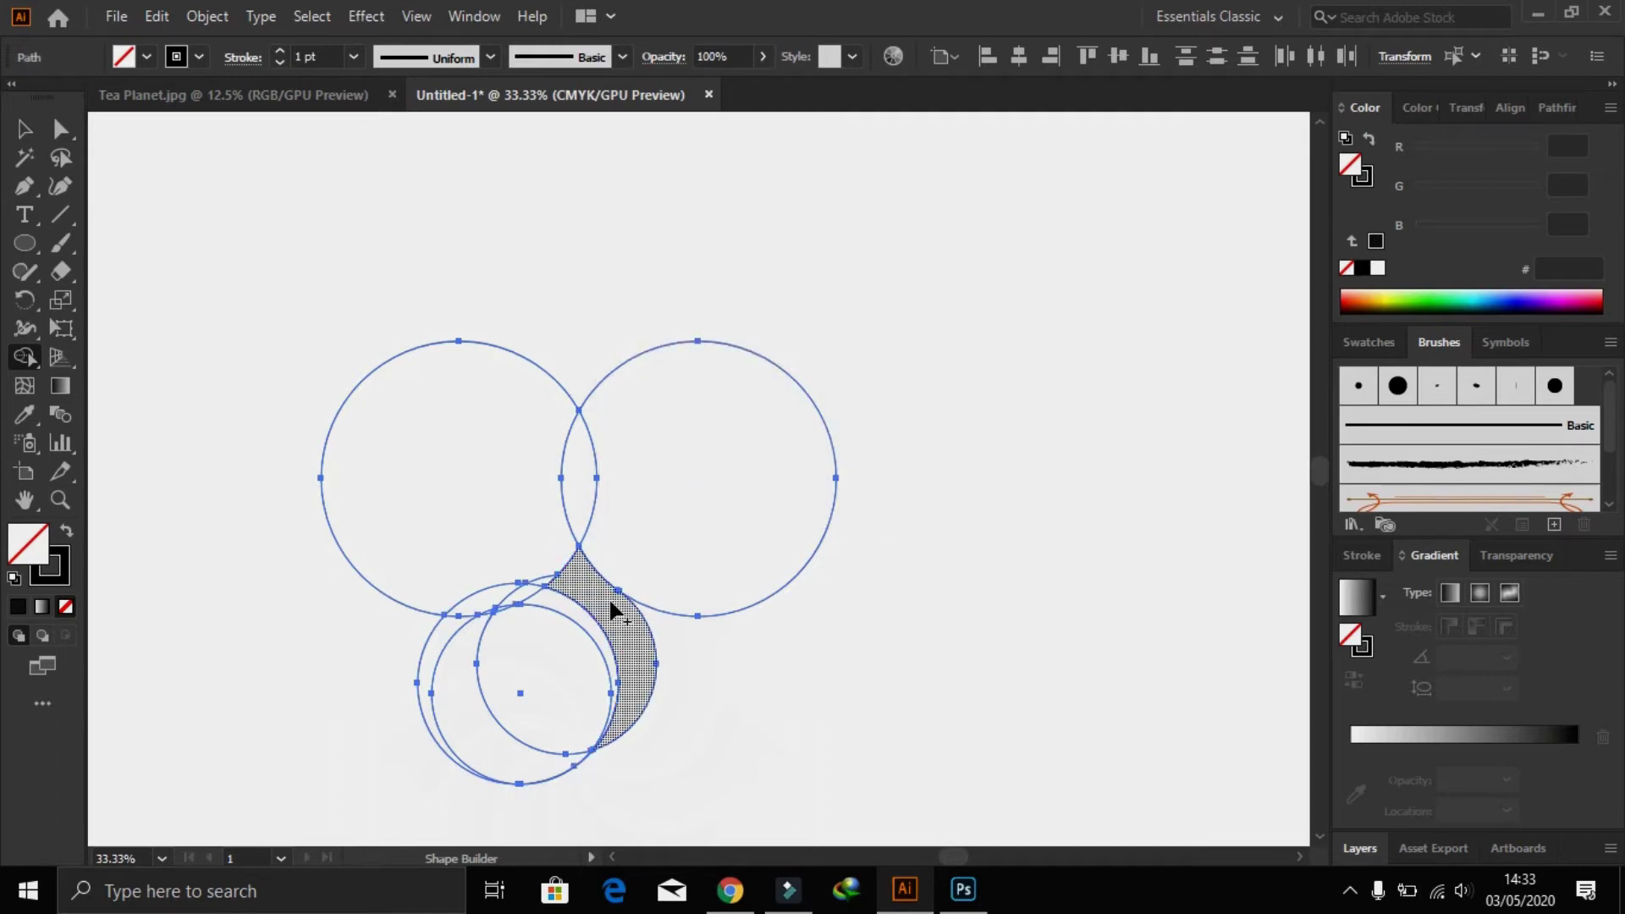
pyautogui.keyDown('alt'); pyautogui.click(593, 625); pyautogui.keyUp('alt')
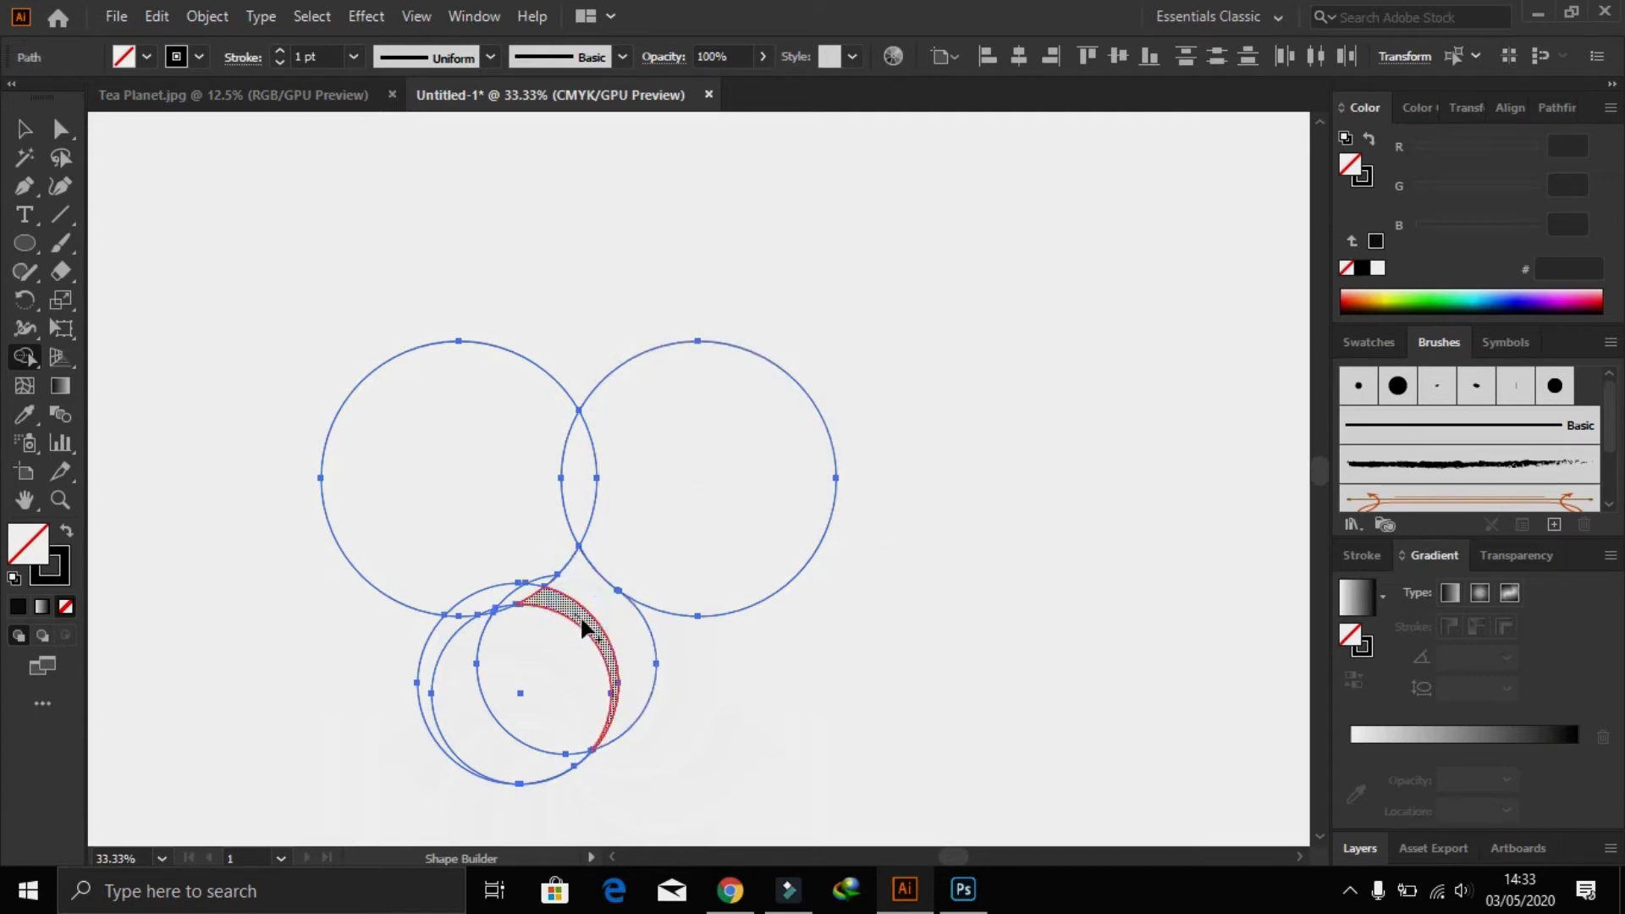
# - Select the two large upper circles and delete them
pyautogui.click(23, 128)
pyautogui.click(409, 286)
pyautogui.moveTo(409, 286); pyautogui.dragTo(683, 440)
pyautogui.press('Delete')
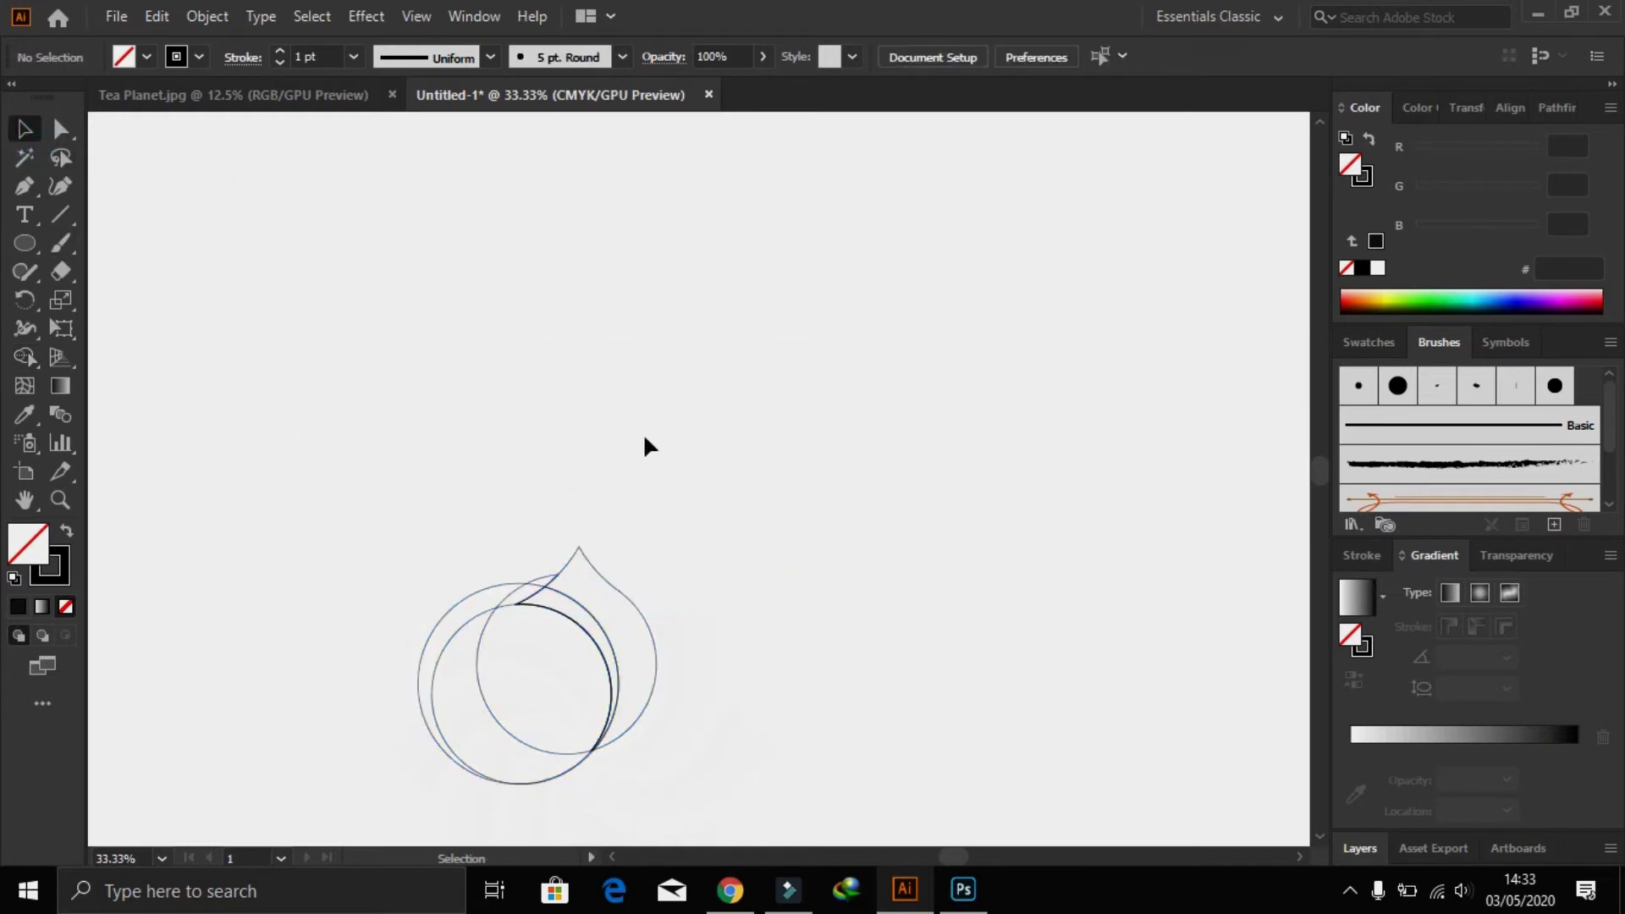
# - Delete the leftover lower circles, keeping the crescent, and select both crescent paths
pyautogui.moveTo(495, 499); pyautogui.dragTo(435, 677)
pyautogui.press('Delete')
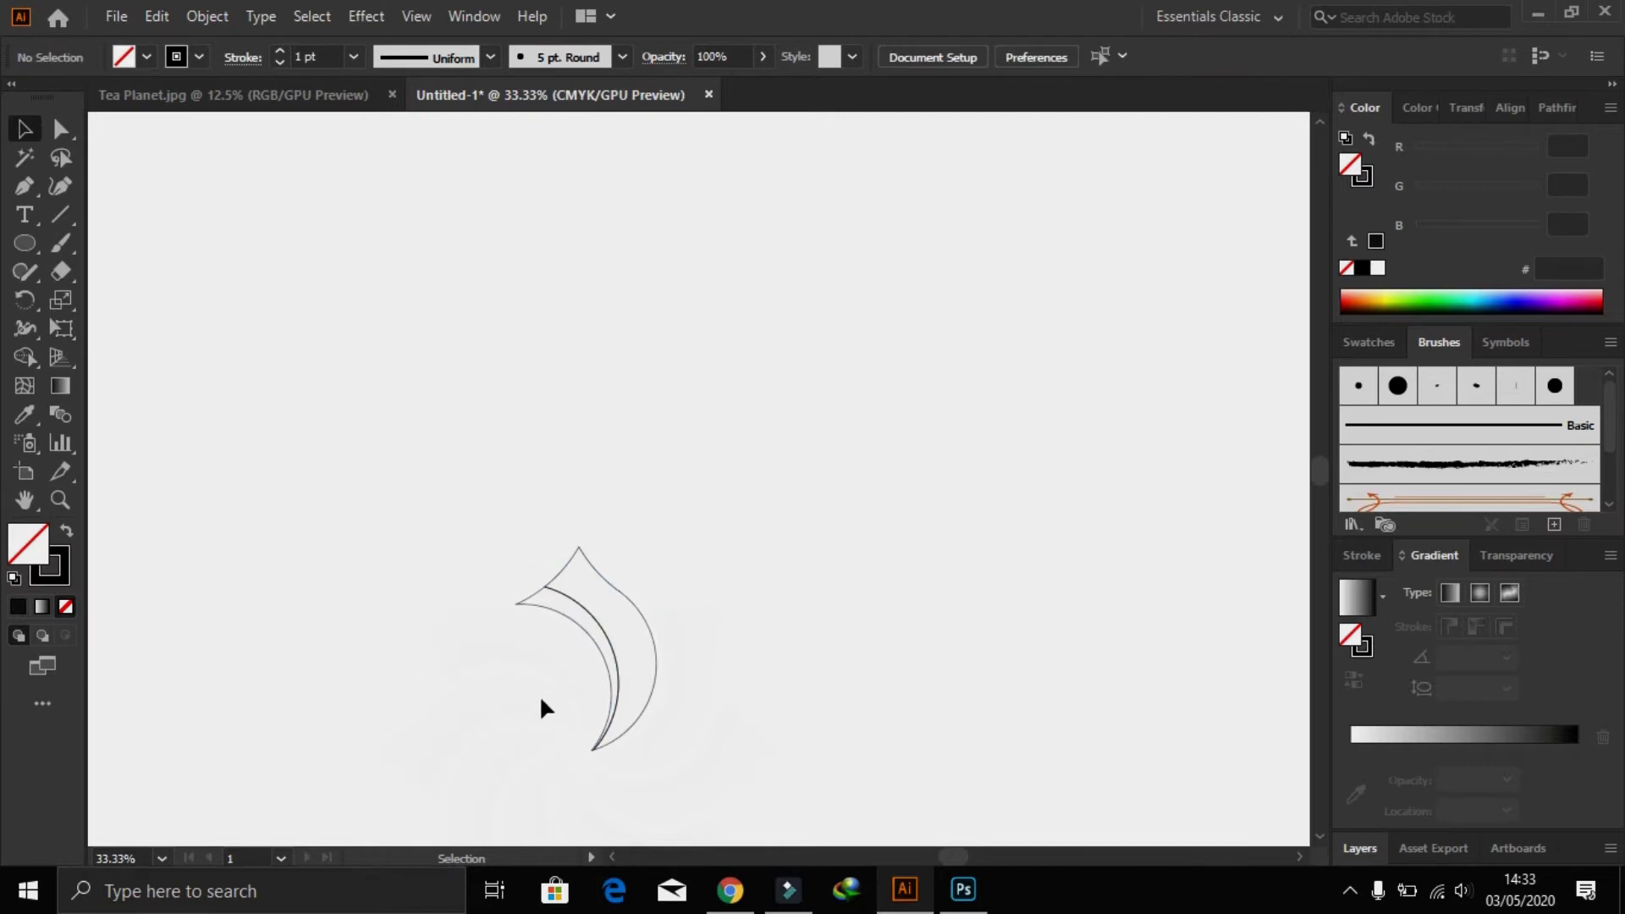
pyautogui.moveTo(567, 601); pyautogui.dragTo(438, 626)
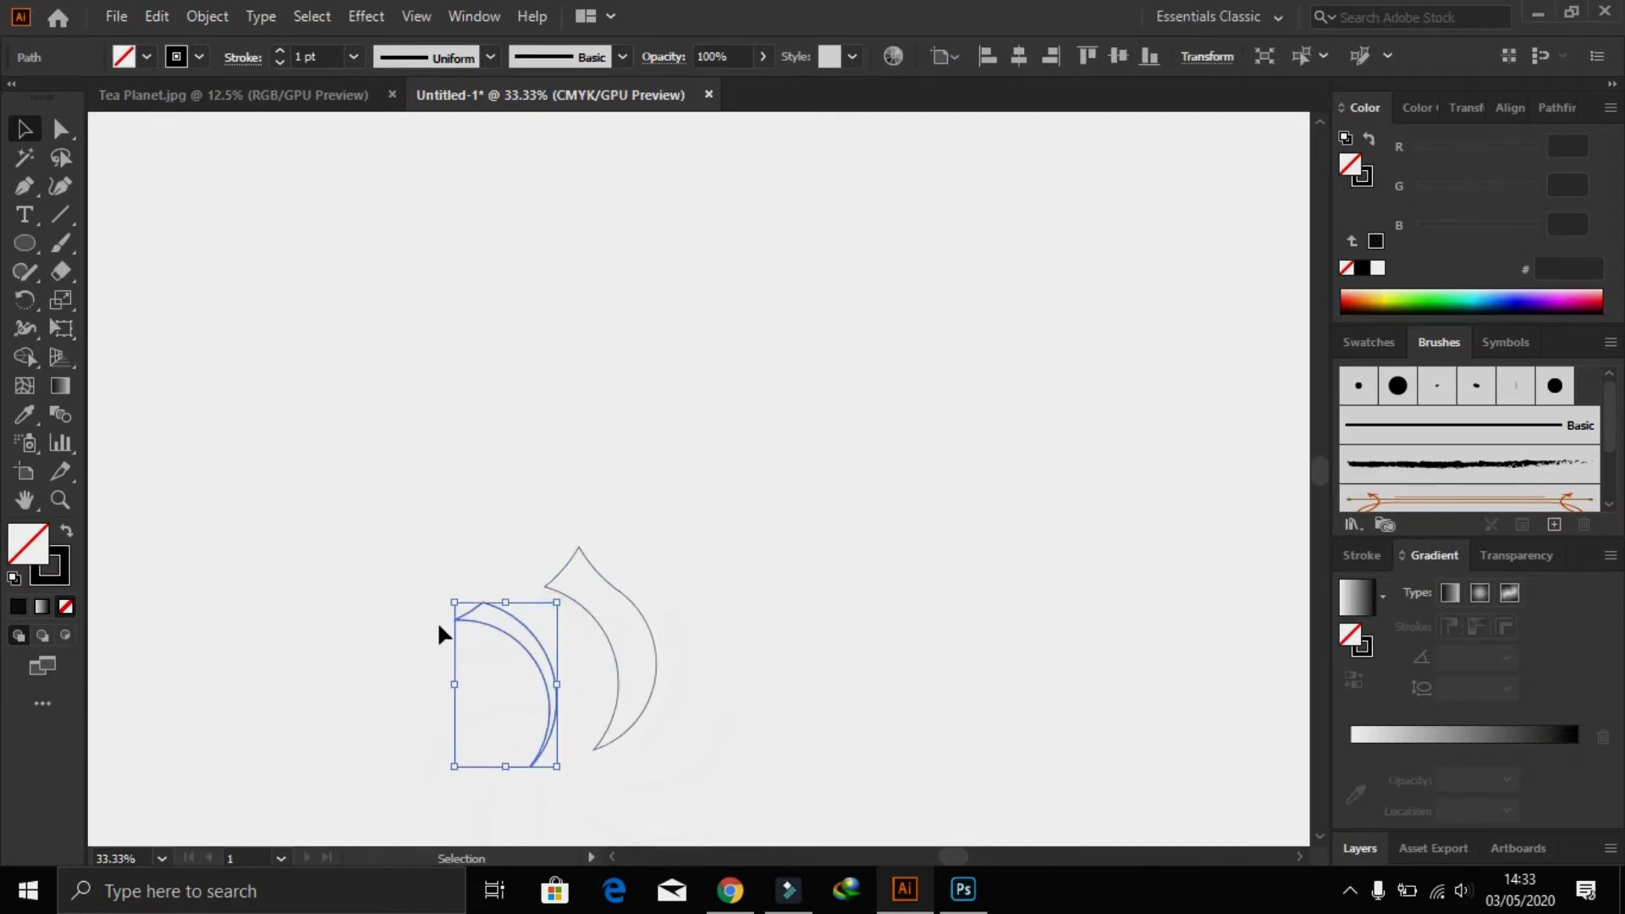
pyautogui.hotkey('ctrl', 'z')
pyautogui.click(384, 463)
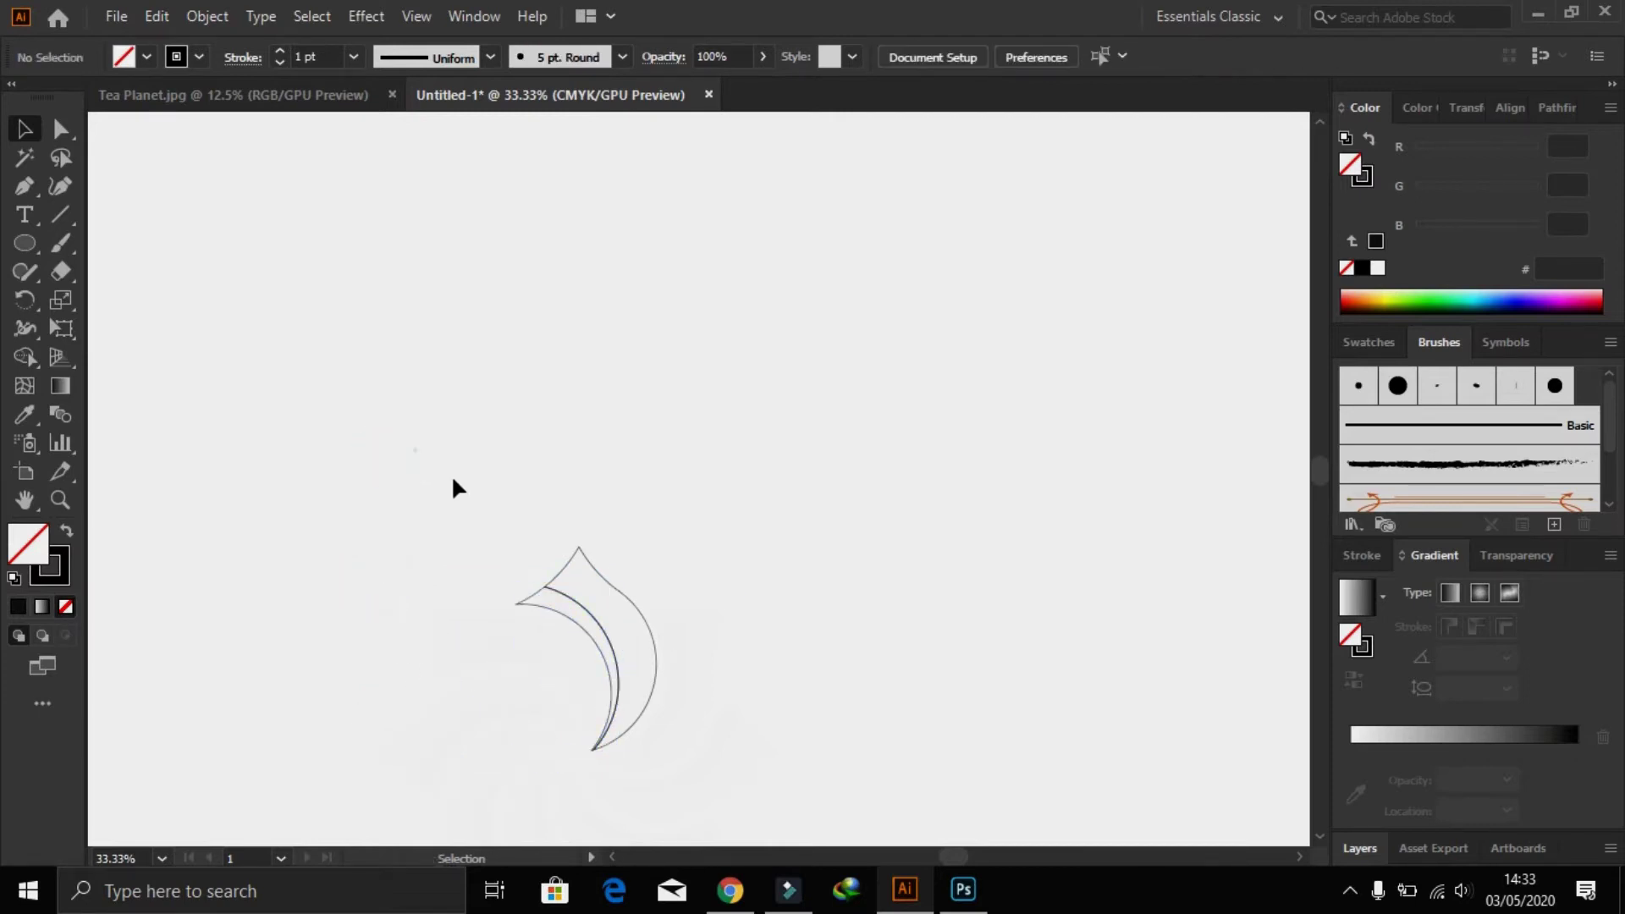
pyautogui.hotkey('ctrl', 'a')
# - Apply a white fill to the crescent paths, then reselect them and zoom out
pyautogui.click(1376, 269)
pyautogui.press('x')
pyautogui.click(1351, 268)
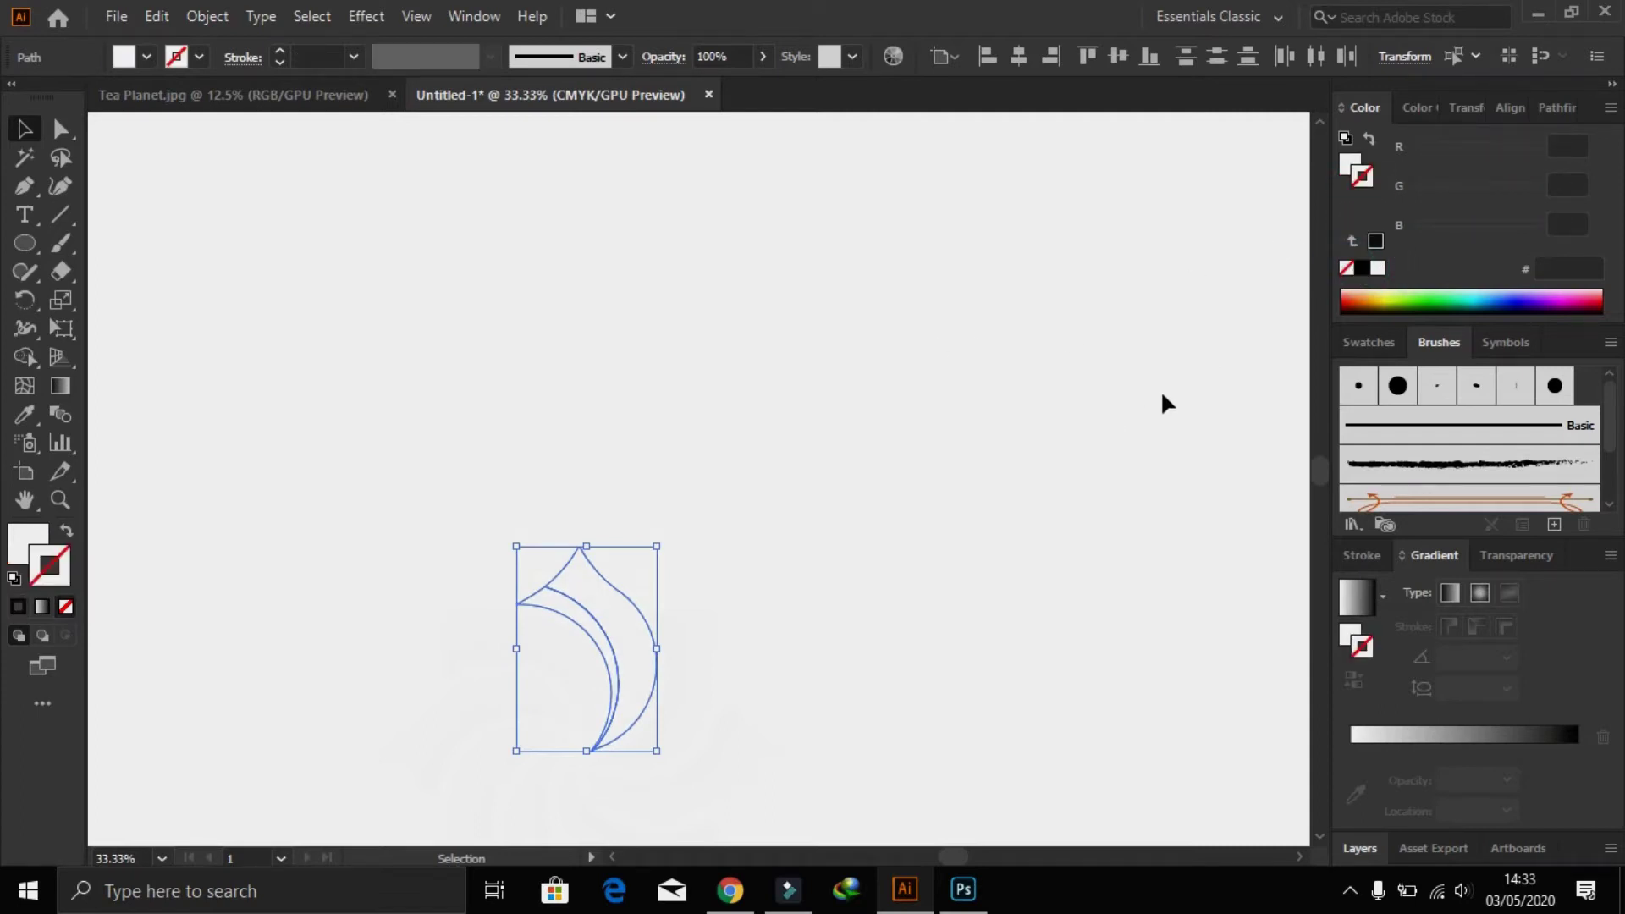
pyautogui.click(1364, 269)
pyautogui.click(711, 507)
pyautogui.moveTo(393, 503); pyautogui.dragTo(734, 773)
pyautogui.press('a')
pyautogui.hotkey('ctrl', '-')
pyautogui.hotkey('ctrl', '-')
pyautogui.hotkey('ctrl', '-')
# - Draw an artboard-sized rectangle with no stroke and an FF0051 crimson fill
pyautogui.press('v')
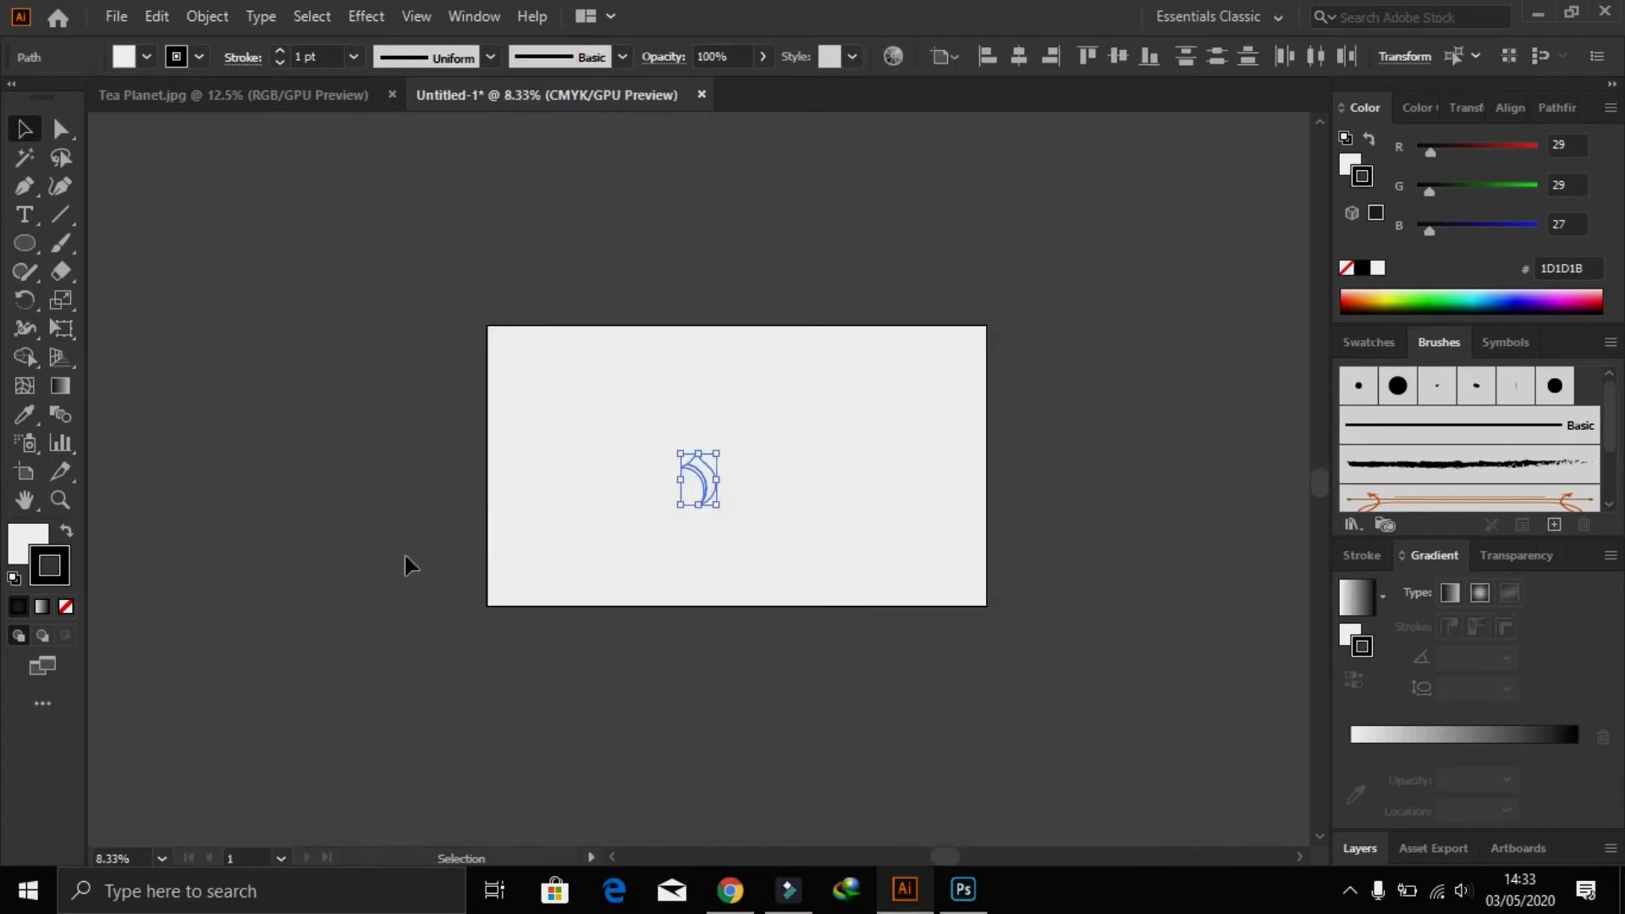
pyautogui.click(368, 432)
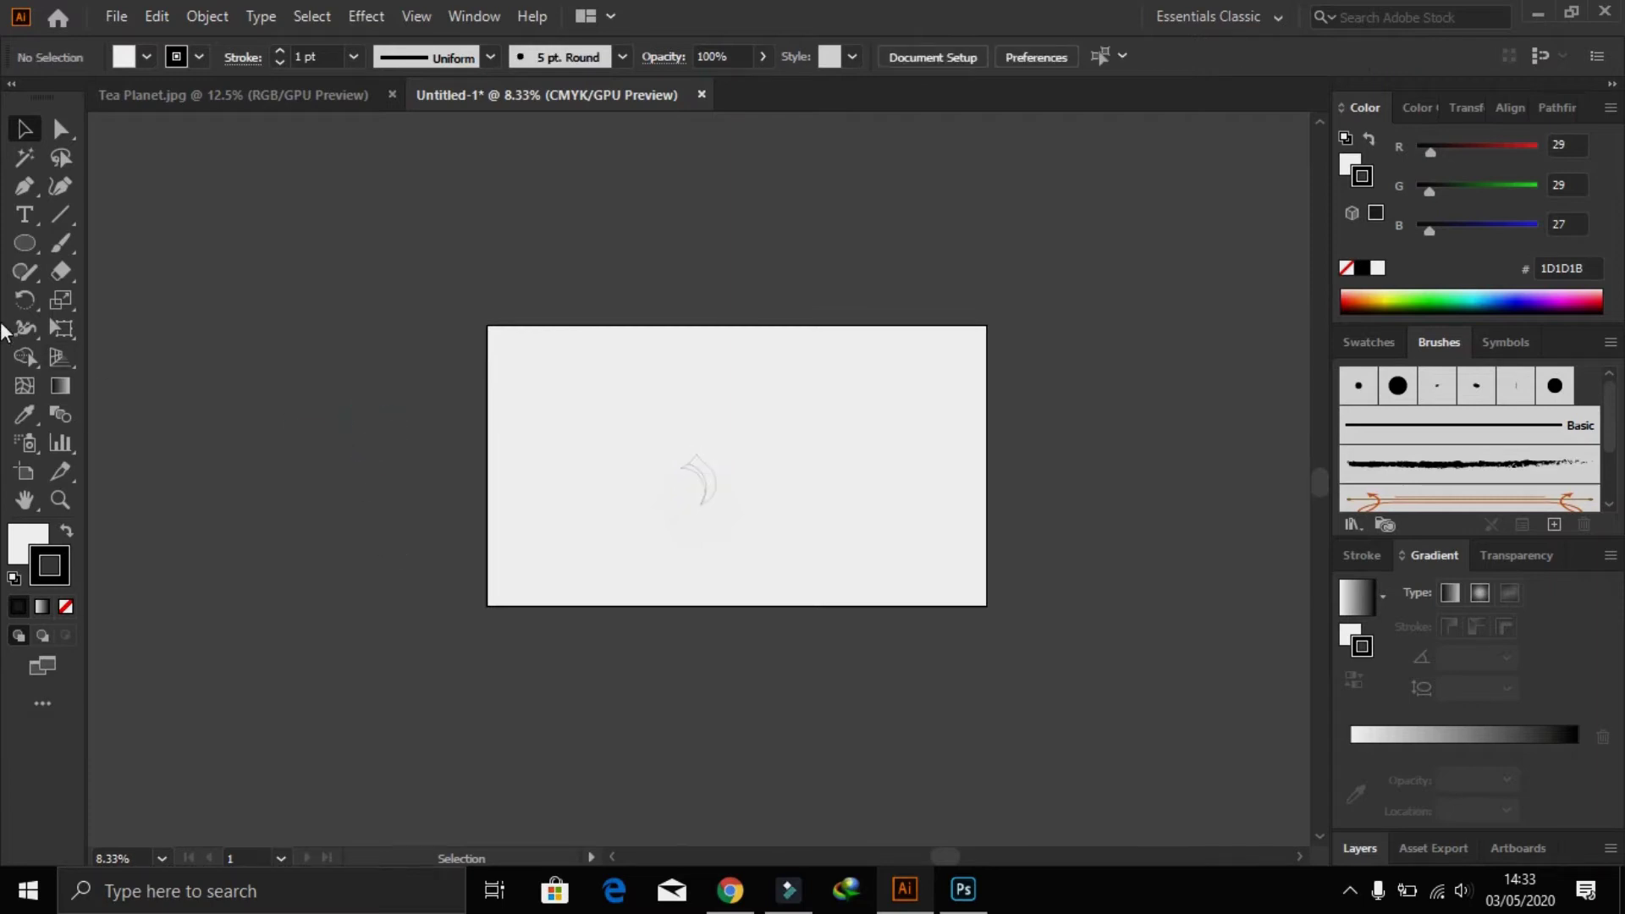
pyautogui.moveTo(24, 243); pyautogui.dragTo(93, 242)
pyautogui.click(93, 242)
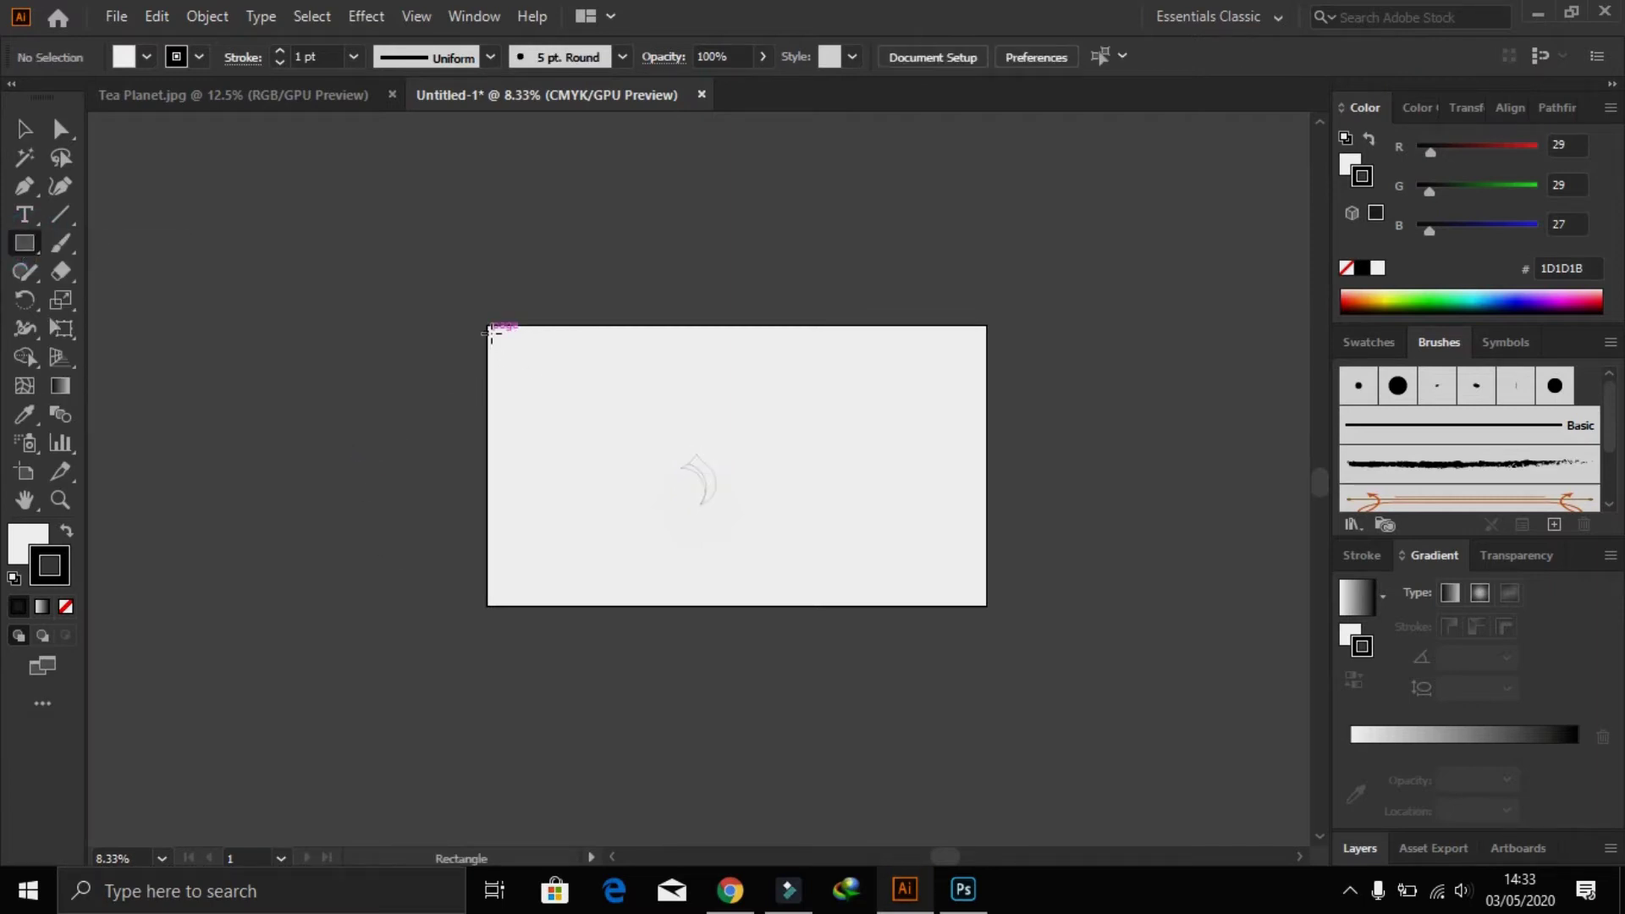
pyautogui.moveTo(491, 333); pyautogui.dragTo(986, 606)
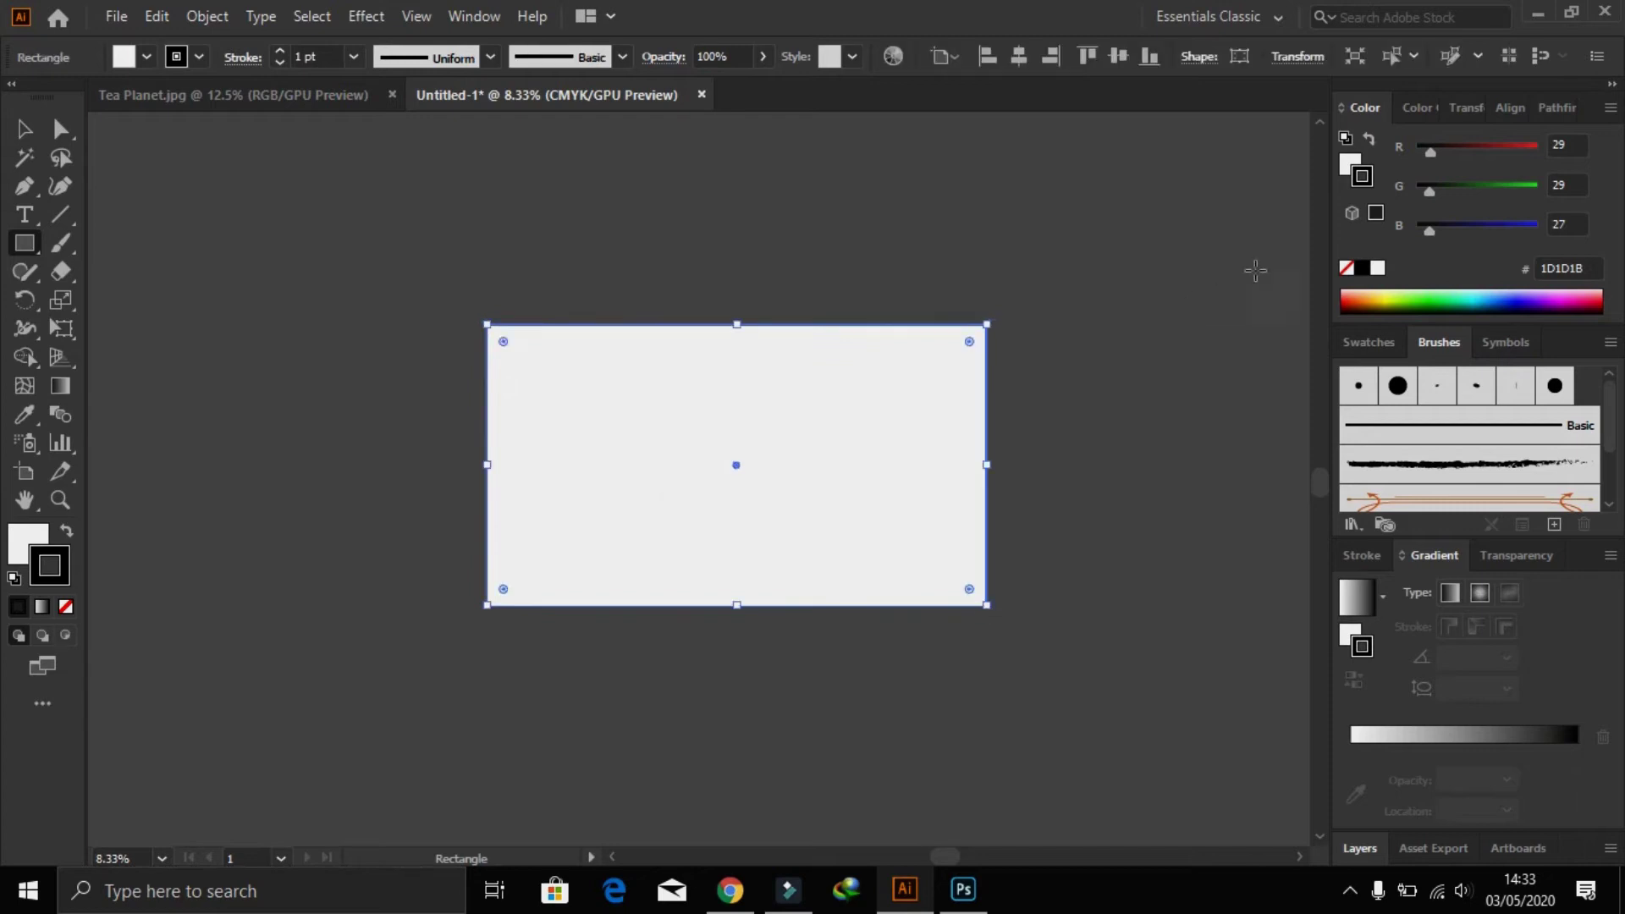
pyautogui.click(1345, 268)
pyautogui.click(1350, 164)
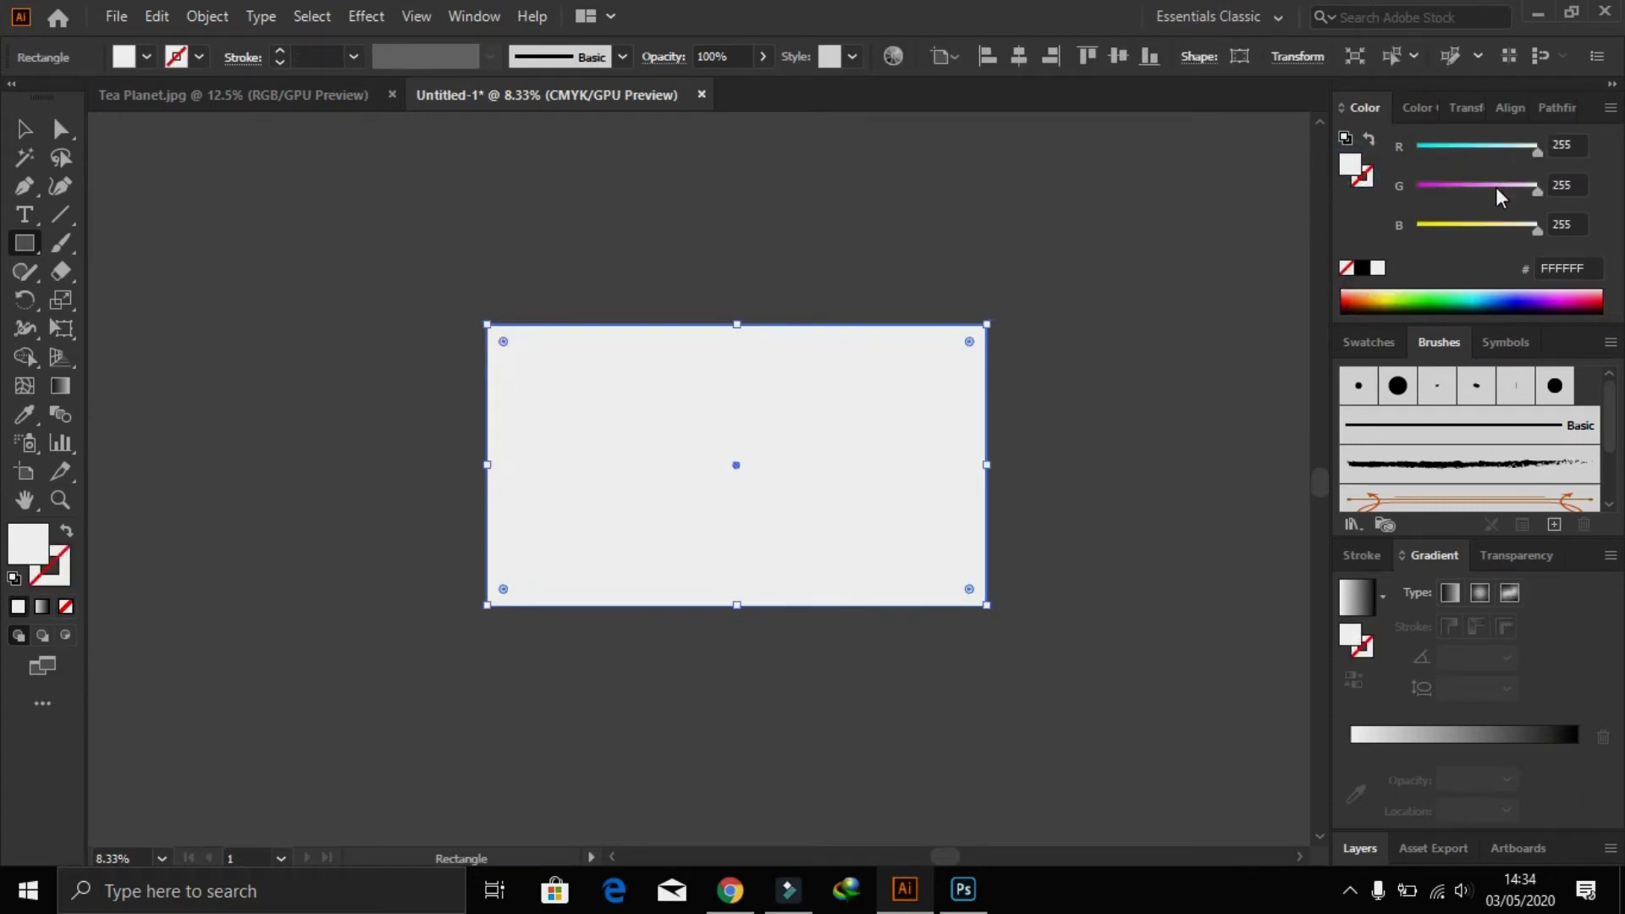
pyautogui.moveTo(1495, 190); pyautogui.dragTo(1405, 190)
pyautogui.click(1456, 225)
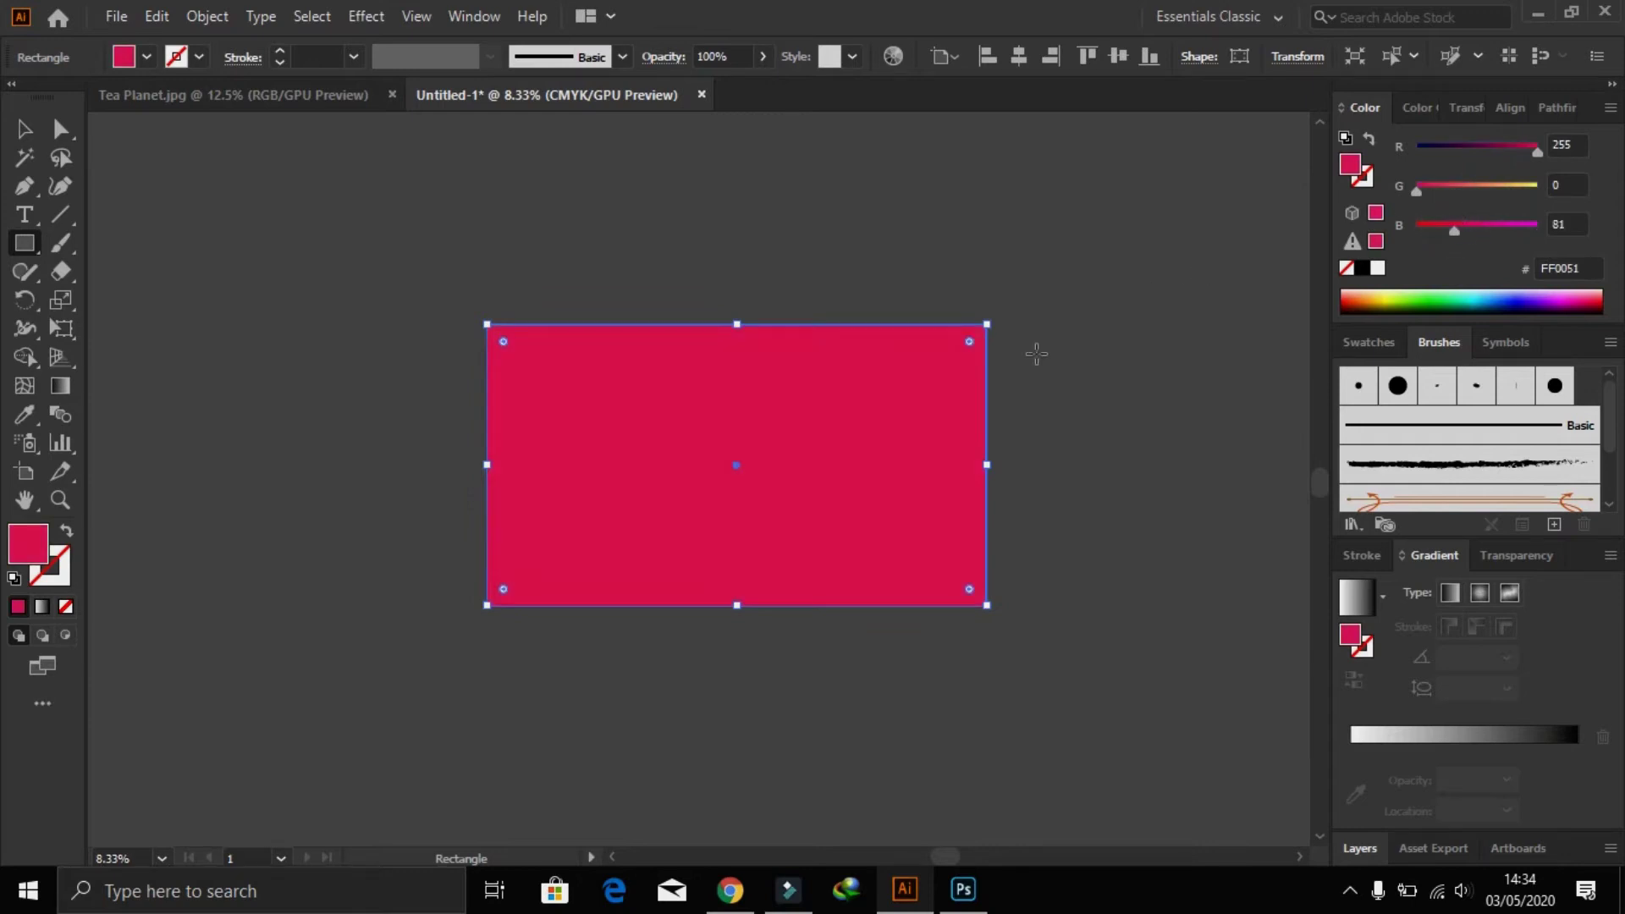
# - Send the crimson rectangle to the back, behind the crescent
pyautogui.click(24, 129)
pyautogui.click(221, 225)
pyautogui.rightClick(569, 374)
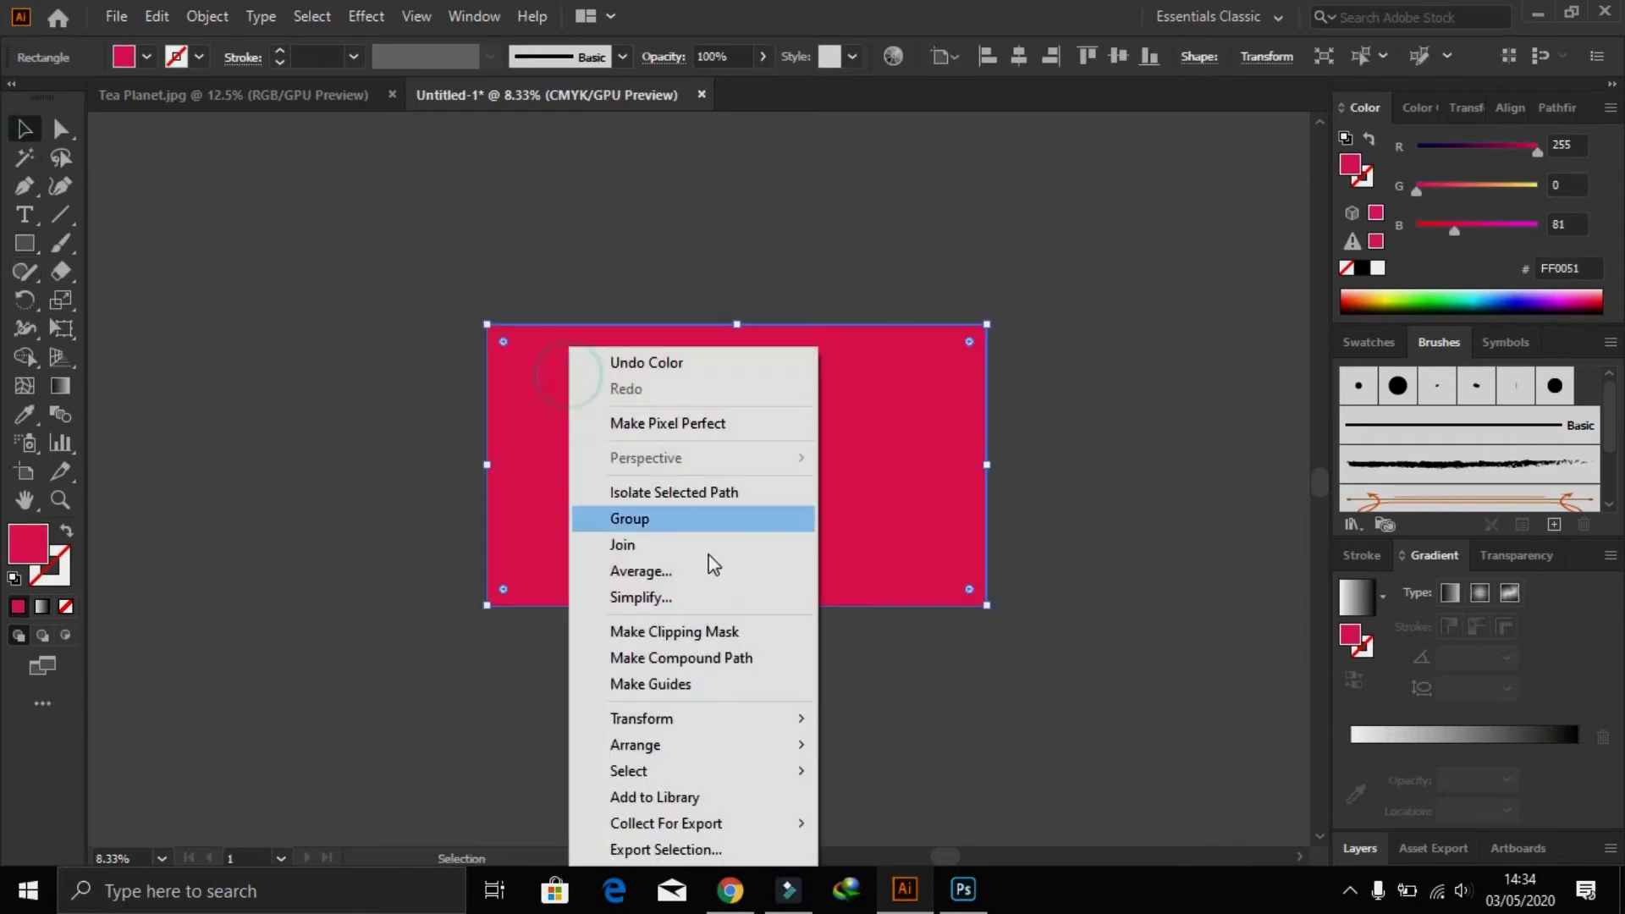
pyautogui.moveTo(634, 745)
pyautogui.click(851, 831)
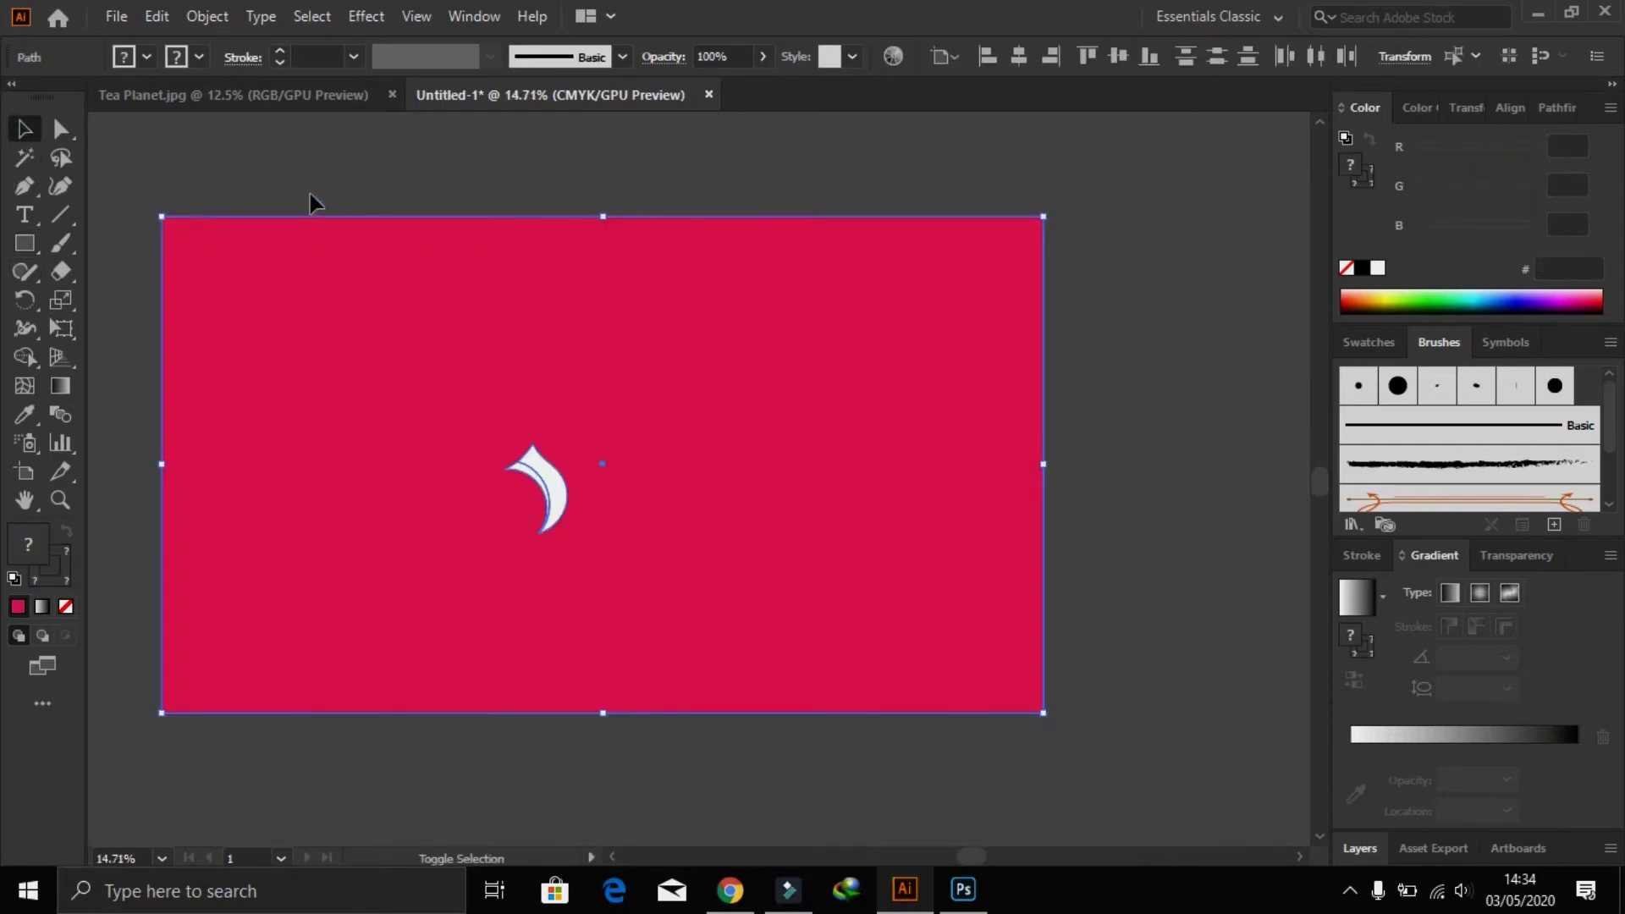
# - Select and enlarge the crescent, then zoom in on it
pyautogui.click(375, 296)
pyautogui.hotkey('ctrl', 'shift', 'a')
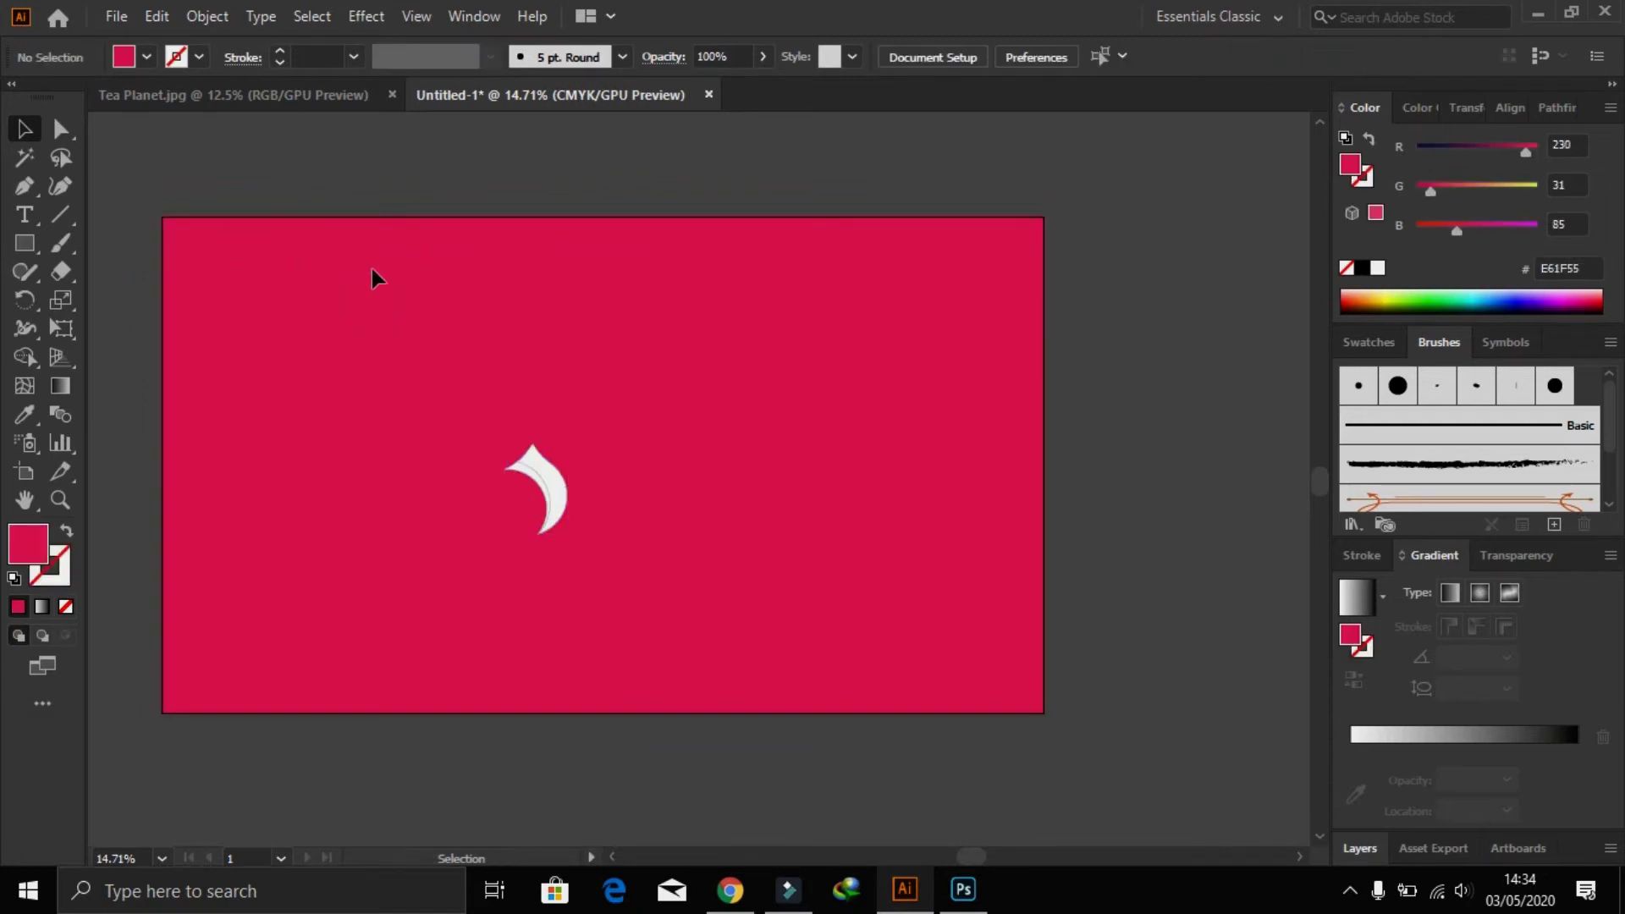
pyautogui.click(554, 474)
pyautogui.moveTo(567, 444)
pyautogui.mouseDown()
pyautogui.moveTo(639, 341)
pyautogui.moveTo(596, 414)
pyautogui.moveTo(624, 389)
pyautogui.mouseUp()
pyautogui.press('z')
pyautogui.moveTo(536, 330); pyautogui.dragTo(837, 566)
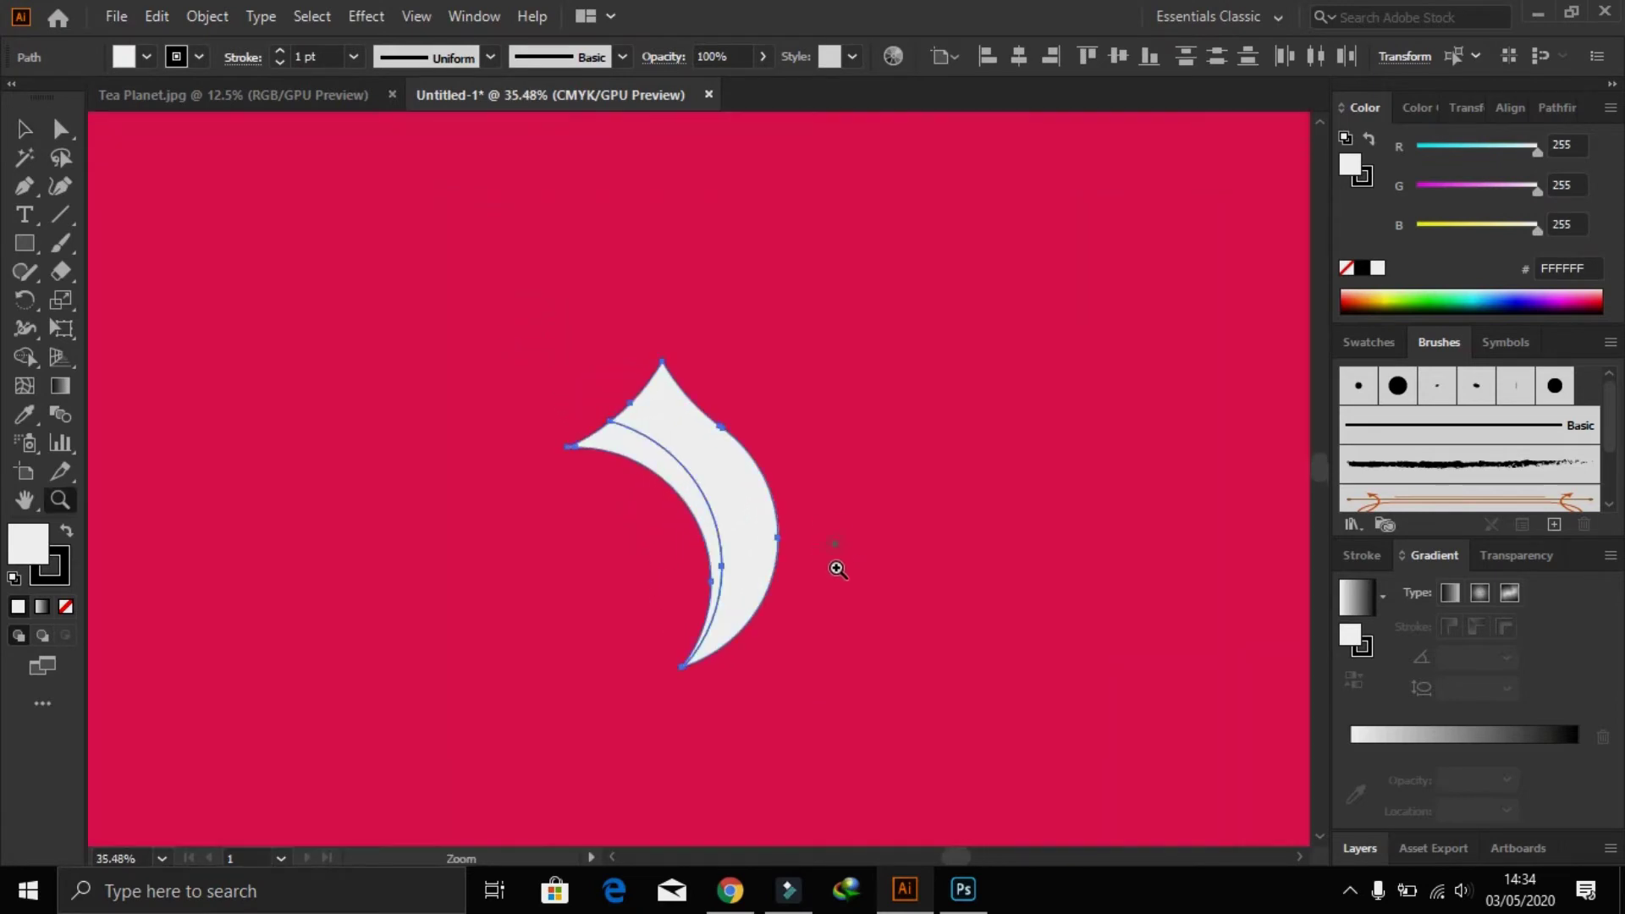
pyautogui.click(24, 128)
pyautogui.click(181, 247)
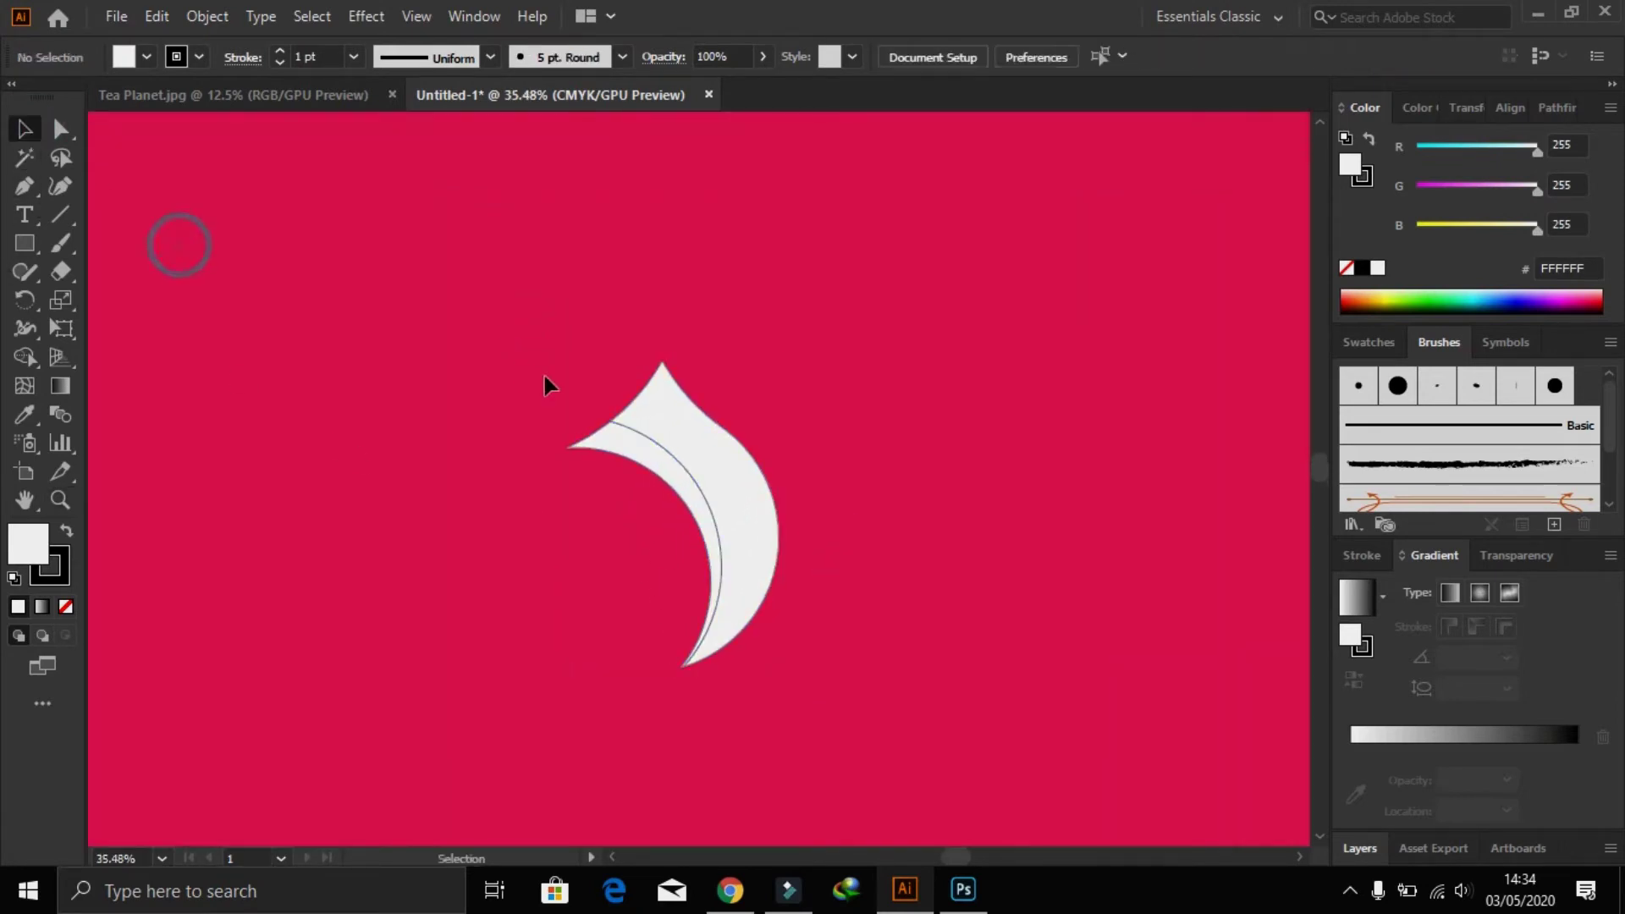
# - Give both crescent pieces a white-to-black linear gradient fill and no stroke
pyautogui.click(635, 417)
pyautogui.click(1460, 736)
pyautogui.click(815, 570)
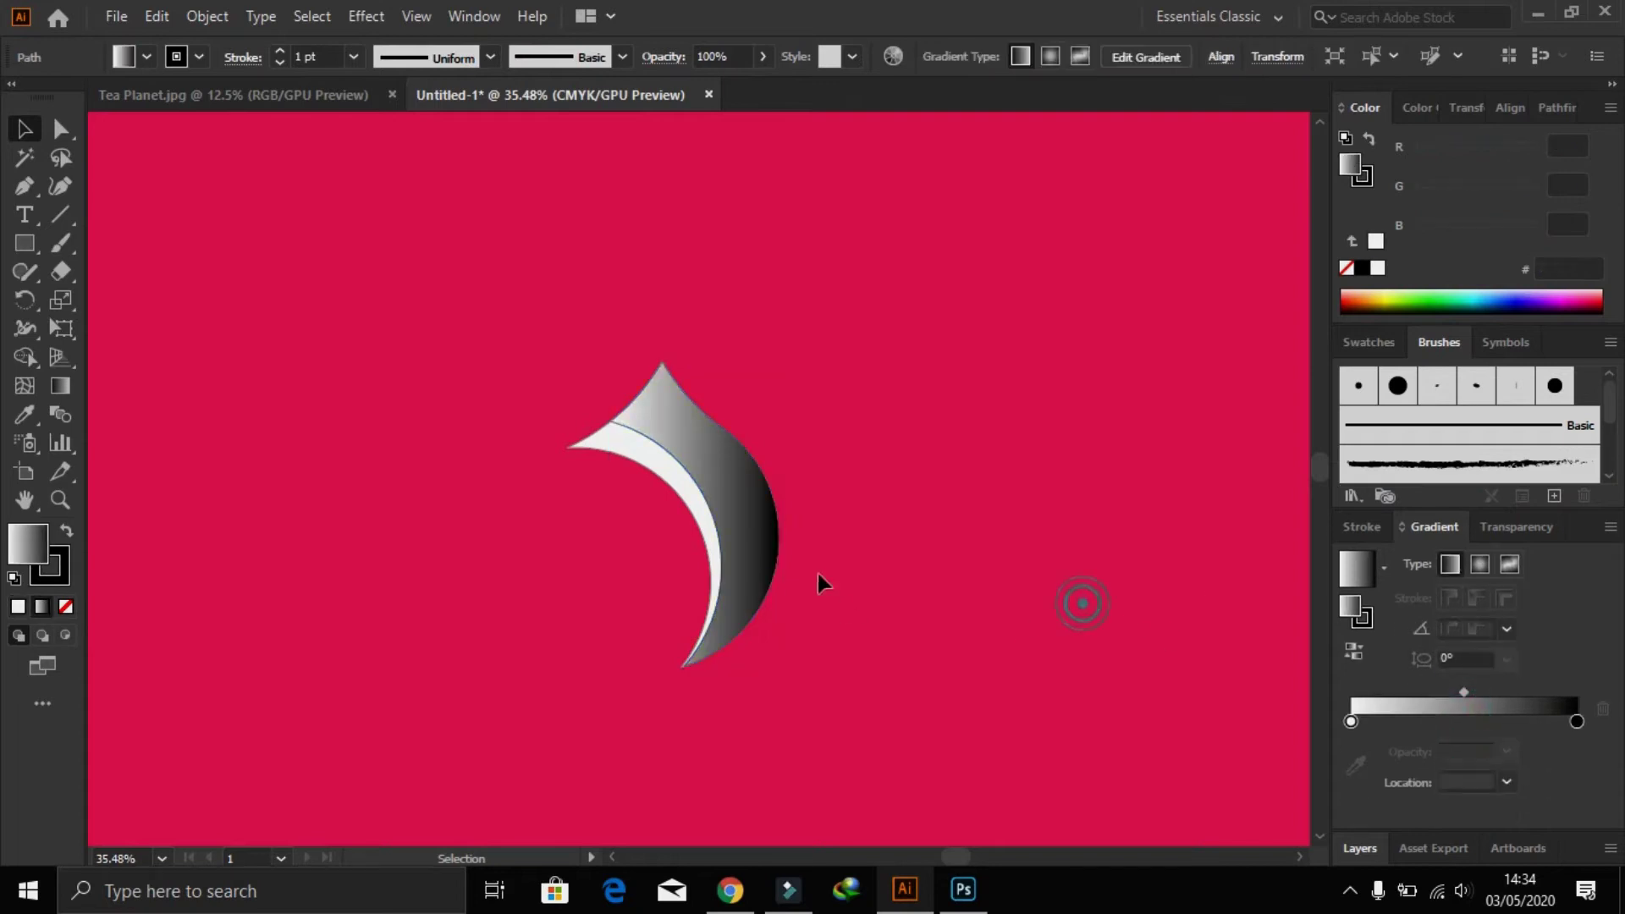
pyautogui.click(645, 471)
pyautogui.click(1449, 732)
pyautogui.click(861, 570)
pyautogui.click(614, 453)
pyautogui.keyDown('shift'); pyautogui.click(599, 446); pyautogui.keyUp('shift')
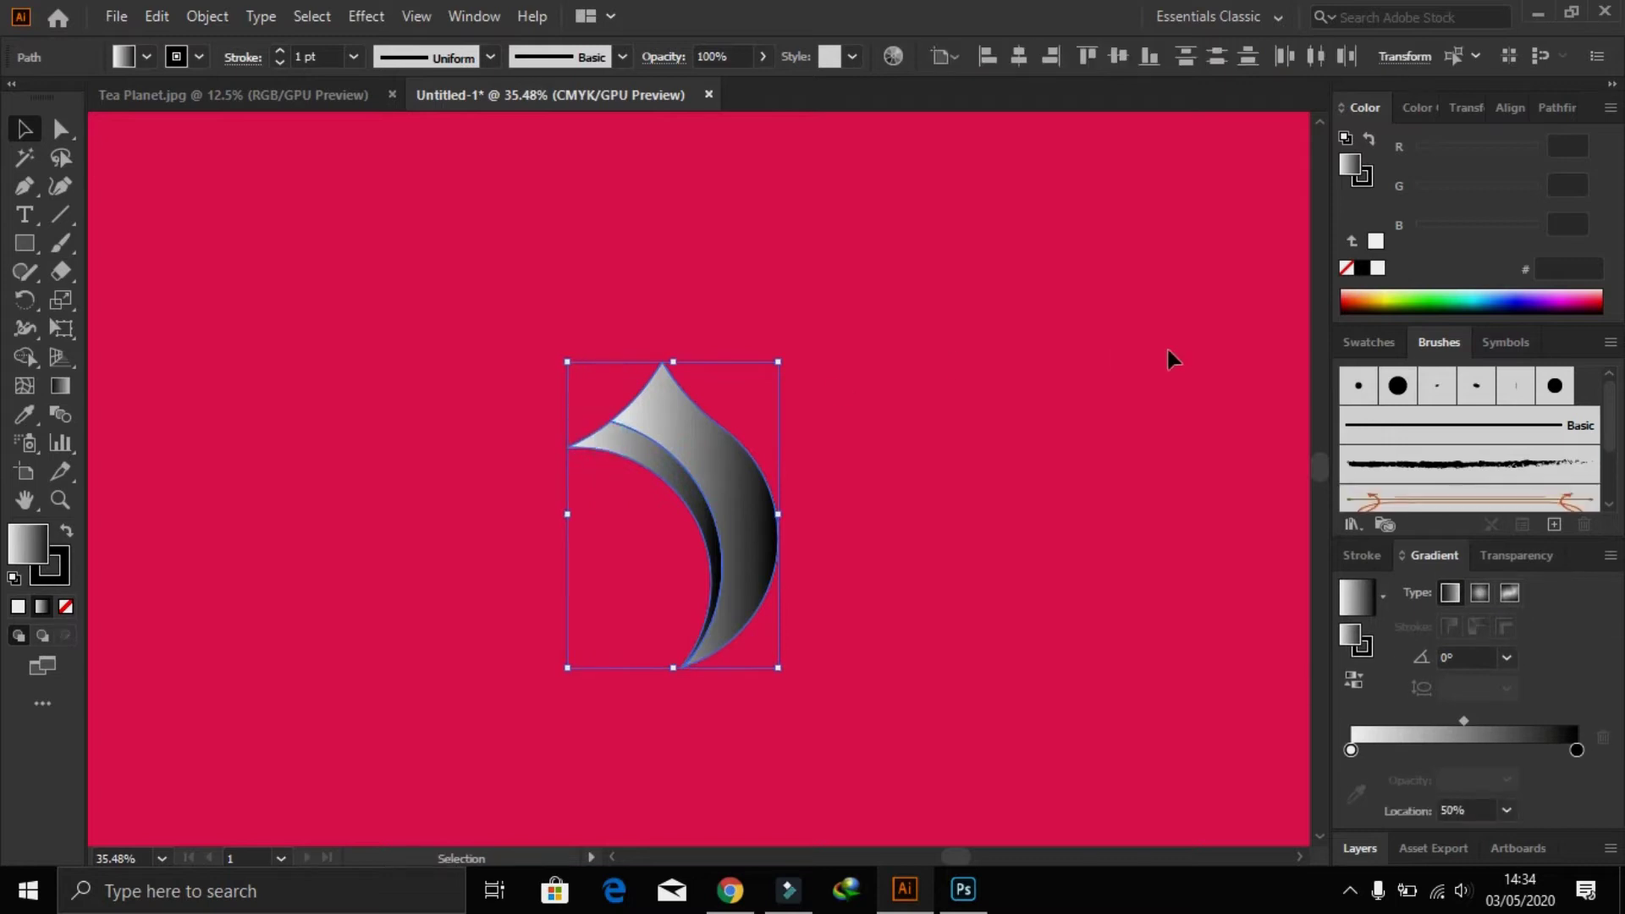
pyautogui.click(1371, 183)
pyautogui.click(1345, 267)
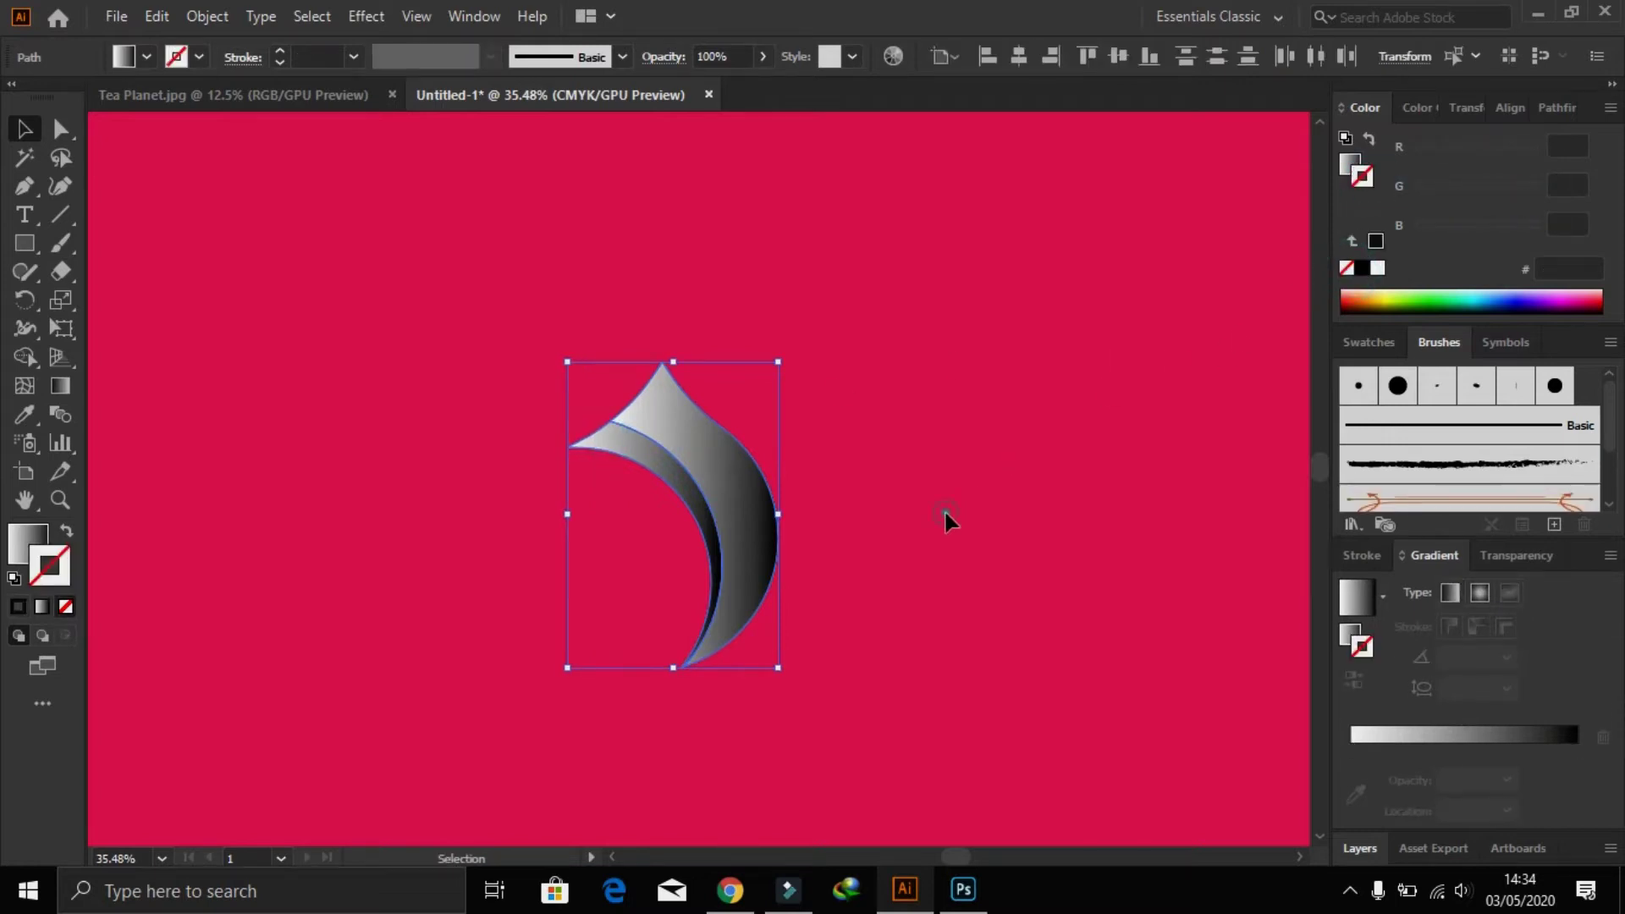
# - Group the two crescent pieces and select the grouped crescent
pyautogui.moveTo(471, 326); pyautogui.dragTo(797, 658)
pyautogui.press('a')
pyautogui.press('v')
pyautogui.click(827, 624)
pyautogui.click(682, 442)
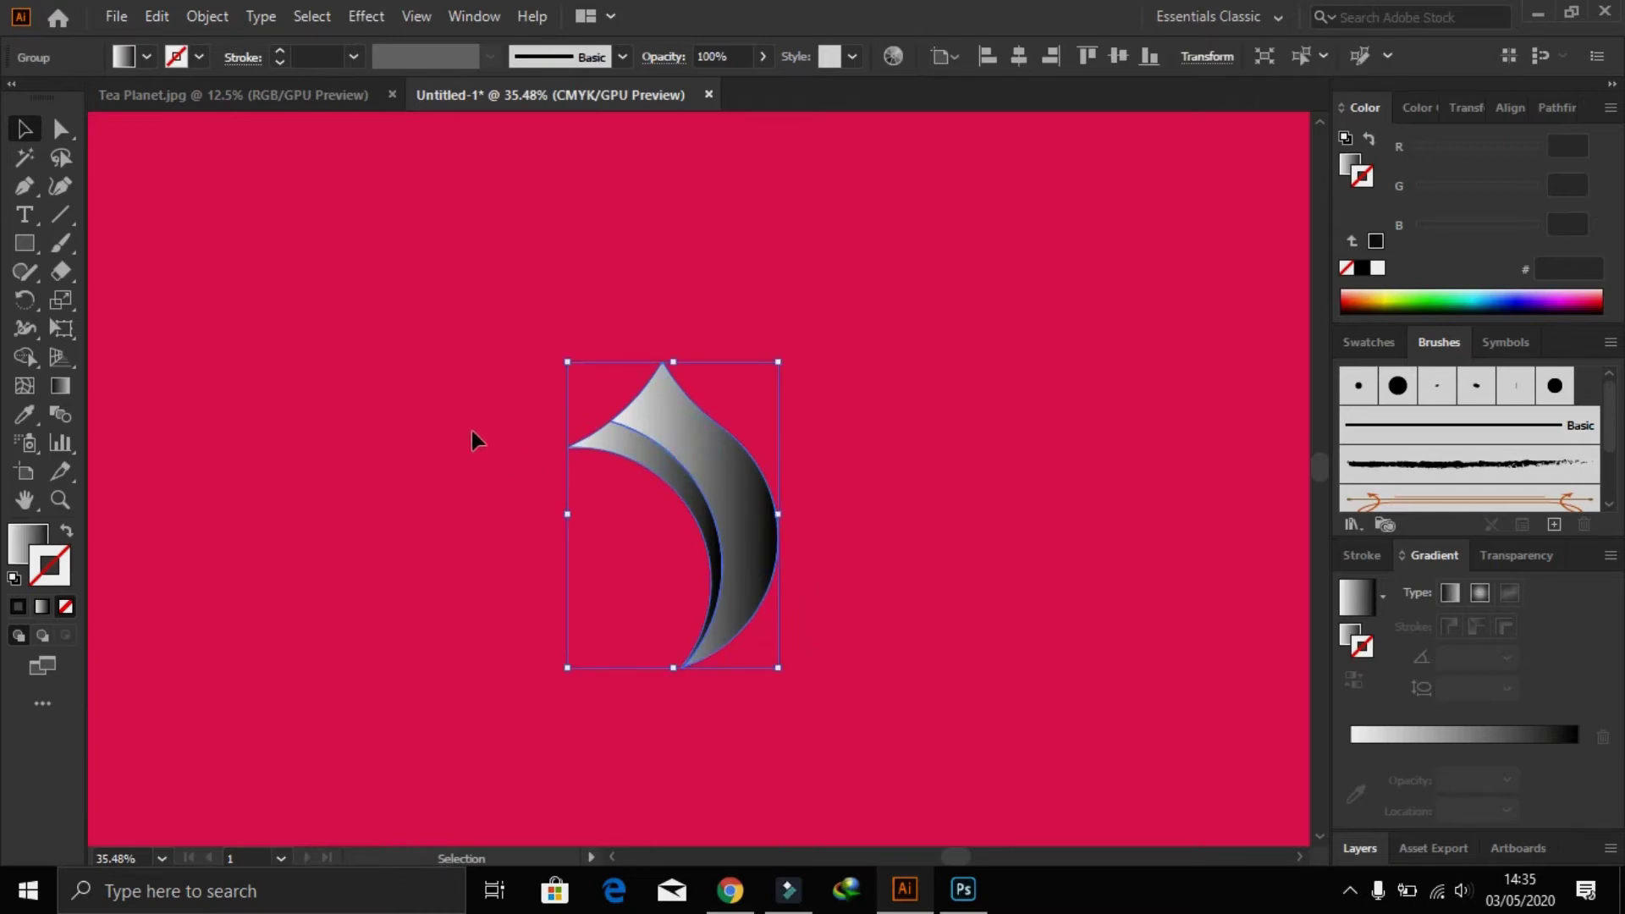
pyautogui.press('r')
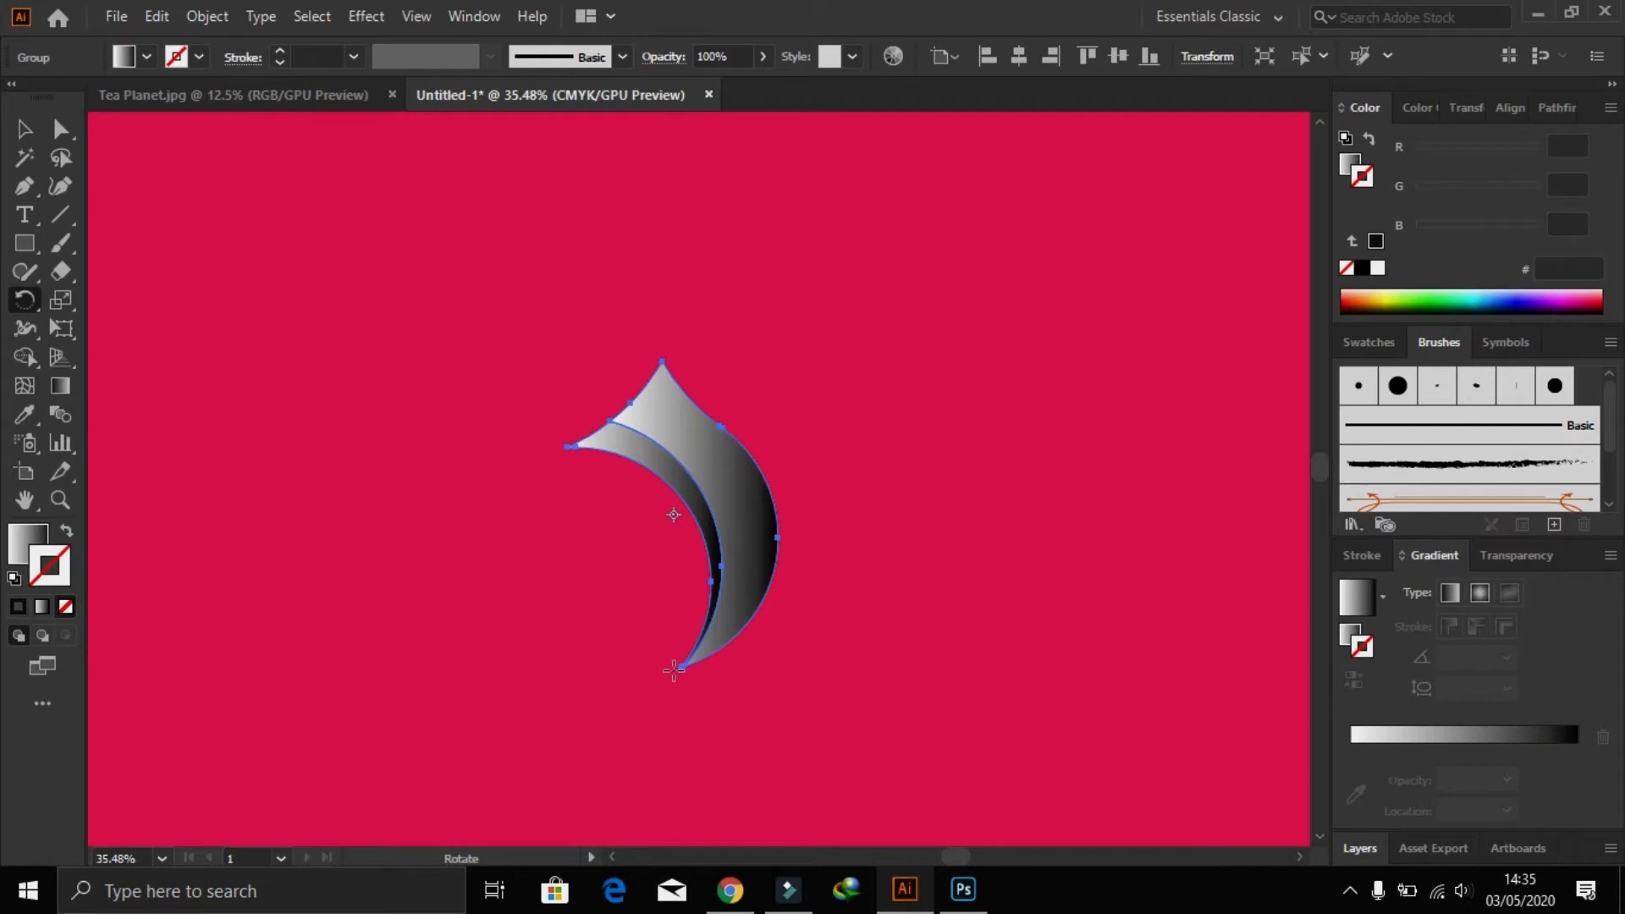
# - Show rulers and place vertical and horizontal guides crossing at the crescent's bottom tip
pyautogui.hotkey('ctrl', 'r')
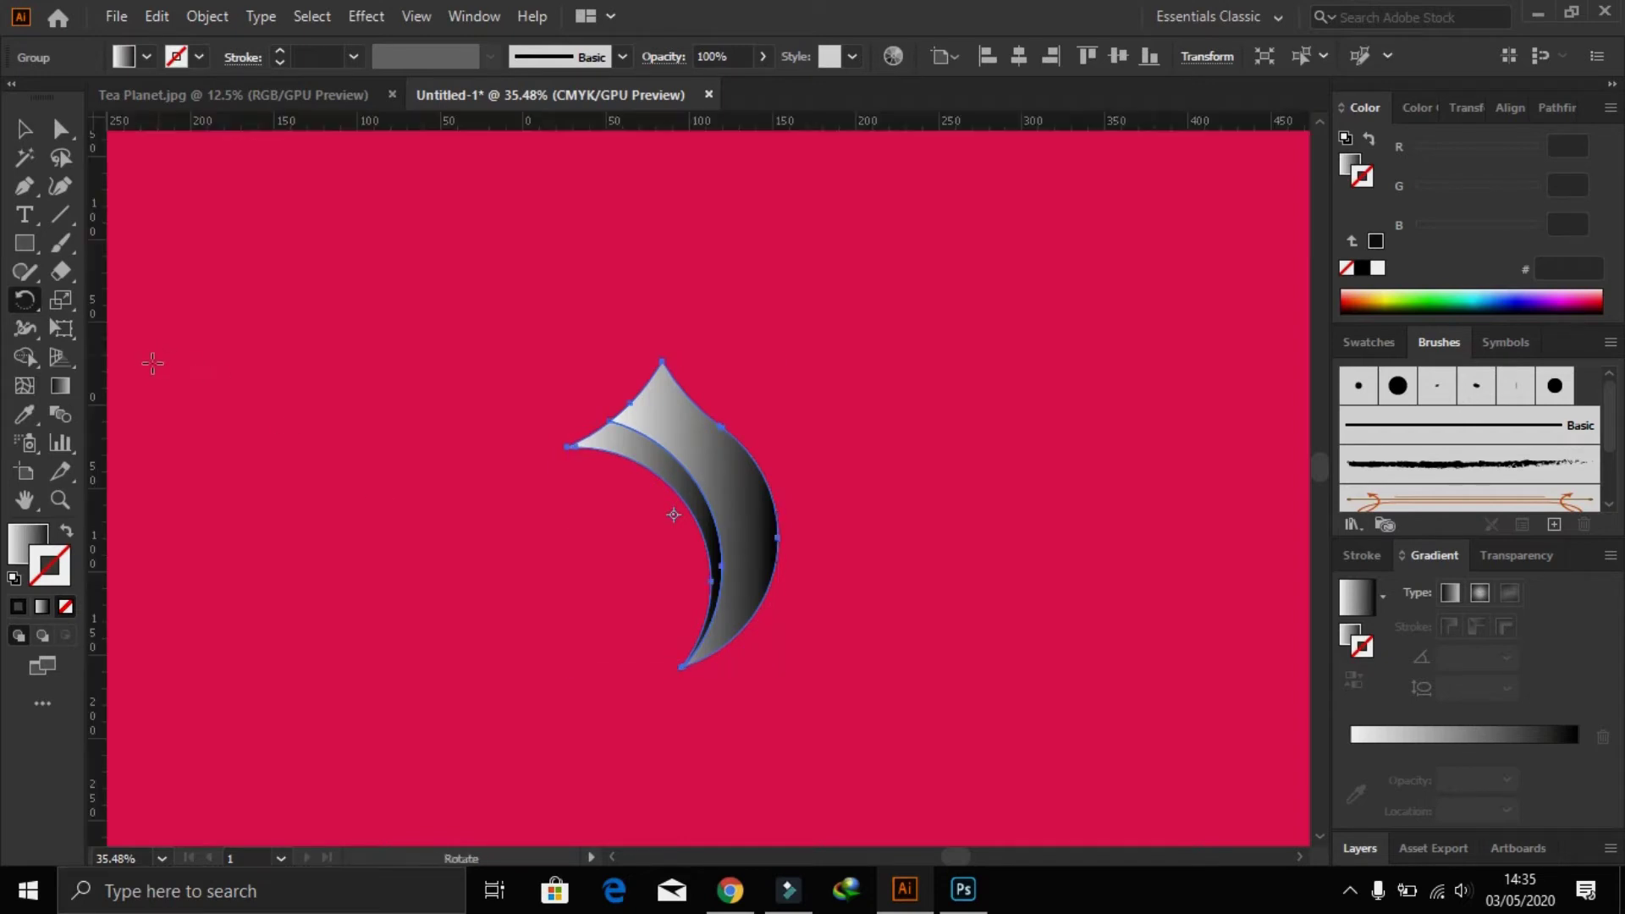
pyautogui.moveTo(100, 364); pyautogui.dragTo(647, 459)
pyautogui.moveTo(662, 478); pyautogui.dragTo(661, 499)
pyautogui.click(662, 653)
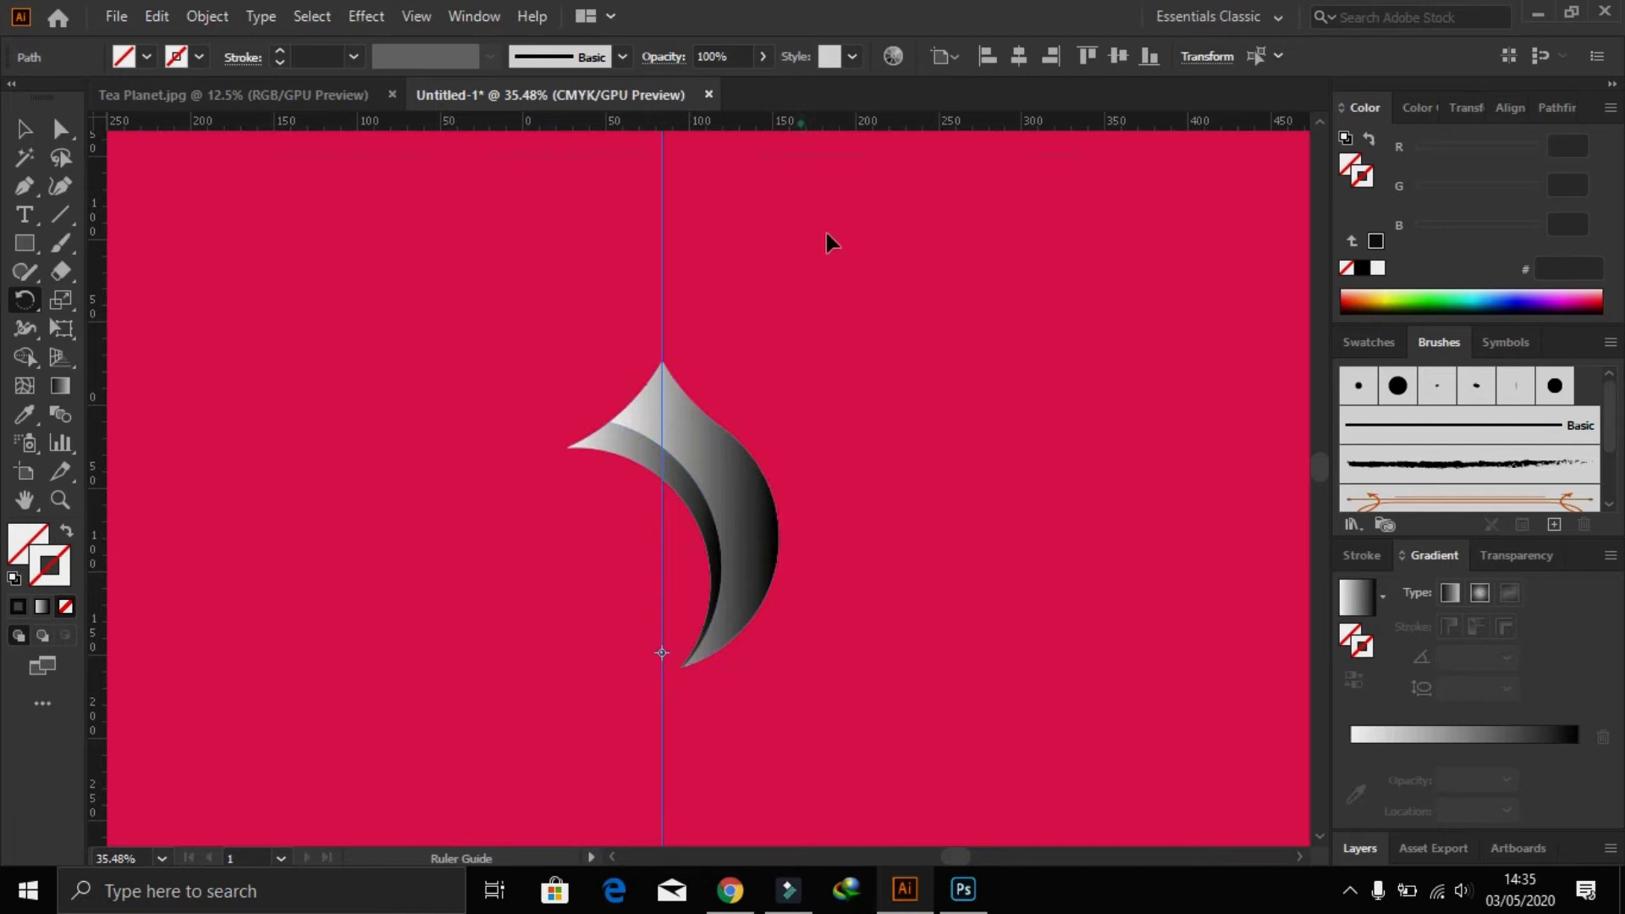
pyautogui.moveTo(826, 670); pyautogui.dragTo(826, 670)
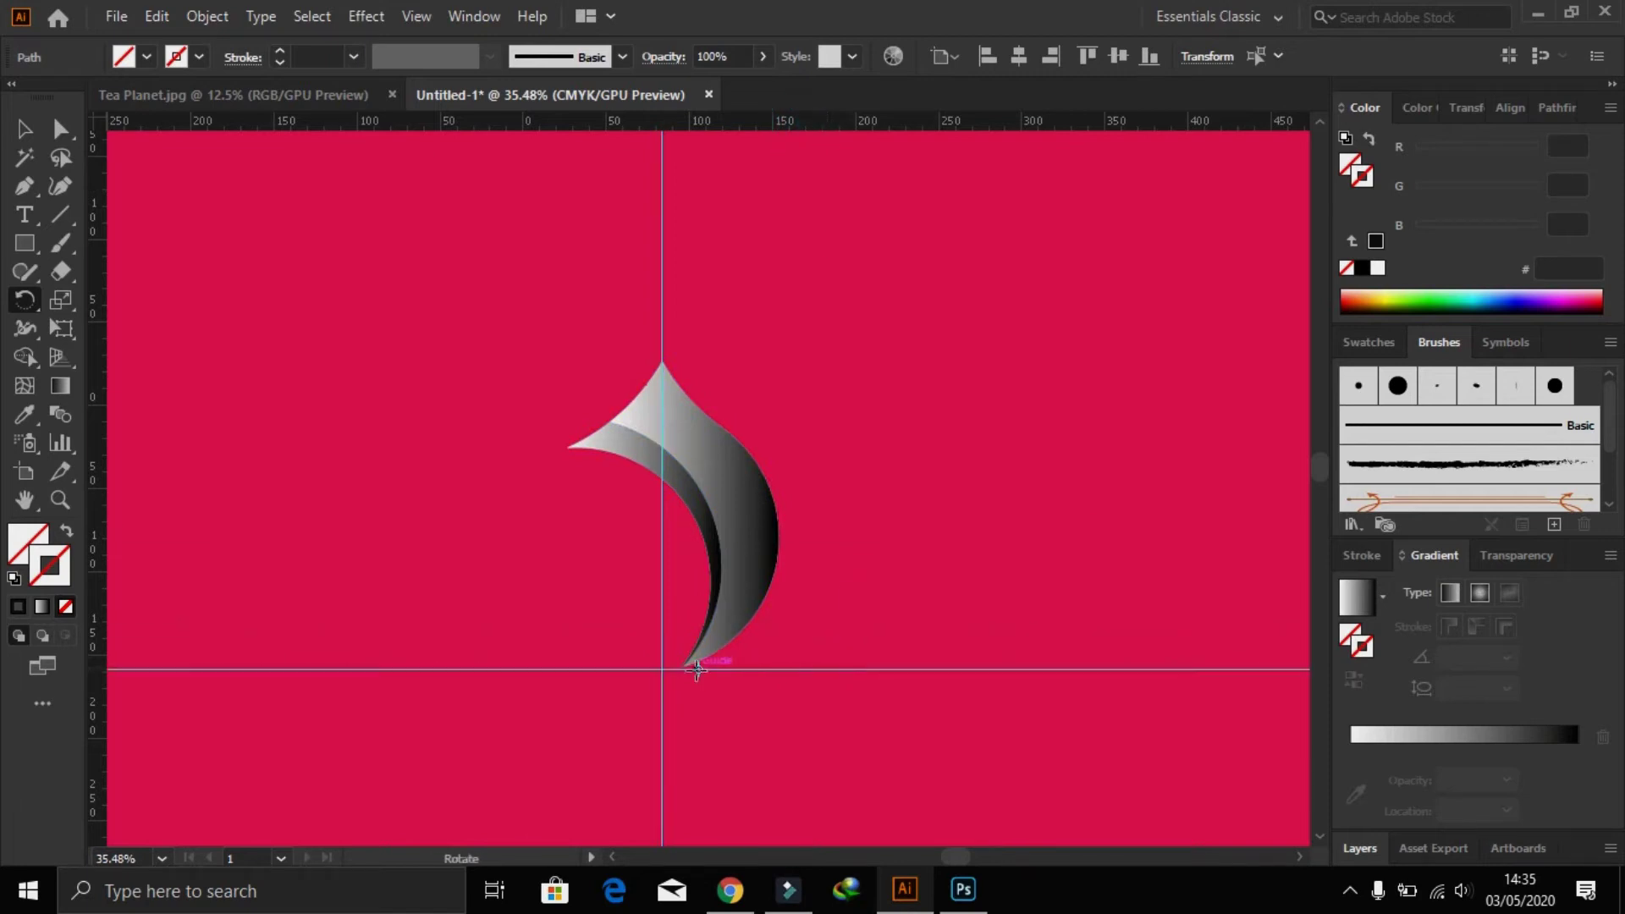
# - Copy the crescent rotated 45° around the guide crossing, repeating it three more times
pyautogui.hotkey('ctrl', 'a')
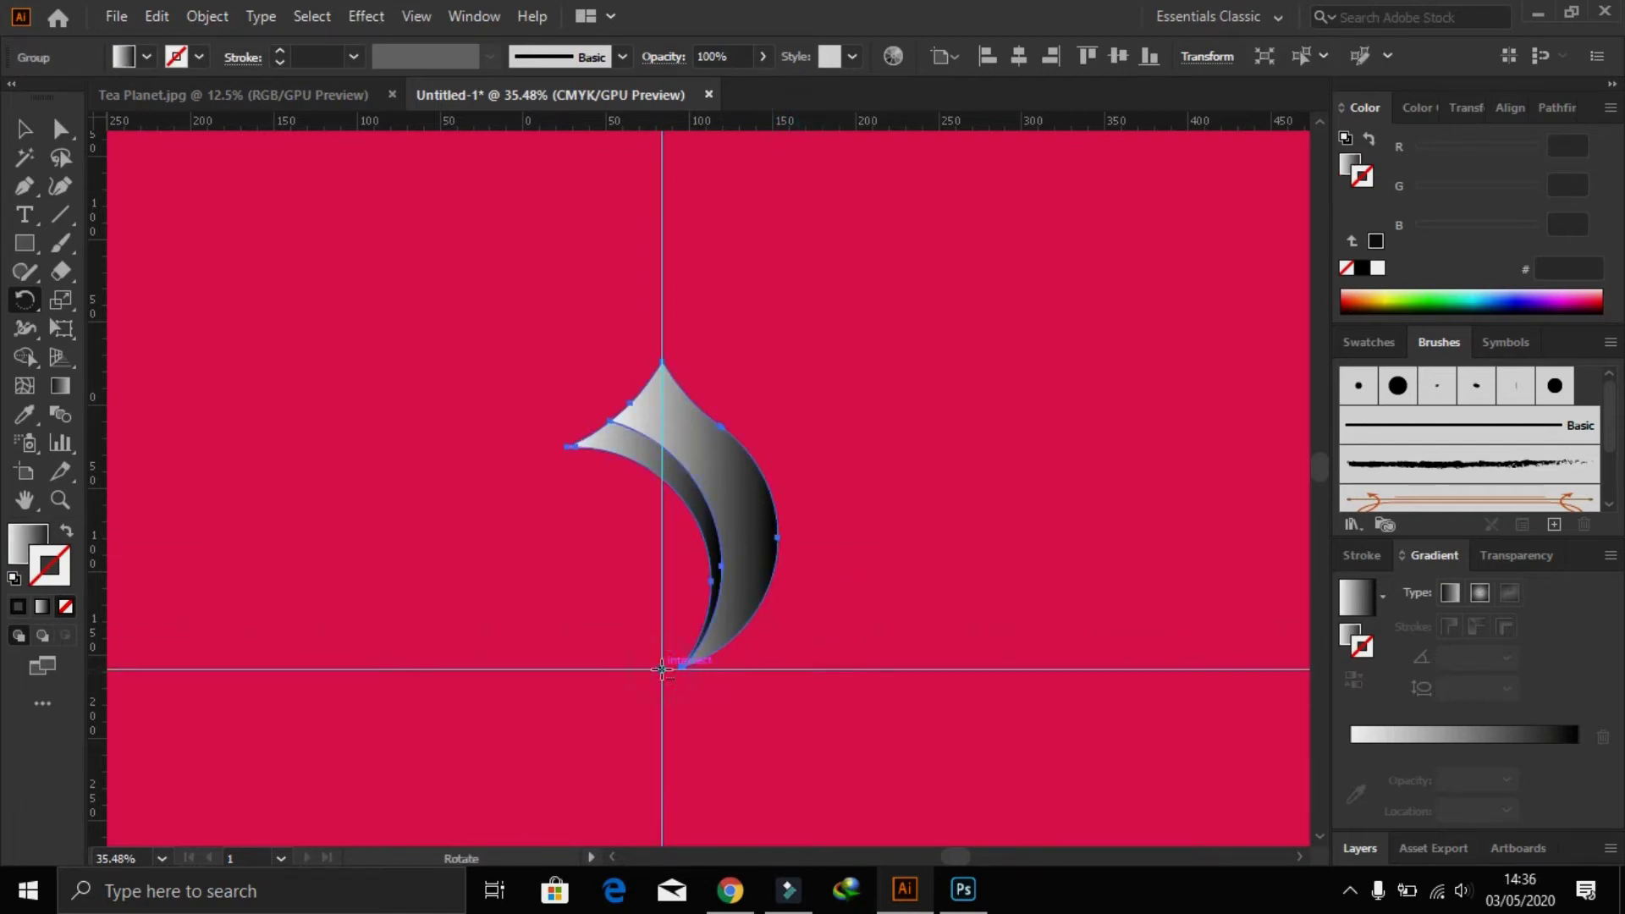
pyautogui.keyDown('alt'); pyautogui.click(662, 668); pyautogui.keyUp('alt')
pyautogui.write('45')
pyautogui.click(1007, 518)
pyautogui.hotkey('ctrl', 'd')
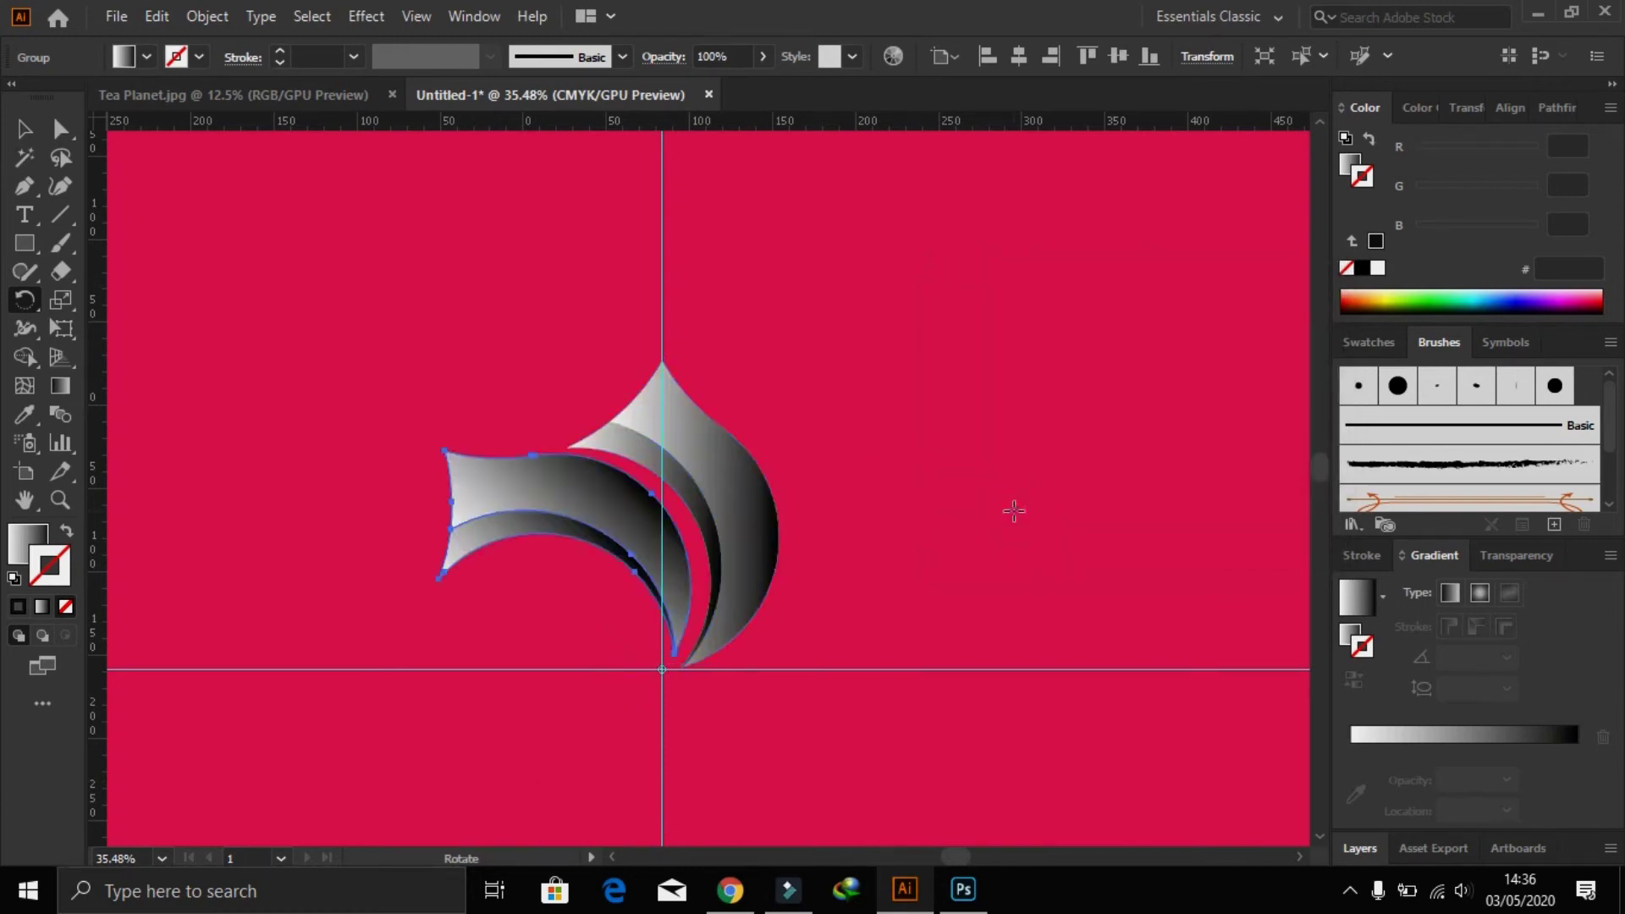
pyautogui.hotkey('ctrl', 'd')
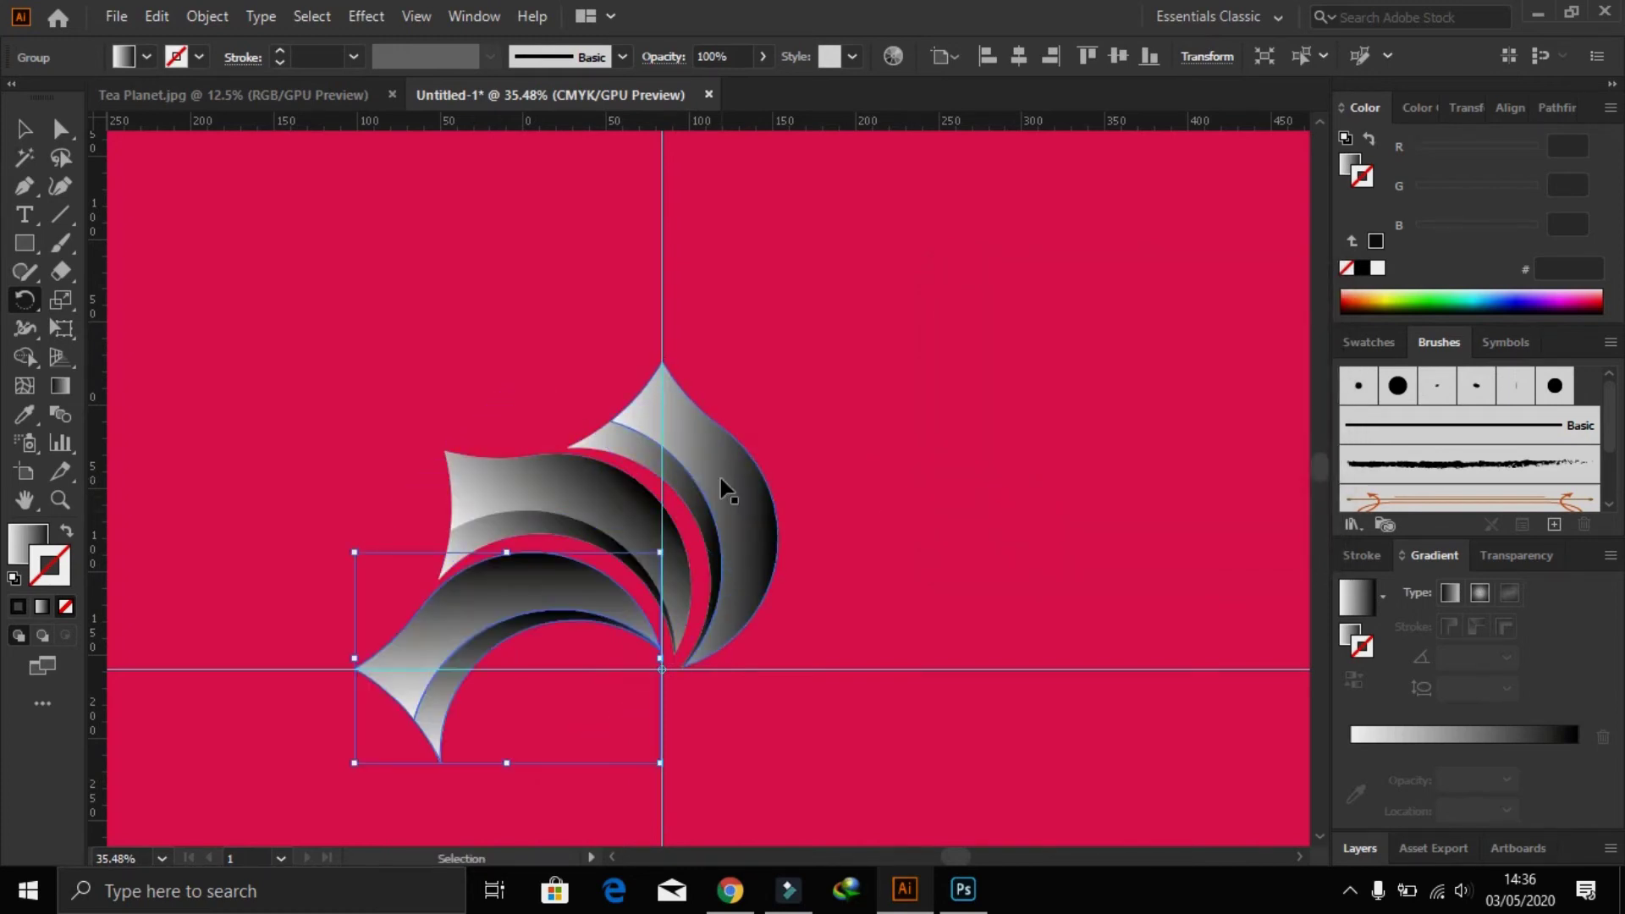
pyautogui.hotkey('ctrl', 'd')
pyautogui.hotkey('ctrl', 'd')
pyautogui.hotkey('ctrl', 'd')
pyautogui.hotkey('ctrl', 'd')
pyautogui.hotkey('ctrl', 'd')
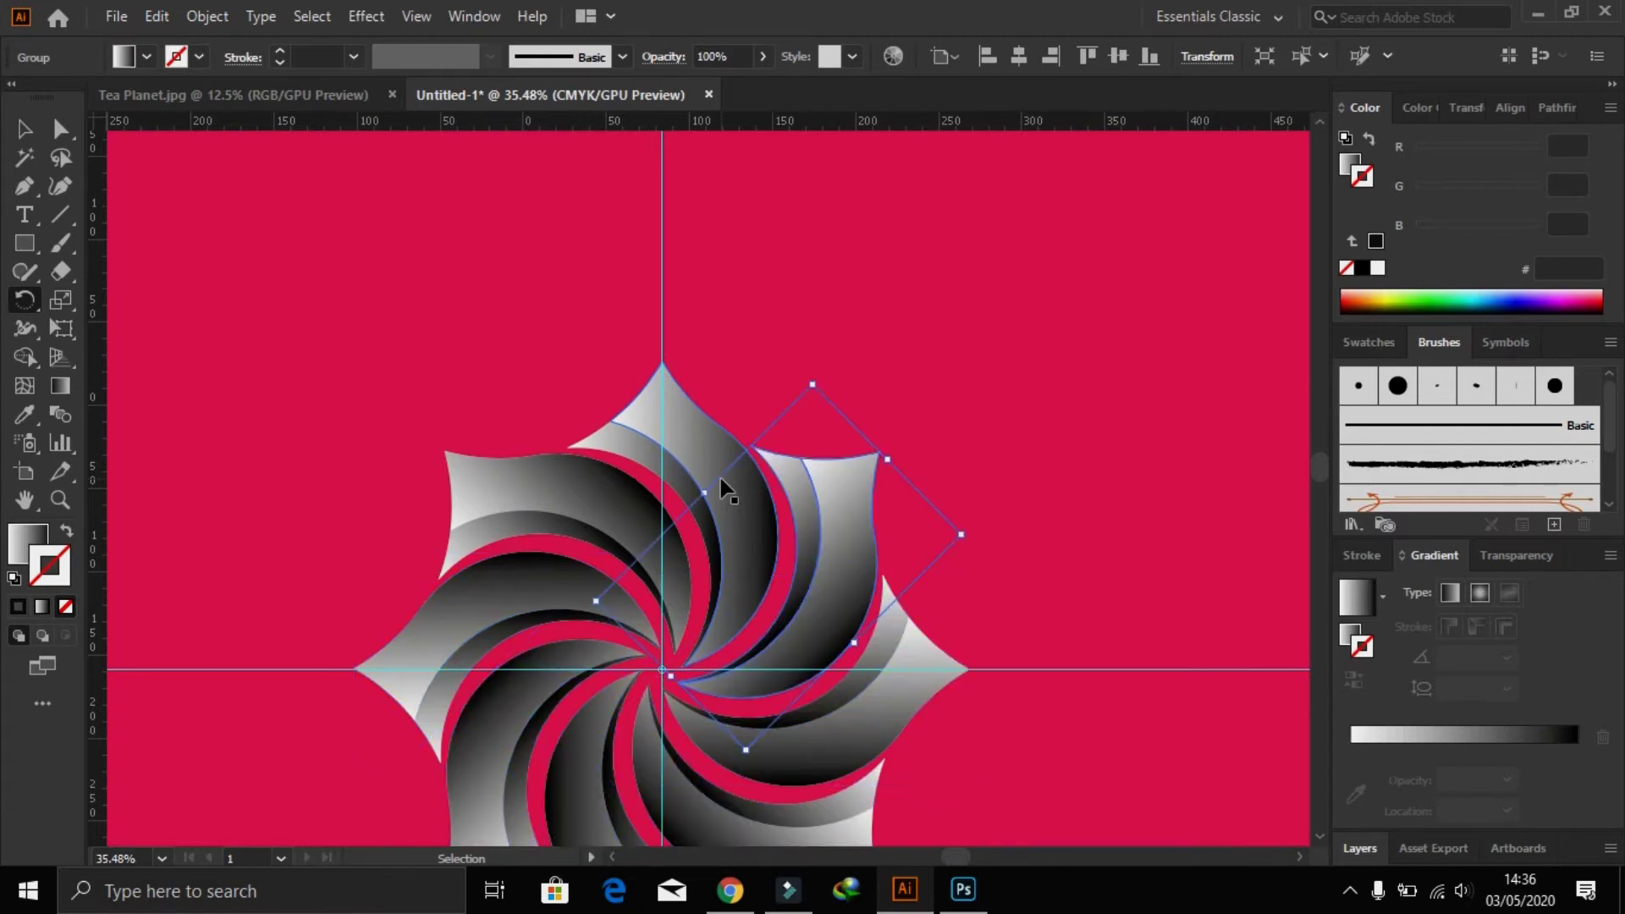
# - Clear the selection and delete the vertical and horizontal guides
pyautogui.press('v')
pyautogui.click(518, 286)
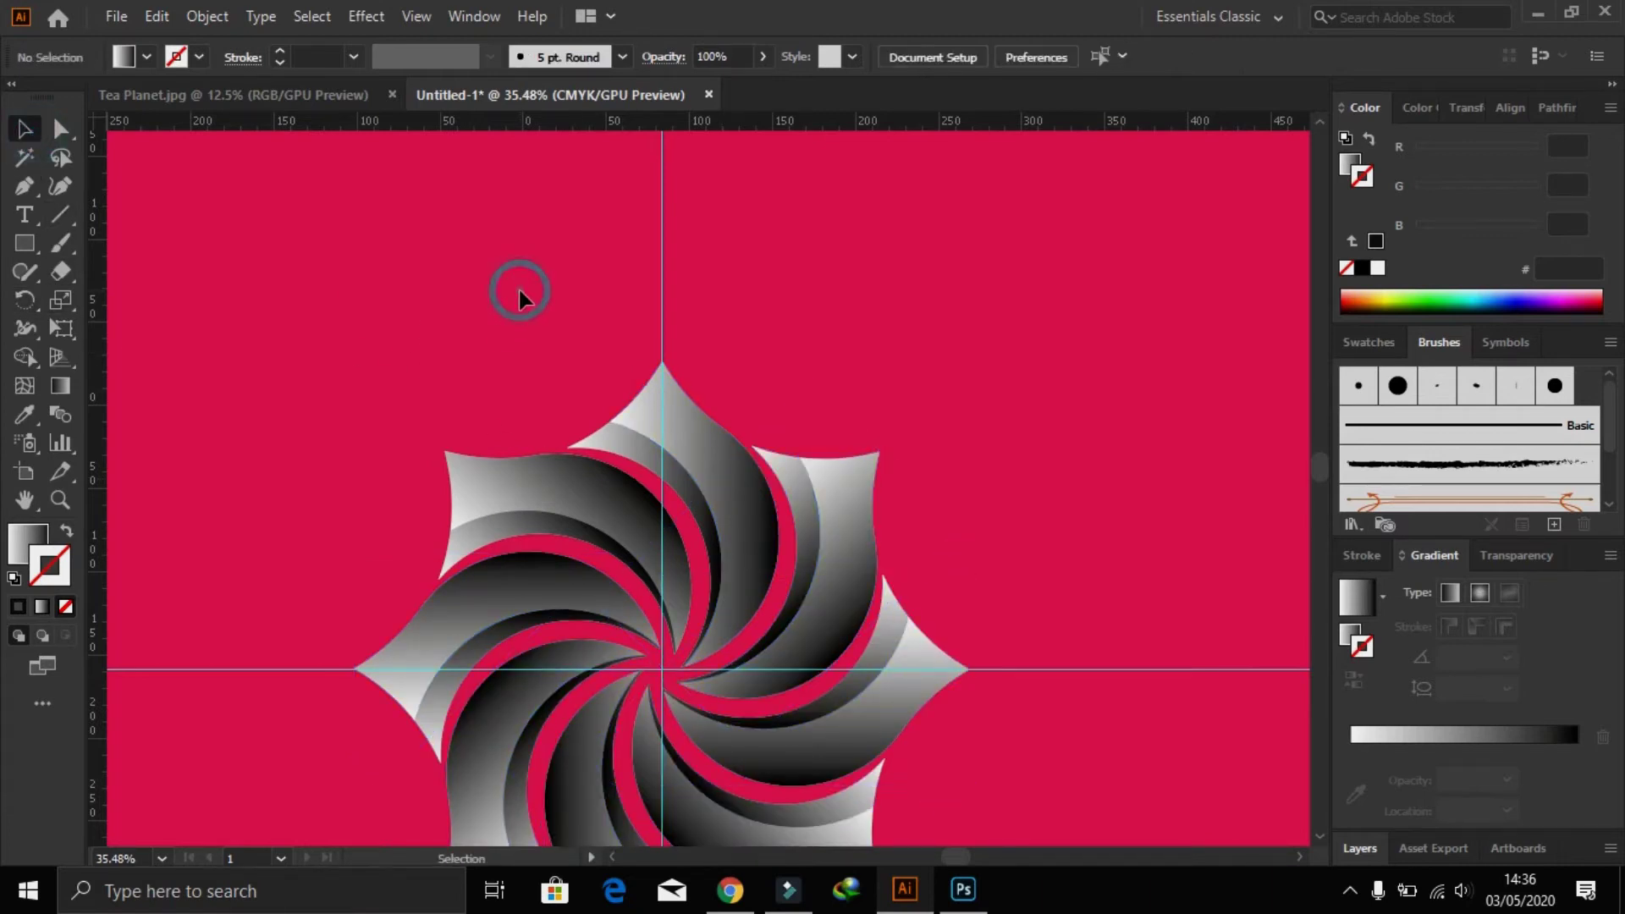
pyautogui.press('a')
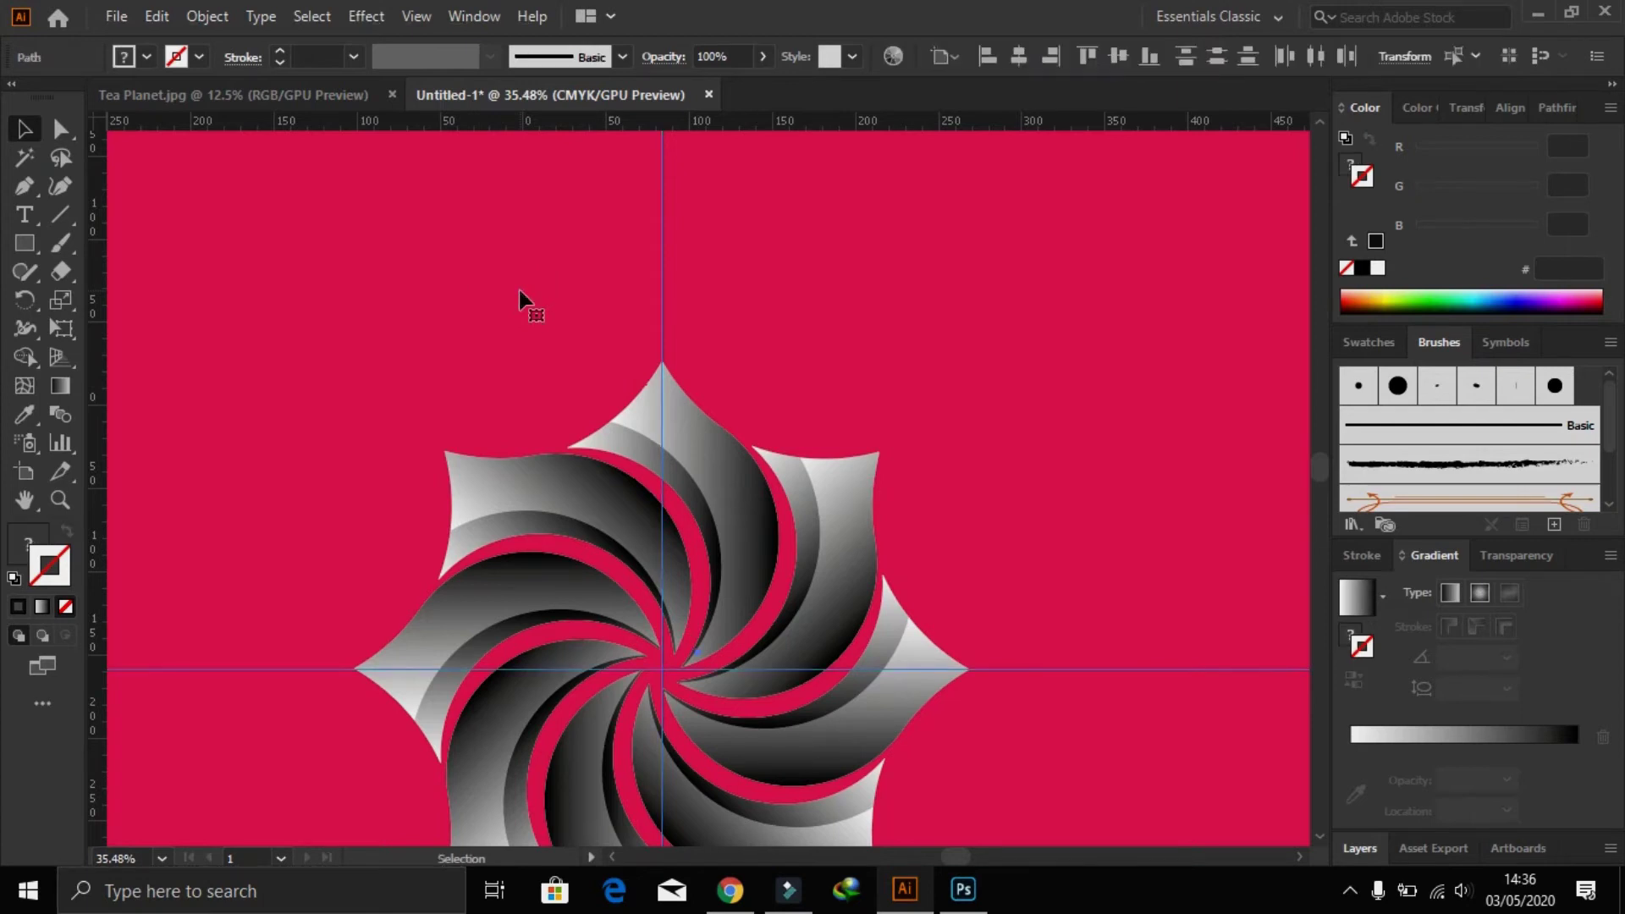
pyautogui.click(624, 527)
pyautogui.click(409, 266)
pyautogui.hotkey('ctrl', 'shift', 'a')
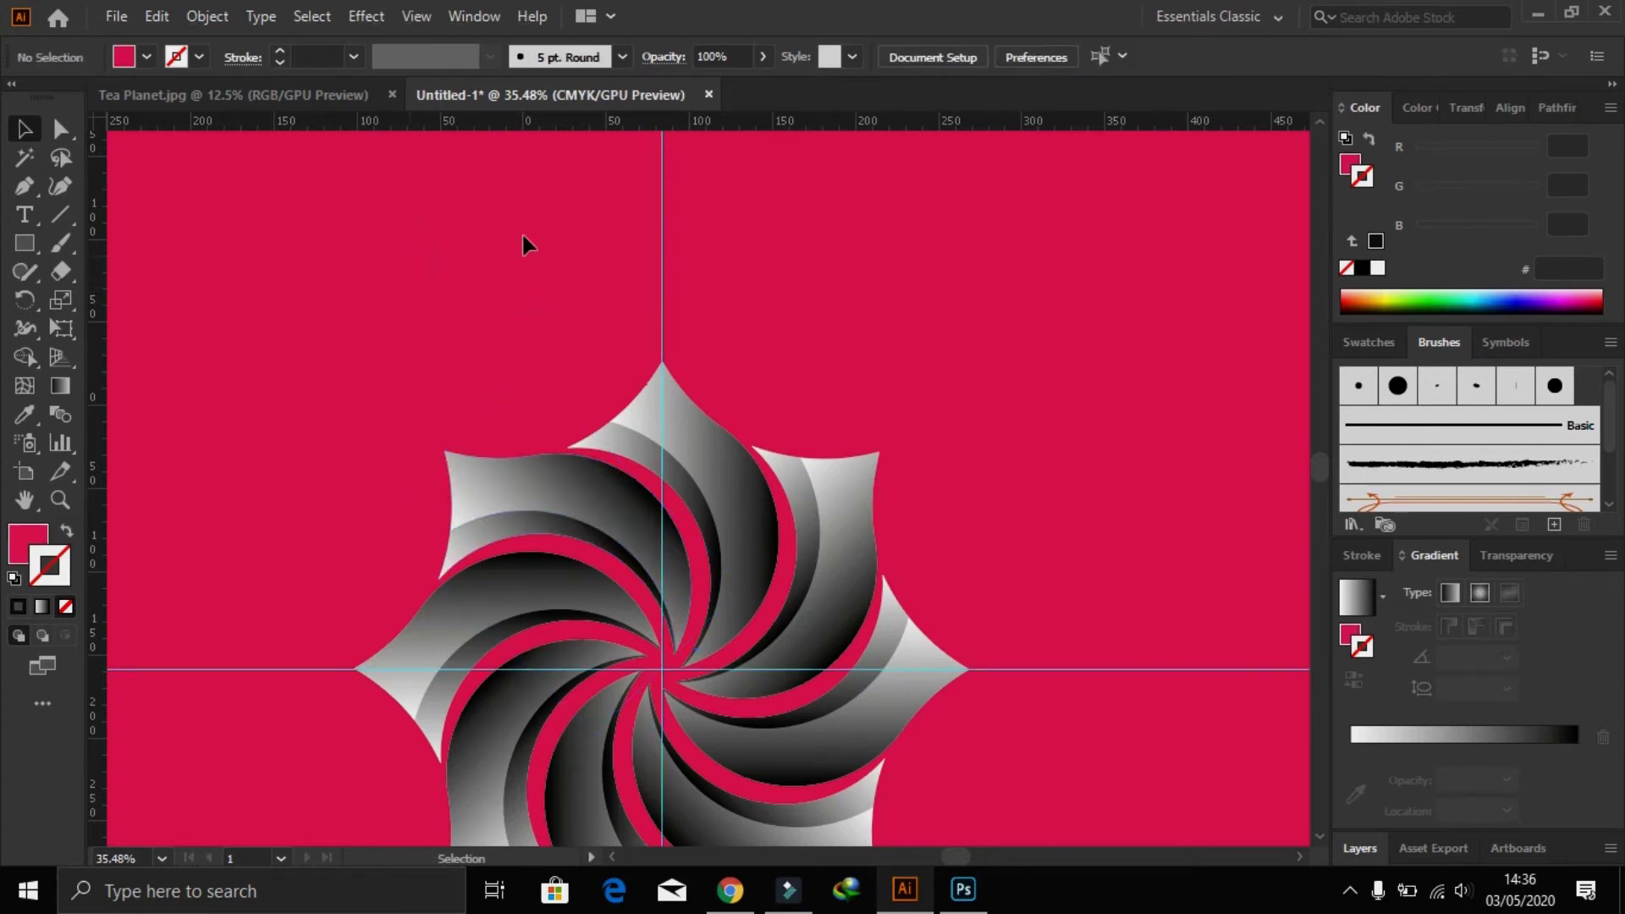
pyautogui.press('v')
pyautogui.click(662, 269)
pyautogui.press('Delete')
pyautogui.click(1100, 669)
pyautogui.press('Delete')
# - Zoom out, zoom into the swirl flower, and select its group
pyautogui.hotkey('ctrl', '-')
pyautogui.hotkey('ctrl', '-')
pyautogui.hotkey('ctrl', '-')
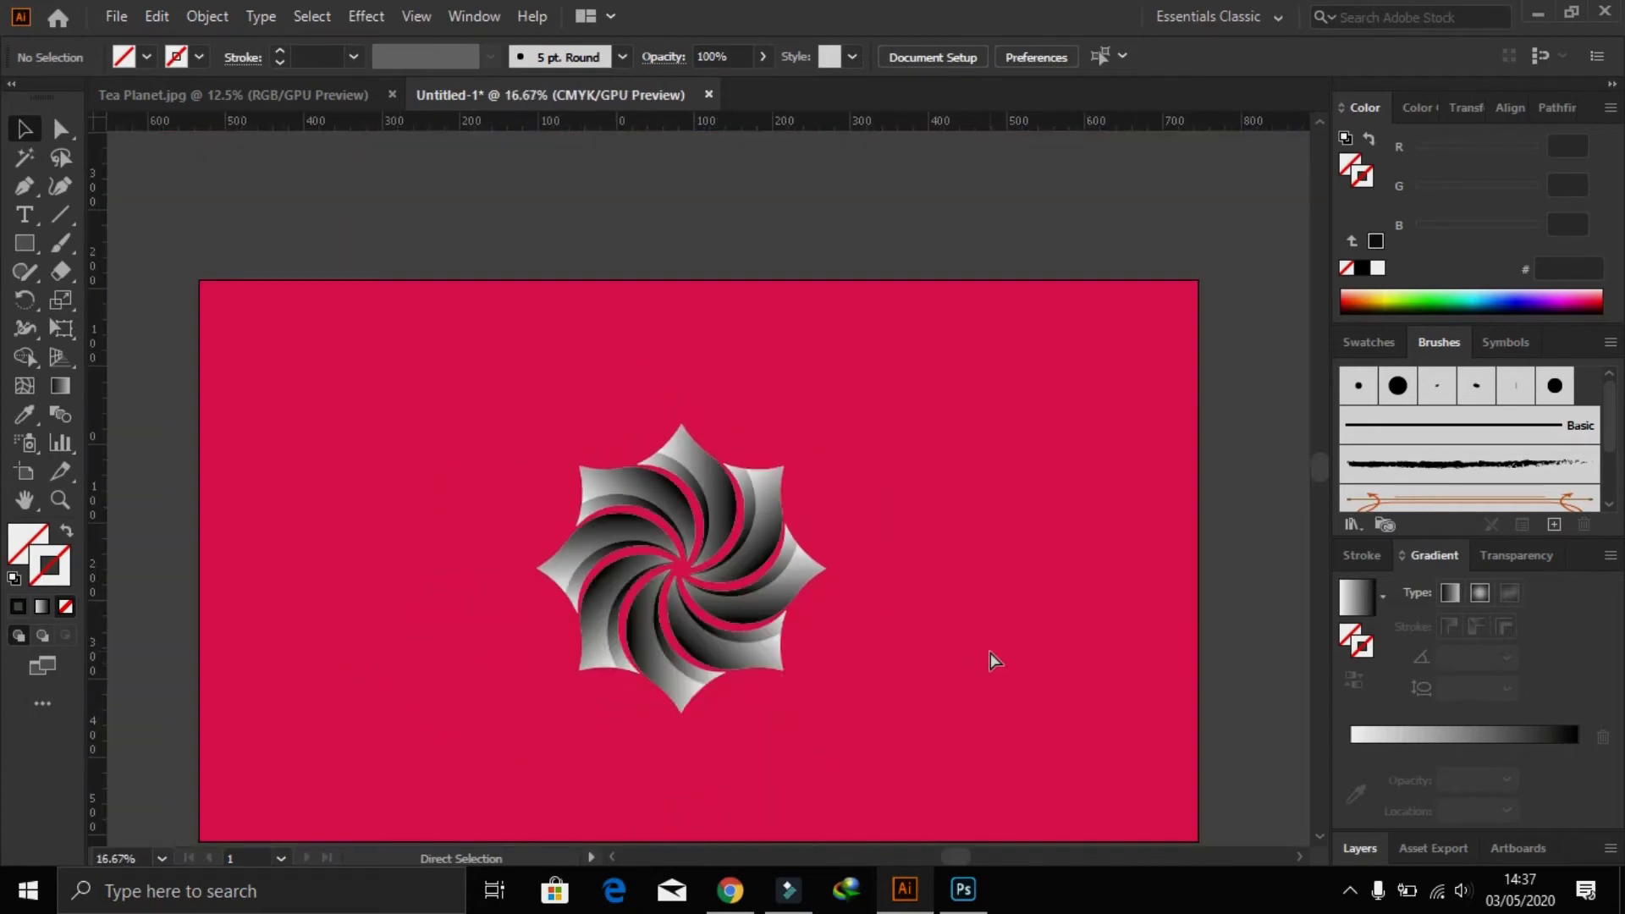
pyautogui.hotkey('ctrl', '-')
pyautogui.press('z')
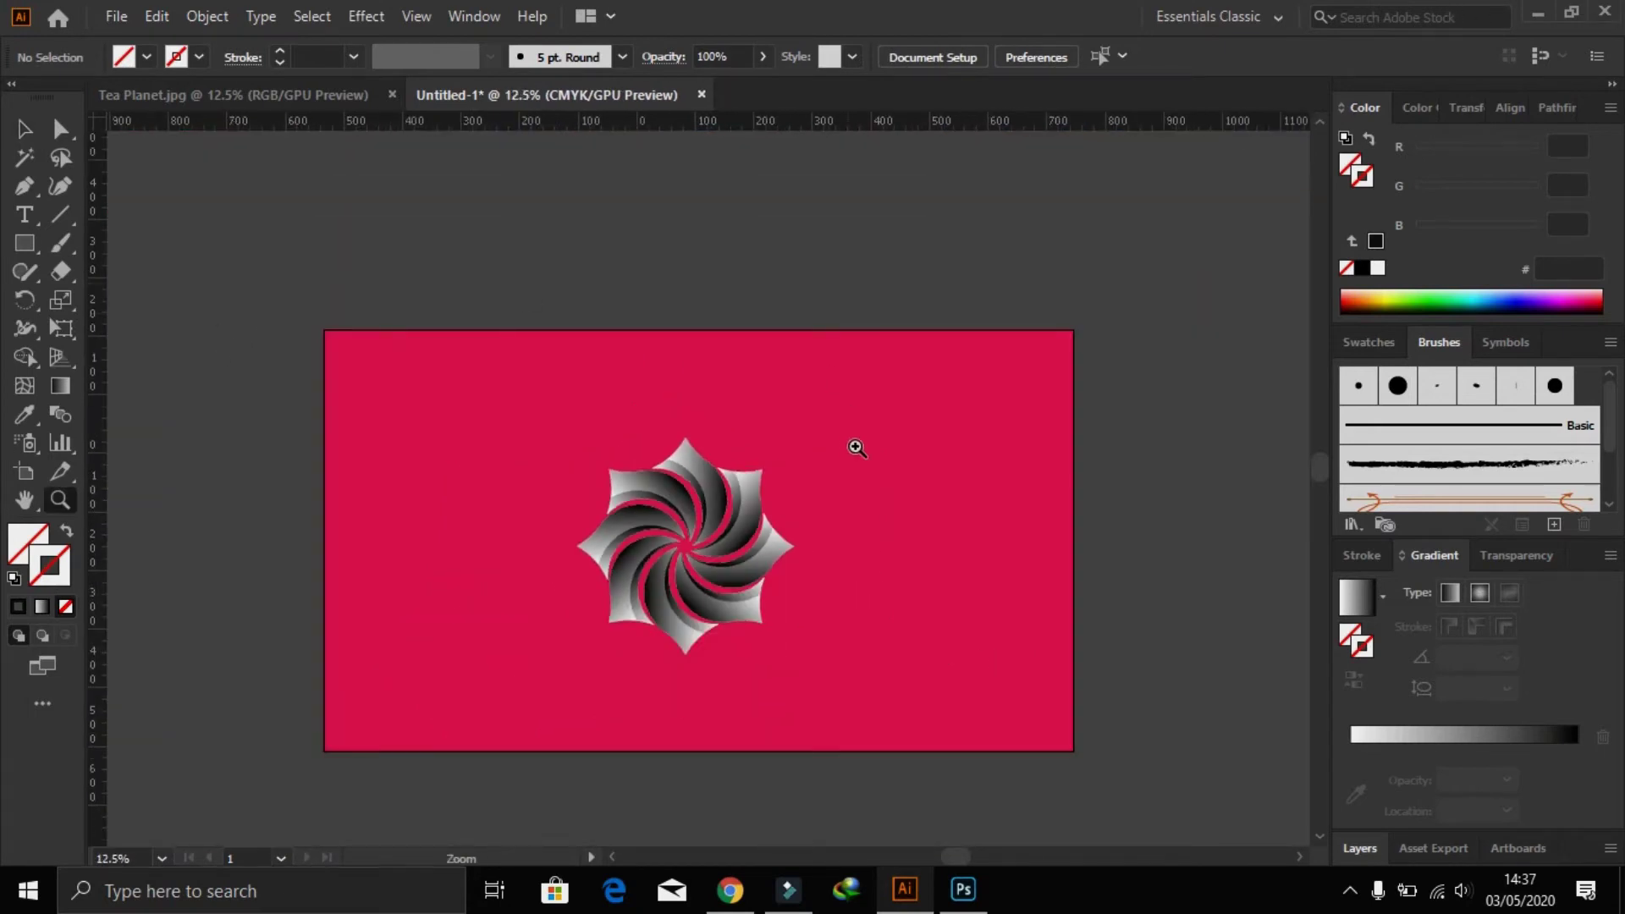
pyautogui.moveTo(787, 559); pyautogui.dragTo(949, 358)
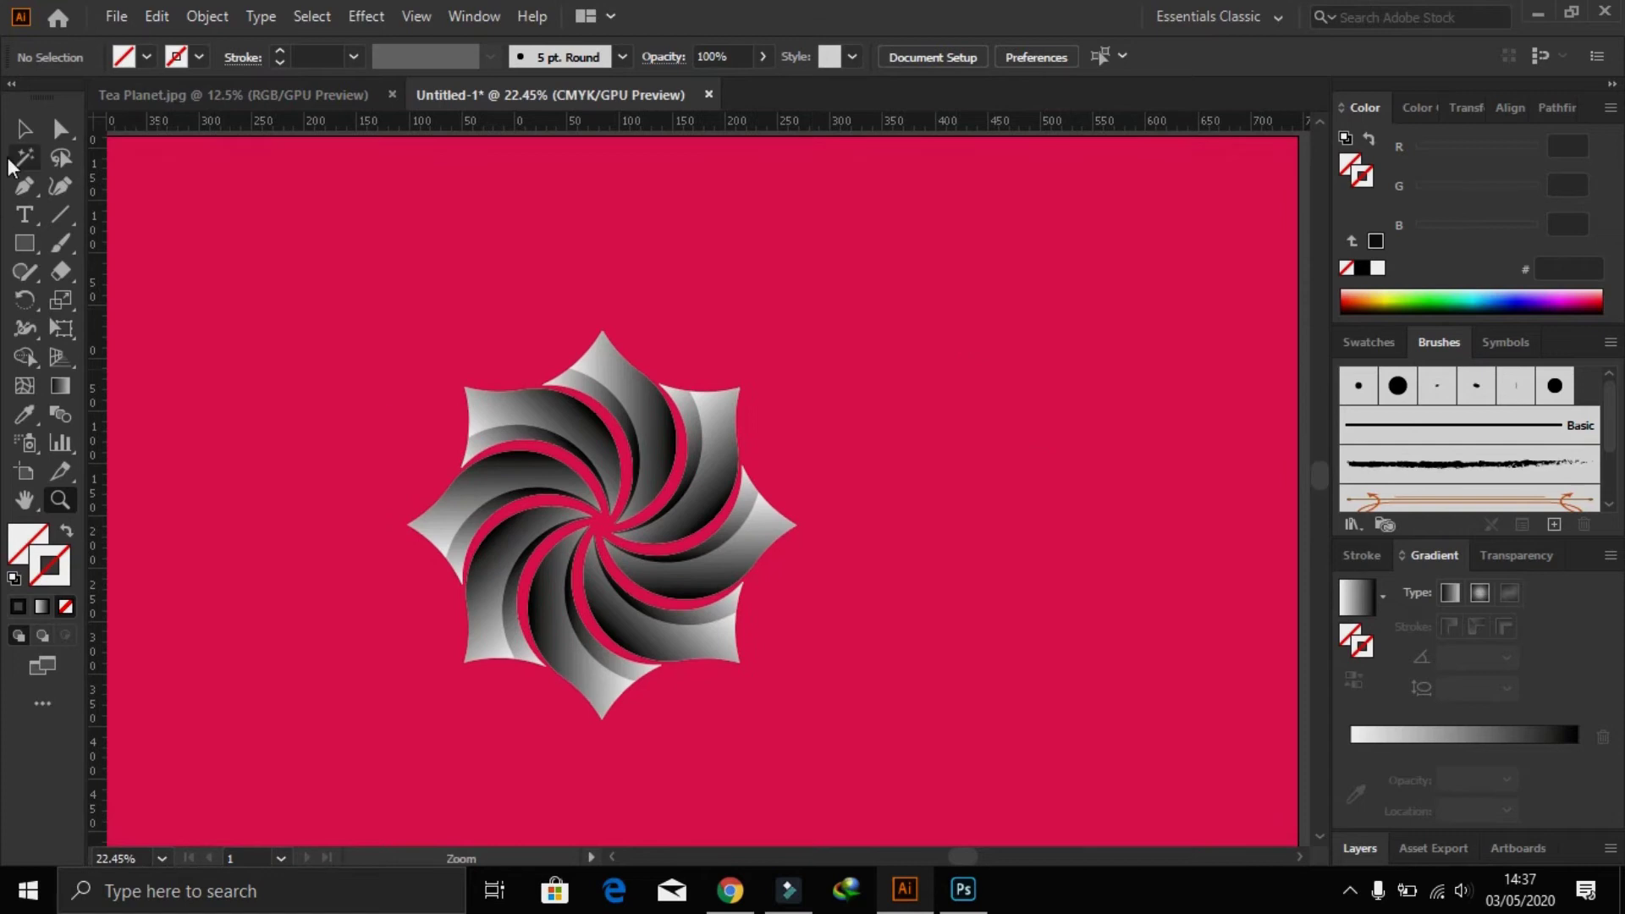
pyautogui.click(24, 129)
pyautogui.click(709, 550)
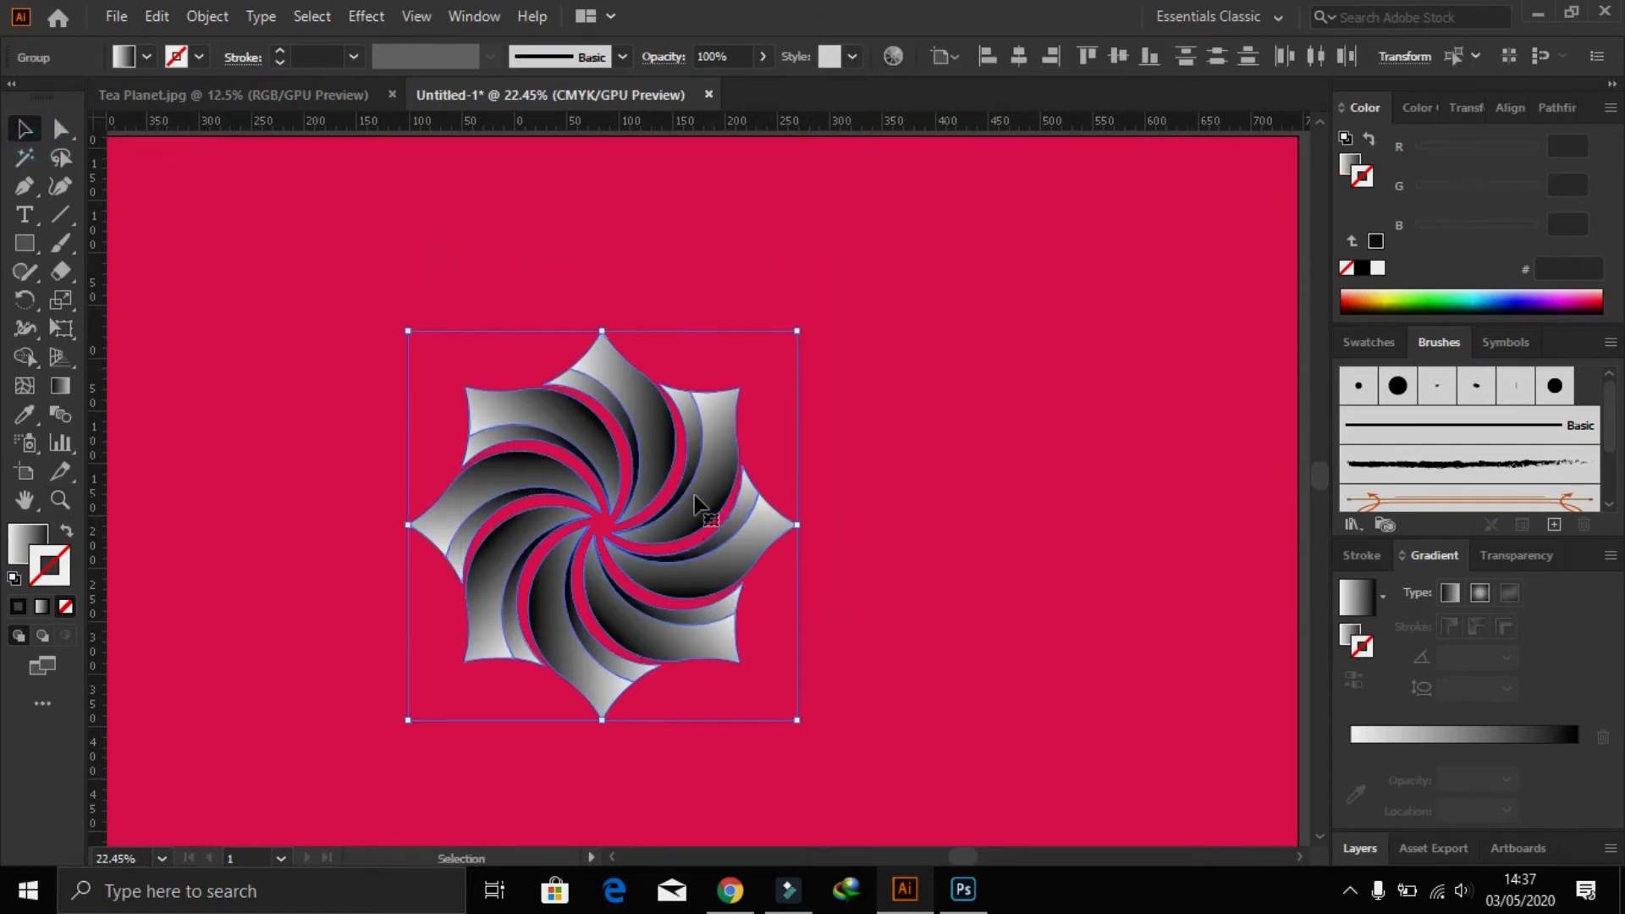
pyautogui.press('a')
pyautogui.hotkey('ctrl', '-')
pyautogui.hotkey('ctrl', '-')
pyautogui.press('v')
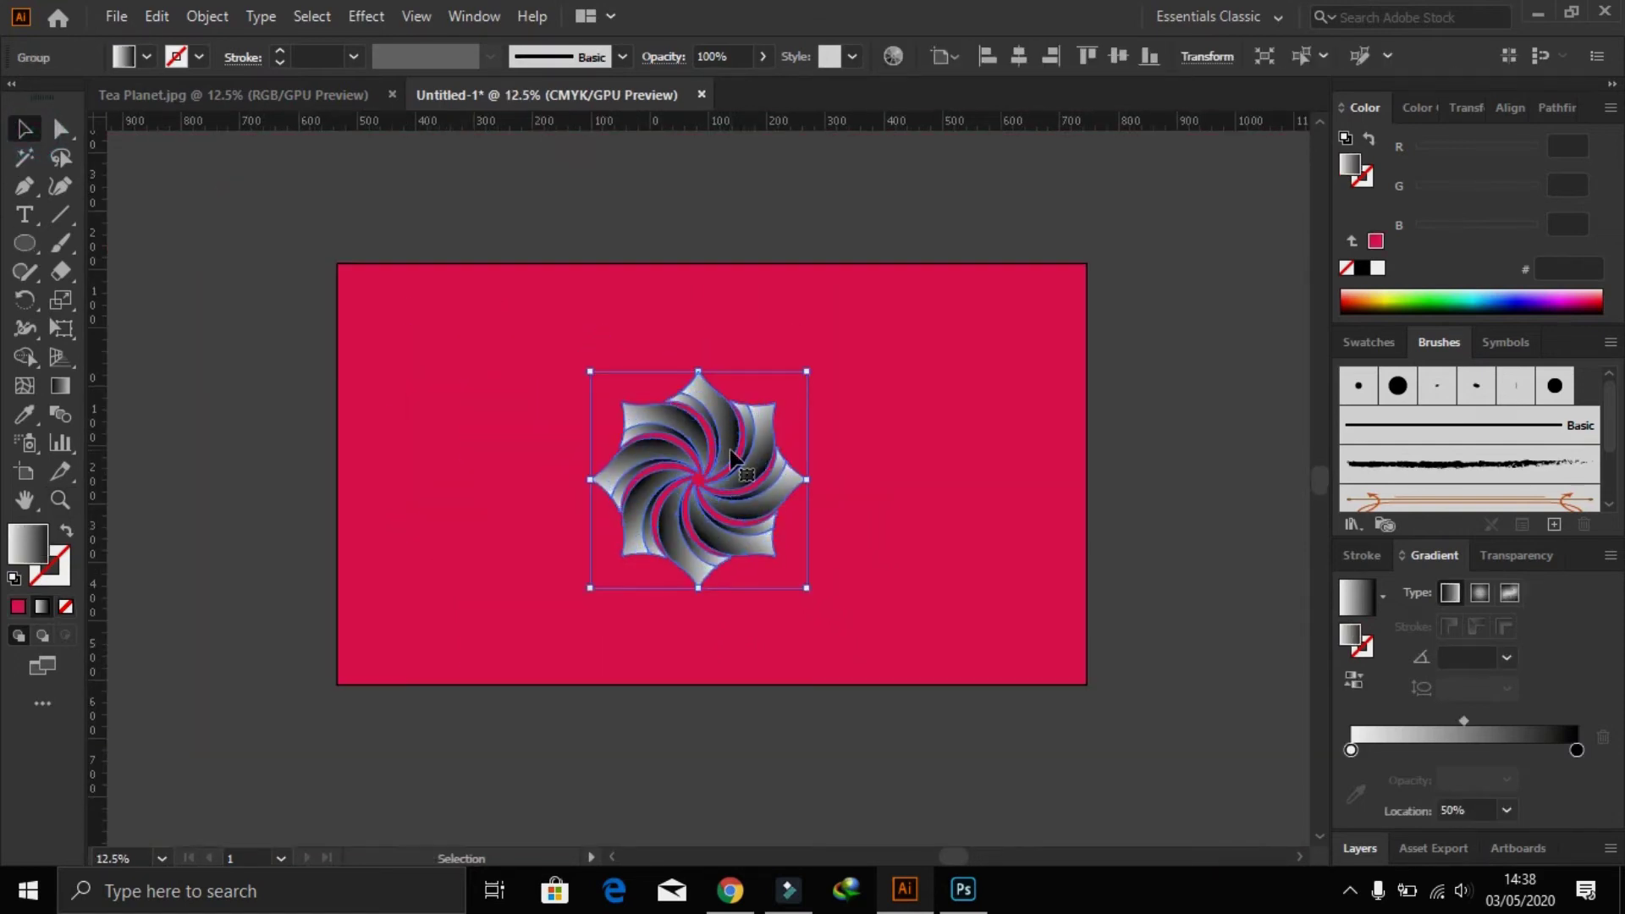
# - Move the swirl flower left and up on the artboard, then zoom in to check
pyautogui.moveTo(772, 397); pyautogui.dragTo(609, 363)
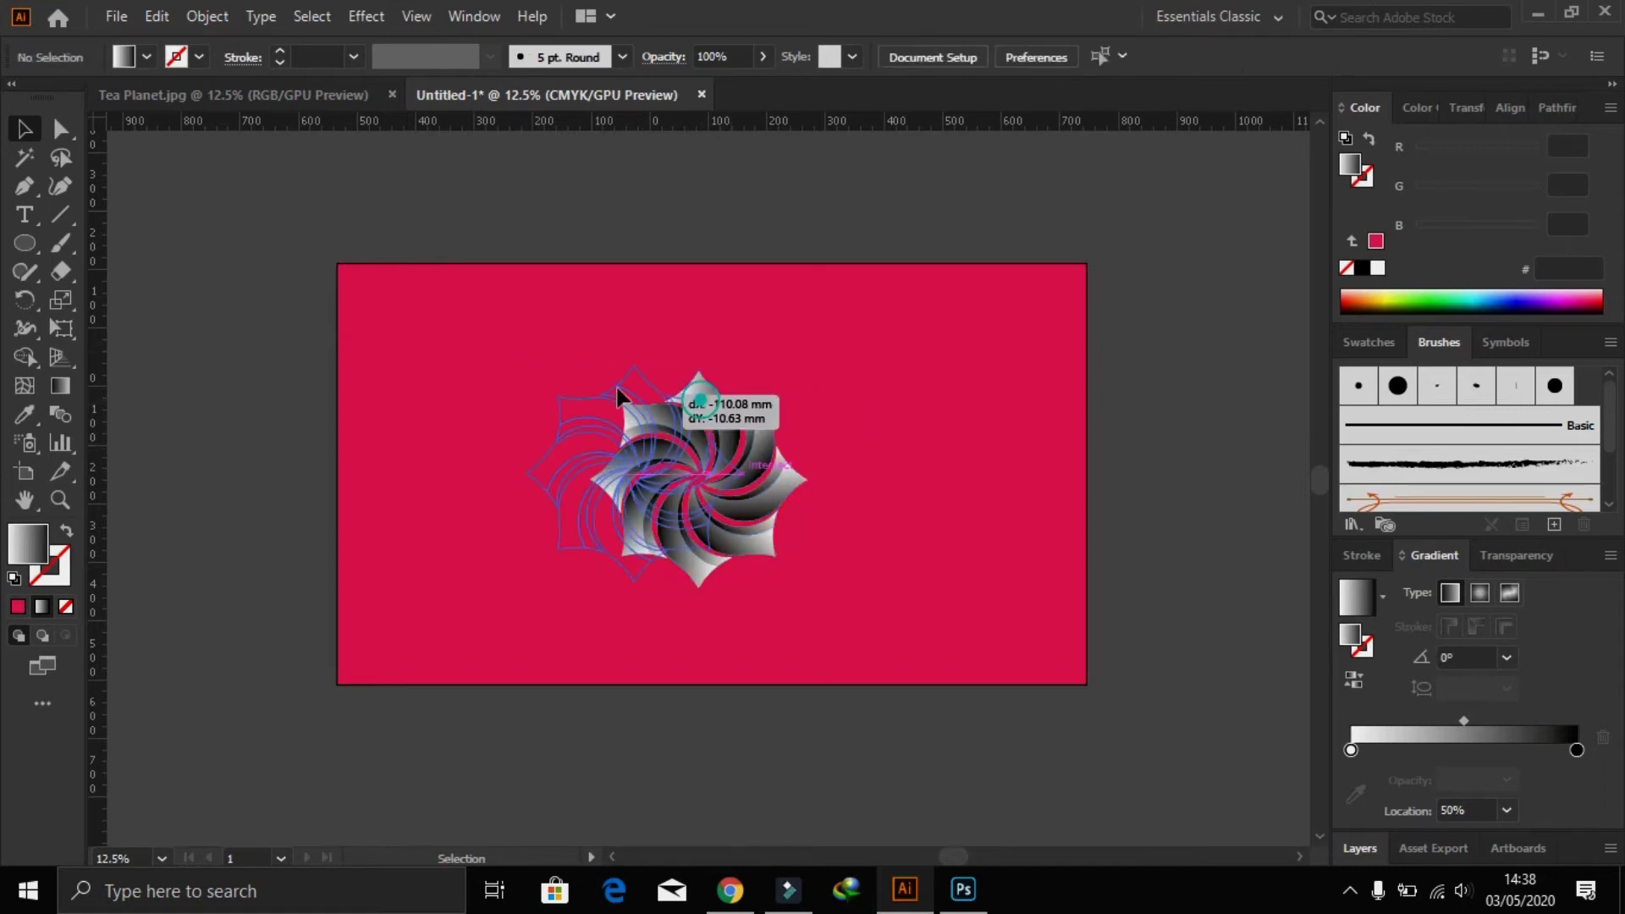
pyautogui.click(292, 454)
pyautogui.press('z')
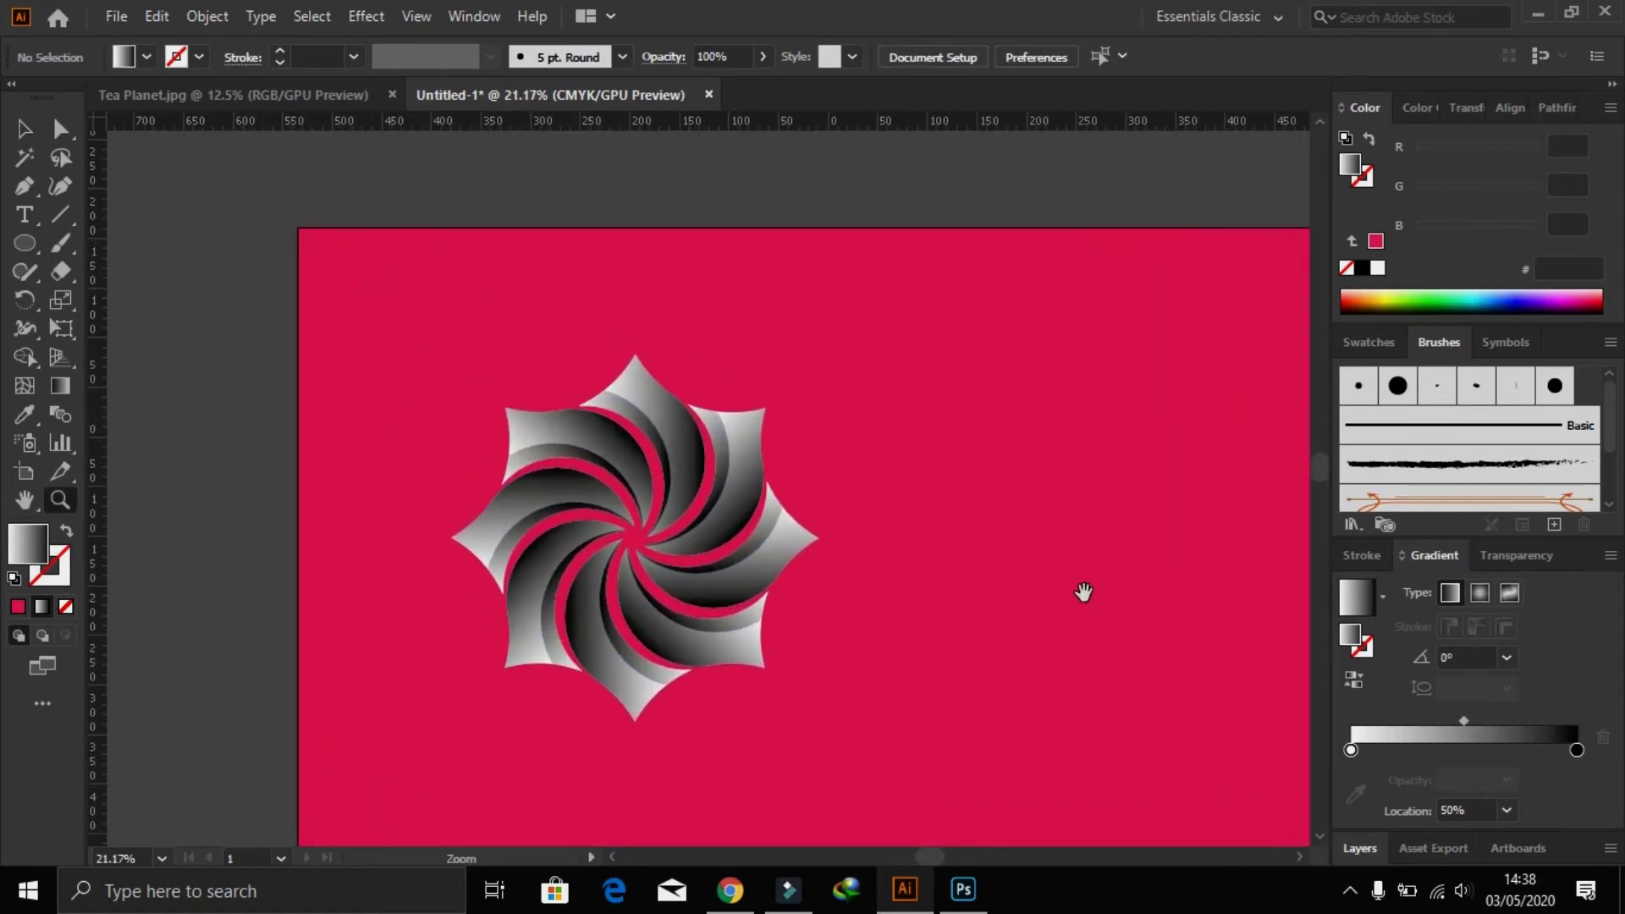
pyautogui.moveTo(392, 312); pyautogui.dragTo(798, 460)
pyautogui.click(24, 128)
pyautogui.click(417, 327)
pyautogui.click(536, 200)
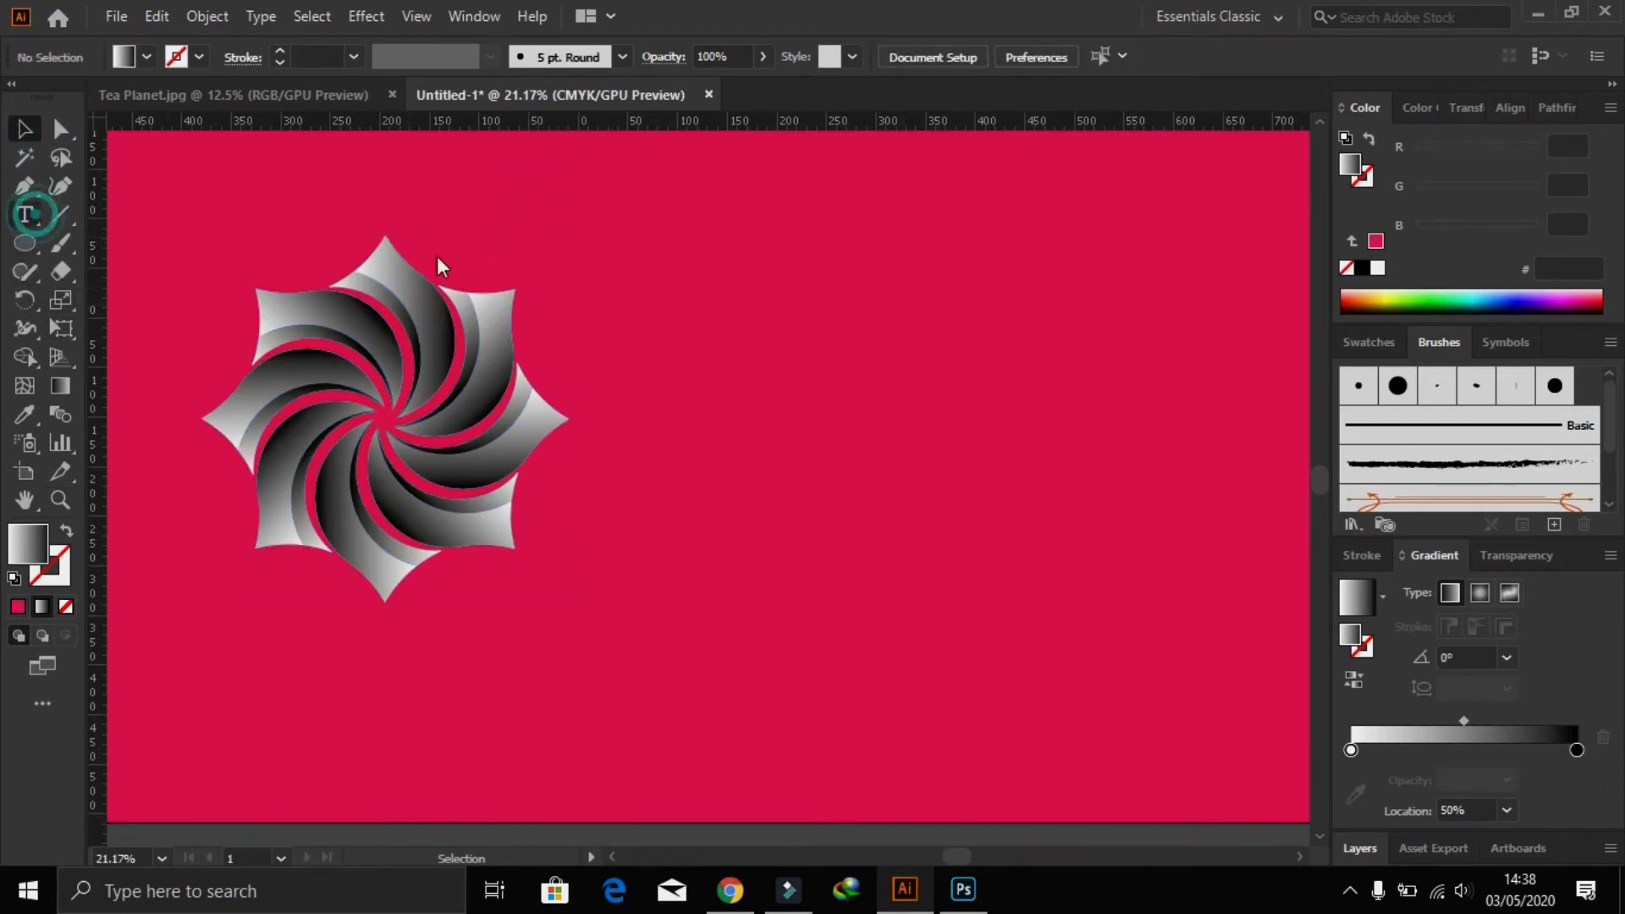
# - Add a 'Netural' text line right of the swirl flower and scale it up
pyautogui.press('t')
pyautogui.click(649, 356)
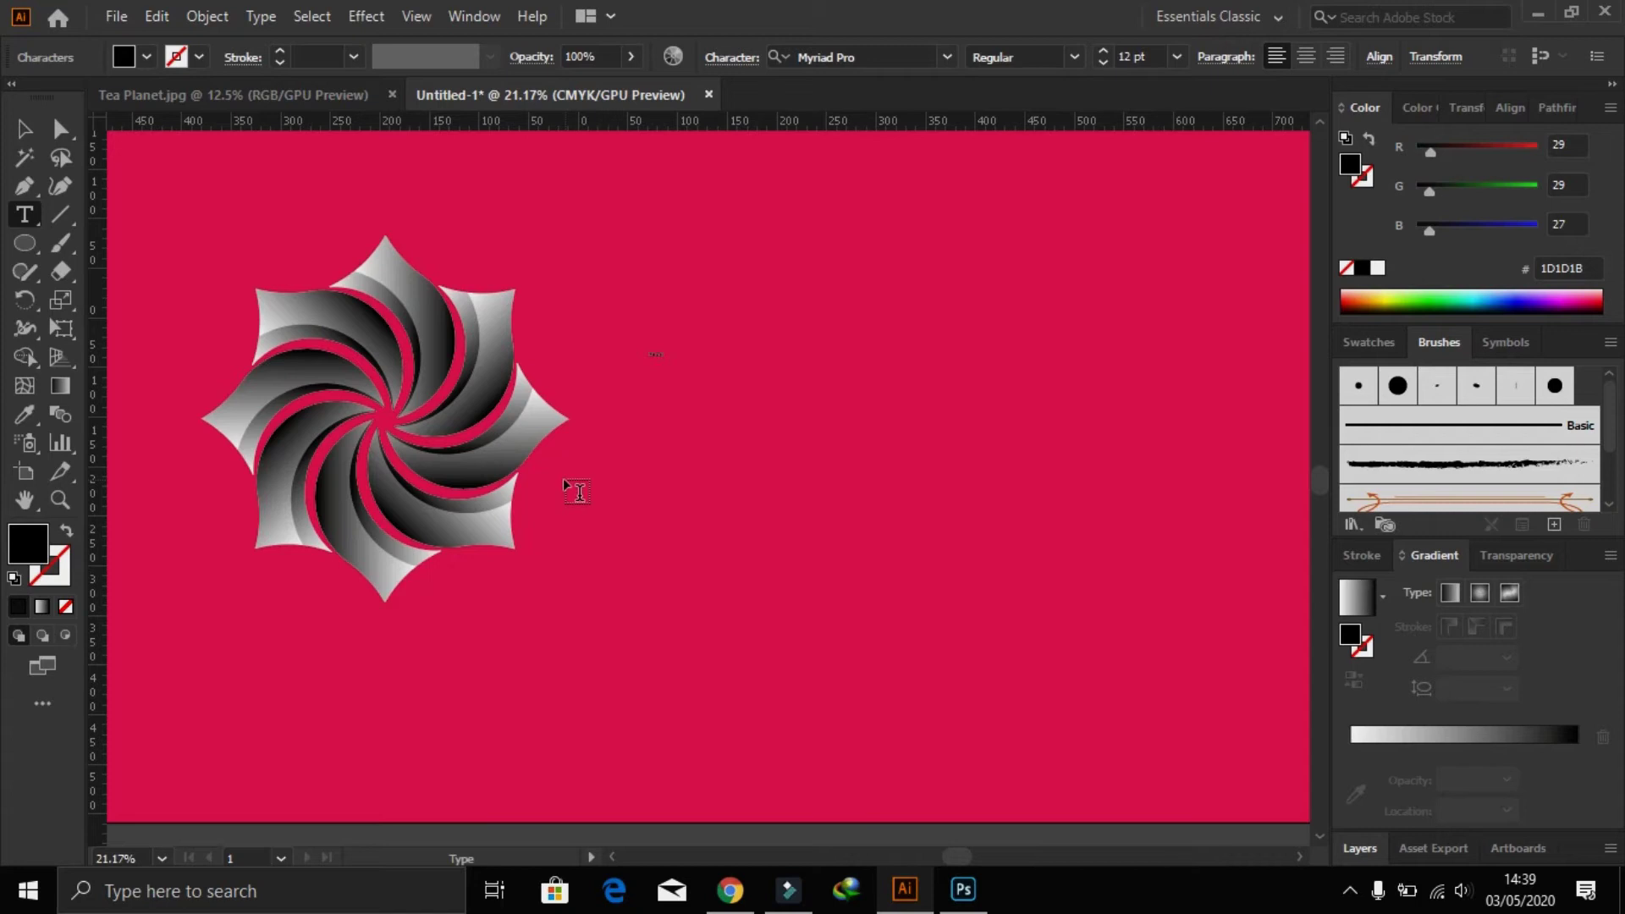
pyautogui.click(25, 128)
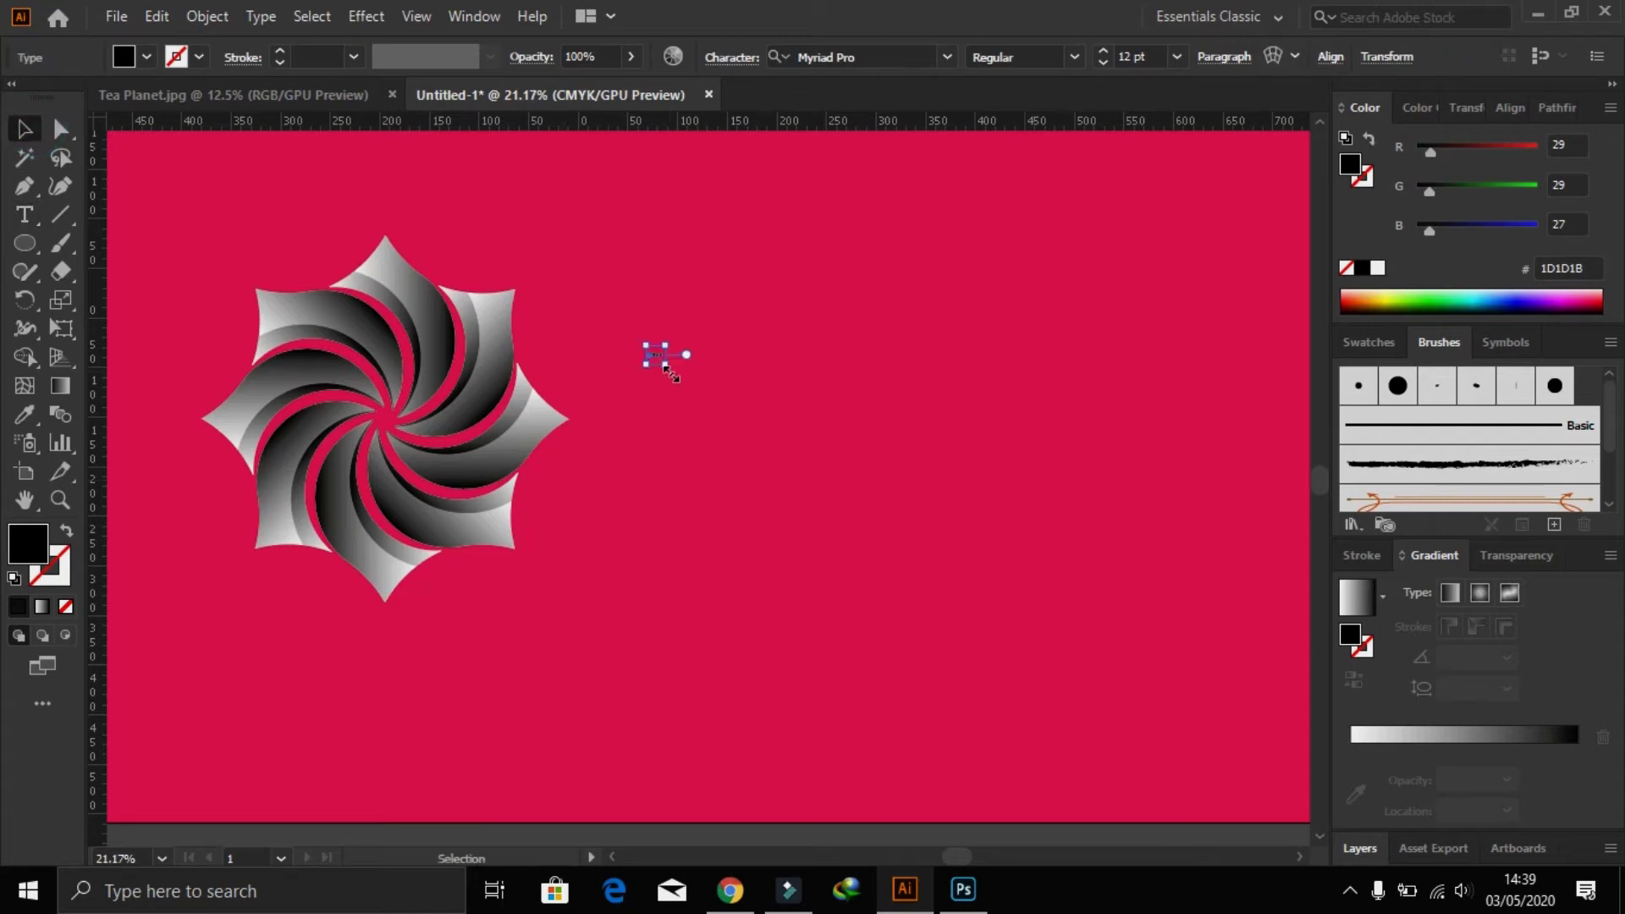
pyautogui.moveTo(666, 366); pyautogui.dragTo(847, 422)
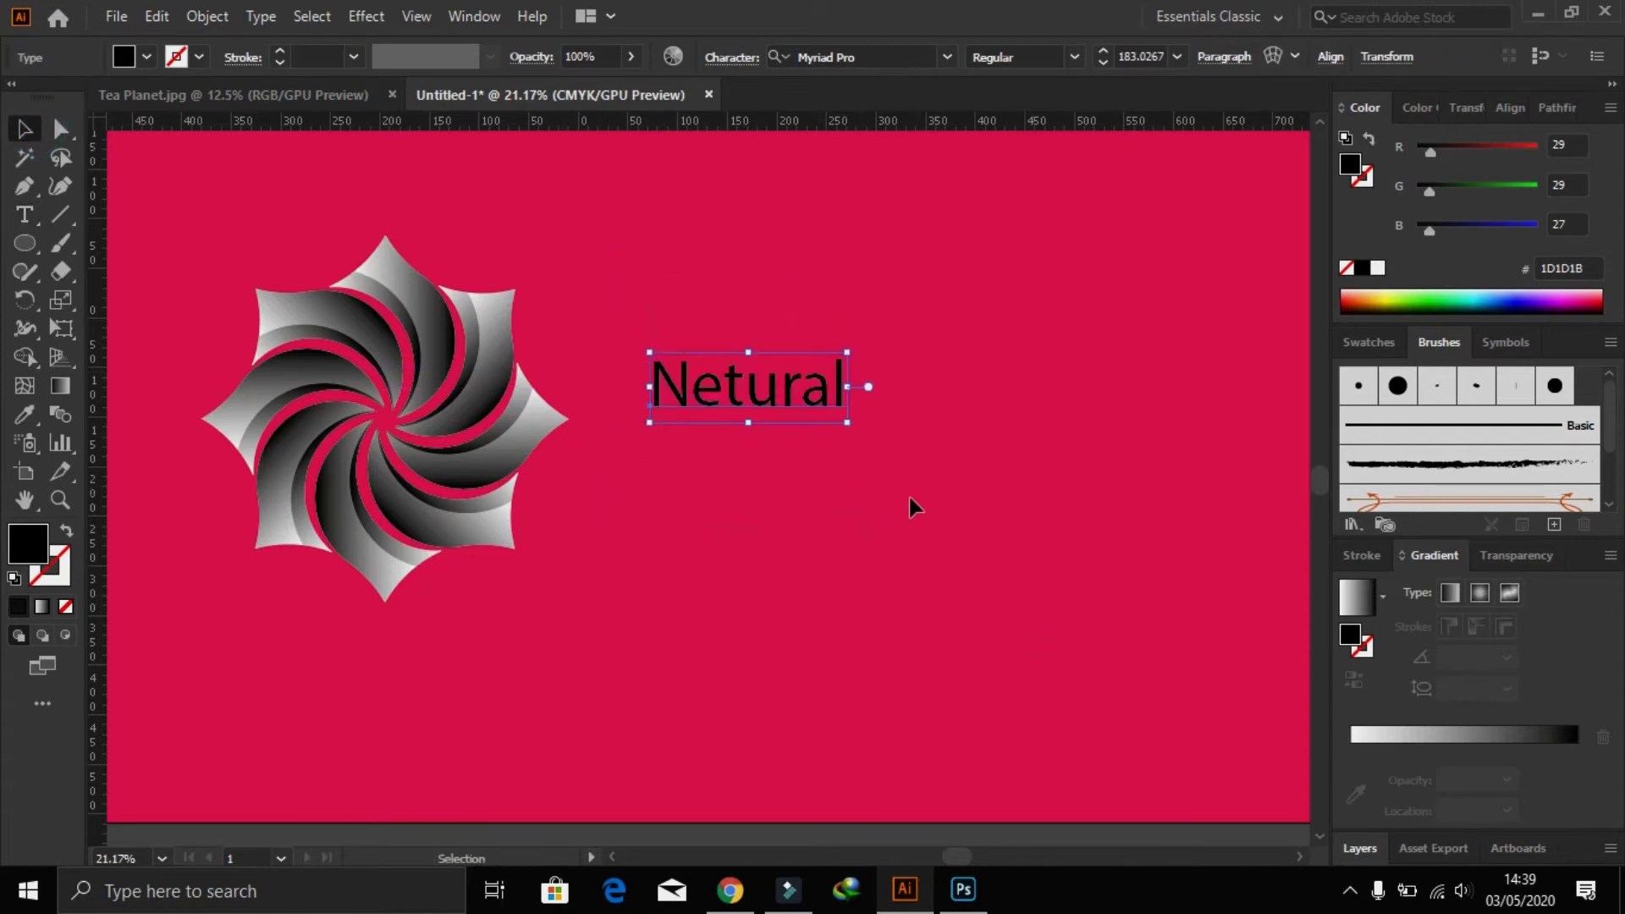
pyautogui.moveTo(910, 506); pyautogui.dragTo(845, 490)
# - Complete the text to 'Netural Ideas' and enlarge it to about 328 pt
pyautogui.press('t')
pyautogui.click(758, 380)
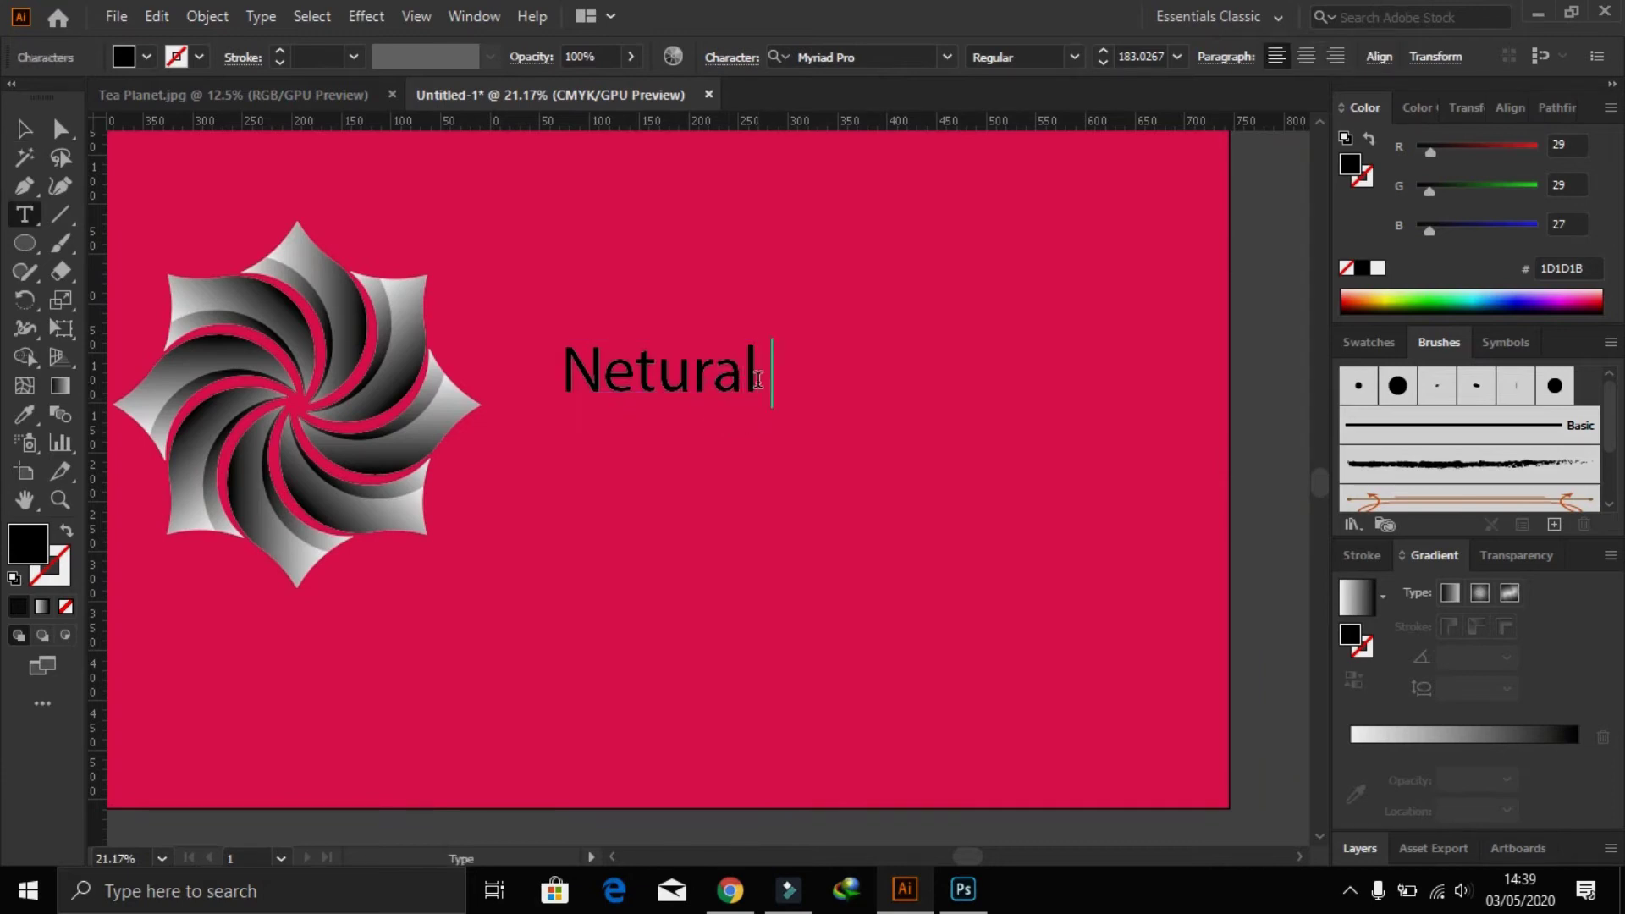
pyautogui.write('Ides')
pyautogui.press('BackSpace')
pyautogui.write('as')
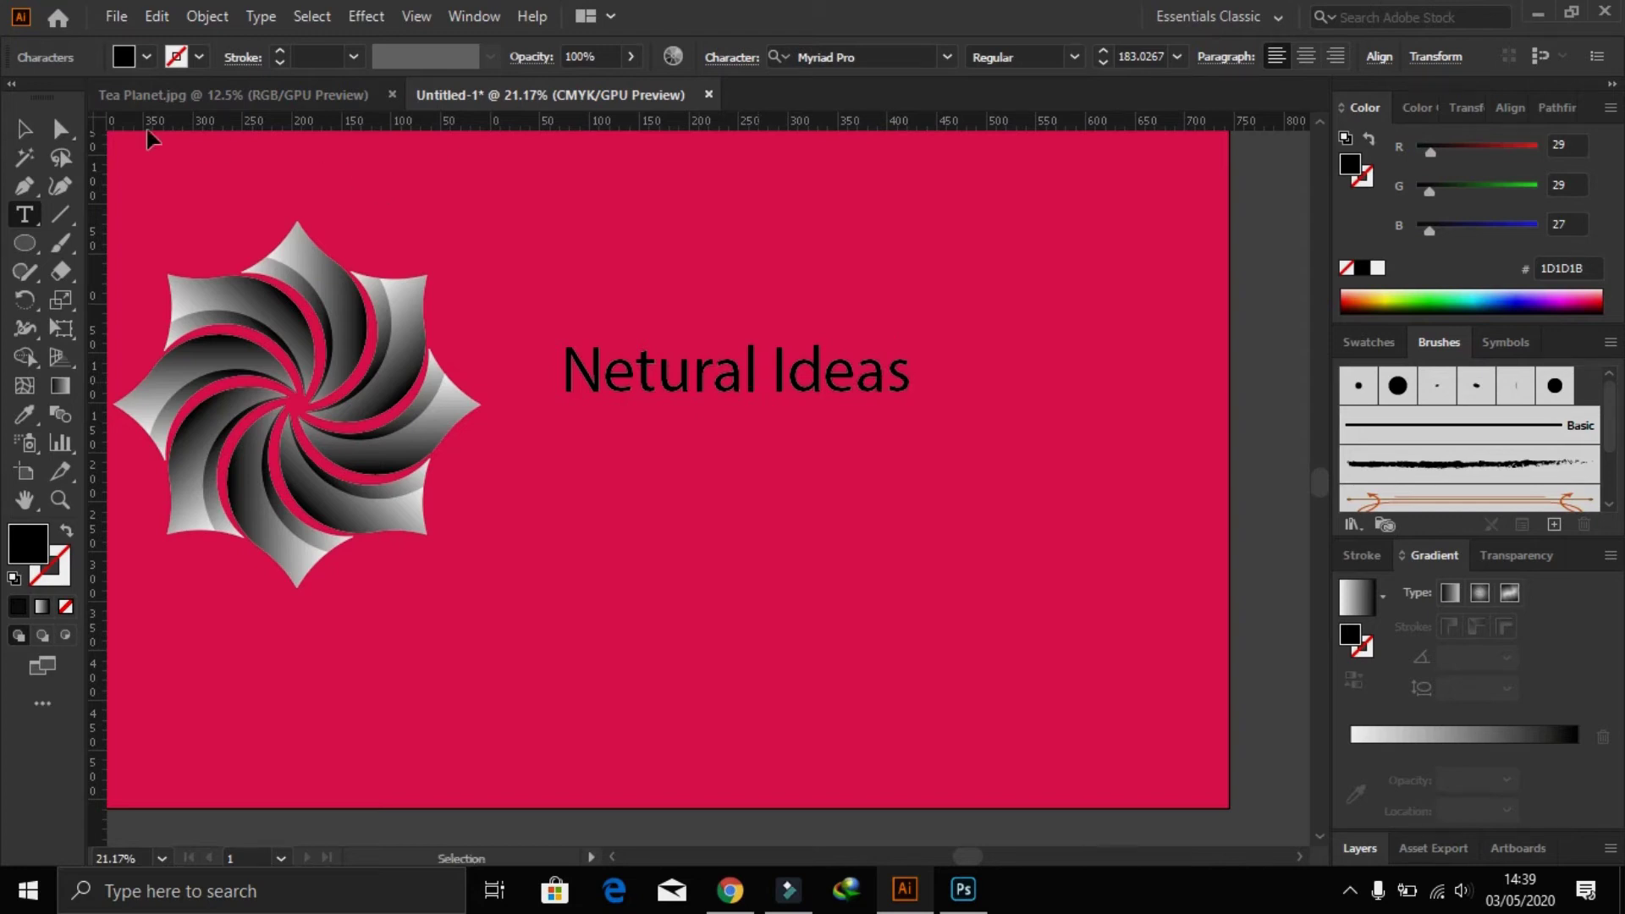
pyautogui.click(23, 129)
pyautogui.moveTo(911, 410); pyautogui.dragTo(1191, 525)
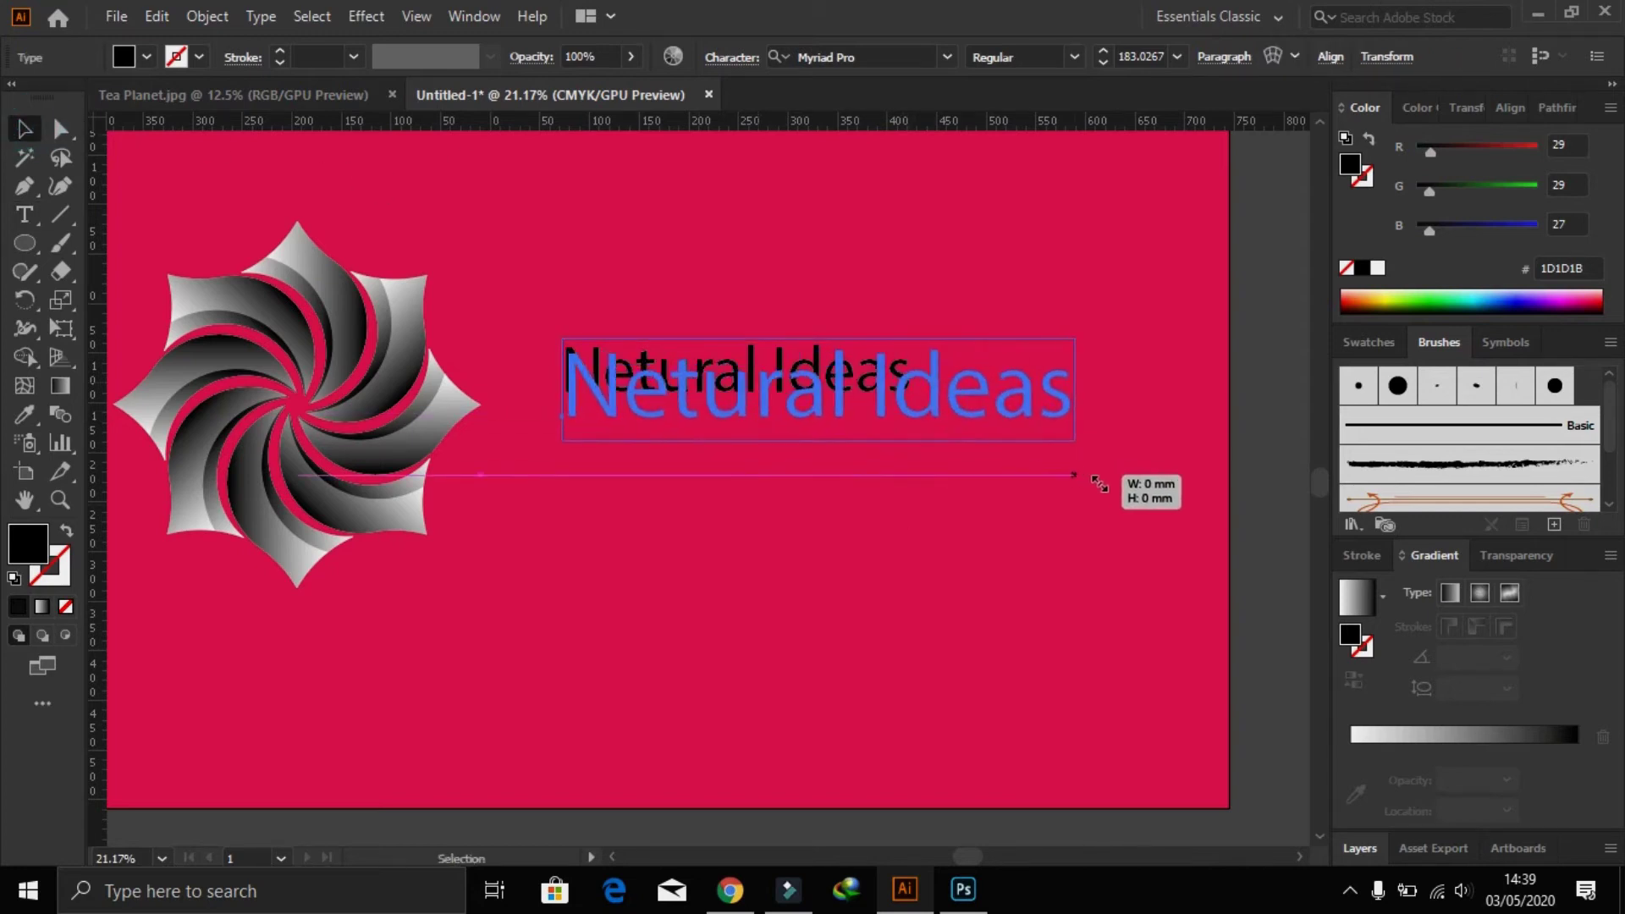
# - Change the Netural Ideas font to D-DIN Bold and nudge the text slightly left
pyautogui.click(937, 53)
pyautogui.click(946, 56)
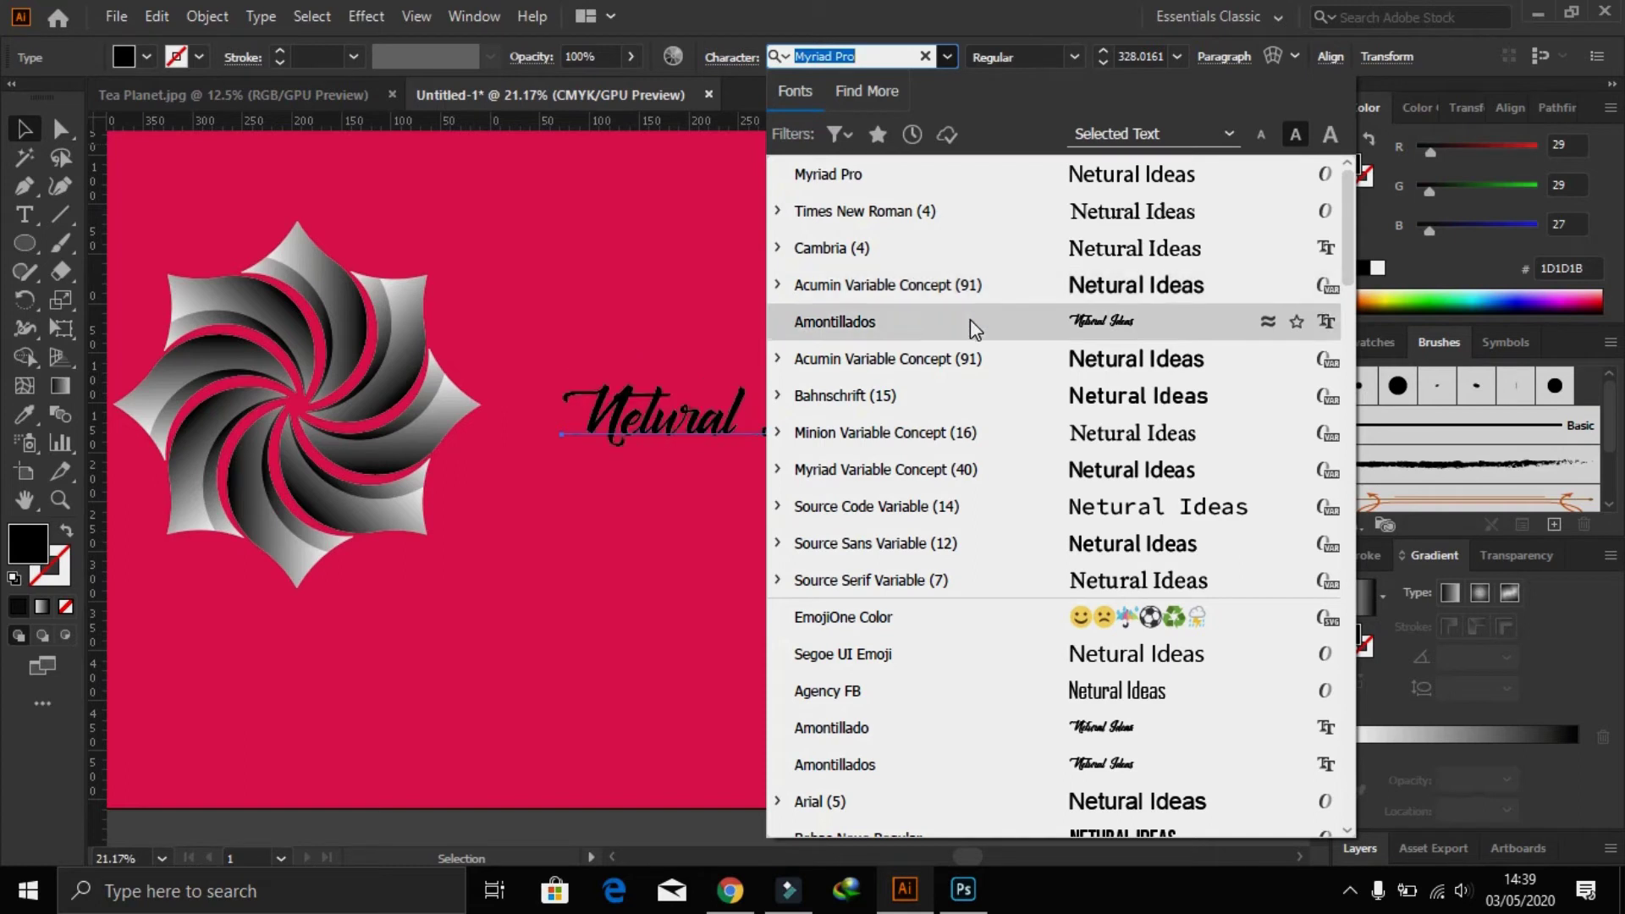
pyautogui.write('d')
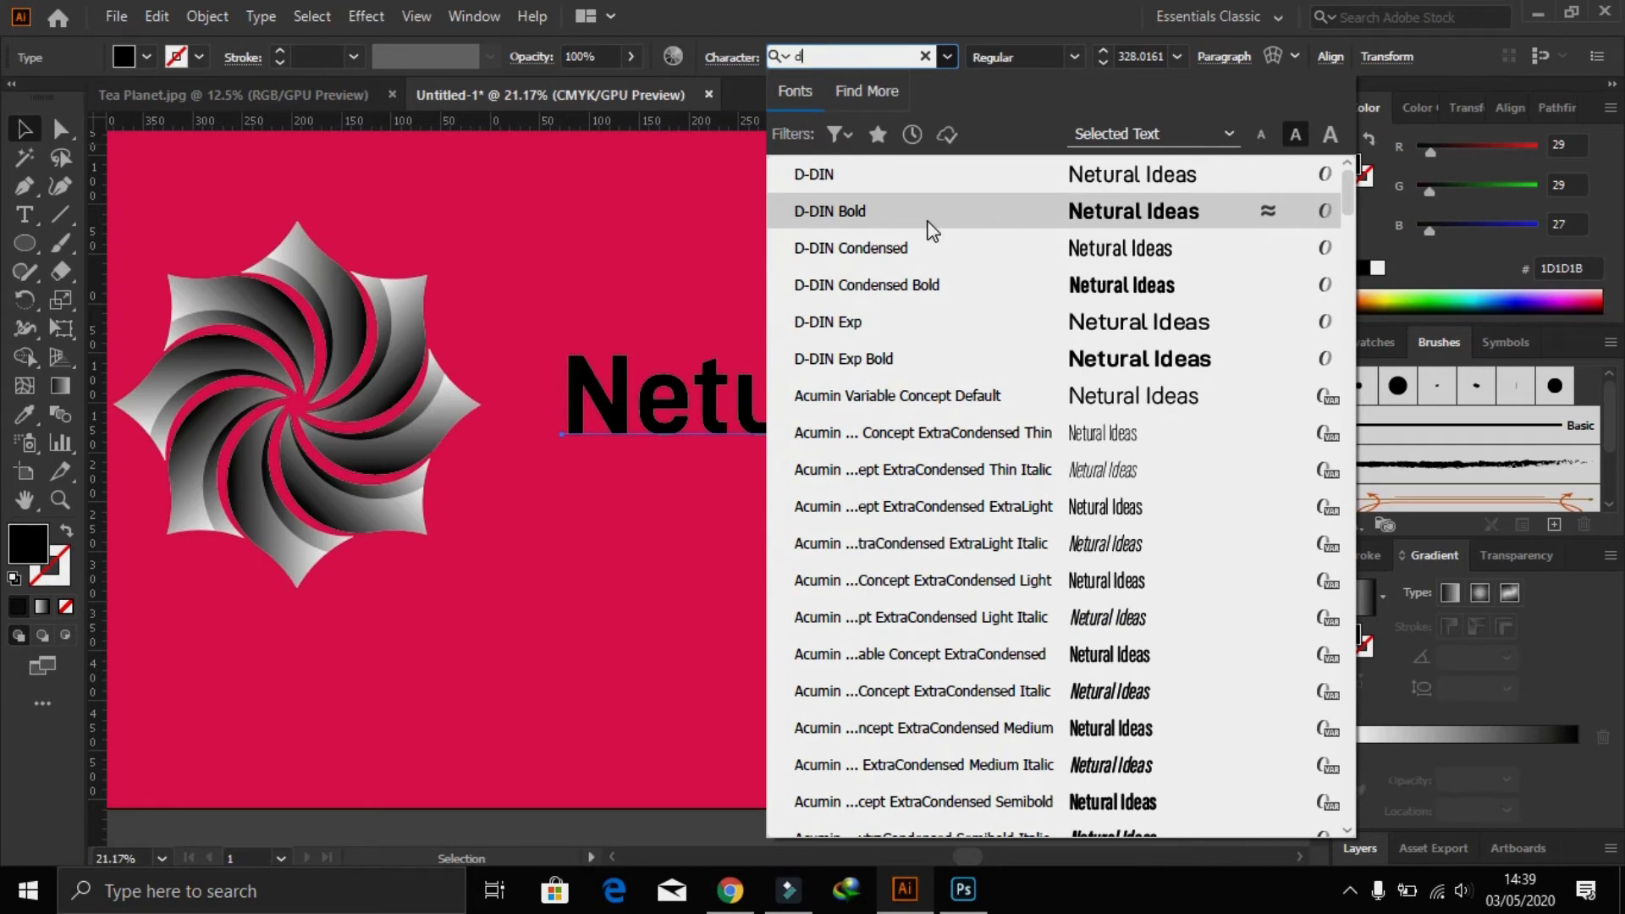
pyautogui.click(929, 221)
pyautogui.moveTo(910, 428); pyautogui.dragTo(861, 430)
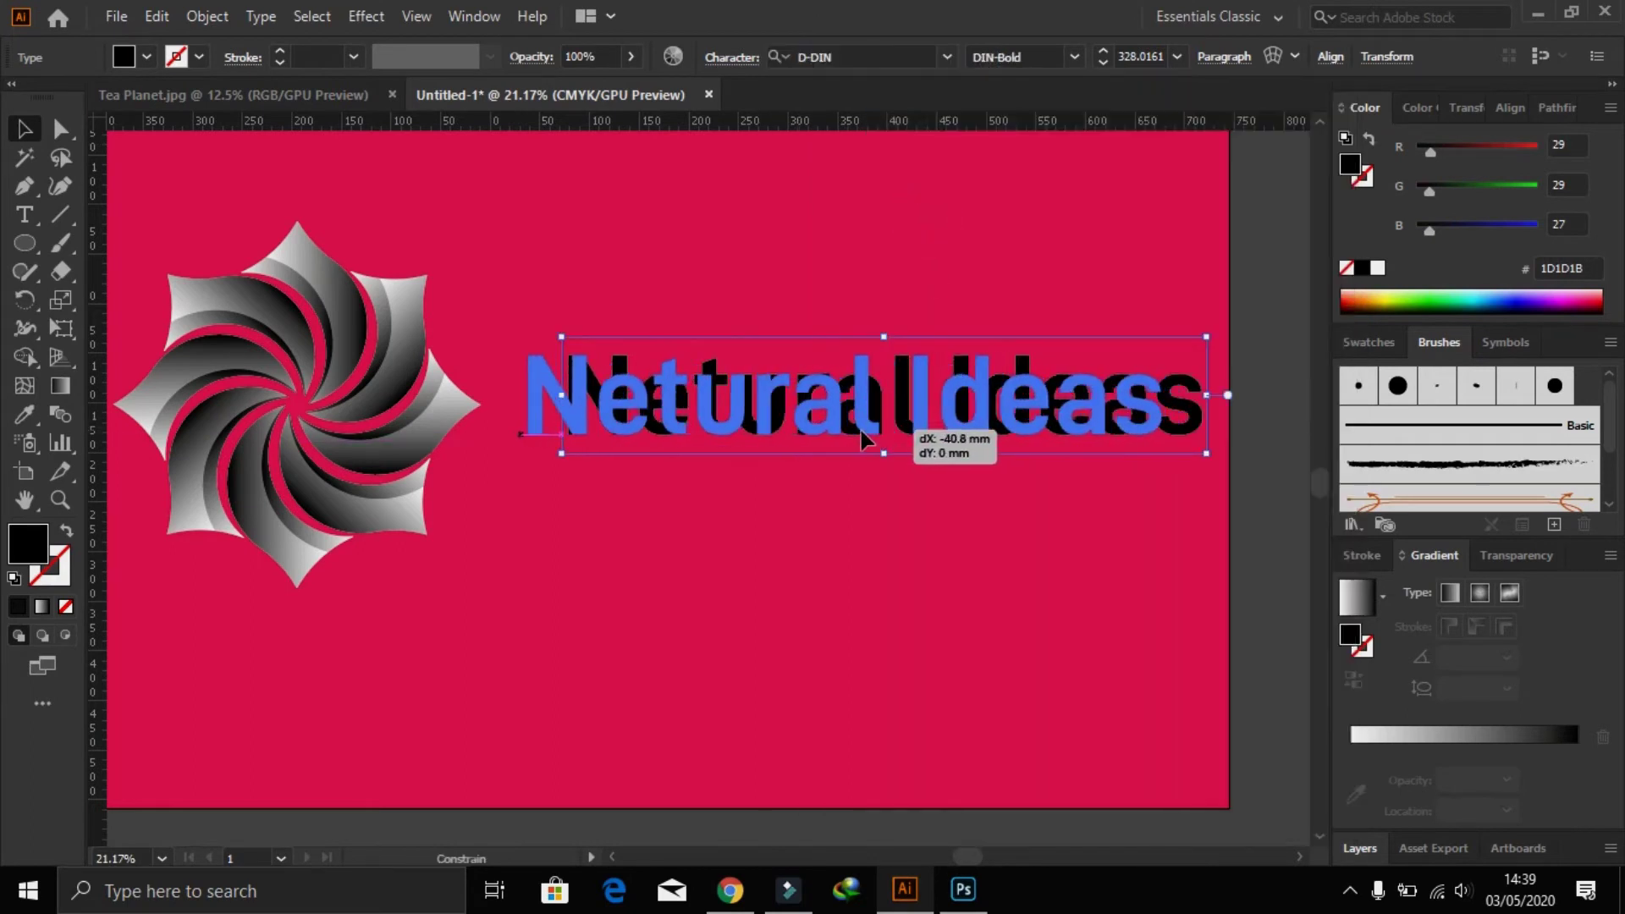
pyautogui.click(829, 587)
pyautogui.moveTo(535, 554); pyautogui.dragTo(661, 581)
# - Fill the Netural Ideas text with white
pyautogui.click(649, 442)
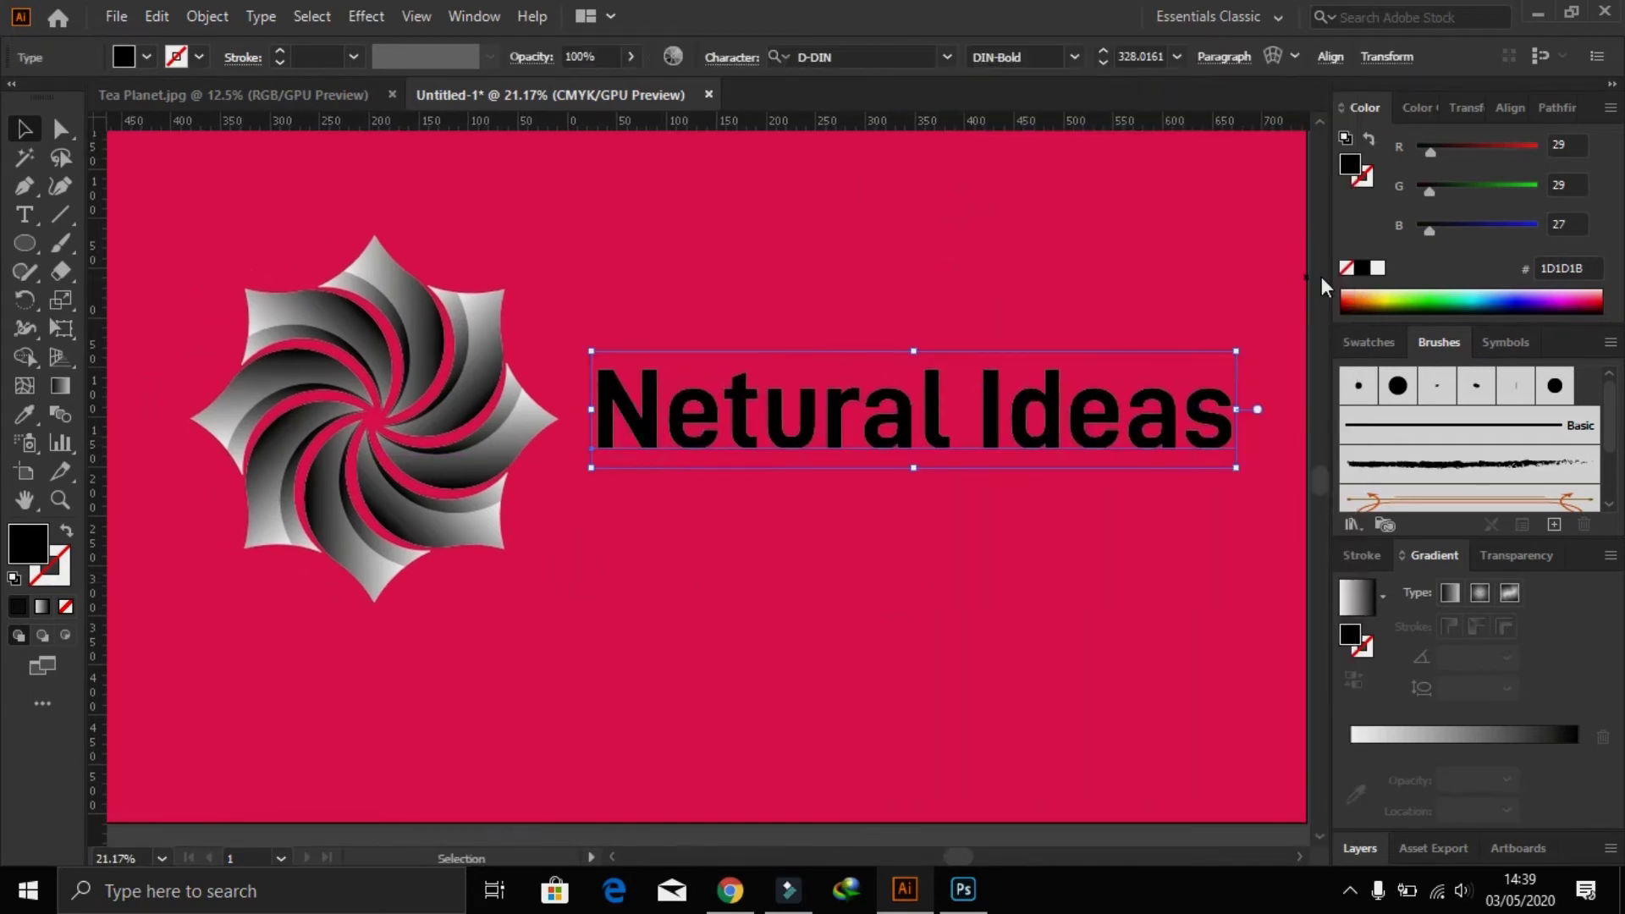
pyautogui.click(1377, 268)
pyautogui.click(1024, 247)
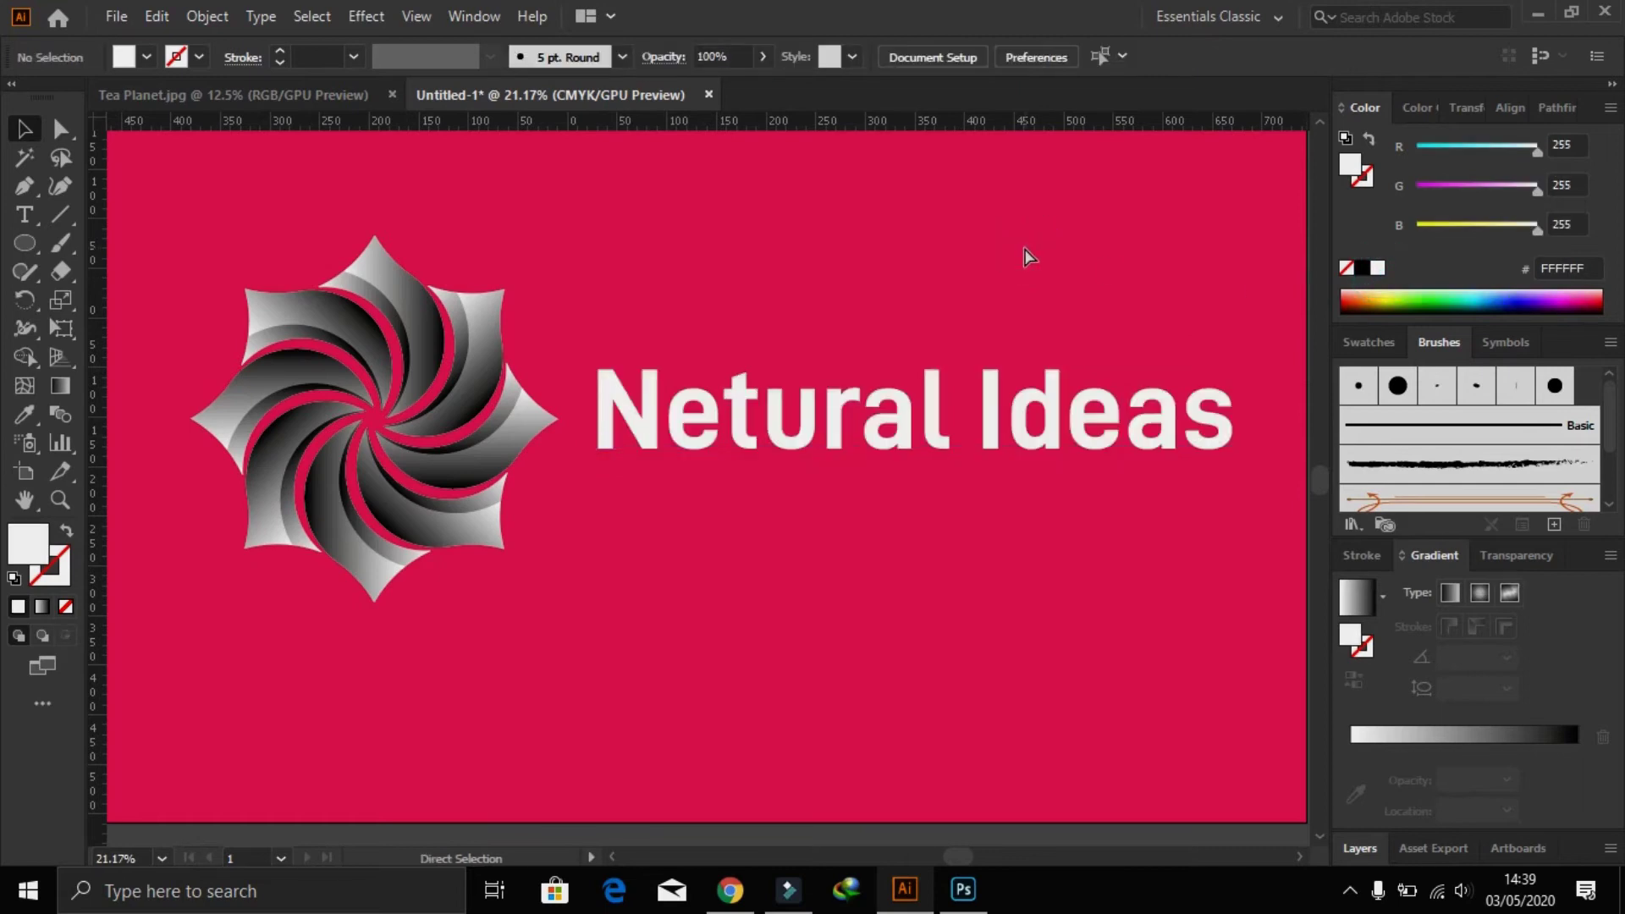
pyautogui.hotkey('ctrl', '0')
# - Vertically centre the text with the flower and group them into one logo
pyautogui.hotkey('ctrl', '-')
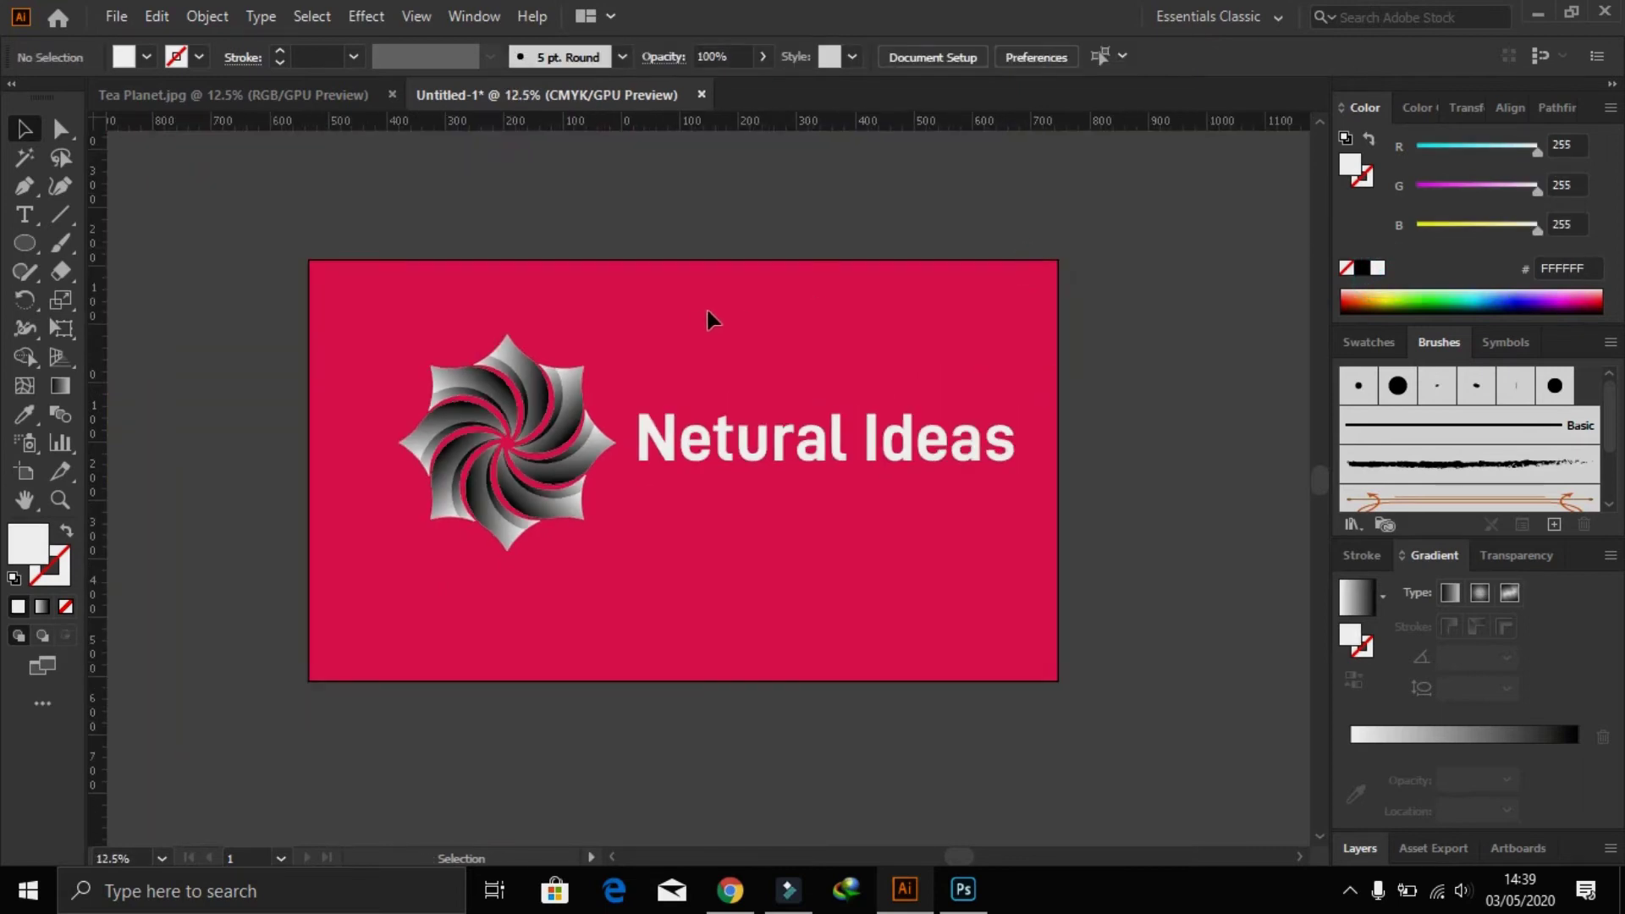
pyautogui.click(790, 450)
pyautogui.keyDown('shift'); pyautogui.click(548, 486); pyautogui.keyUp('shift')
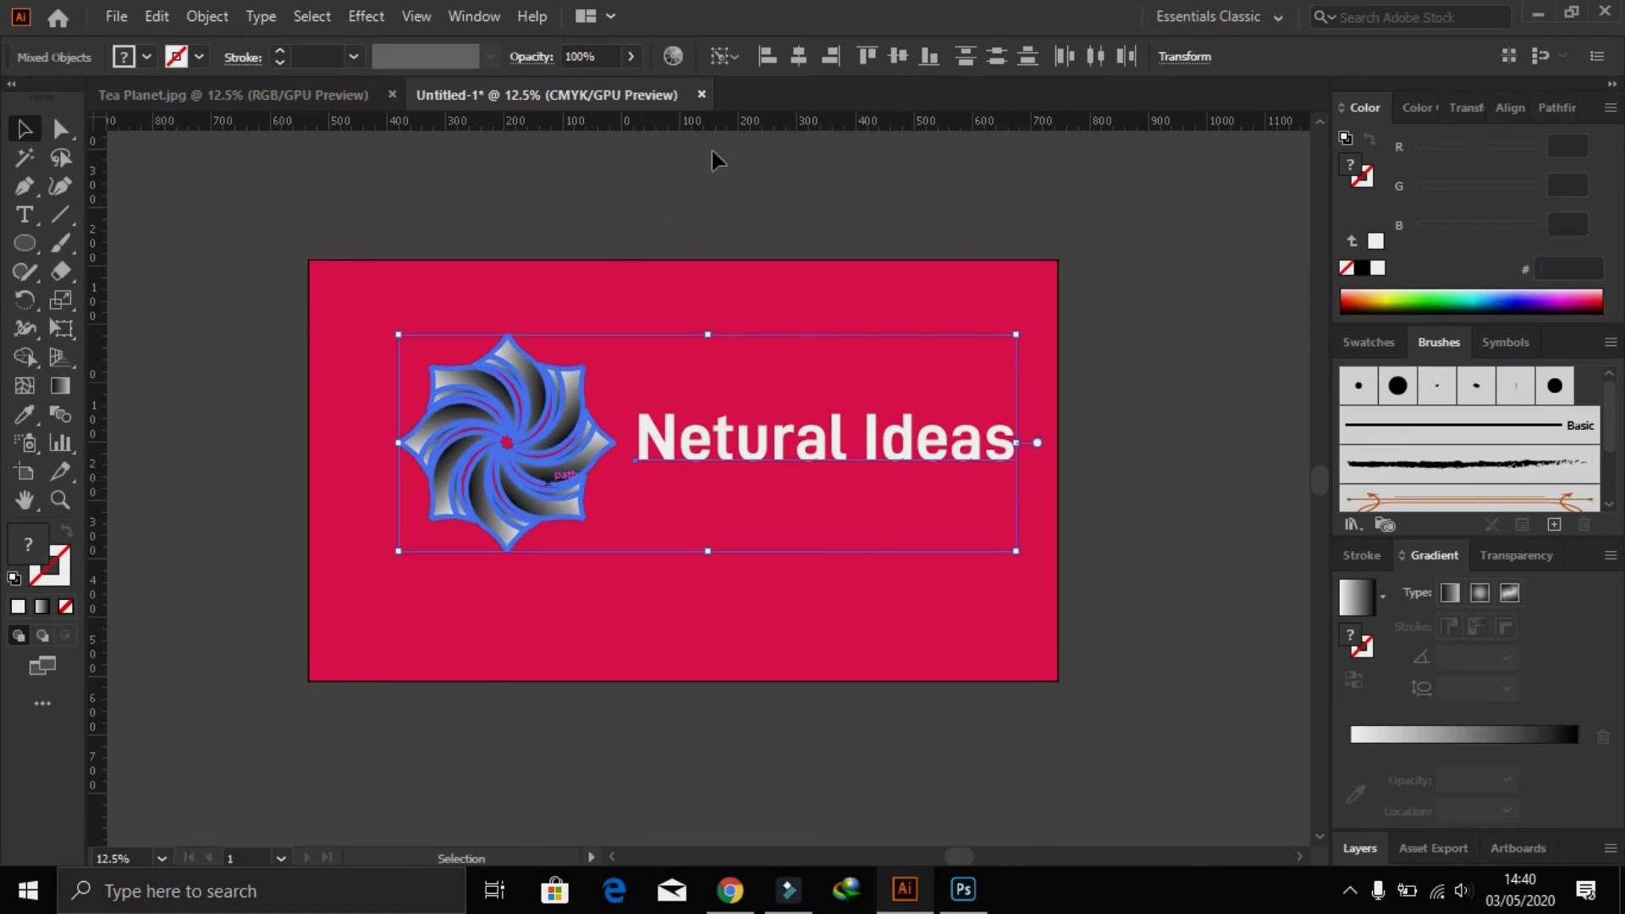
pyautogui.click(898, 55)
pyautogui.click(540, 269)
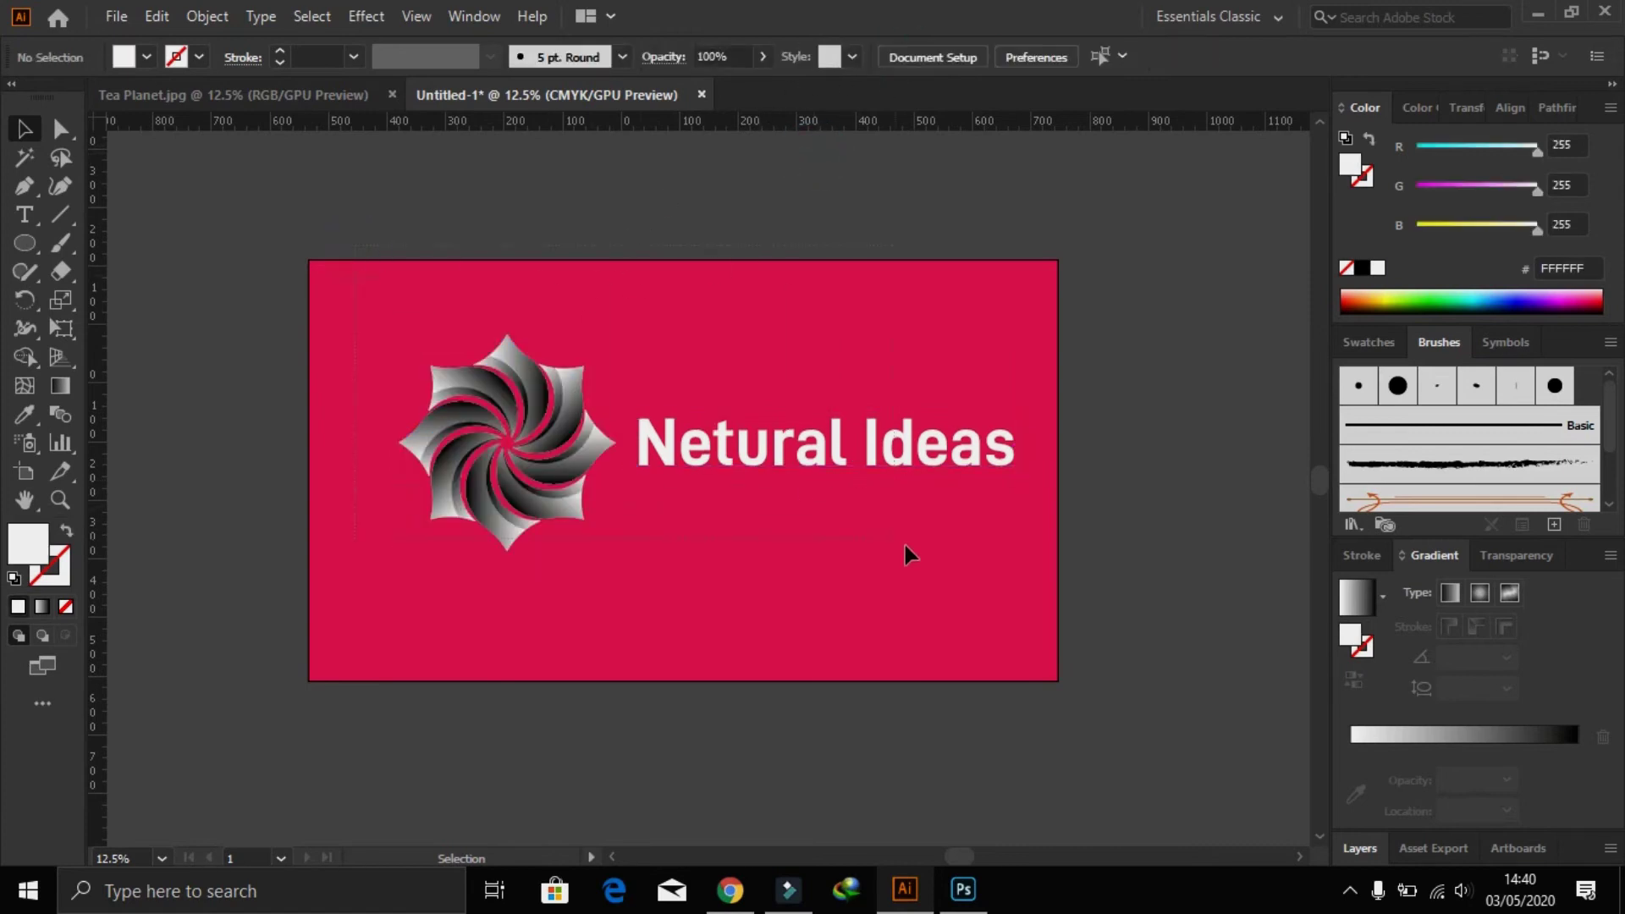
pyautogui.hotkey('ctrl', 'a')
pyautogui.hotkey('ctrl', 'g')
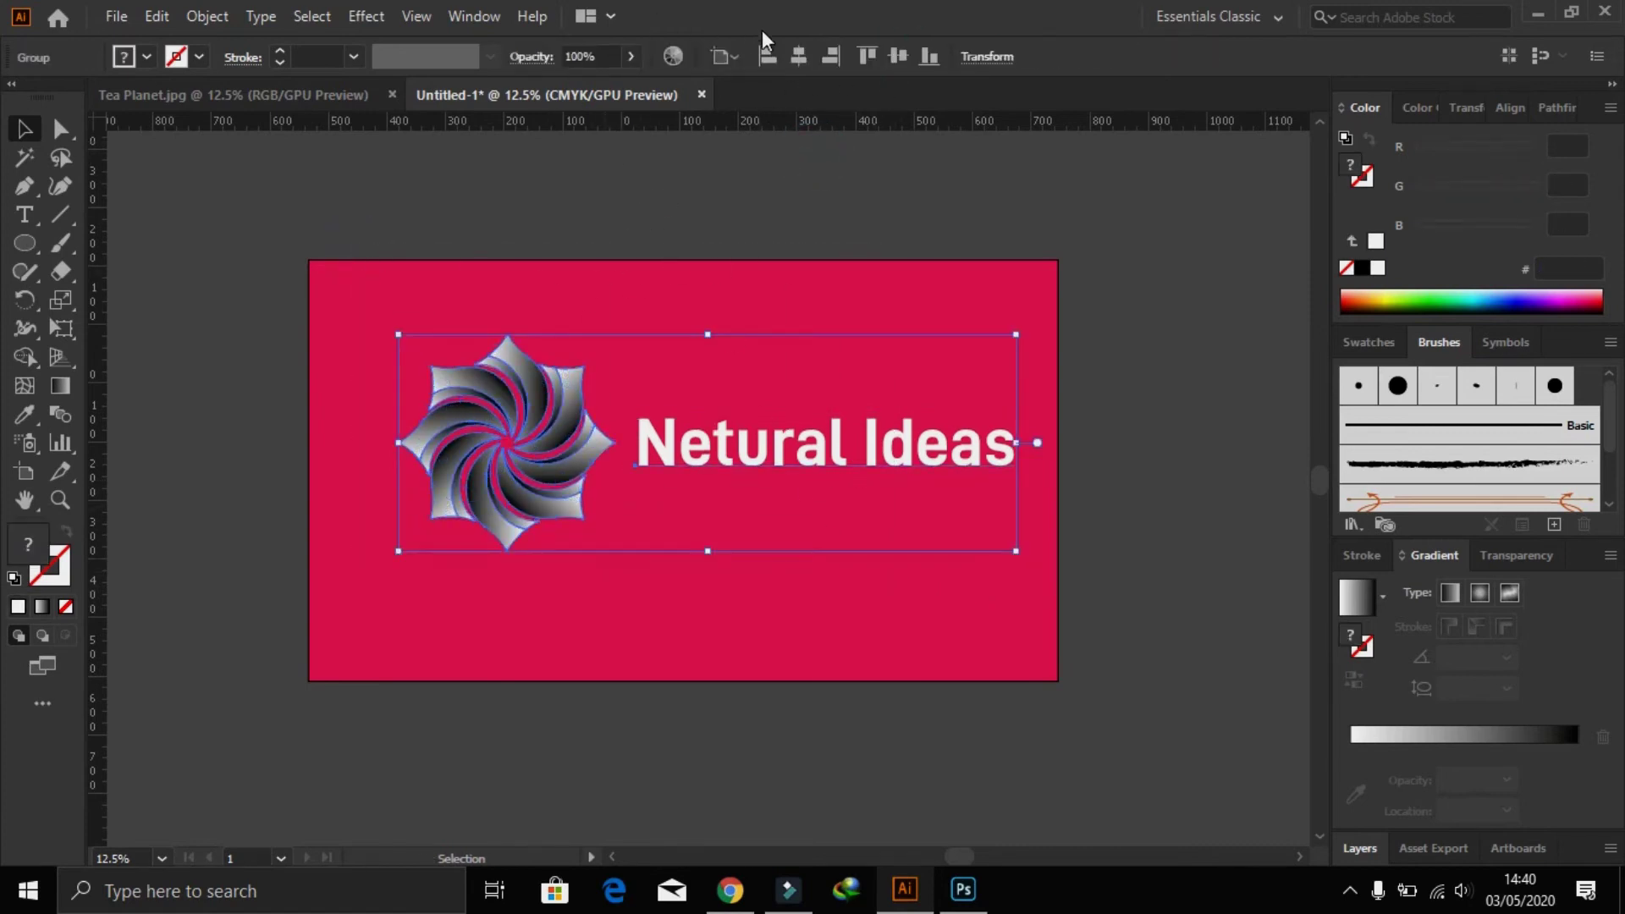
# - Centre the logo group horizontally and vertically on the artboard
pyautogui.click(798, 56)
pyautogui.click(898, 56)
pyautogui.click(842, 267)
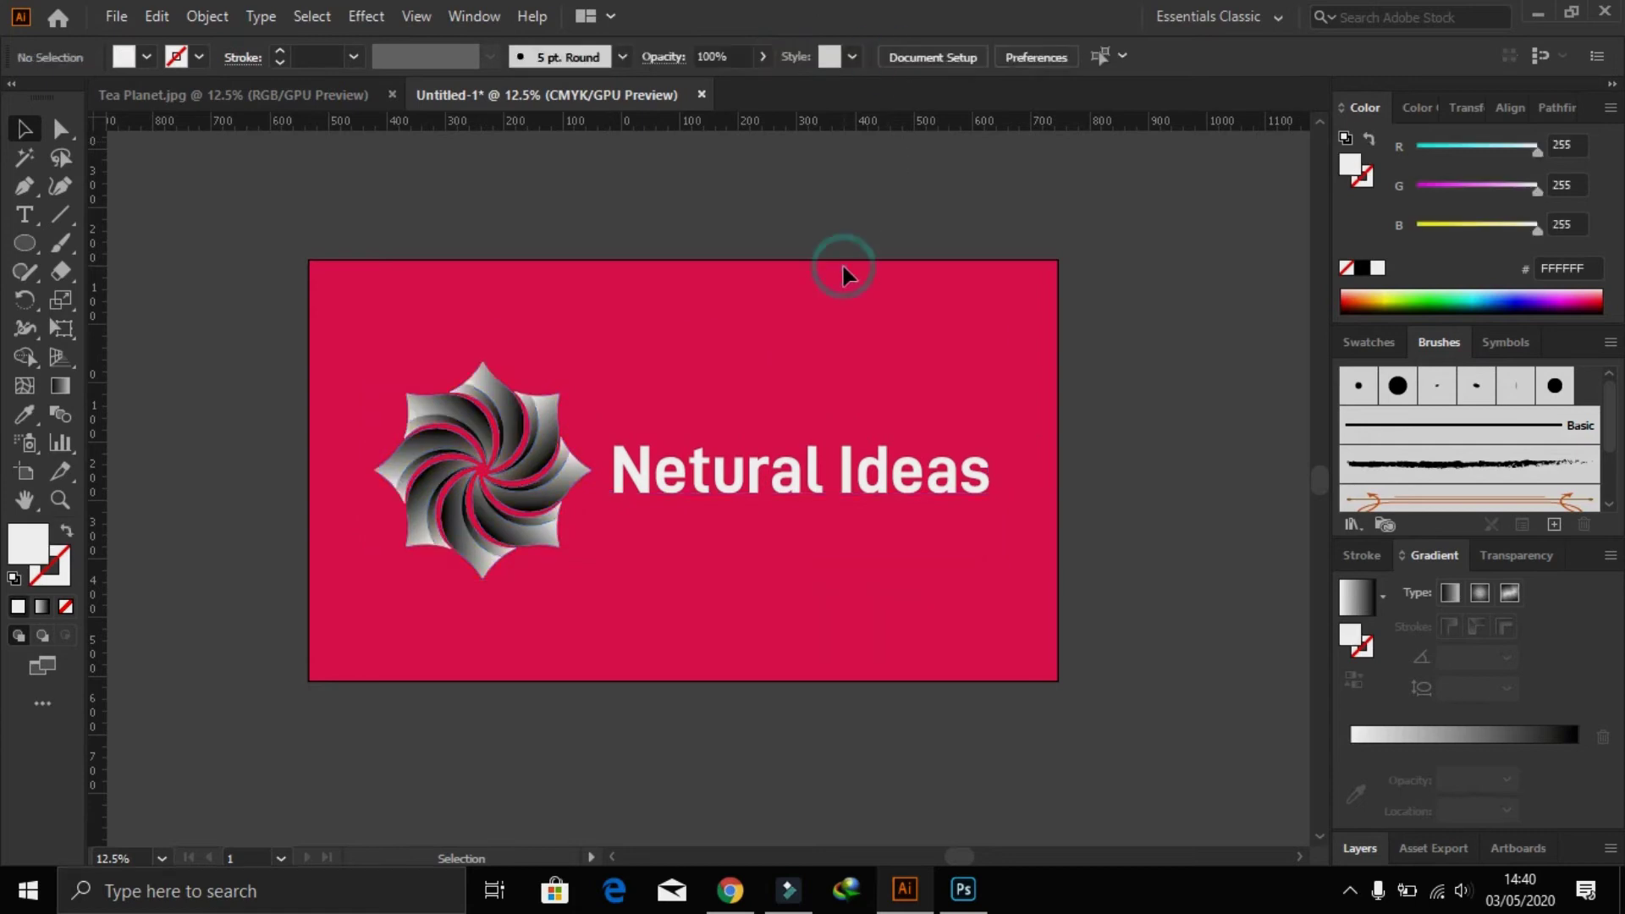
pyautogui.click(820, 461)
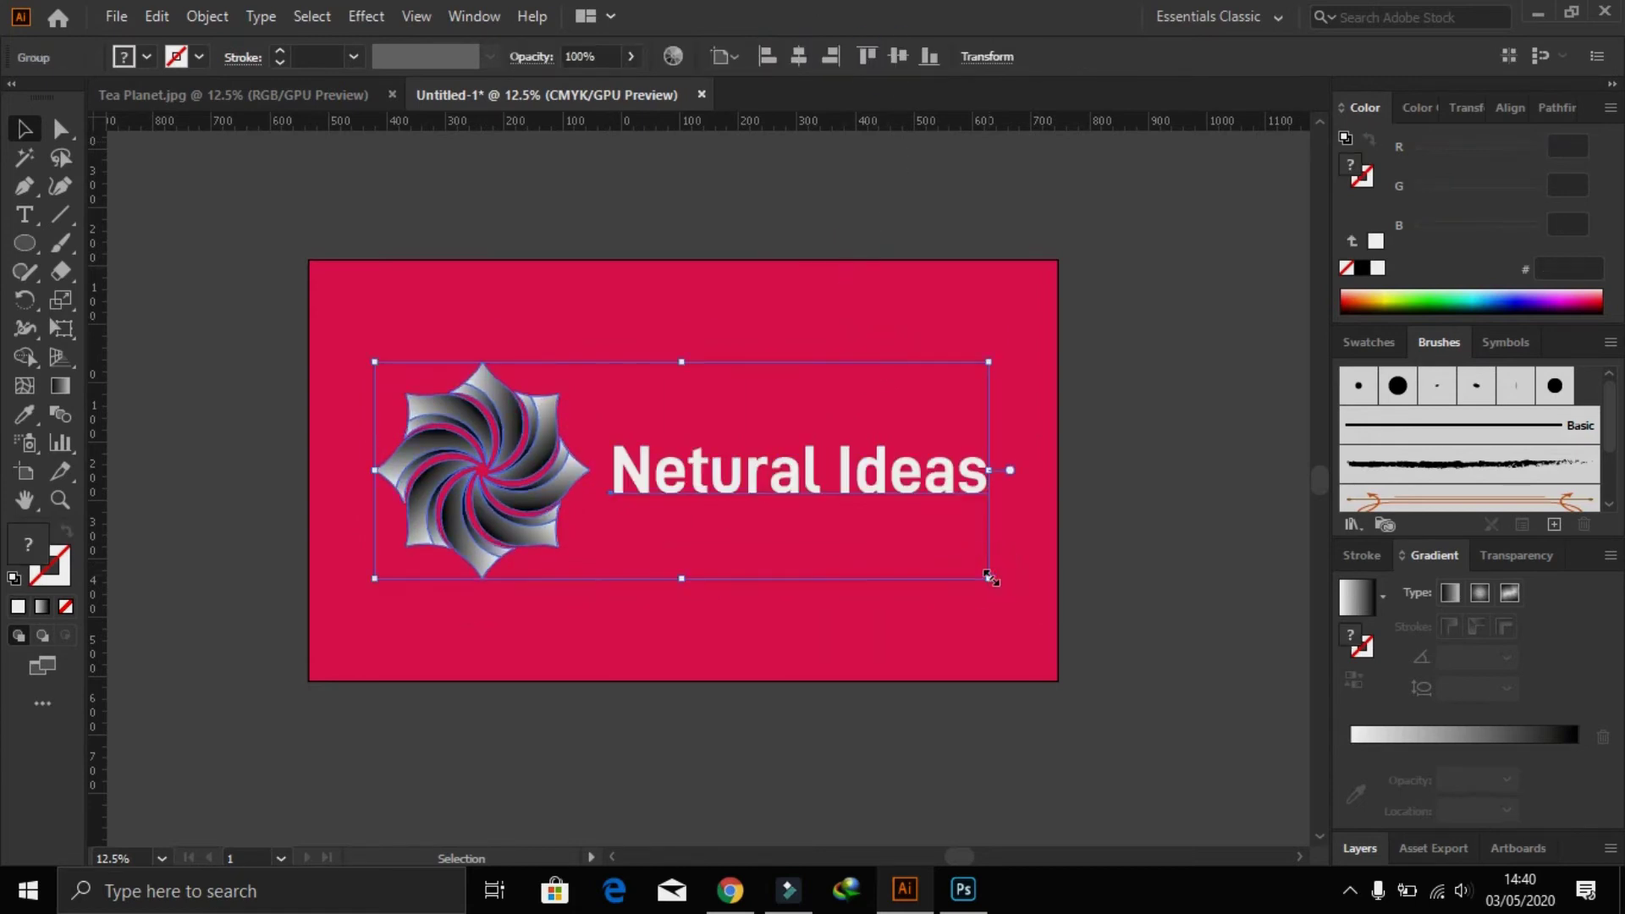
pyautogui.click(969, 620)
pyautogui.click(969, 493)
# - Shrink the logo, move it toward the top left, and place a copy to its right
pyautogui.moveTo(988, 581); pyautogui.dragTo(647, 457)
pyautogui.moveTo(554, 415); pyautogui.dragTo(552, 357)
pyautogui.click(592, 475)
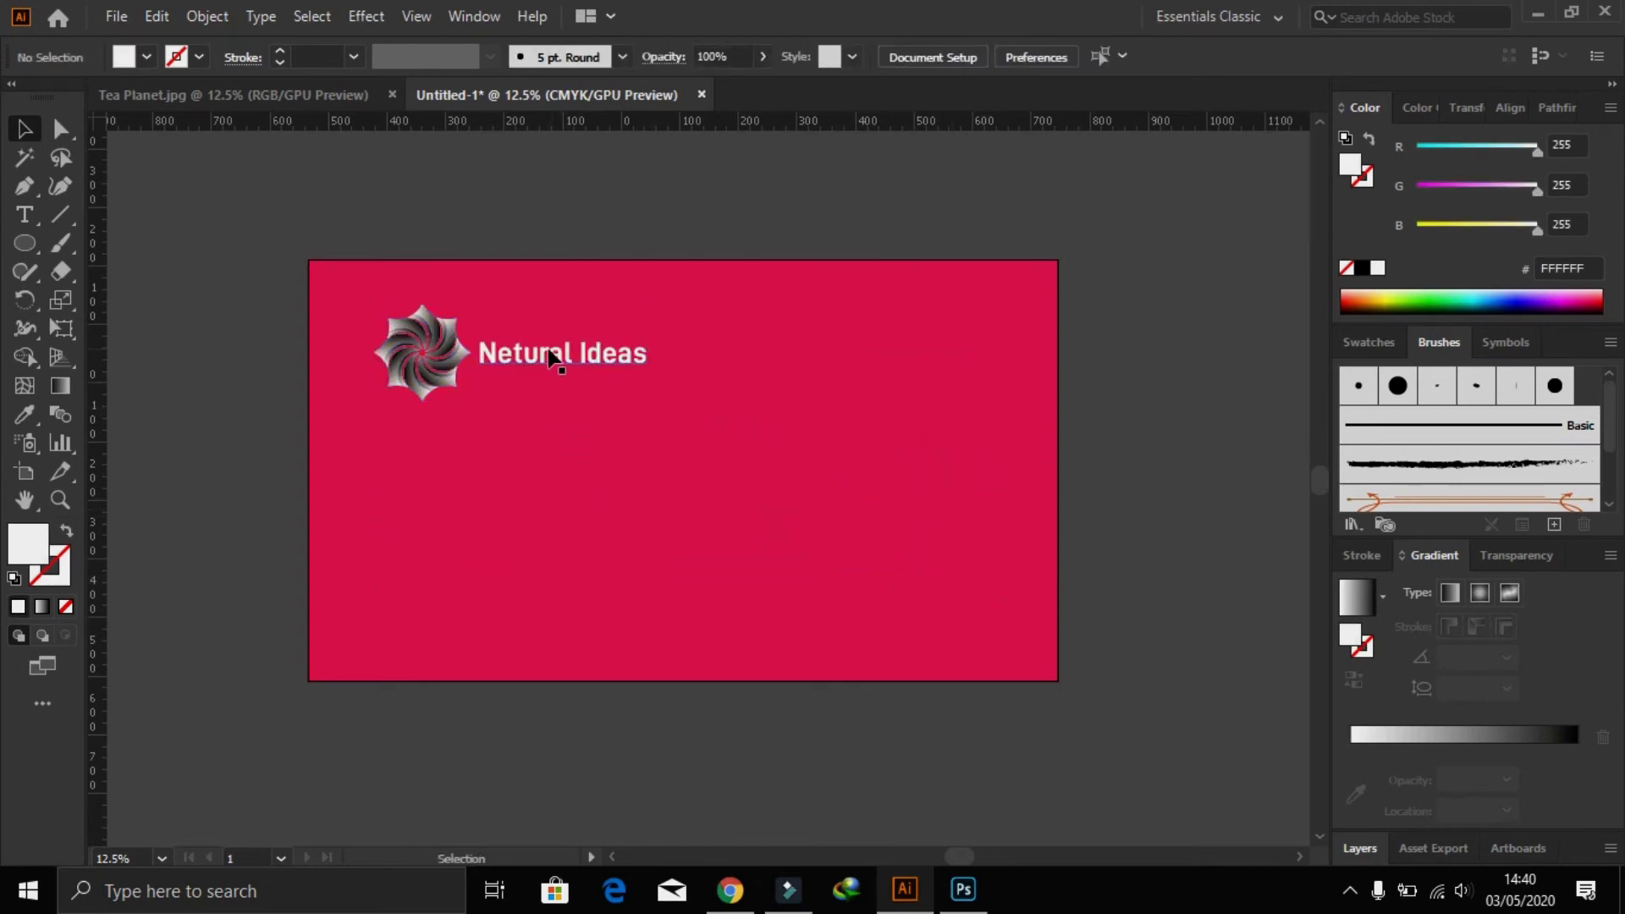
pyautogui.moveTo(448, 369); pyautogui.dragTo(827, 370)
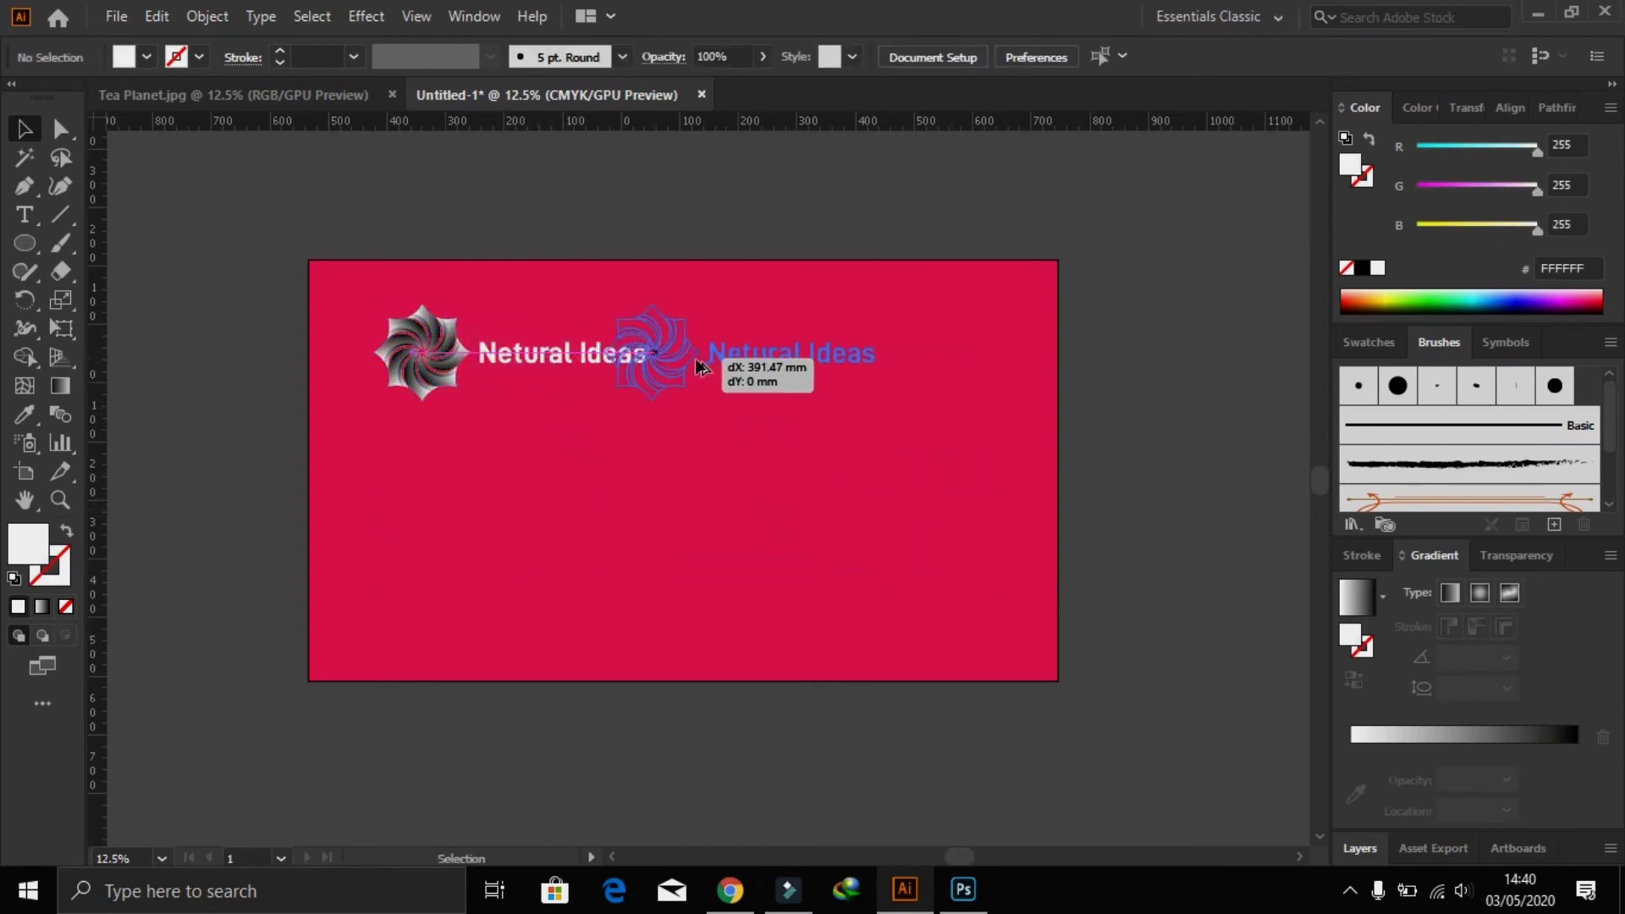
# - Zoom in on the right-hand logo copy and ungroup its flower and text
pyautogui.click(820, 526)
pyautogui.press('z')
pyautogui.moveTo(750, 278)
pyautogui.mouseDown()
pyautogui.moveTo(971, 442)
pyautogui.moveTo(580, 442)
pyautogui.mouseUp()
pyautogui.press('v')
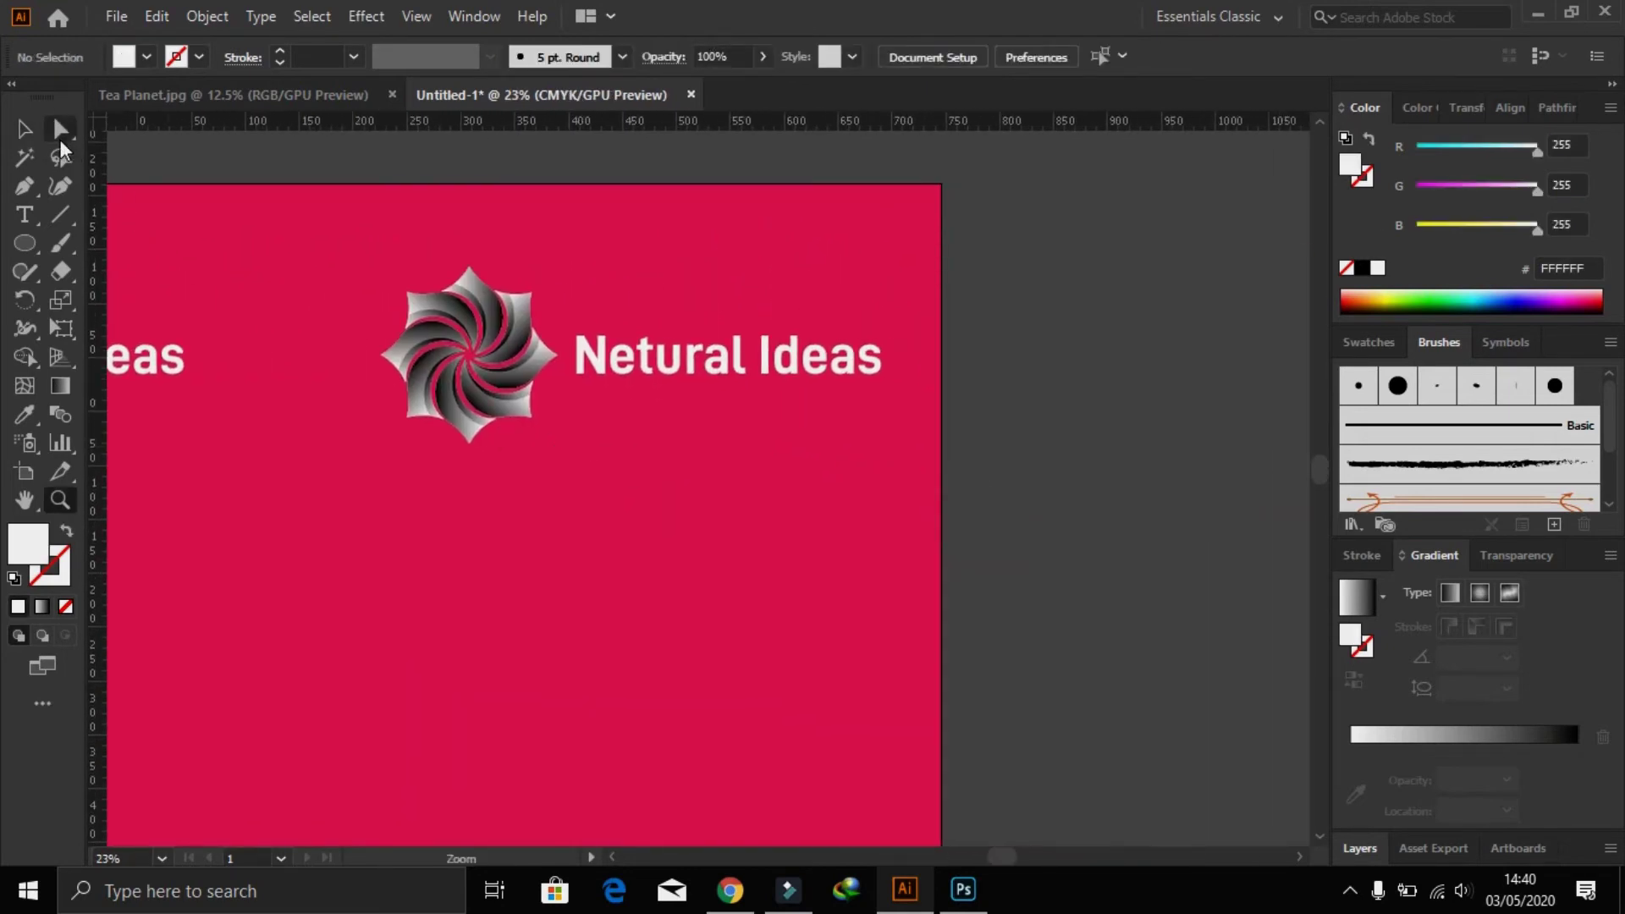
pyautogui.click(582, 357)
pyautogui.rightClick(643, 354)
pyautogui.click(702, 557)
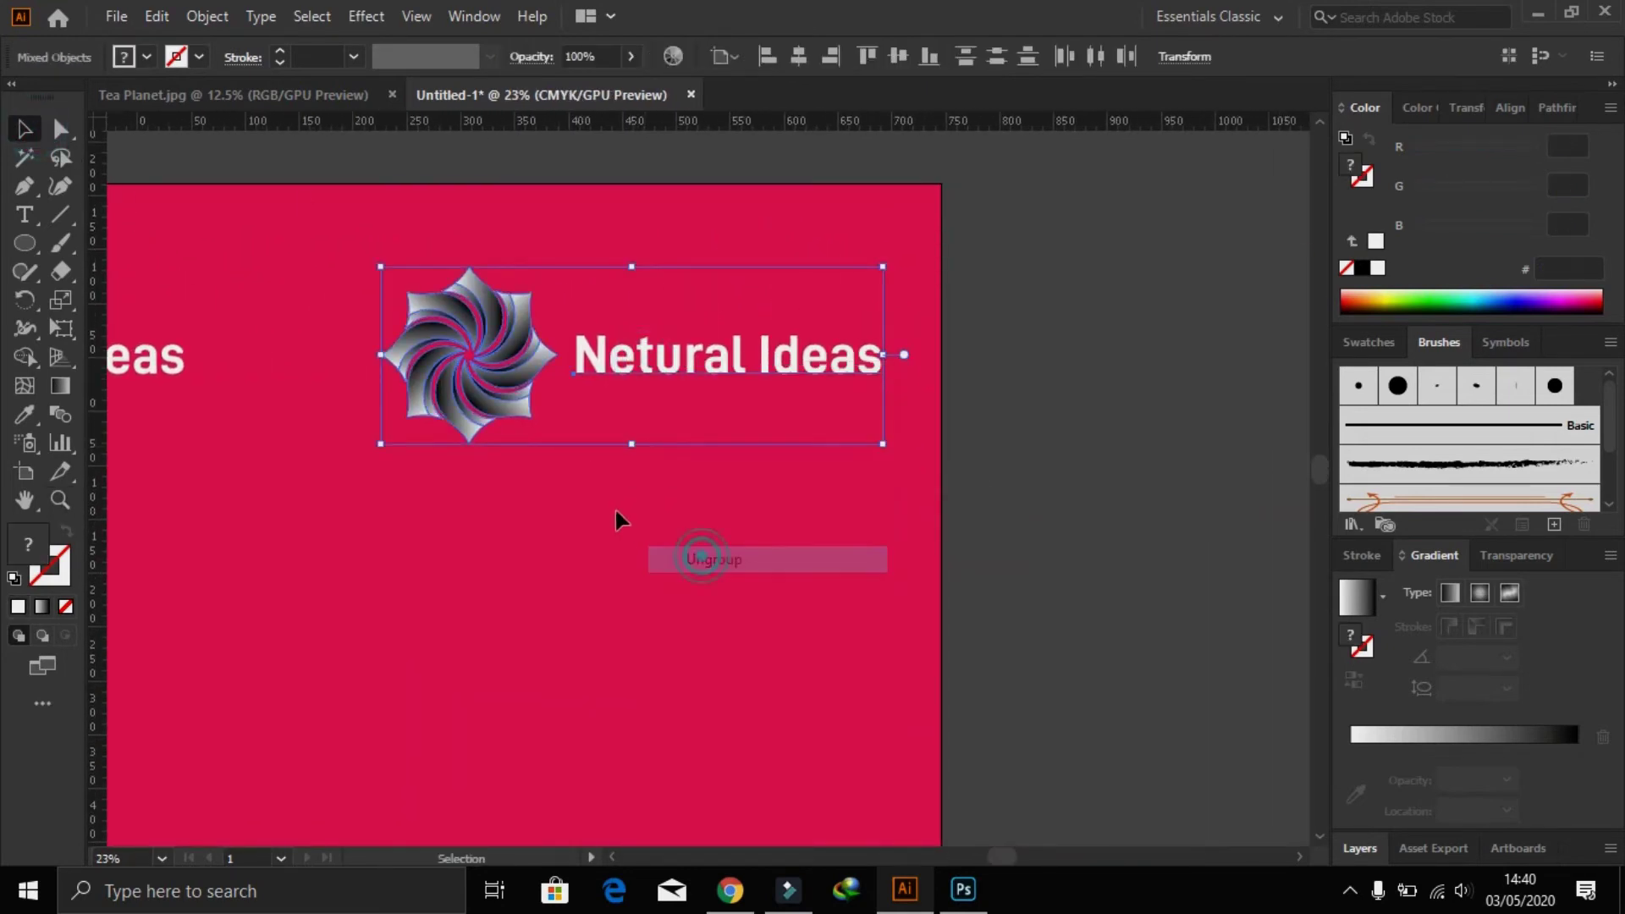
# - Move the copy's Netural Ideas text centred below the swirl, then zoom out
pyautogui.click(615, 506)
pyautogui.click(669, 376)
pyautogui.moveTo(718, 378); pyautogui.dragTo(463, 511)
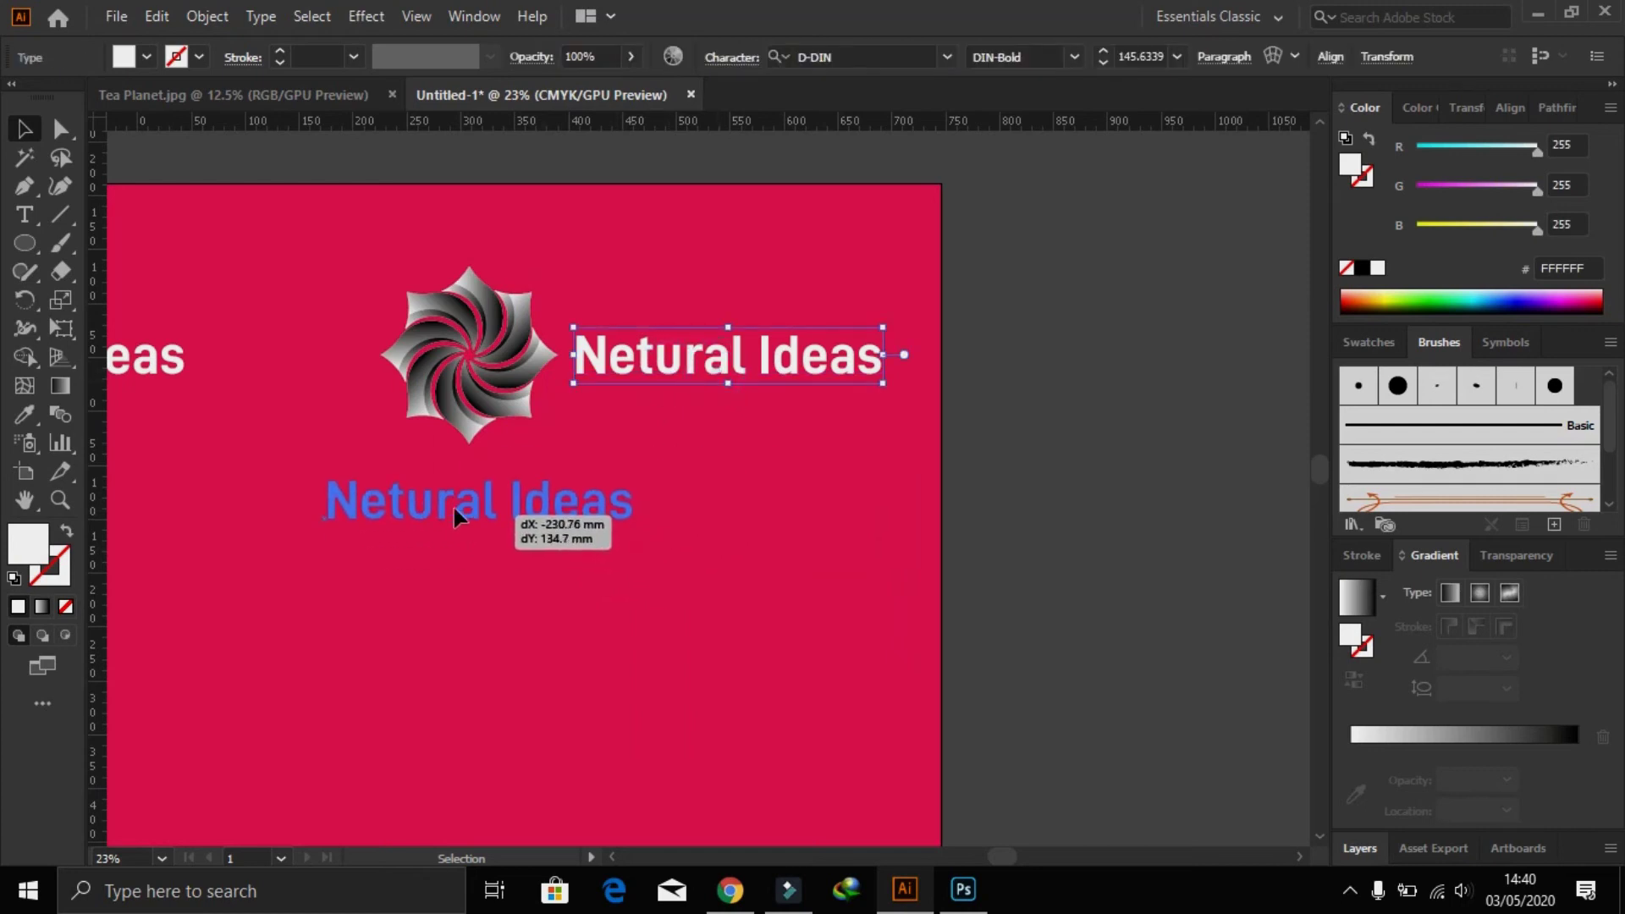
pyautogui.click(620, 638)
pyautogui.moveTo(620, 638)
pyautogui.mouseDown()
pyautogui.moveTo(508, 385)
pyautogui.moveTo(677, 349)
pyautogui.mouseUp()
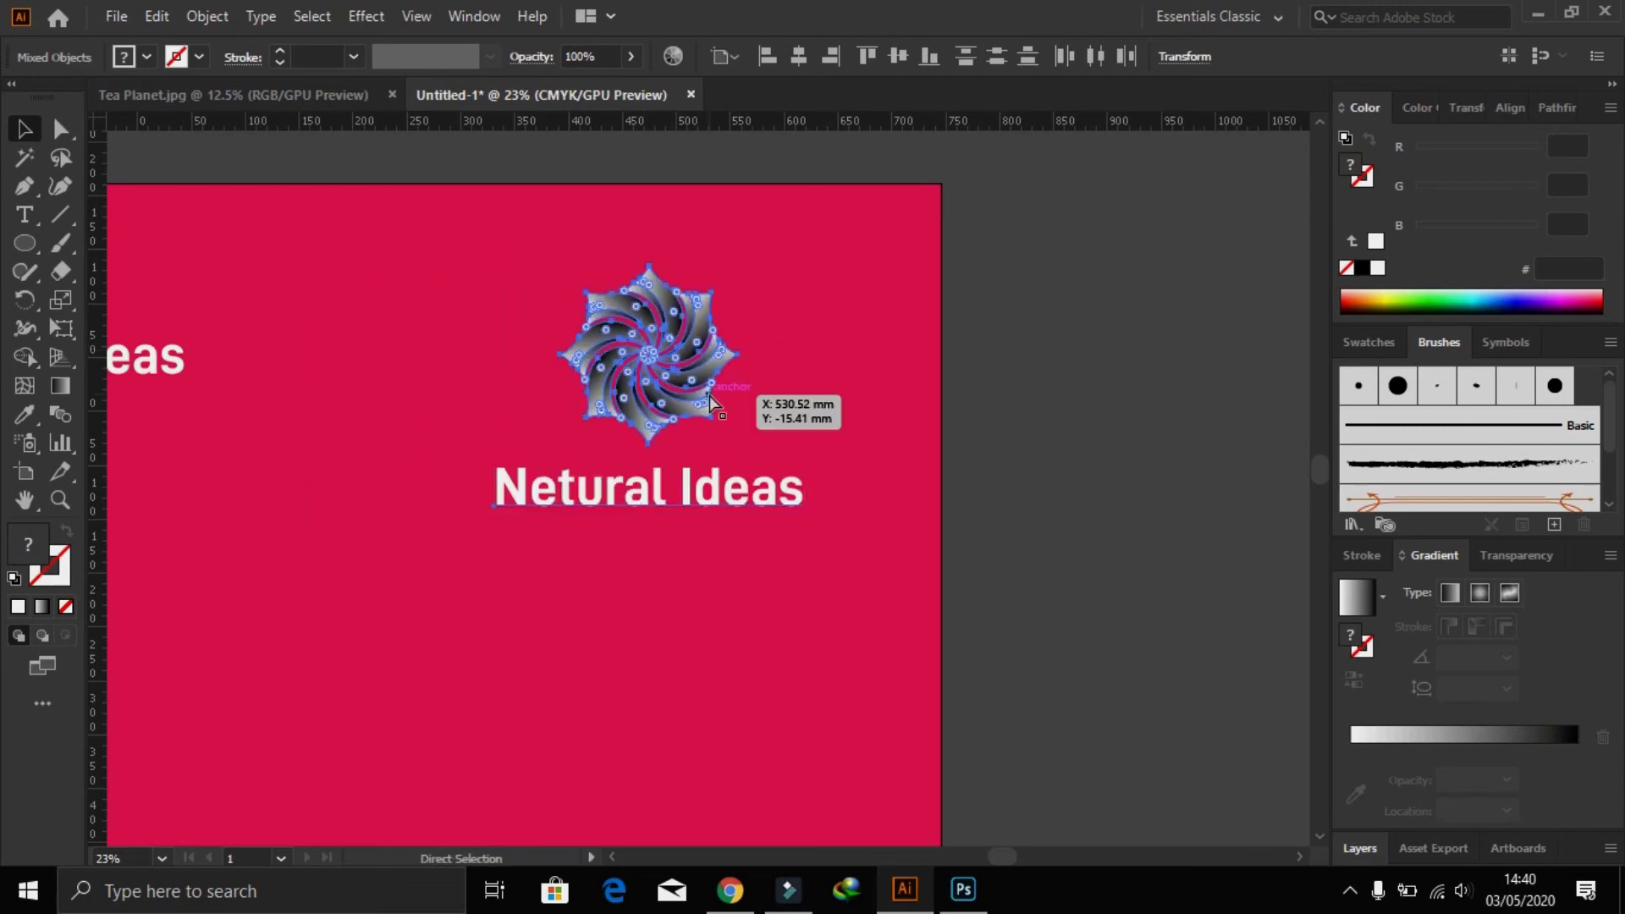
pyautogui.click(789, 437)
pyautogui.moveTo(925, 398); pyautogui.dragTo(1232, 336)
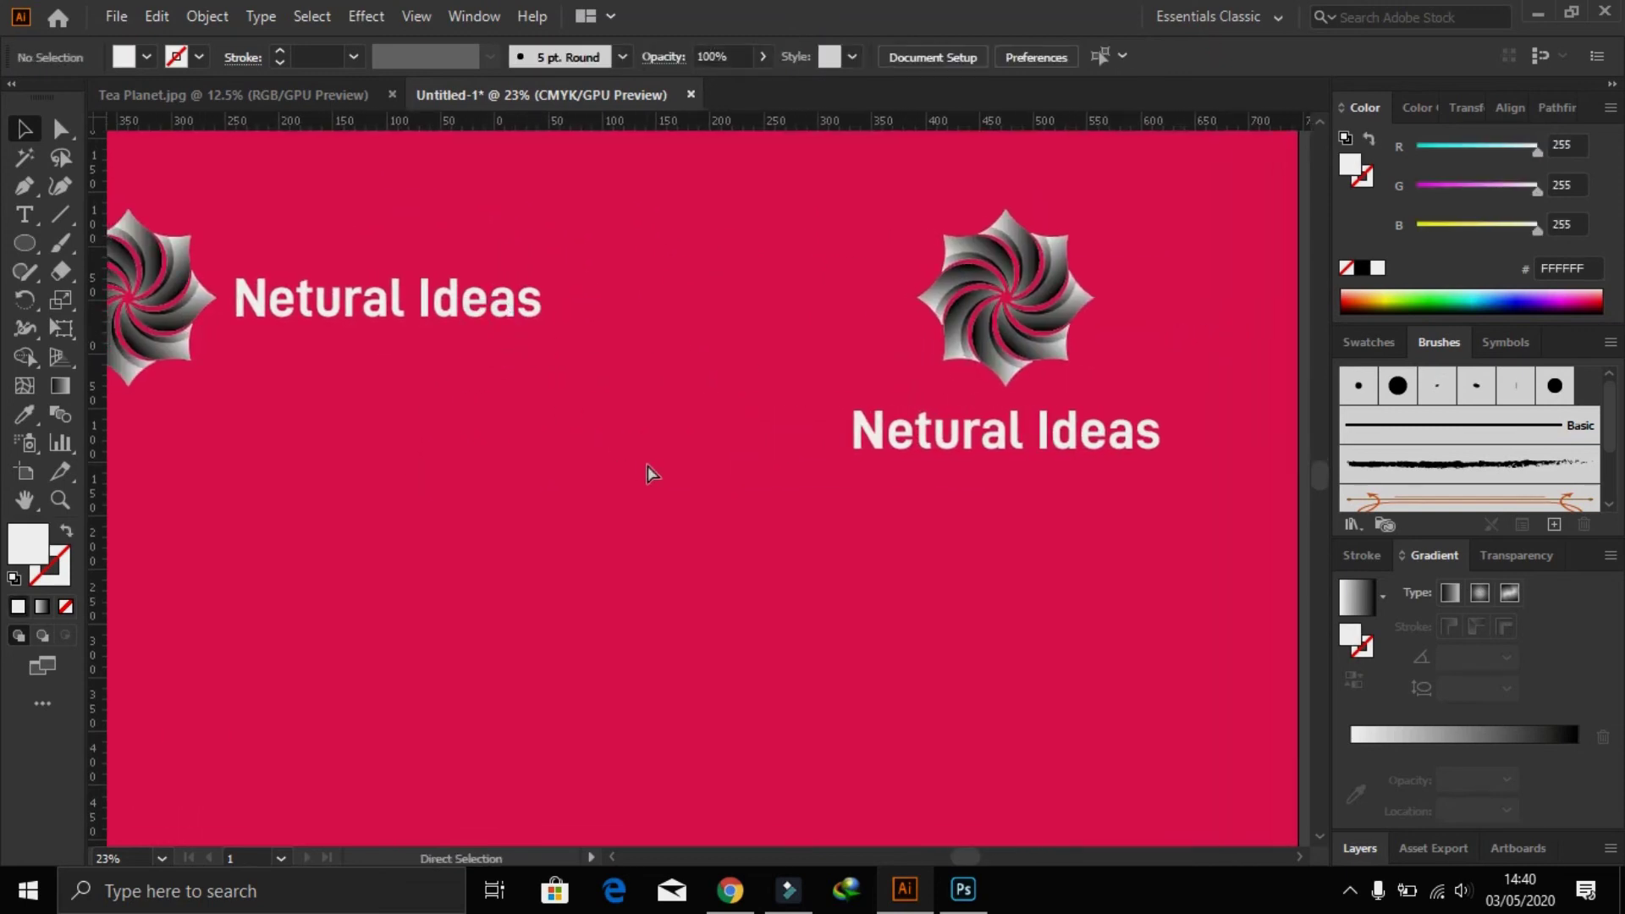
pyautogui.hotkey('ctrl', '-')
pyautogui.hotkey('ctrl', '-')
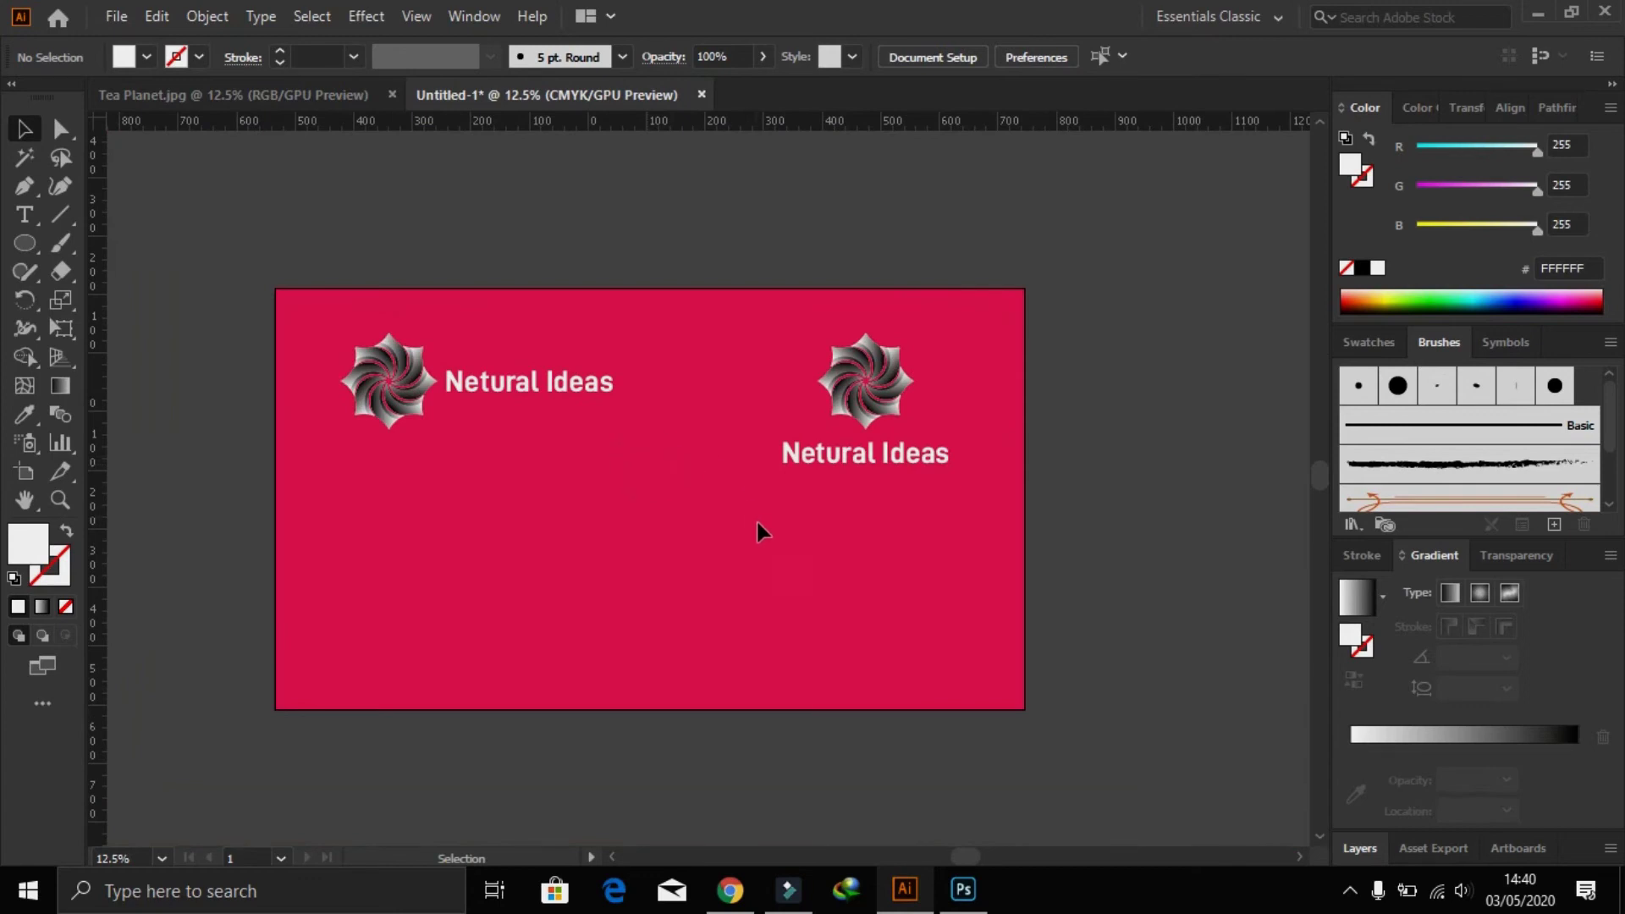
# - Duplicate the left logo straight below it and ungroup the copy
pyautogui.click(911, 388)
pyautogui.click(532, 398)
pyautogui.moveTo(465, 420); pyautogui.dragTo(432, 617)
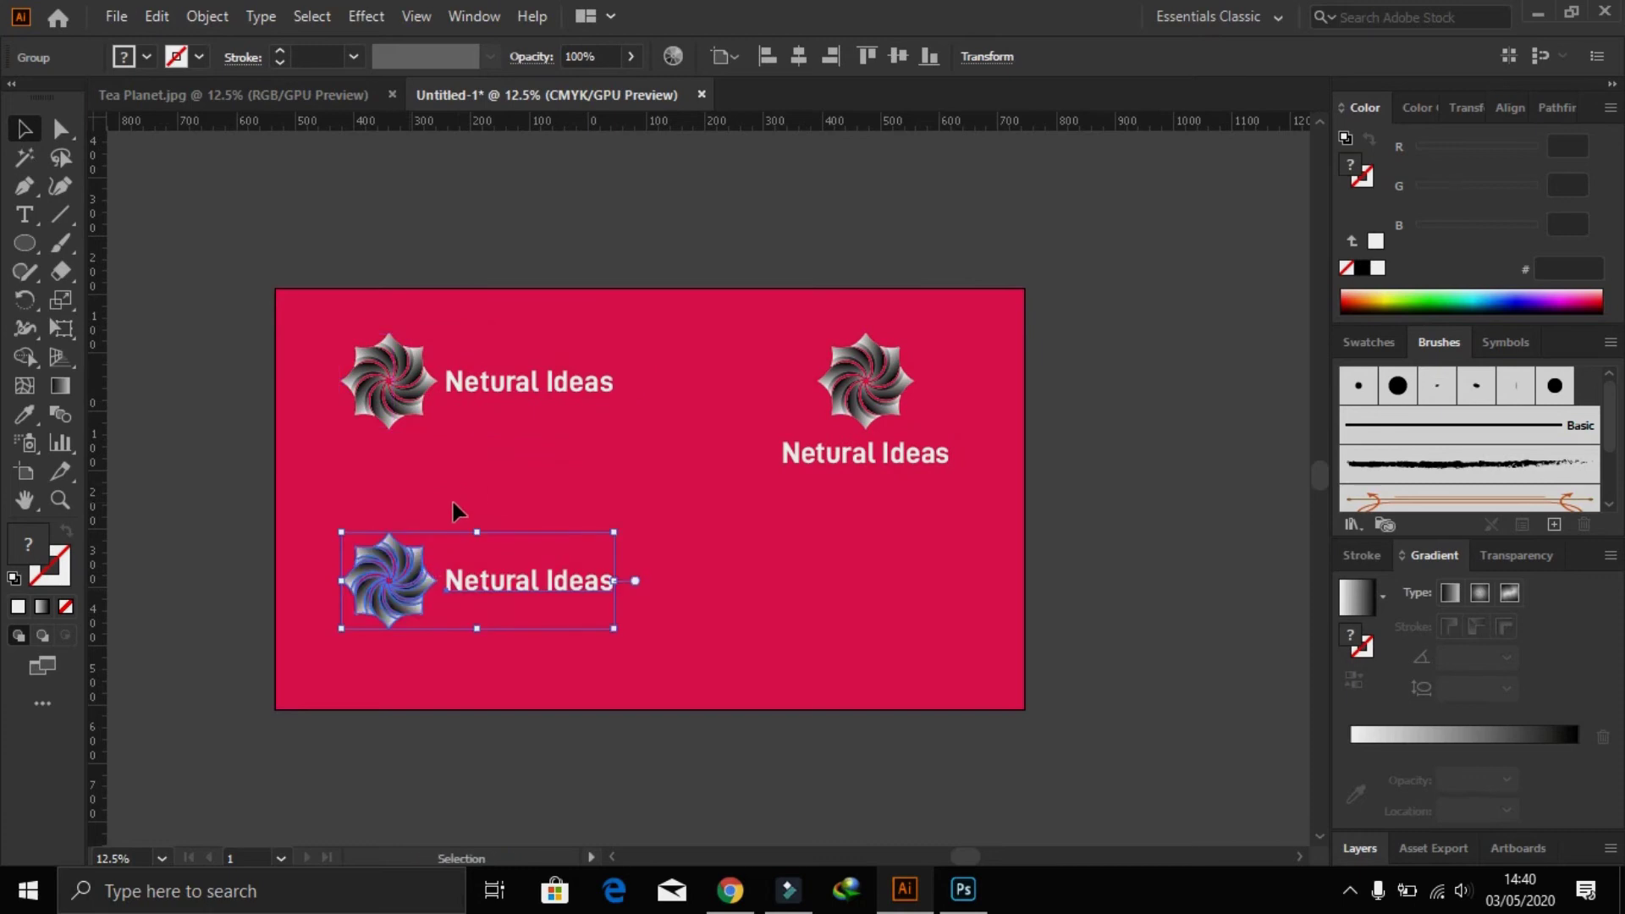
pyautogui.click(490, 512)
pyautogui.press('z')
pyautogui.moveTo(491, 513); pyautogui.dragTo(588, 464)
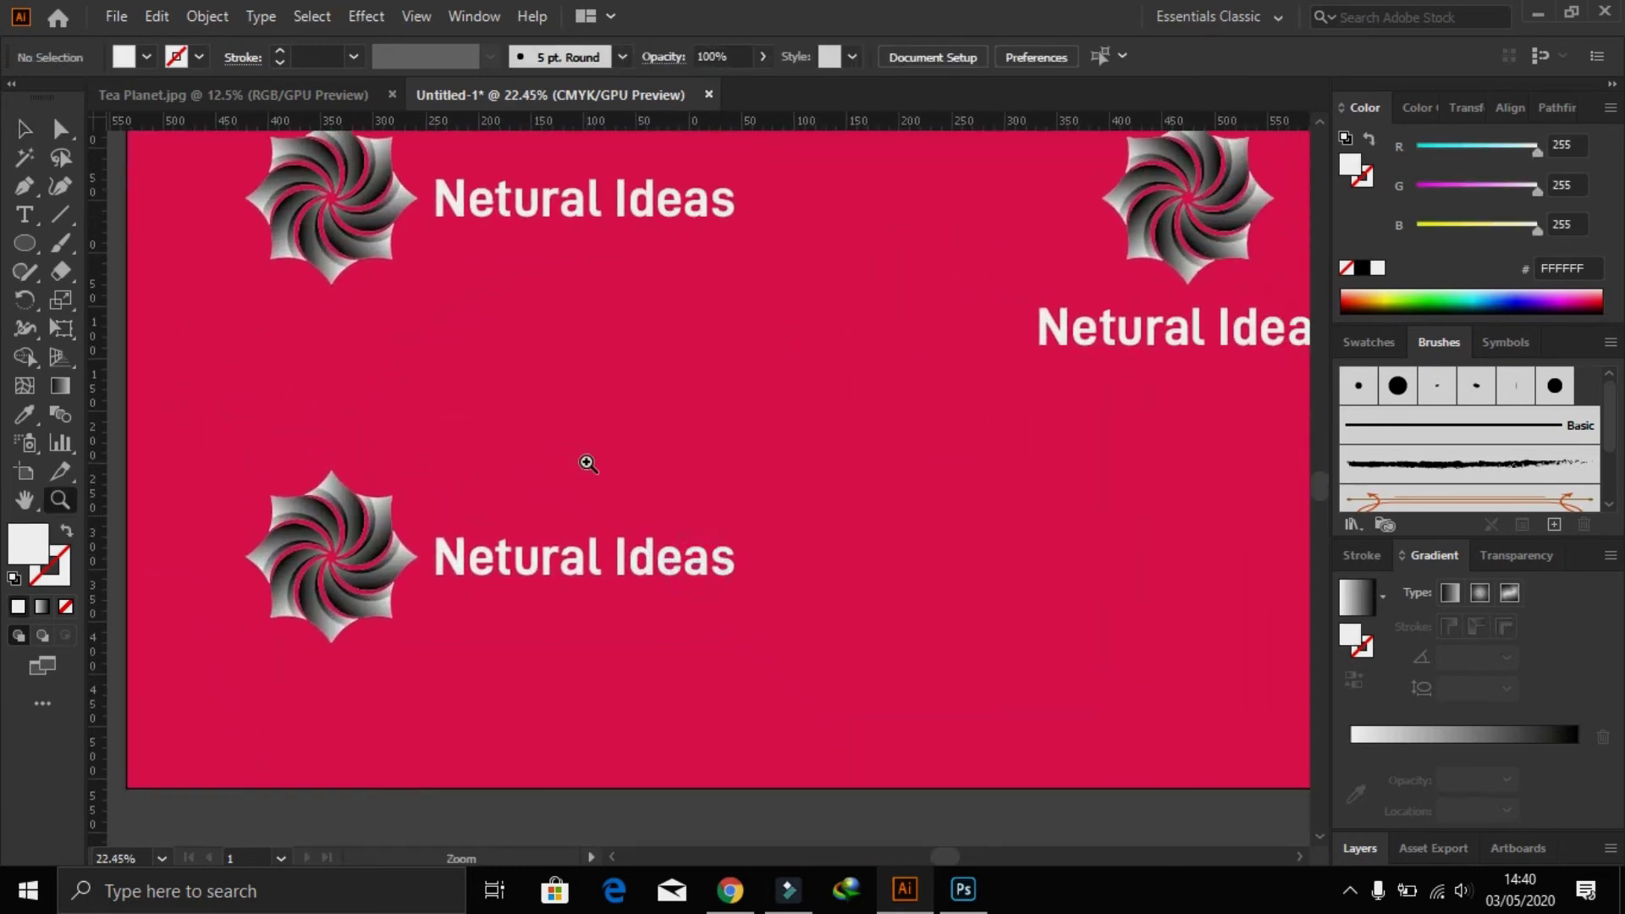
pyautogui.click(24, 128)
pyautogui.click(539, 585)
pyautogui.rightClick(537, 560)
pyautogui.click(606, 342)
# - Delete 'Ideas' from the lower copy's text, leaving 'Netural'
pyautogui.click(627, 283)
pyautogui.doubleClick(597, 565)
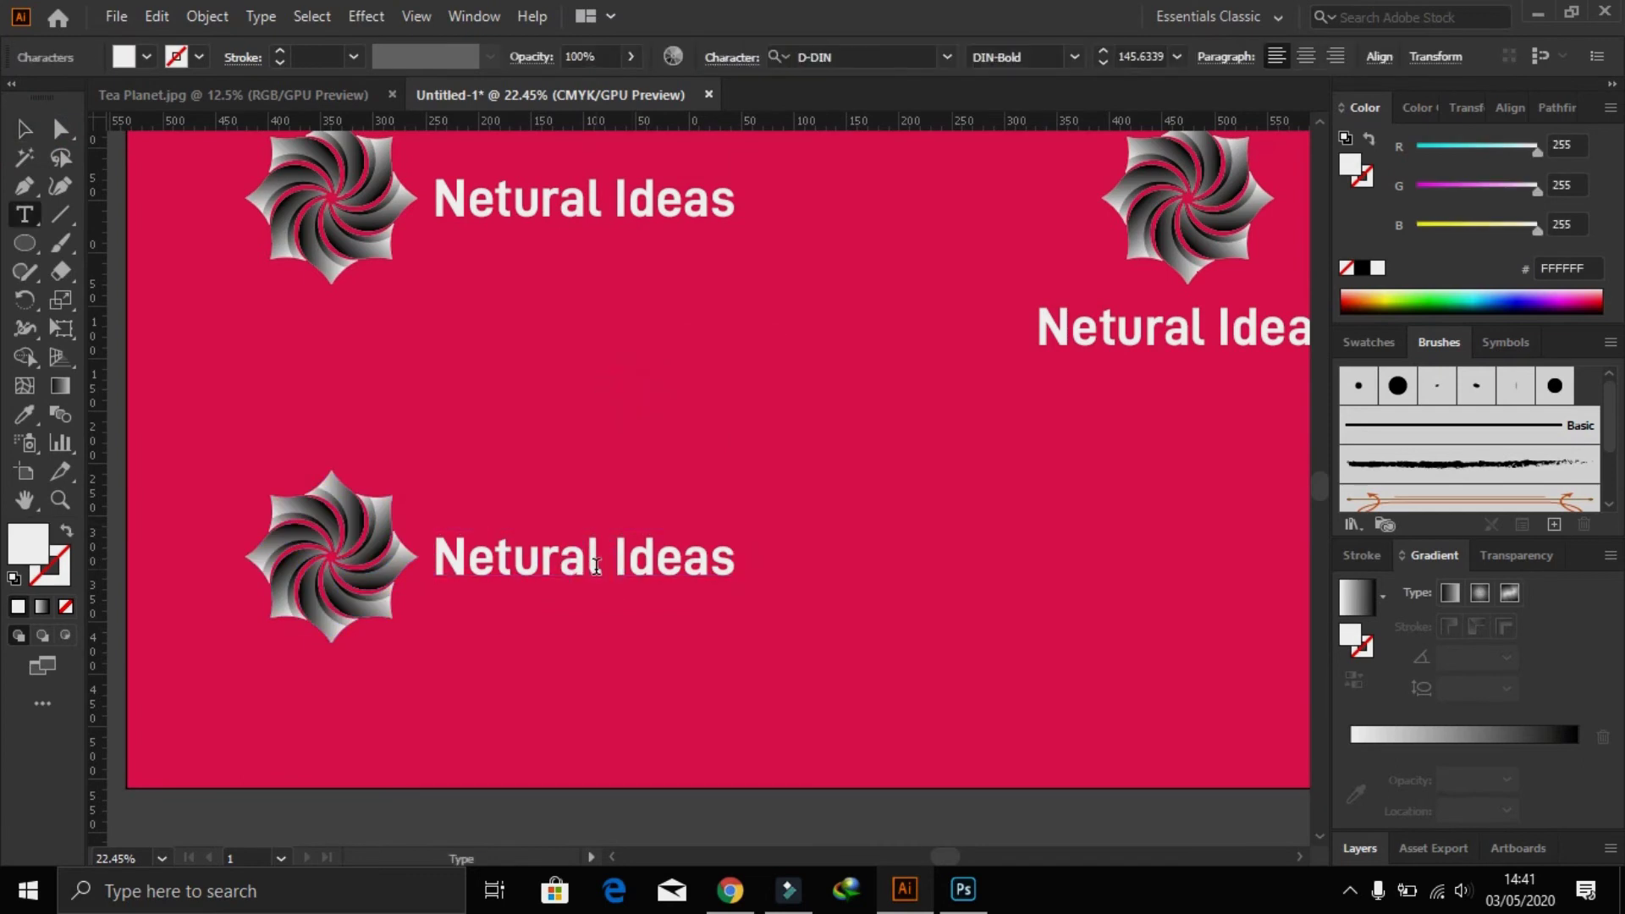
pyautogui.moveTo(617, 559); pyautogui.dragTo(744, 555)
pyautogui.press('BackSpace')
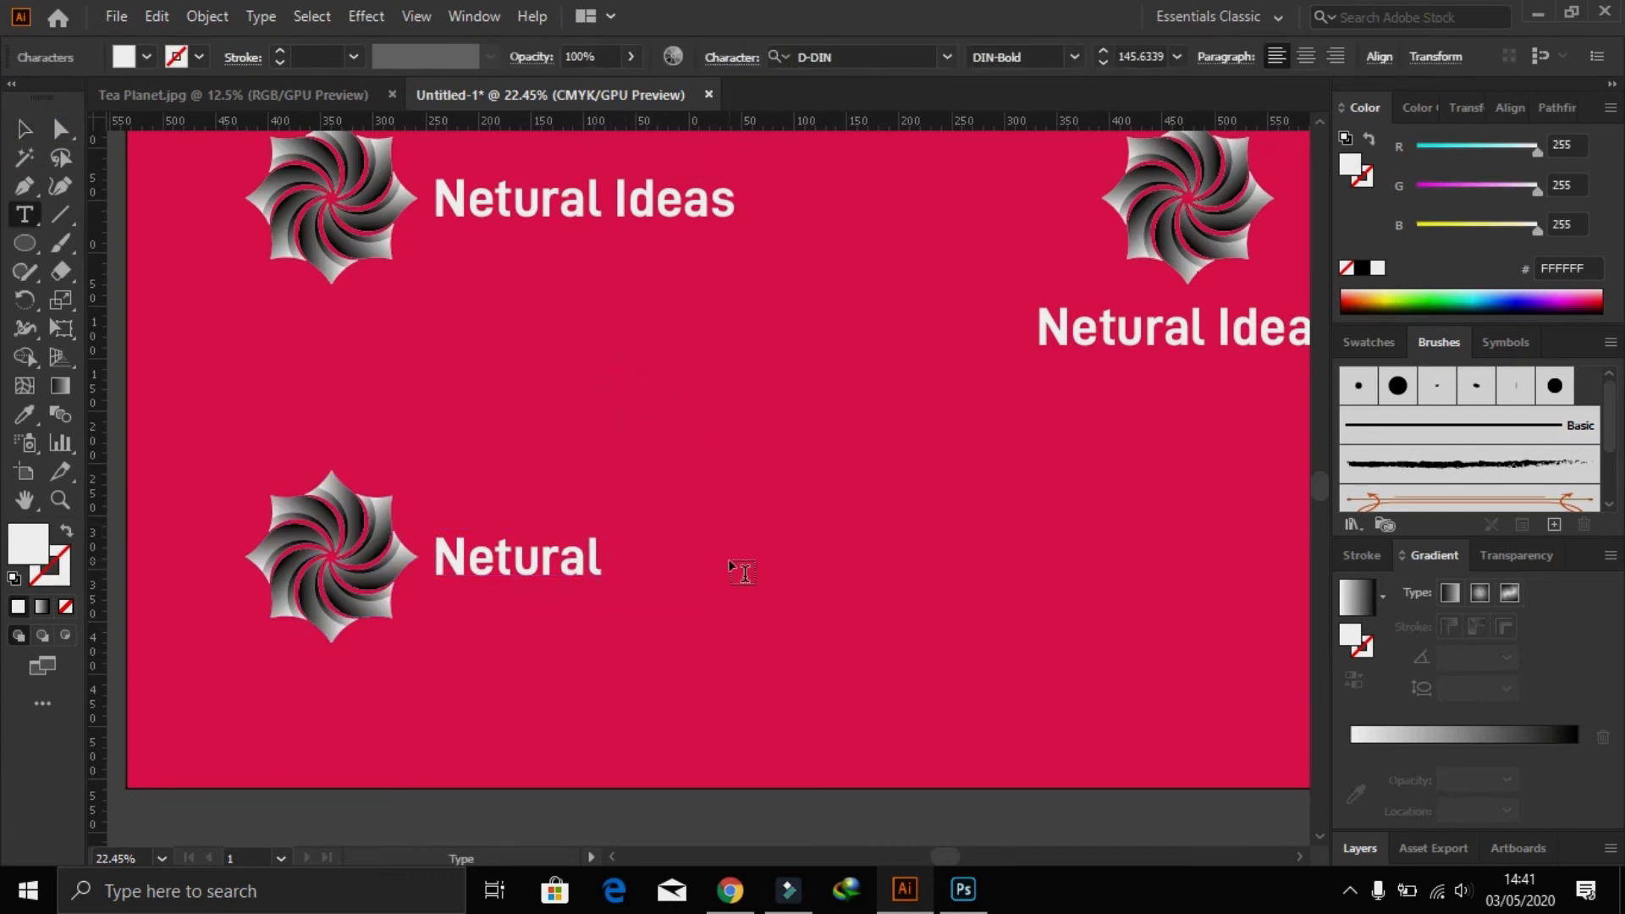
pyautogui.press('Escape')
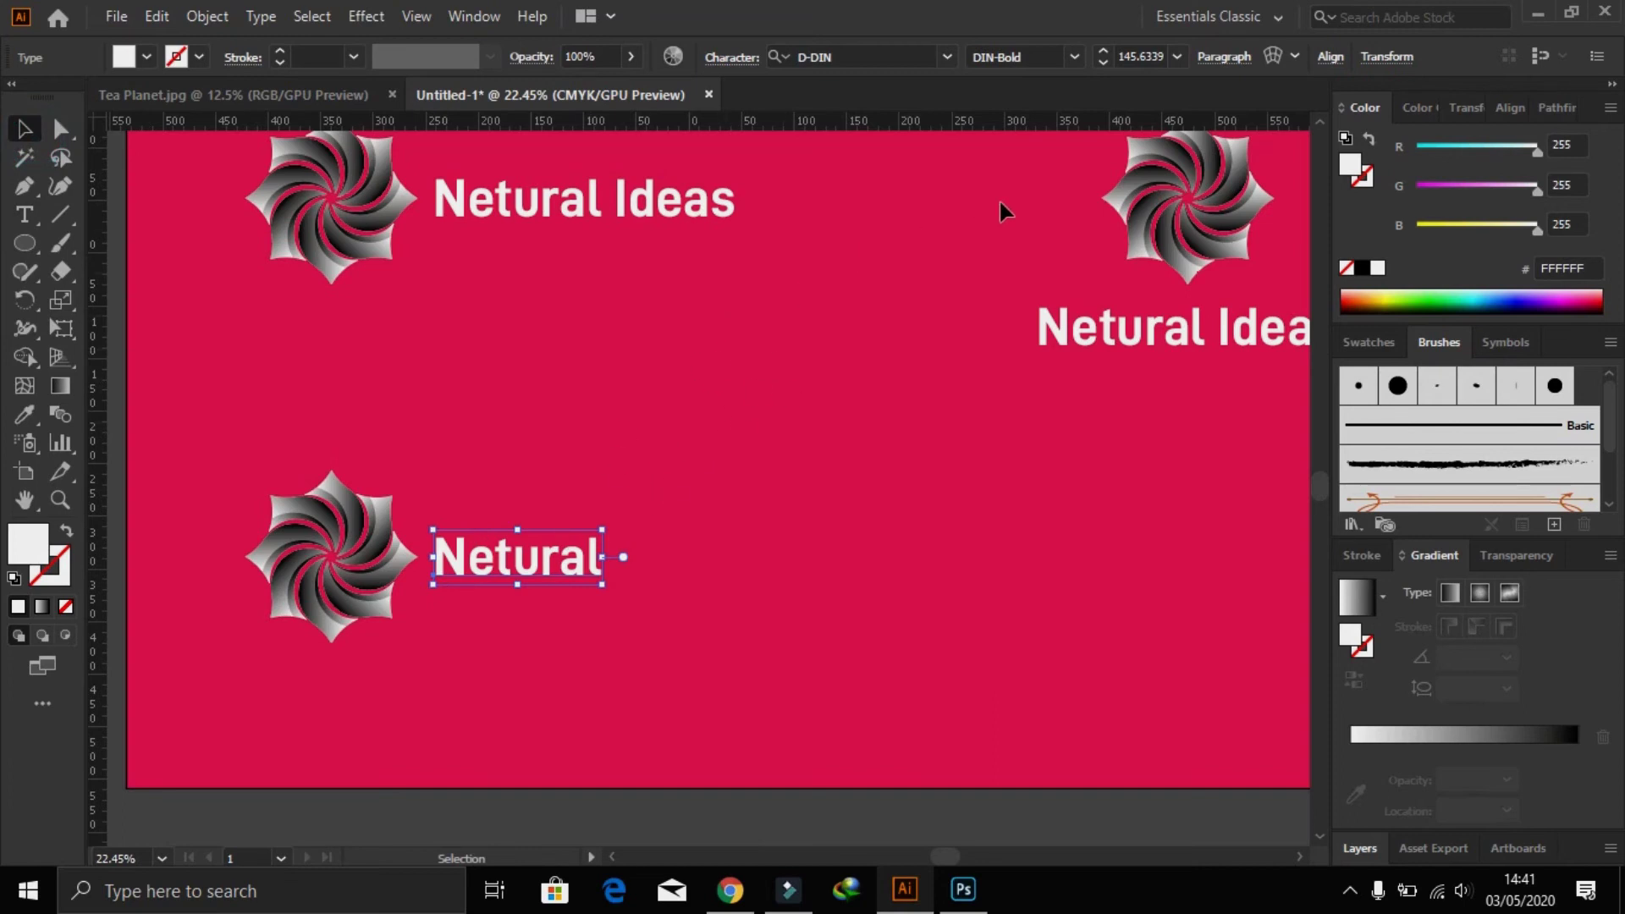
# - Set the Netural text to All Caps so it reads NETURAL
pyautogui.doubleClick(559, 565)
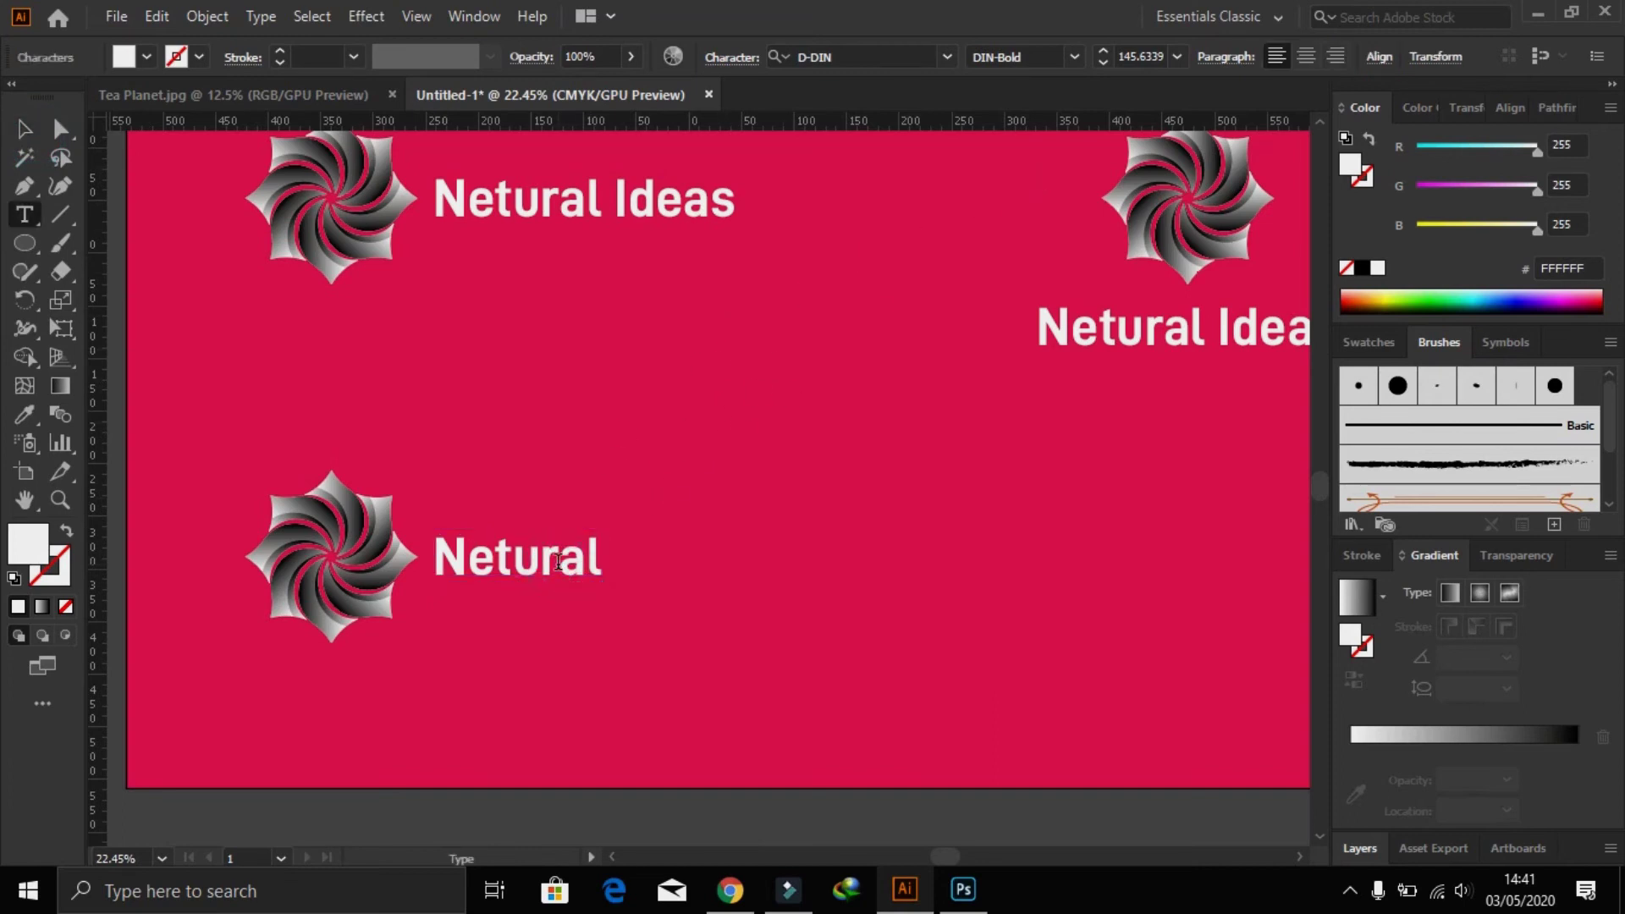
pyautogui.hotkey('ctrl', 'a')
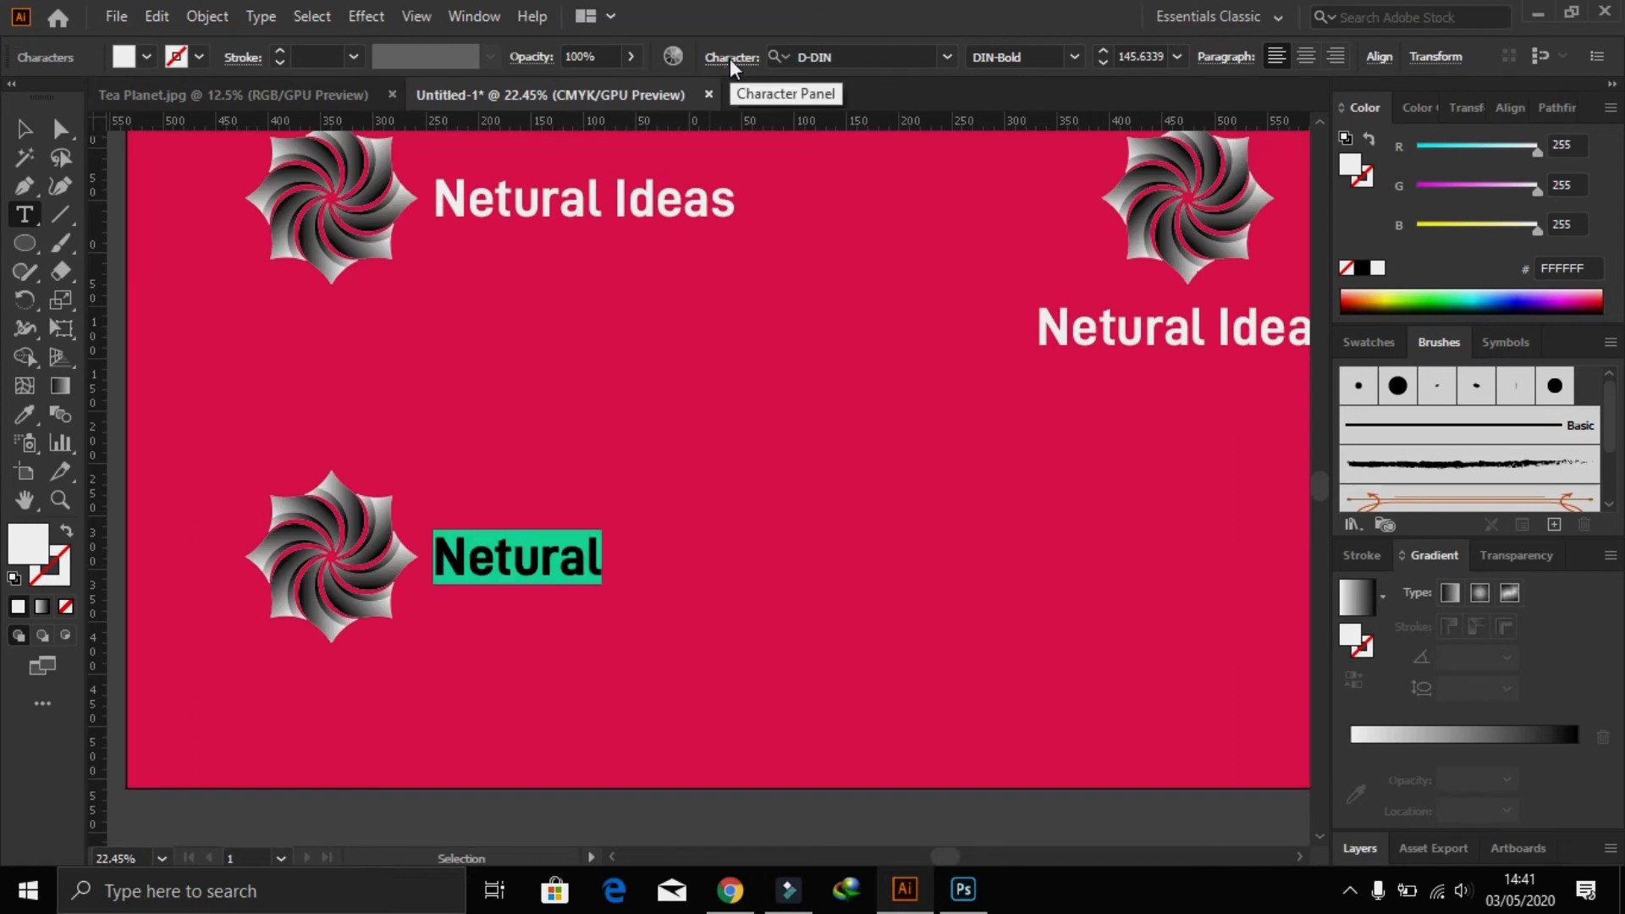
pyautogui.click(729, 58)
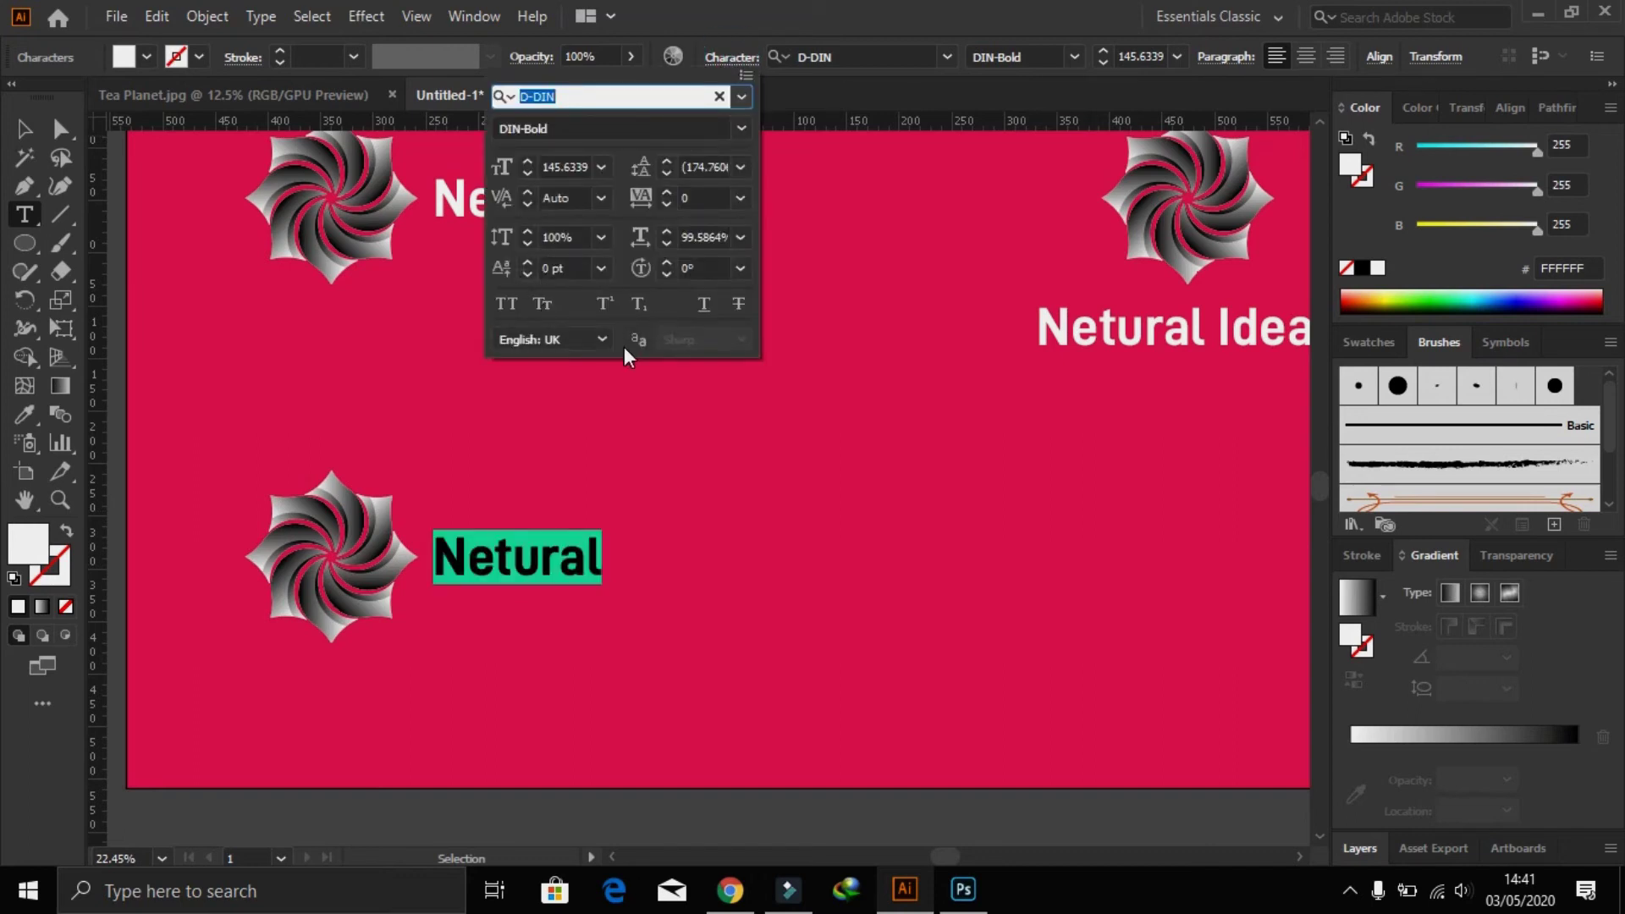
pyautogui.click(507, 304)
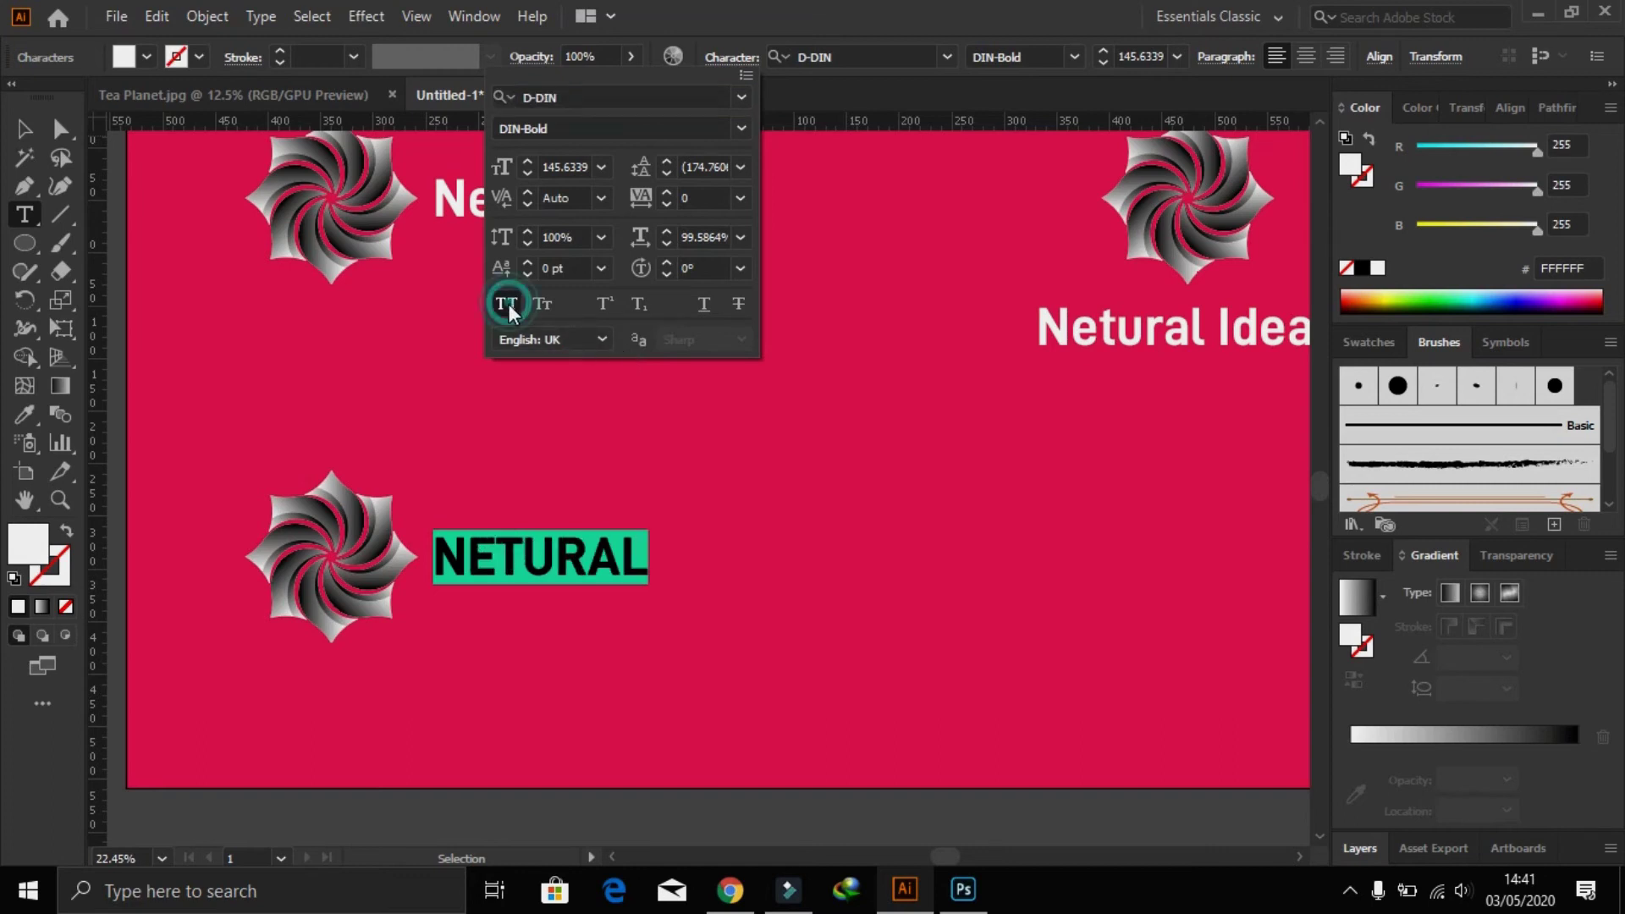
pyautogui.click(24, 130)
pyautogui.click(557, 481)
pyautogui.click(597, 554)
# - Enlarge NETURAL and duplicate it below, replacing the copy with 'Ideas' at 145.63 size
pyautogui.moveTo(652, 534); pyautogui.dragTo(783, 453)
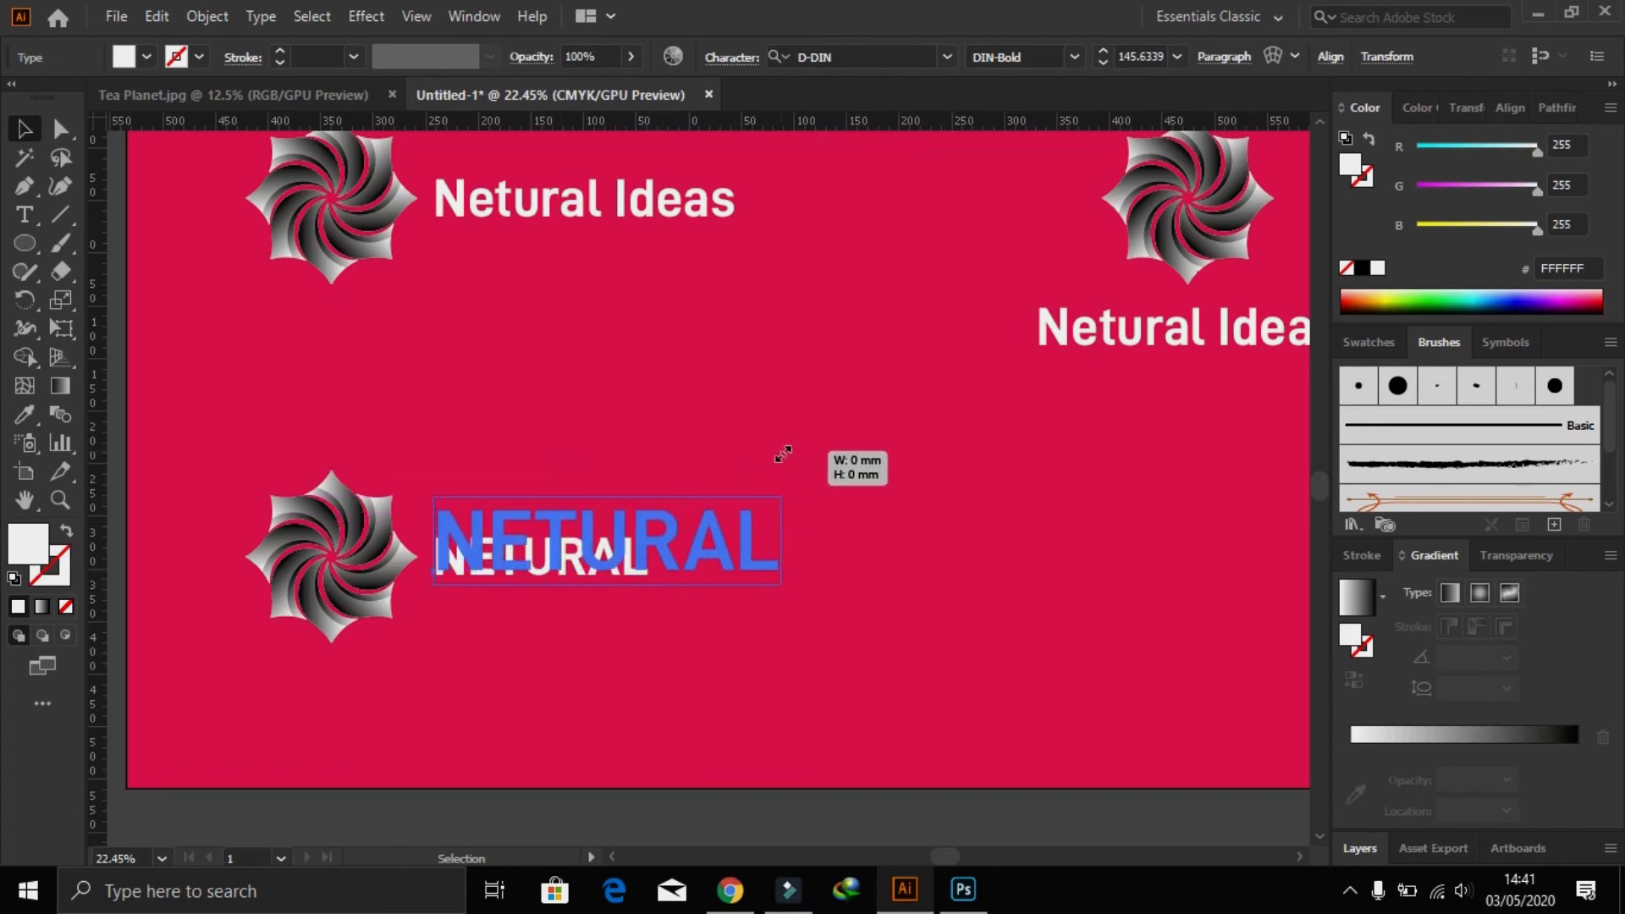
pyautogui.click(657, 417)
pyautogui.moveTo(677, 542); pyautogui.dragTo(677, 621)
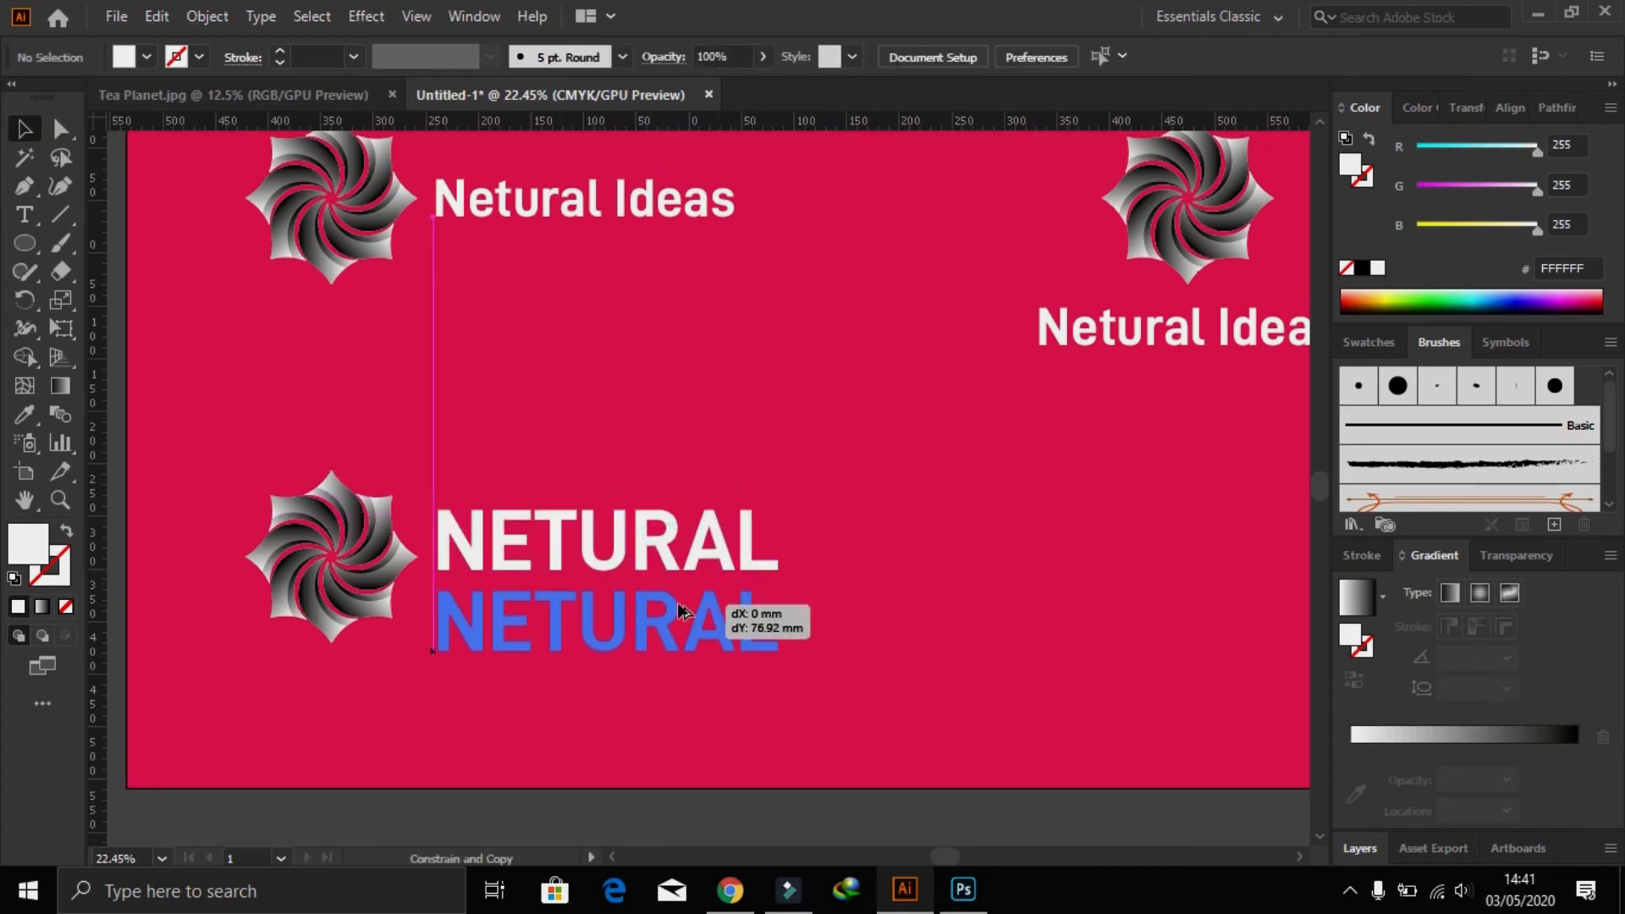
pyautogui.press('t')
pyautogui.doubleClick(679, 600)
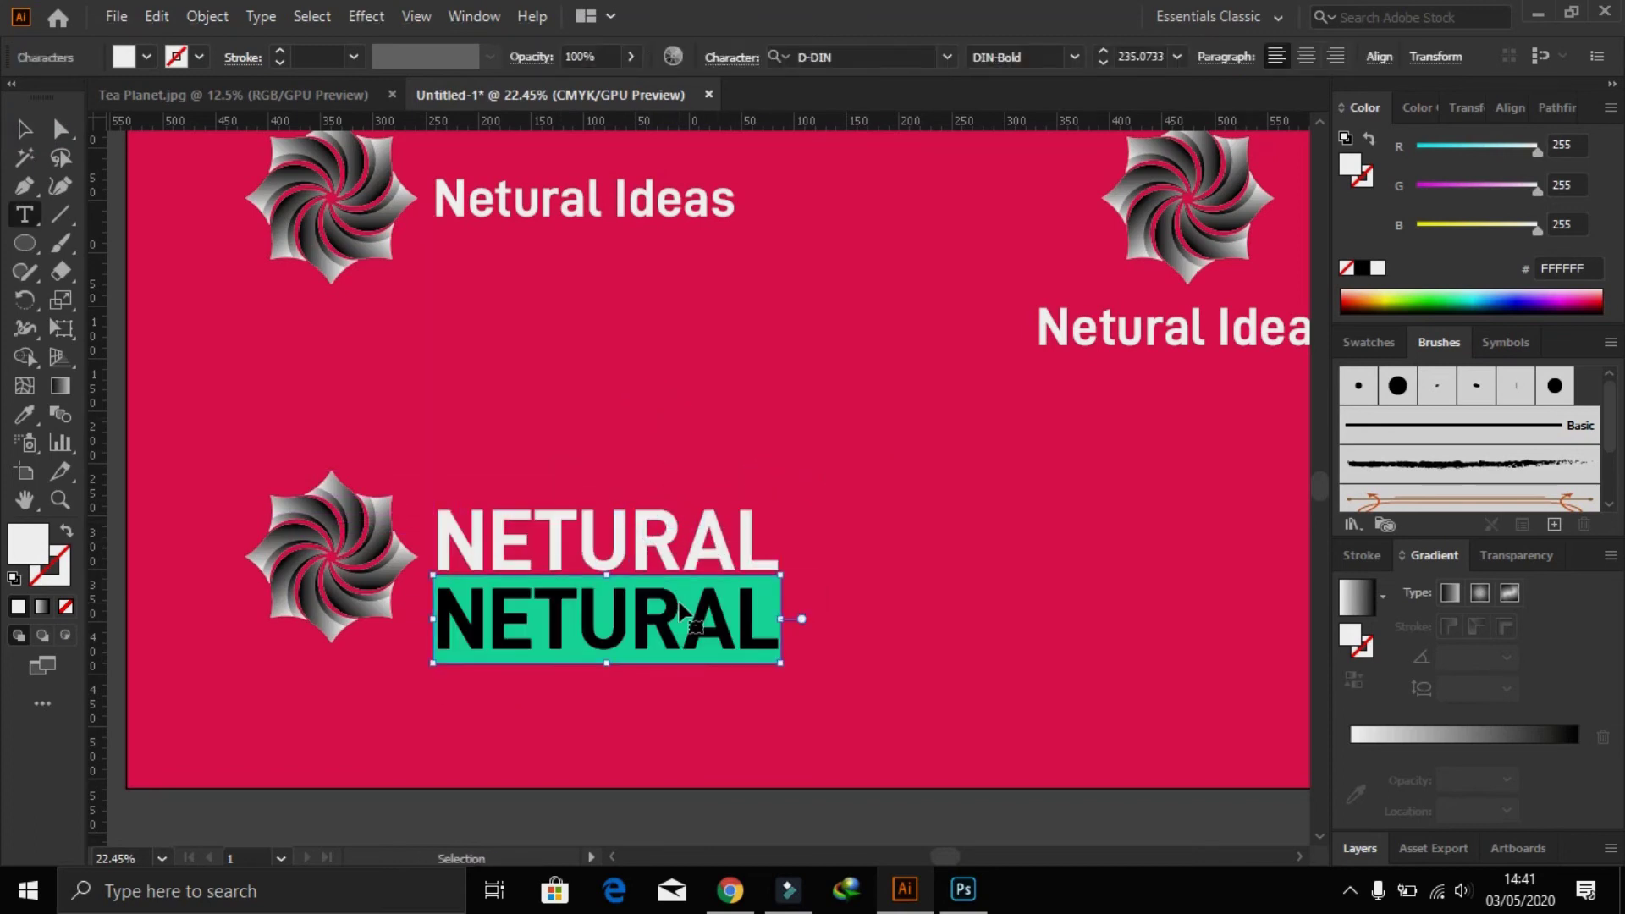
pyautogui.hotkey('ctrl', 'v')
pyautogui.press('Escape')
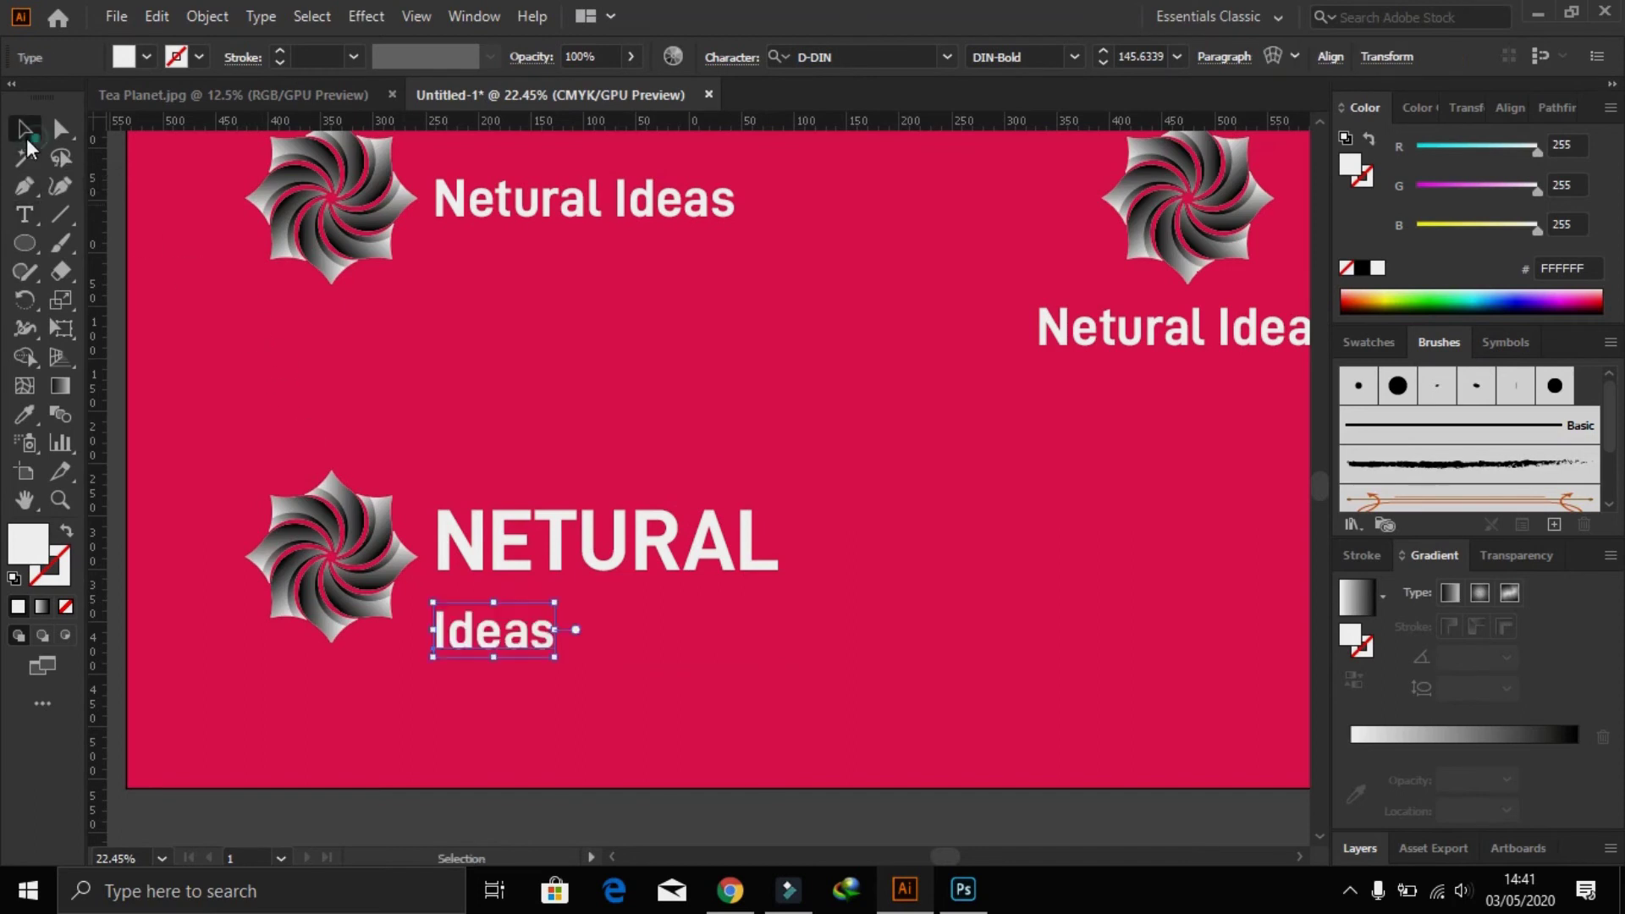
# - Set the Ideas line to All Caps so it reads IDEAS
pyautogui.click(530, 59)
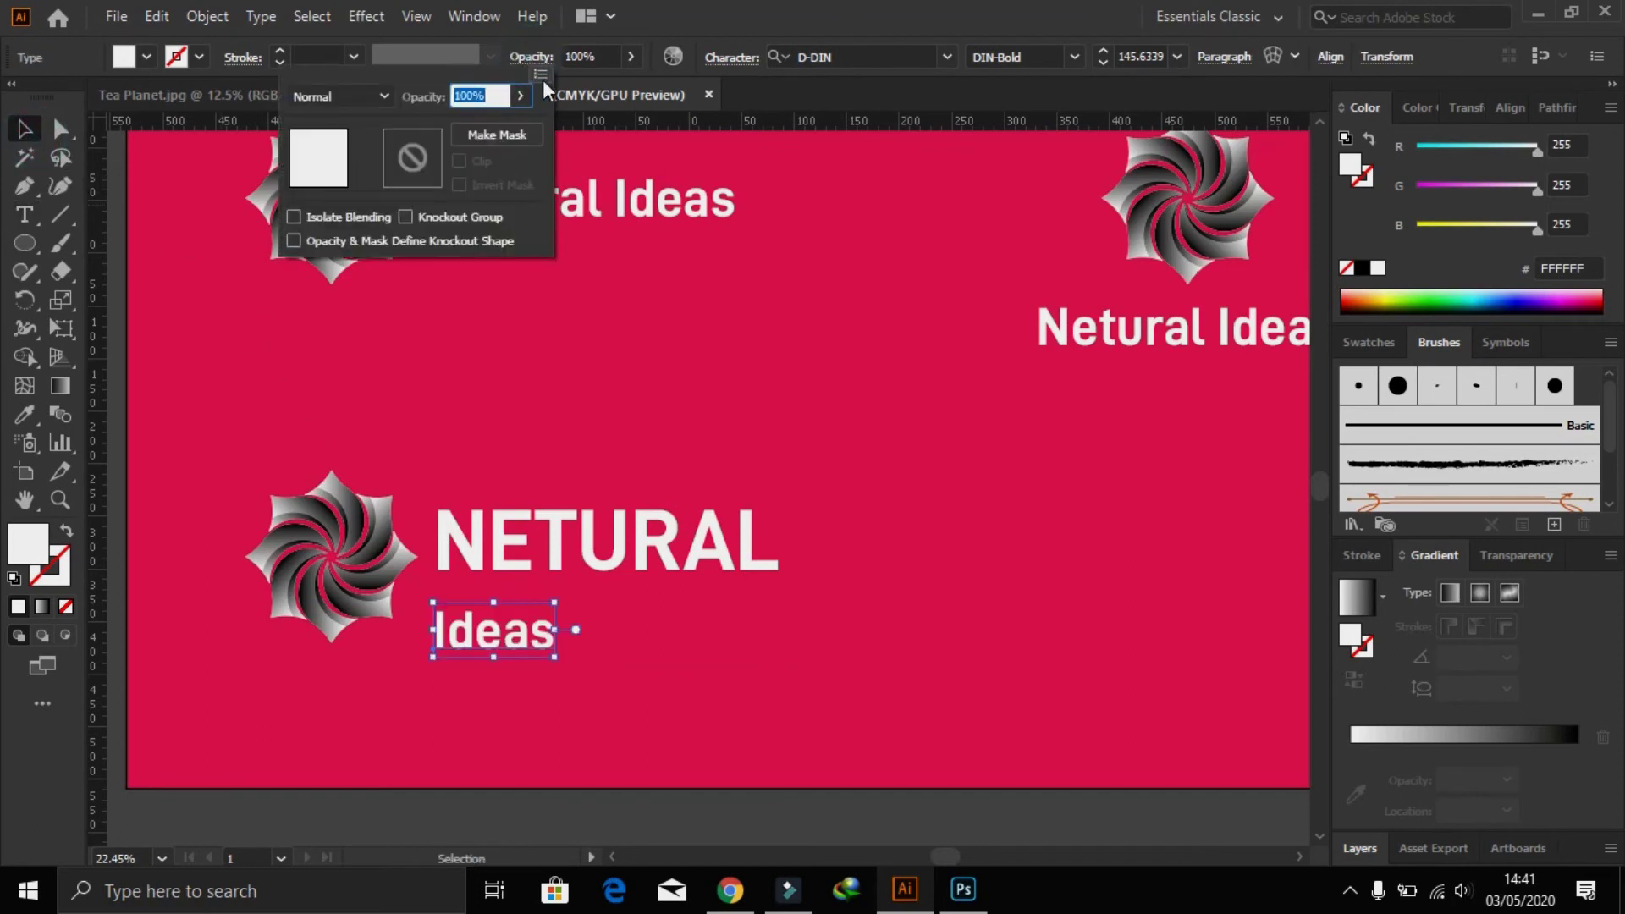
pyautogui.click(733, 68)
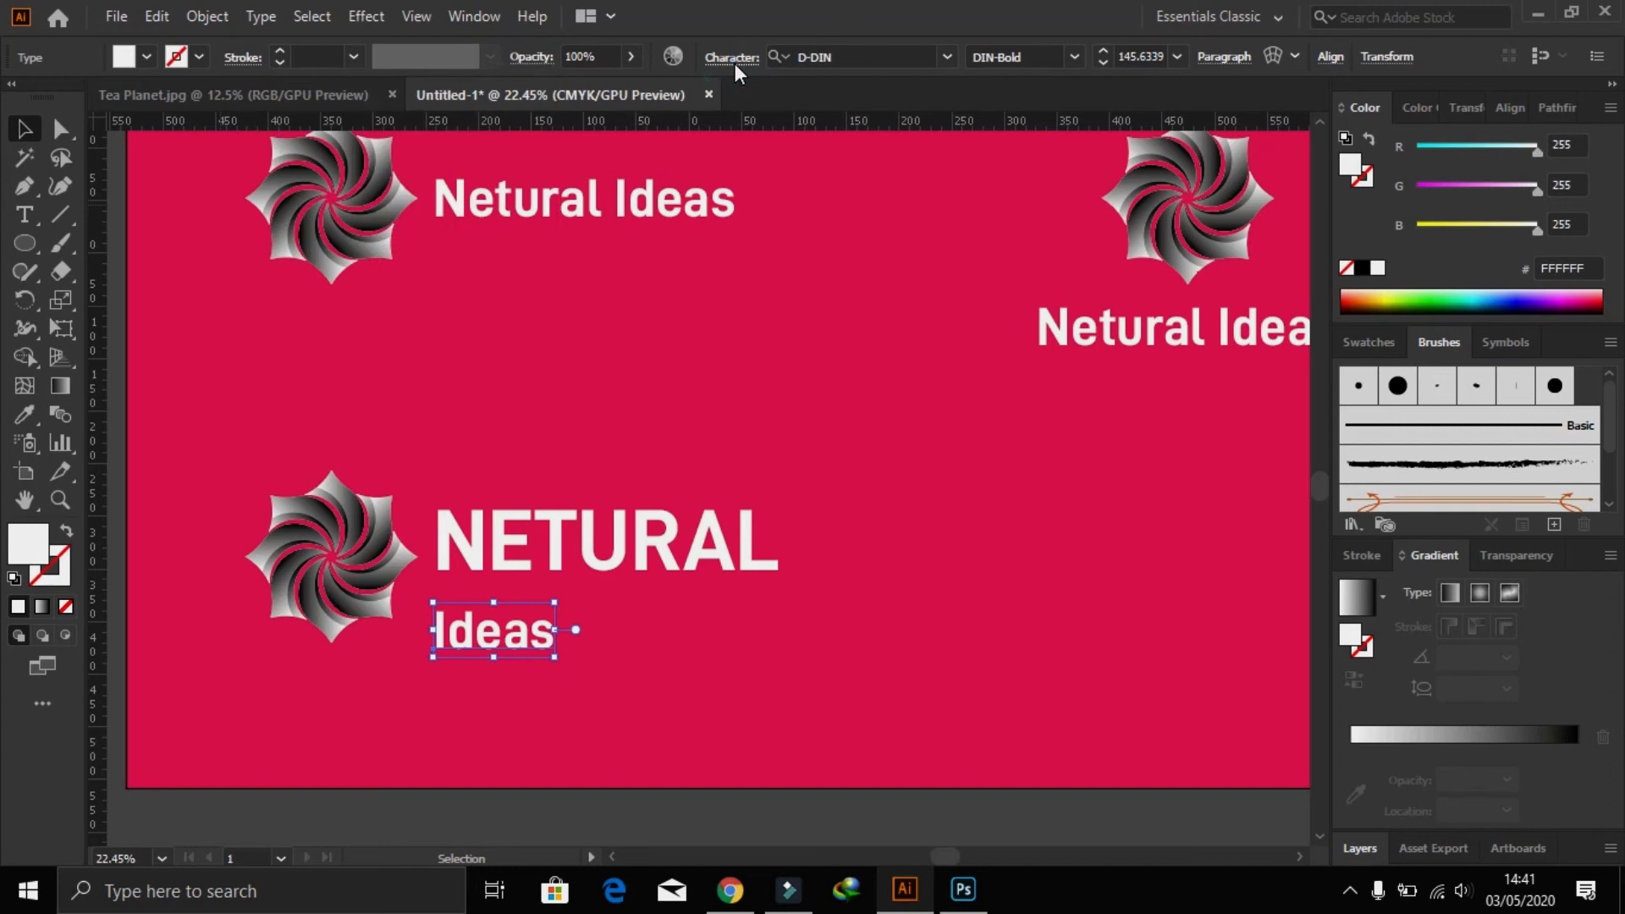
pyautogui.click(734, 63)
pyautogui.click(505, 304)
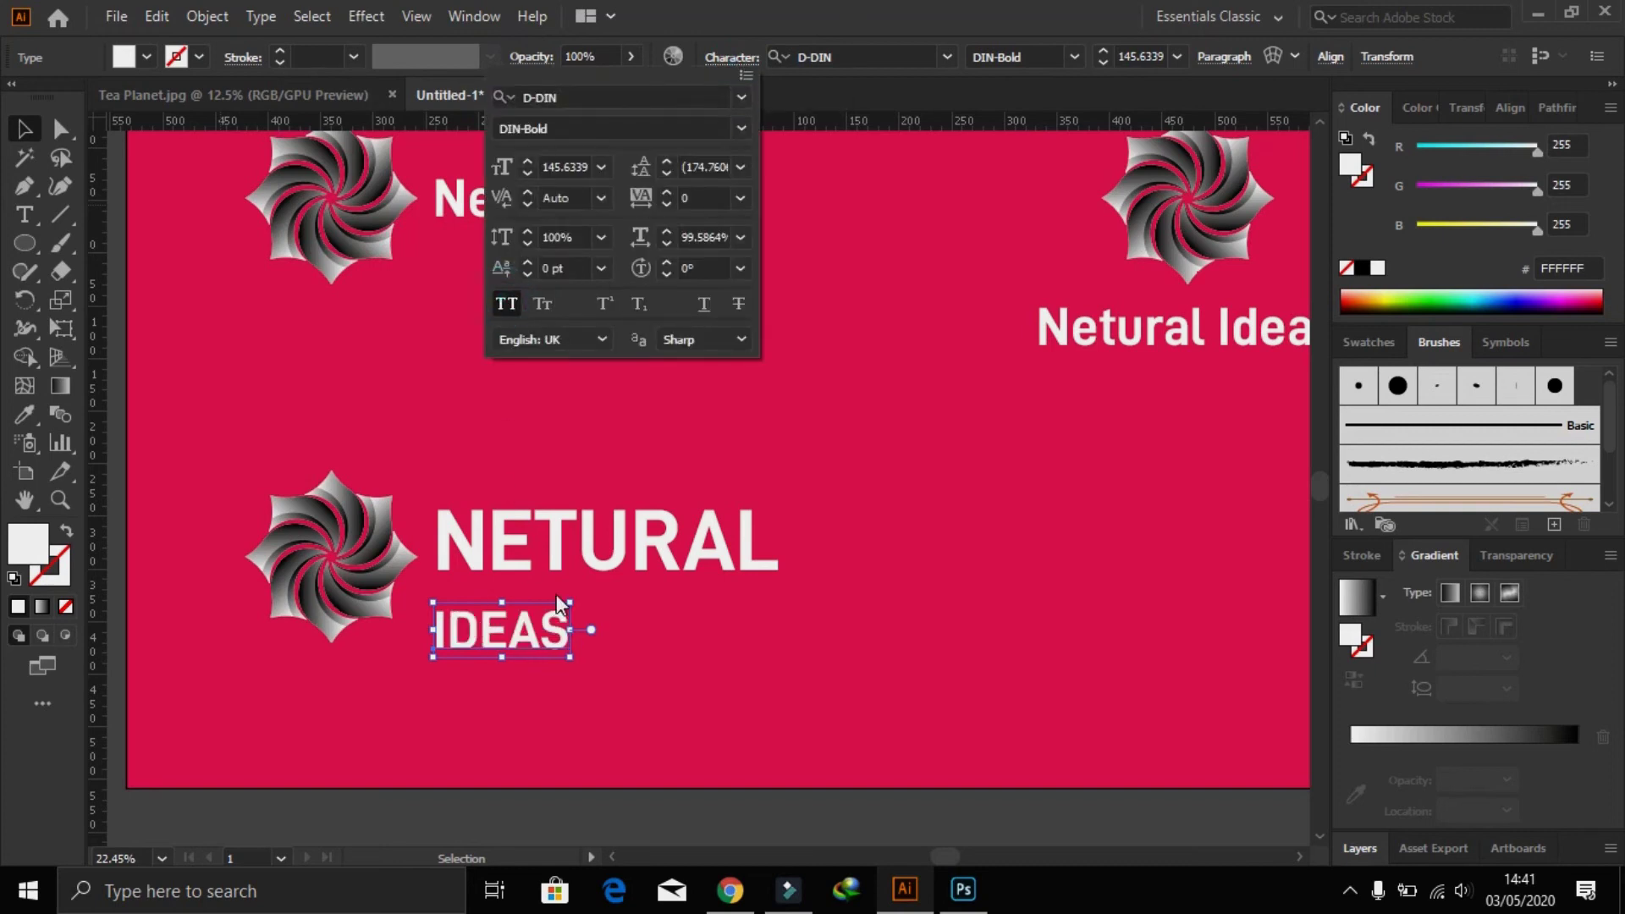
pyautogui.click(638, 635)
pyautogui.click(514, 443)
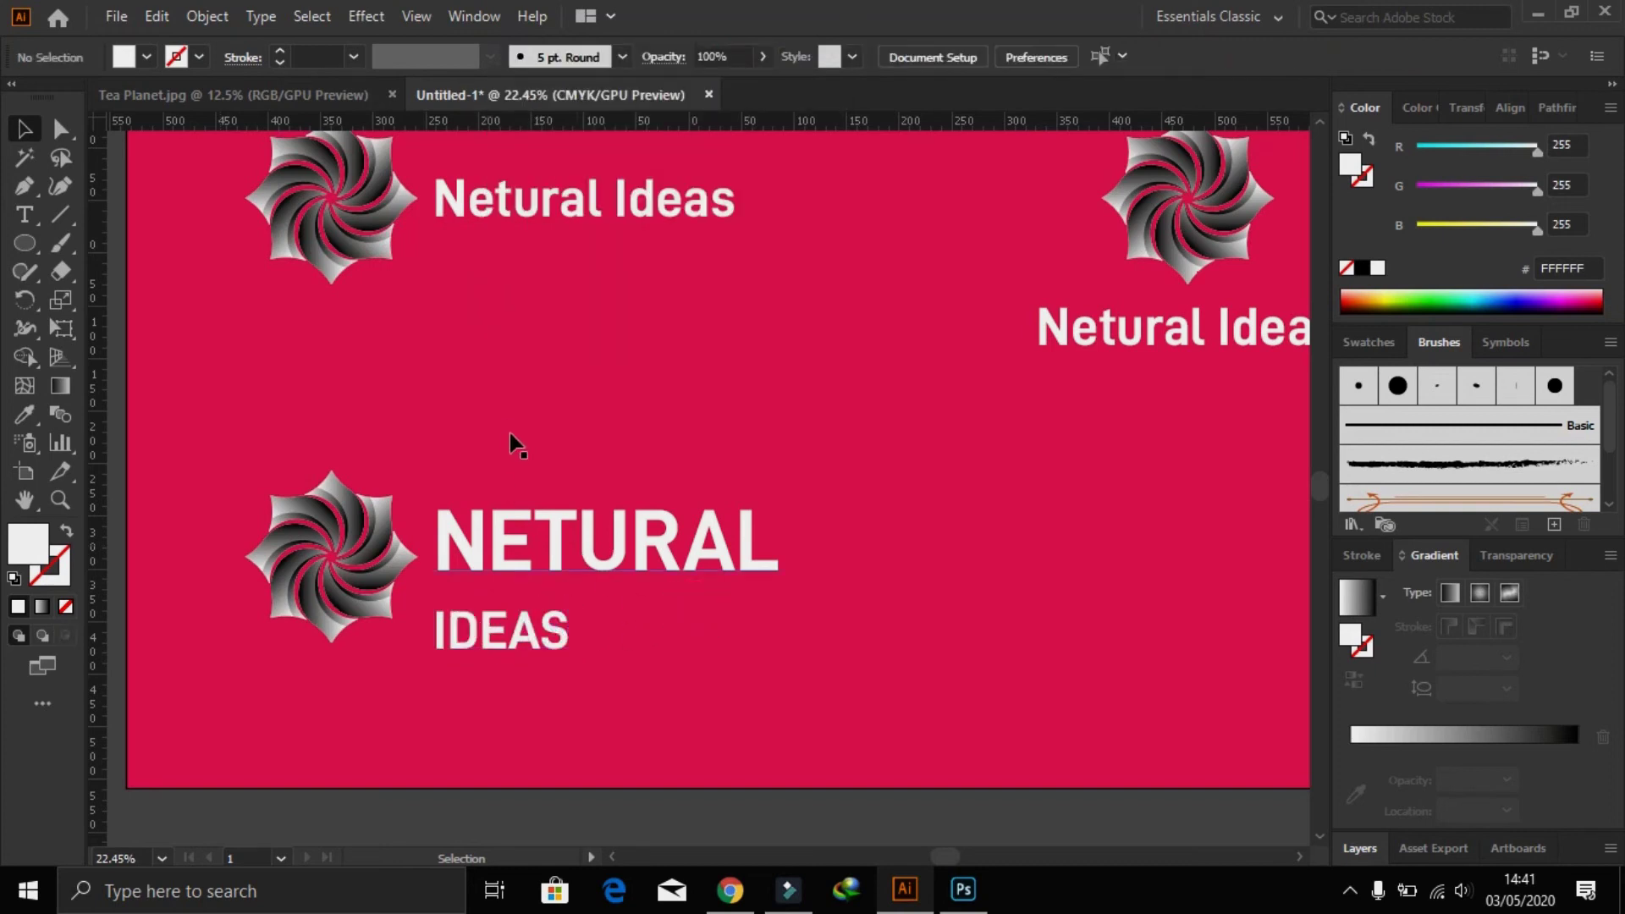
# - Move IDEAS under NETURAL and align their right edges
pyautogui.press('z')
pyautogui.moveTo(326, 436); pyautogui.dragTo(486, 464)
pyautogui.press('v')
pyautogui.moveTo(632, 616); pyautogui.dragTo(998, 562)
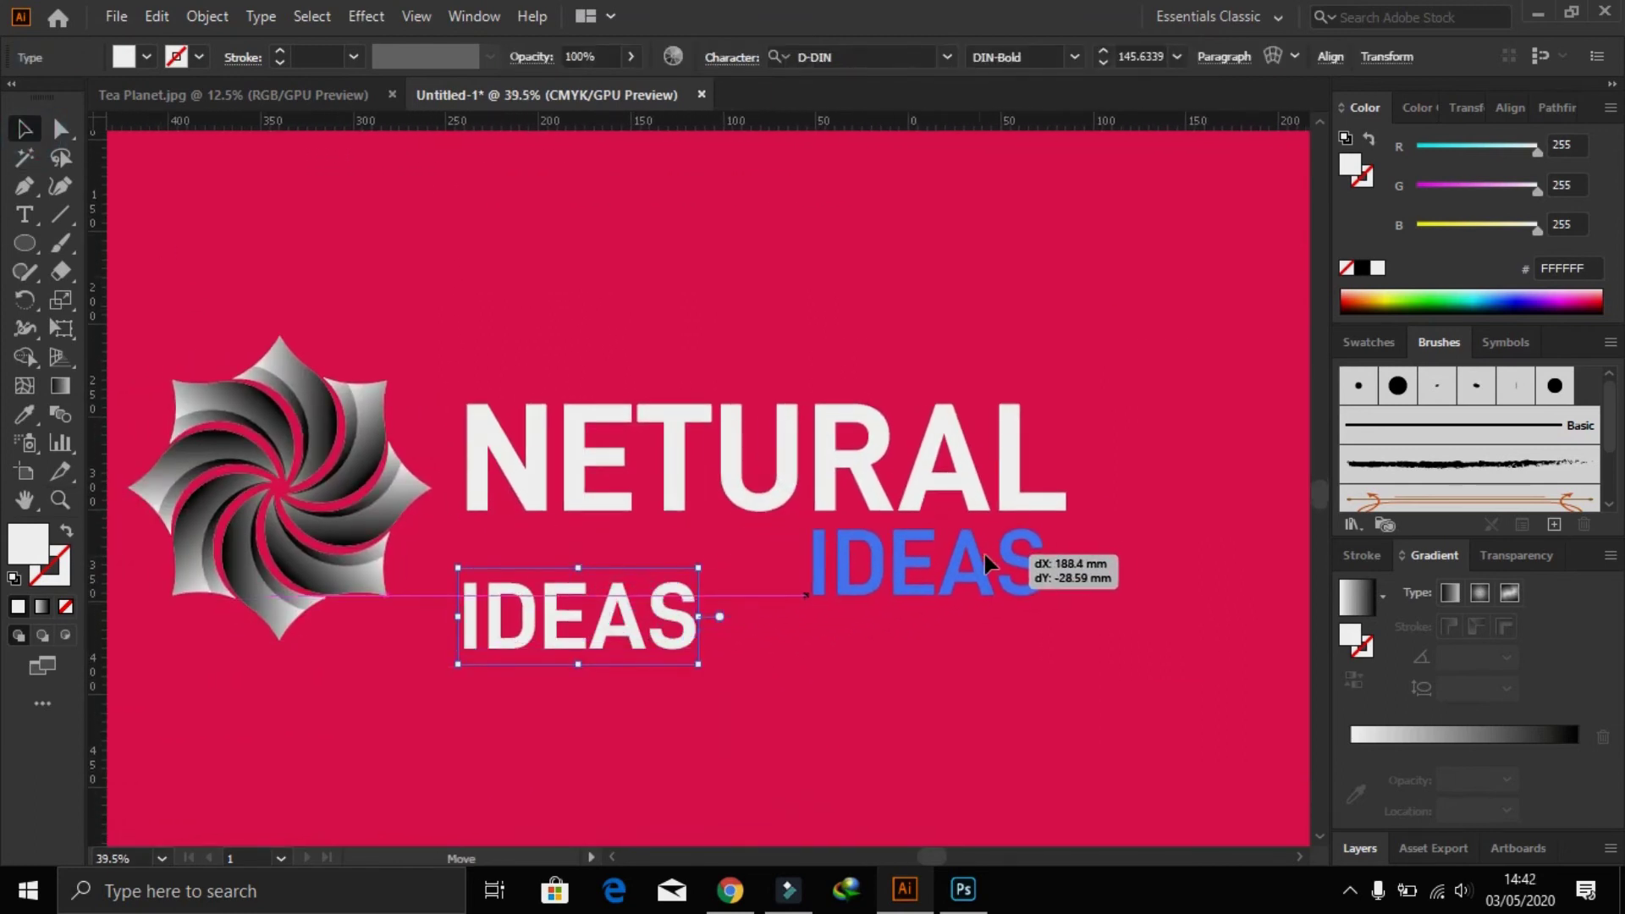
pyautogui.click(972, 696)
pyautogui.moveTo(973, 696); pyautogui.dragTo(646, 418)
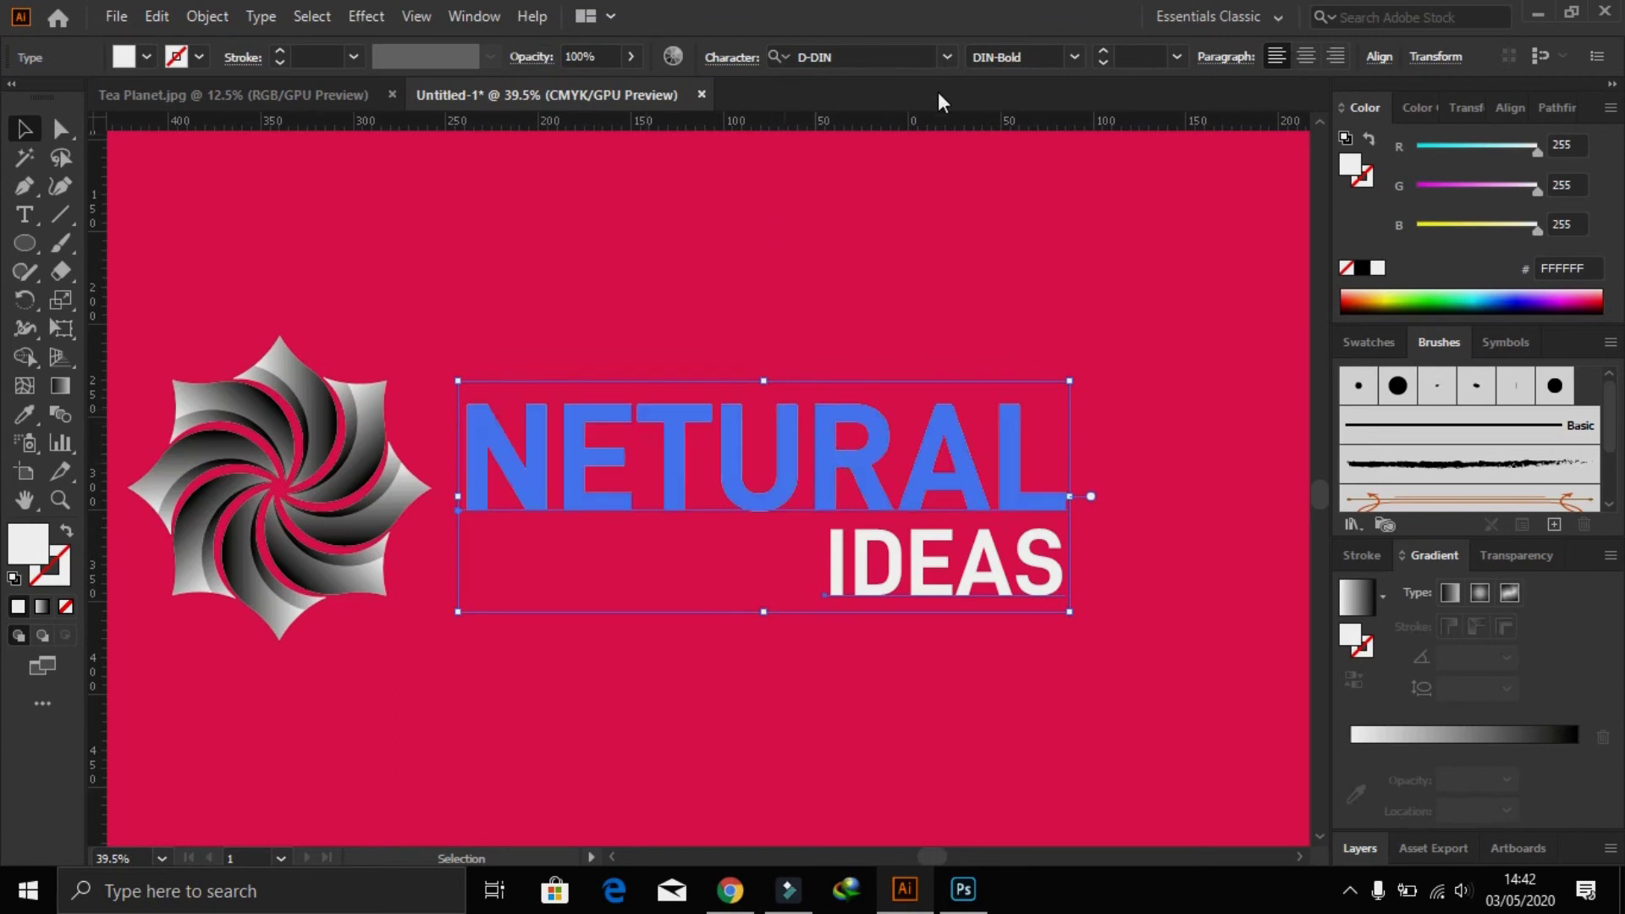
pyautogui.click(1375, 59)
pyautogui.click(1225, 125)
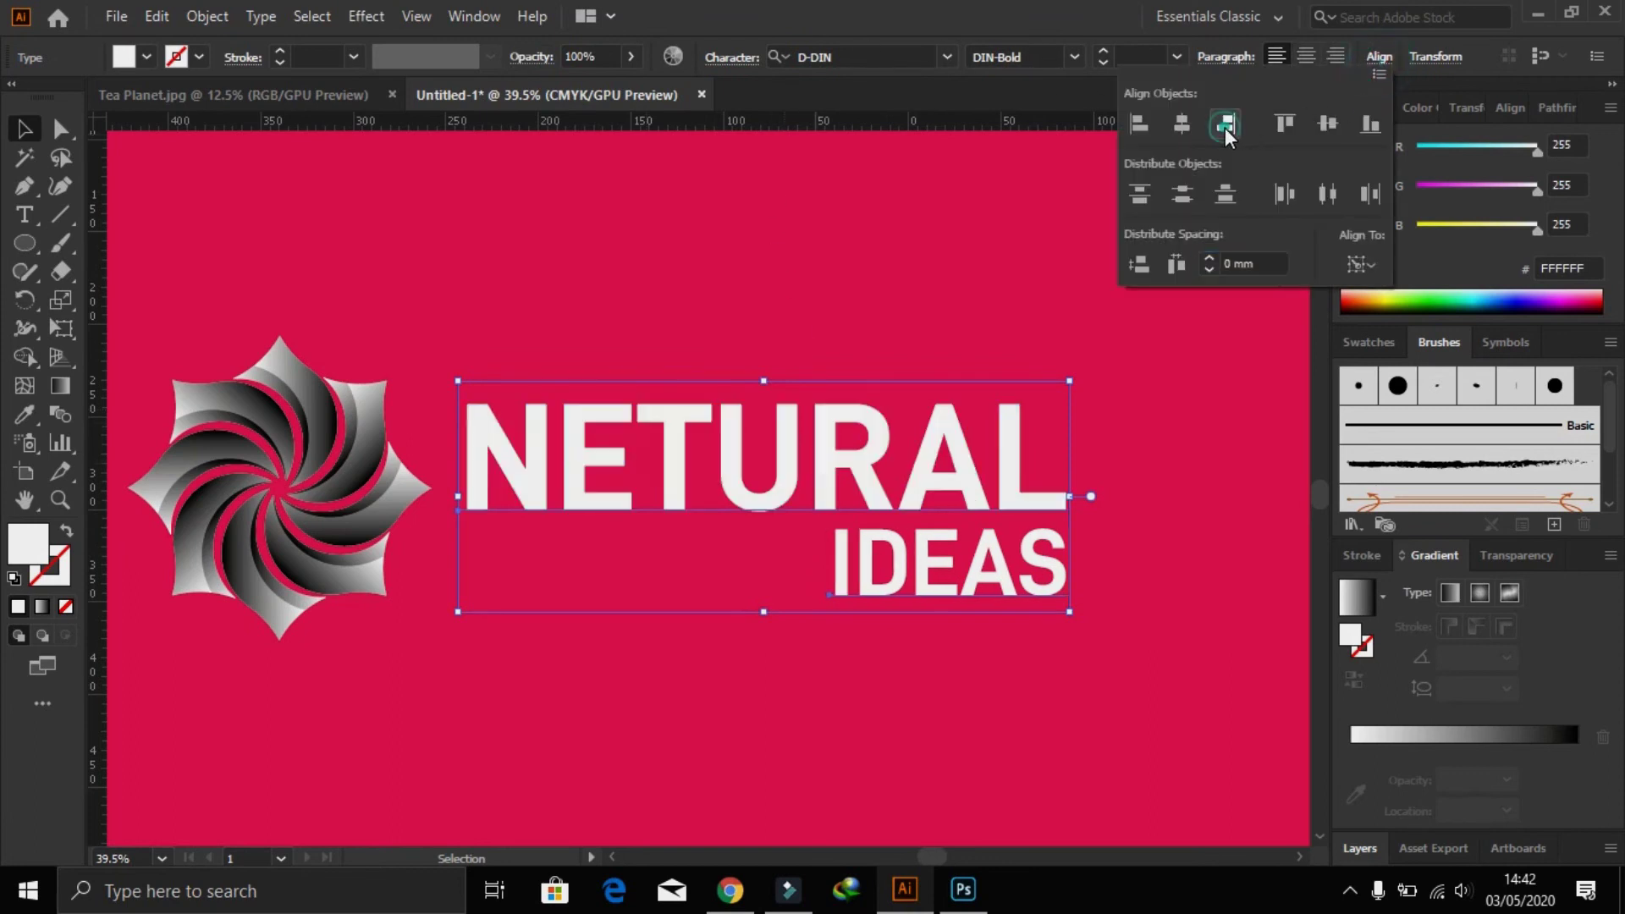
pyautogui.click(1172, 423)
# - Group the two words, nudge them up beside the swirl, and group them with the swirl
pyautogui.click(843, 637)
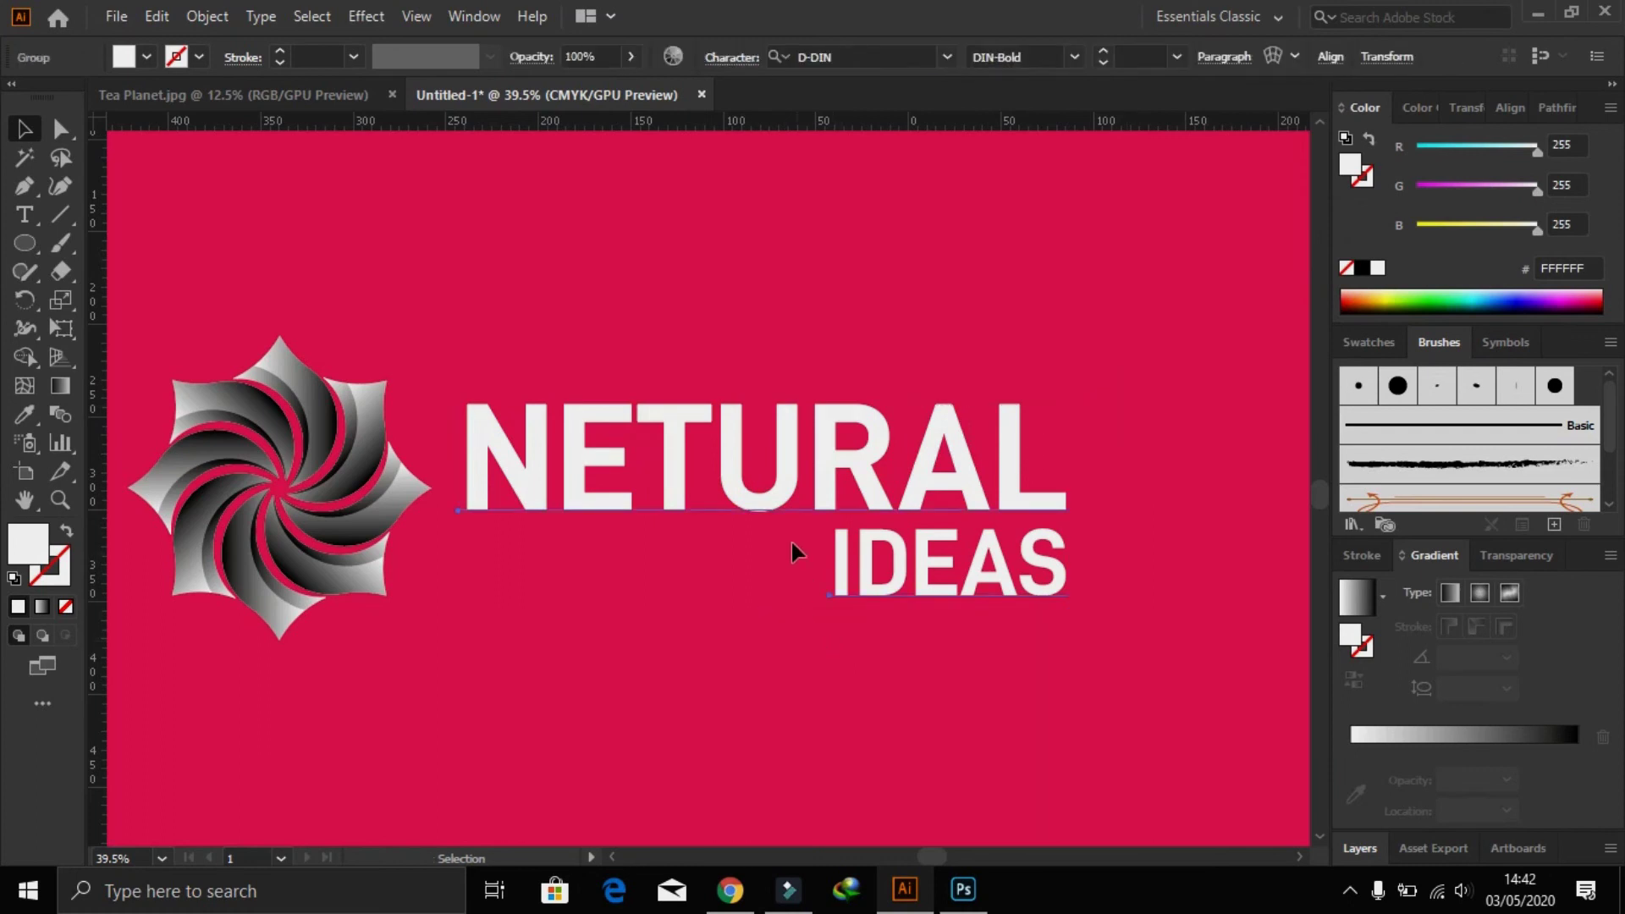
pyautogui.moveTo(779, 507); pyautogui.dragTo(779, 487)
pyautogui.click(684, 633)
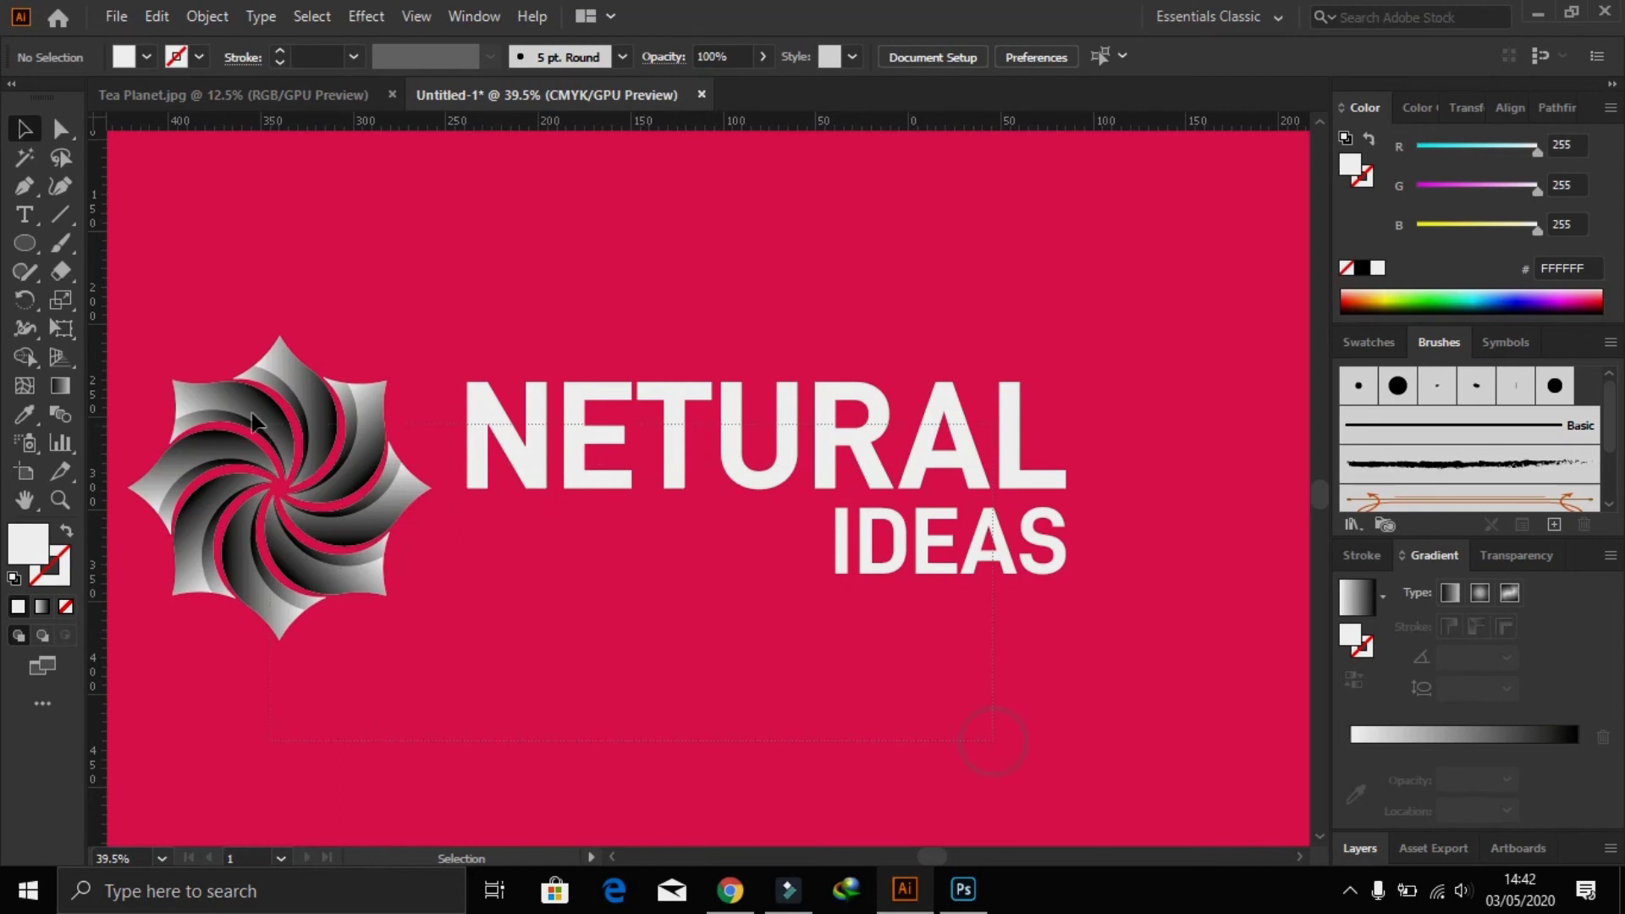
pyautogui.hotkey('ctrl', 'a')
pyautogui.press('a')
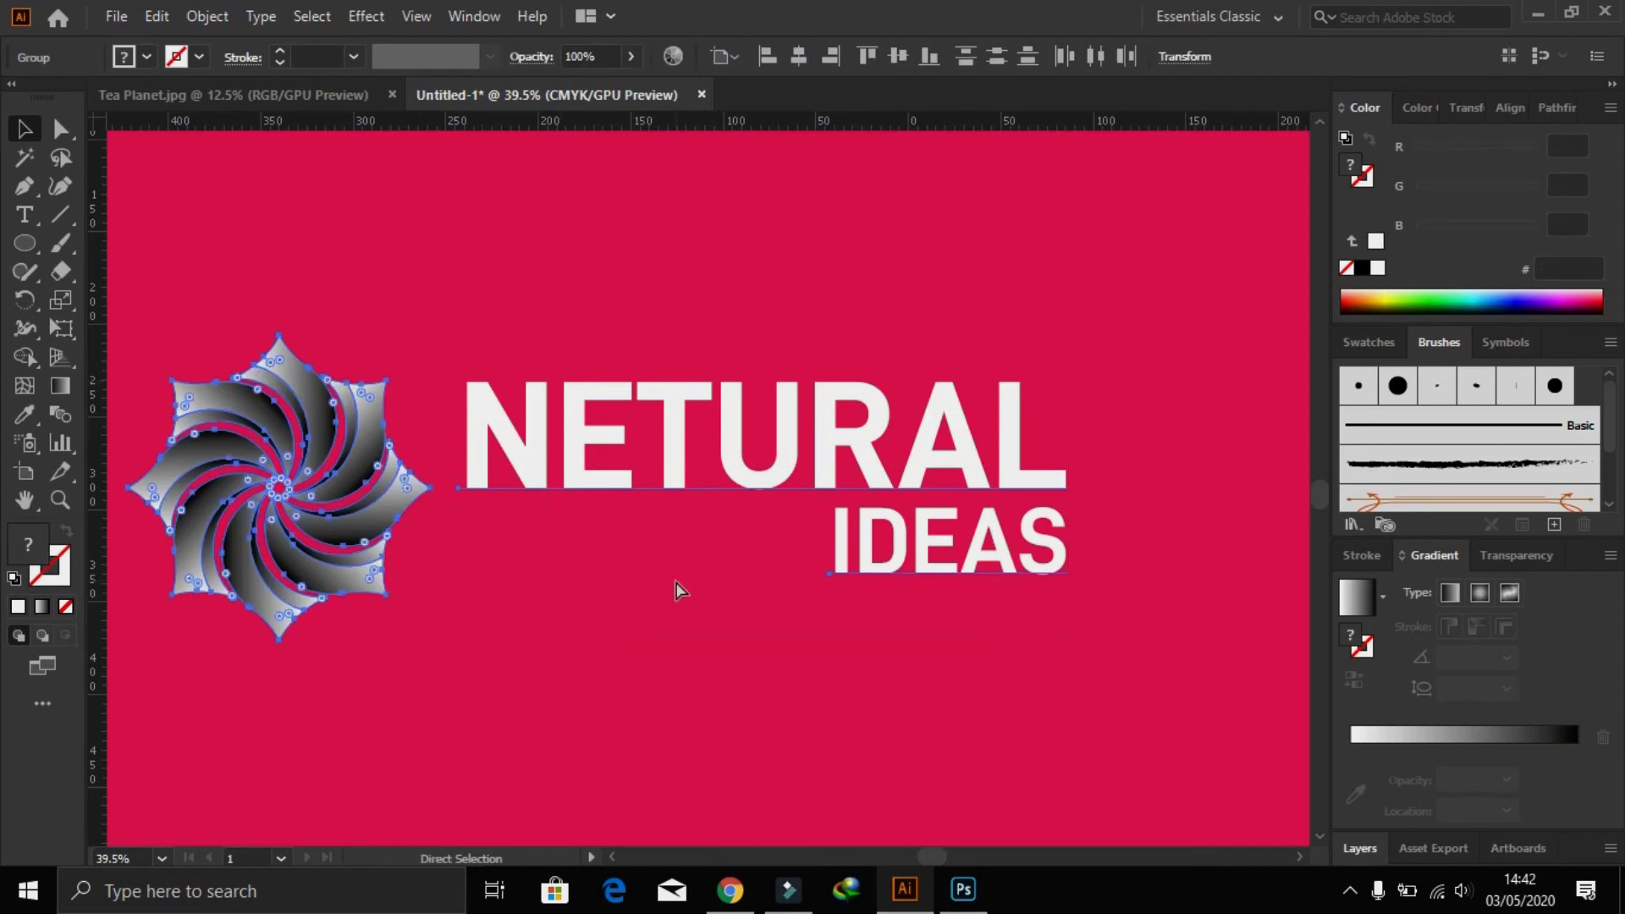
pyautogui.hotkey('ctrl', '-')
pyautogui.hotkey('ctrl', '-')
pyautogui.hotkey('ctrl', '-')
pyautogui.hotkey('ctrl', '-')
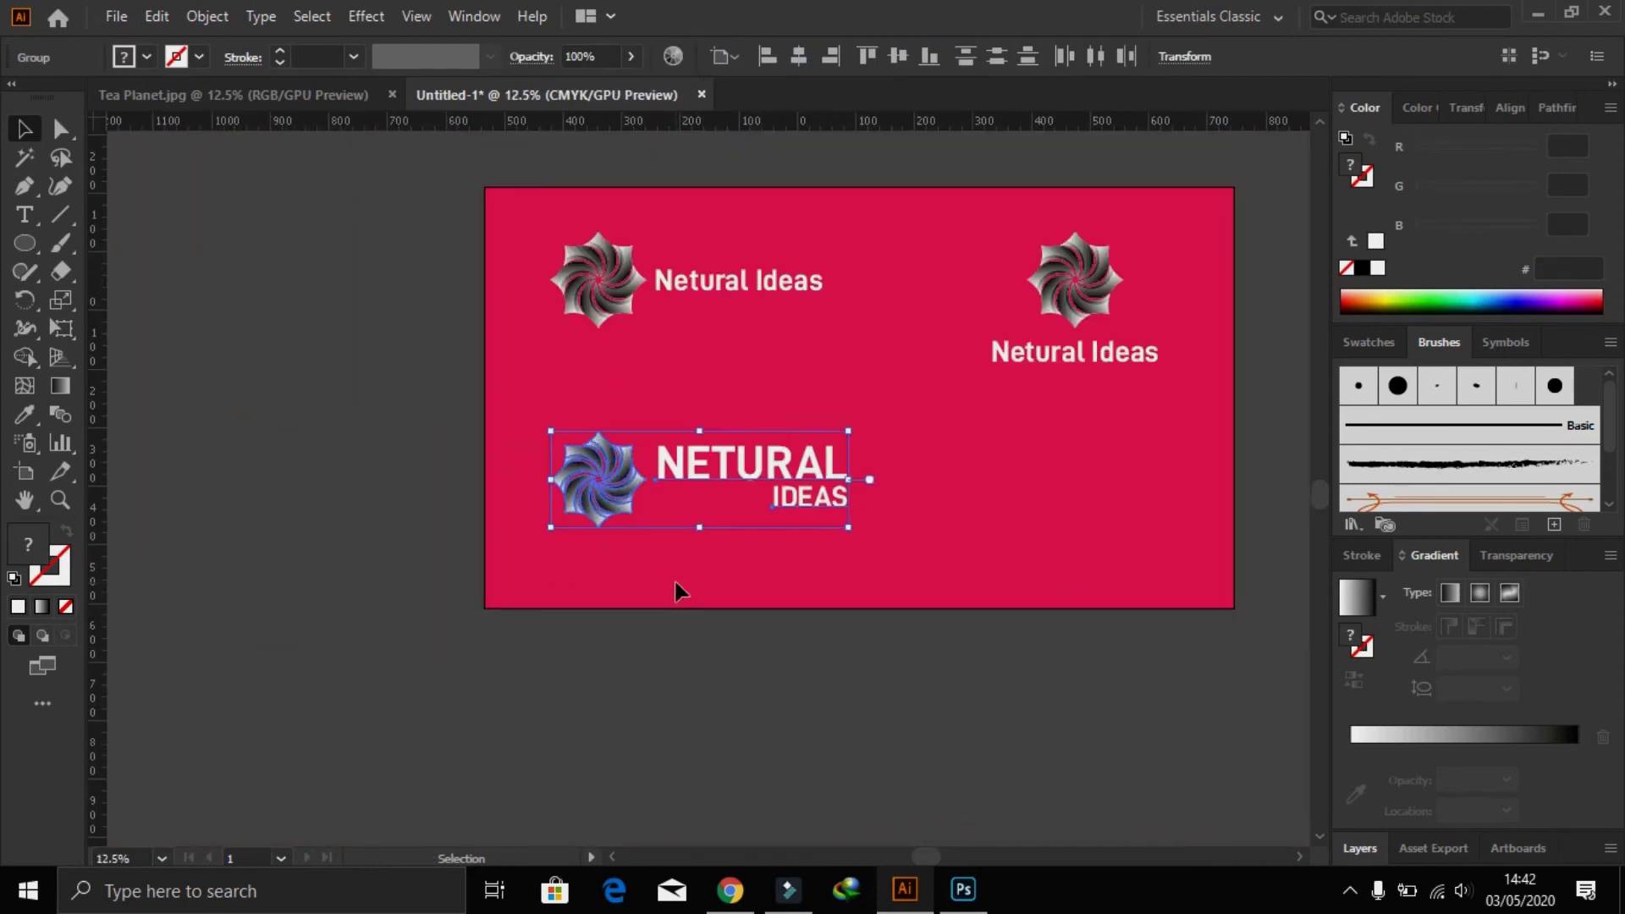
# - Duplicate the stacked logo straight below and ungroup the copy
pyautogui.hscroll(5, 1114, 554)
pyautogui.click(1005, 570)
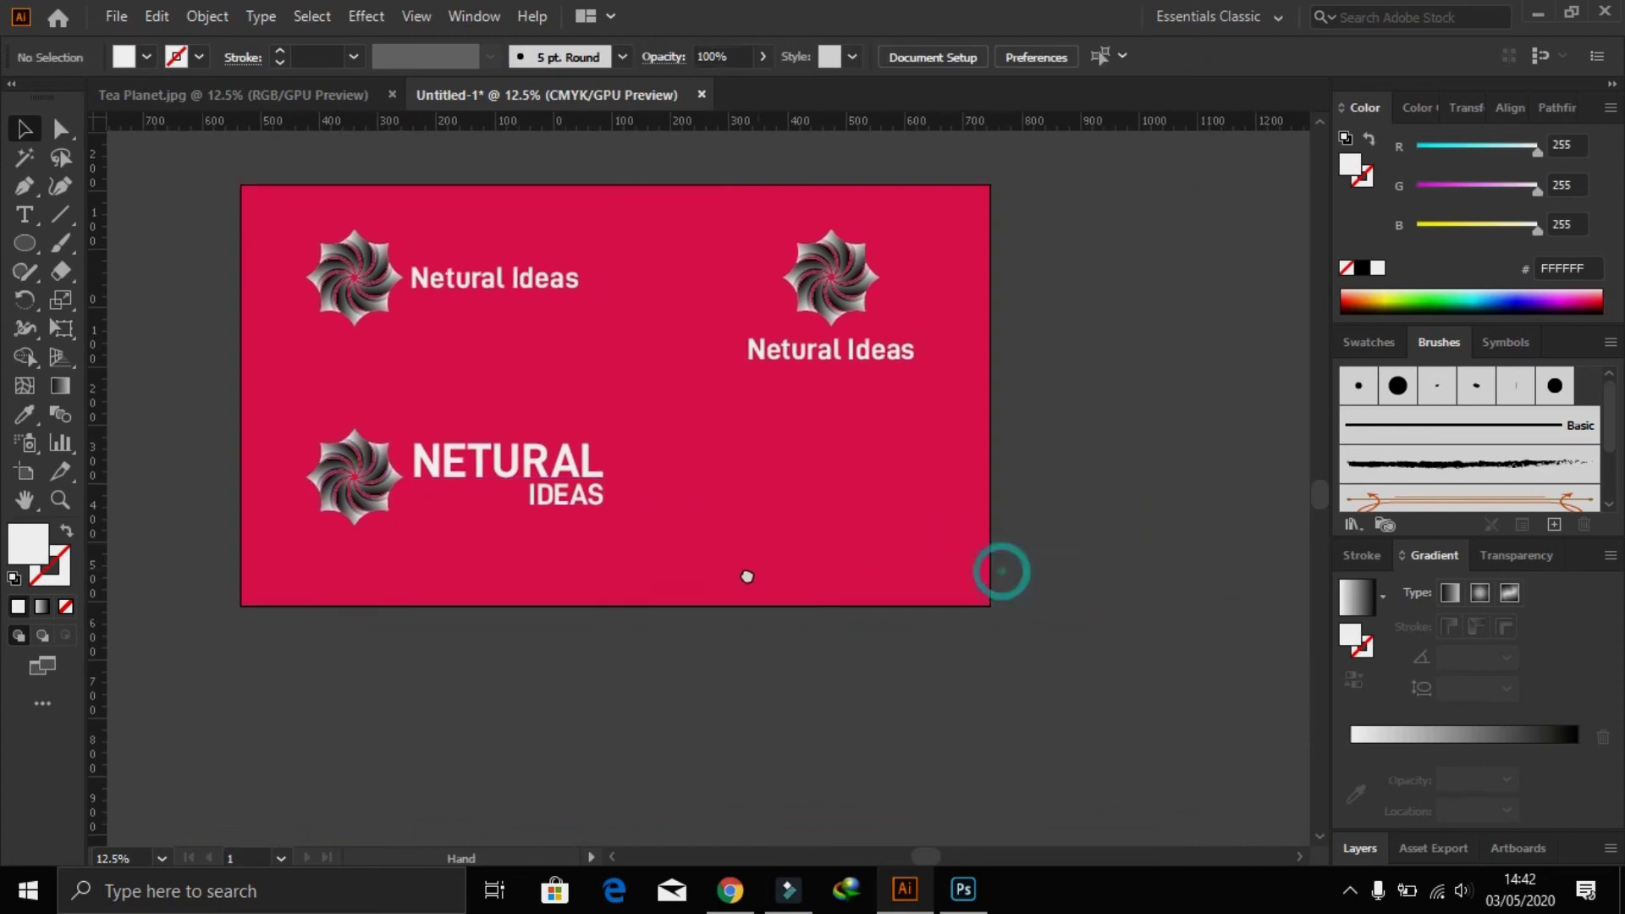
pyautogui.click(788, 374)
pyautogui.moveTo(814, 303); pyautogui.dragTo(841, 476)
pyautogui.click(805, 617)
pyautogui.press('z')
pyautogui.moveTo(742, 401)
pyautogui.mouseDown()
pyautogui.moveTo(1174, 573)
pyautogui.moveTo(1106, 671)
pyautogui.moveTo(715, 513)
pyautogui.mouseUp()
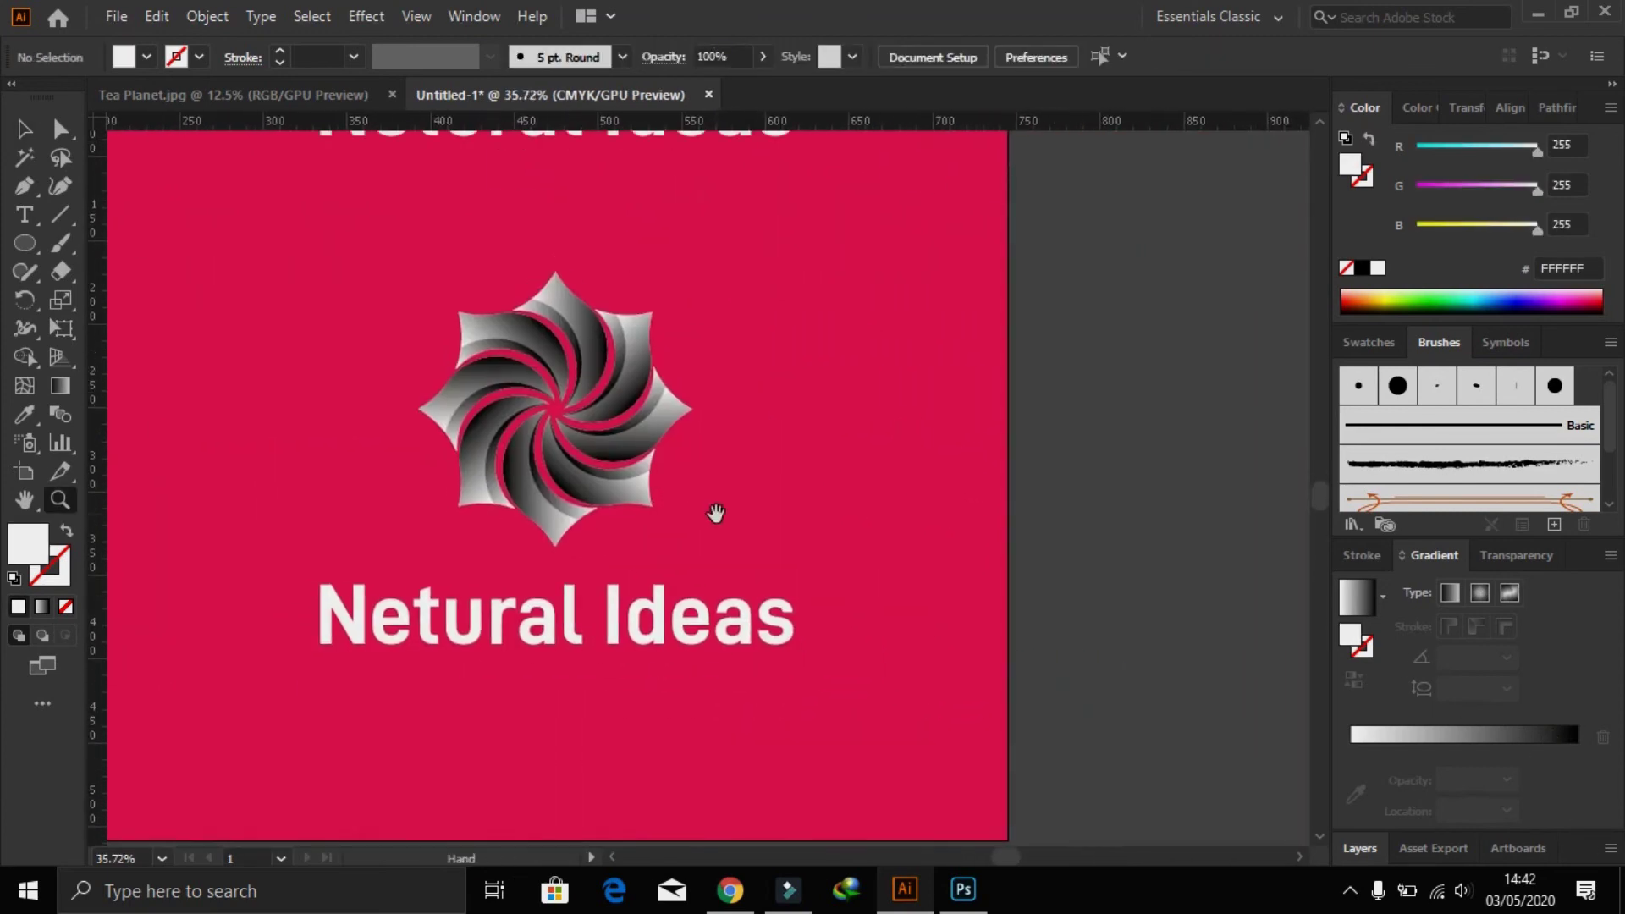
pyautogui.click(24, 129)
pyautogui.click(580, 624)
pyautogui.rightClick(582, 612)
pyautogui.click(652, 396)
# - Set the copy's Netural Ideas text to All Caps
pyautogui.keyDown('shift'); pyautogui.click(623, 448); pyautogui.keyUp('shift')
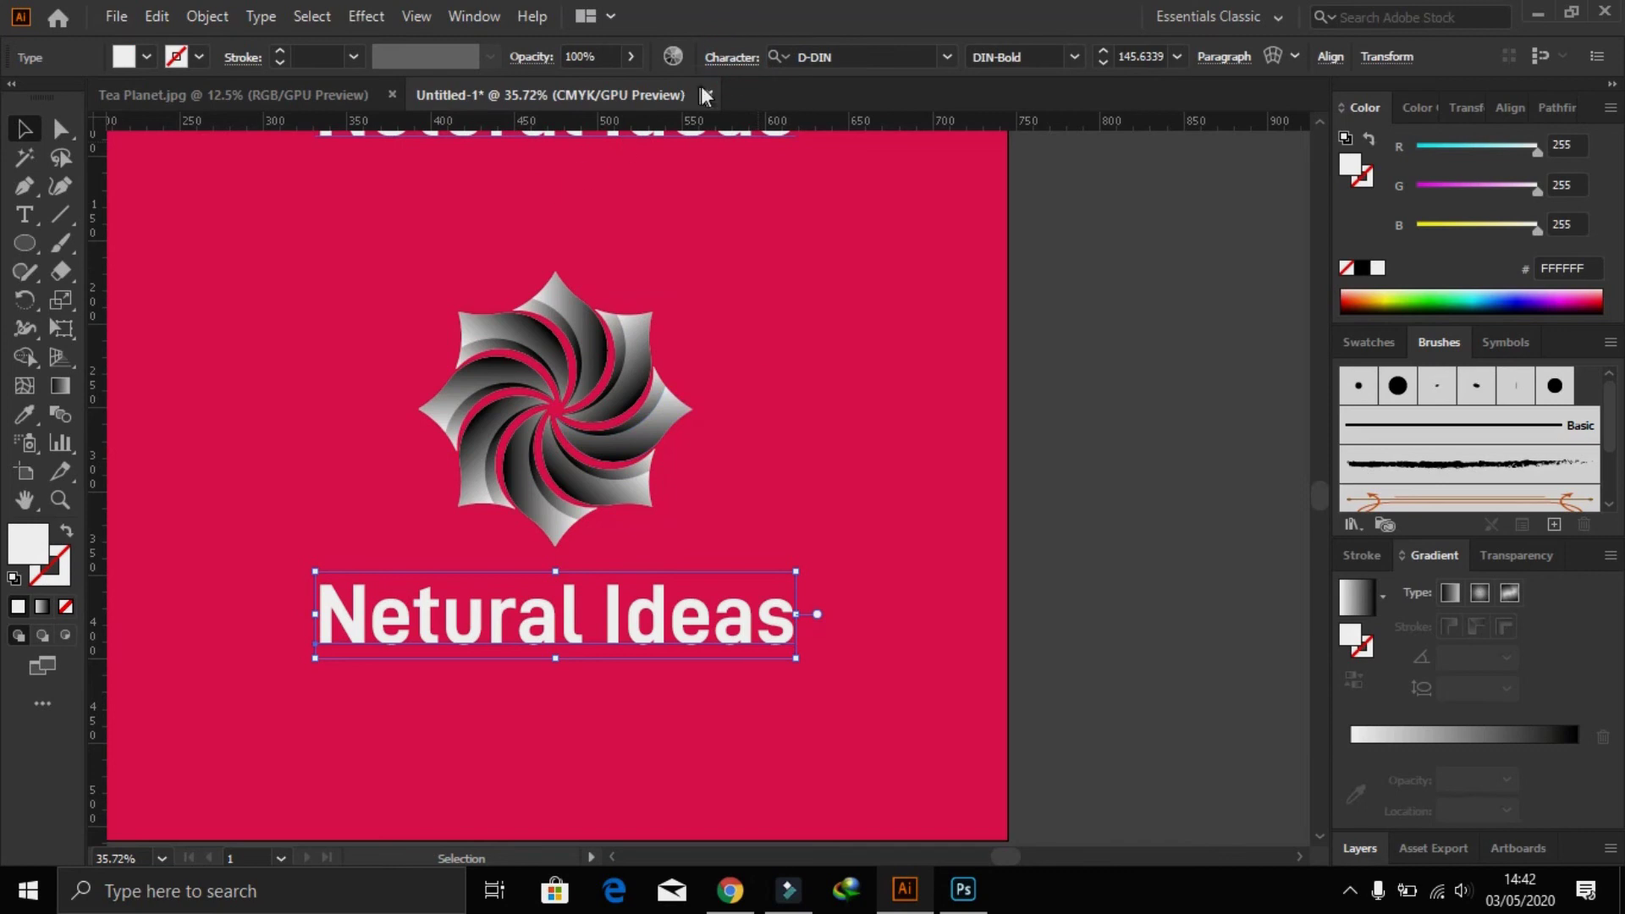
pyautogui.click(732, 56)
pyautogui.click(508, 303)
pyautogui.click(716, 513)
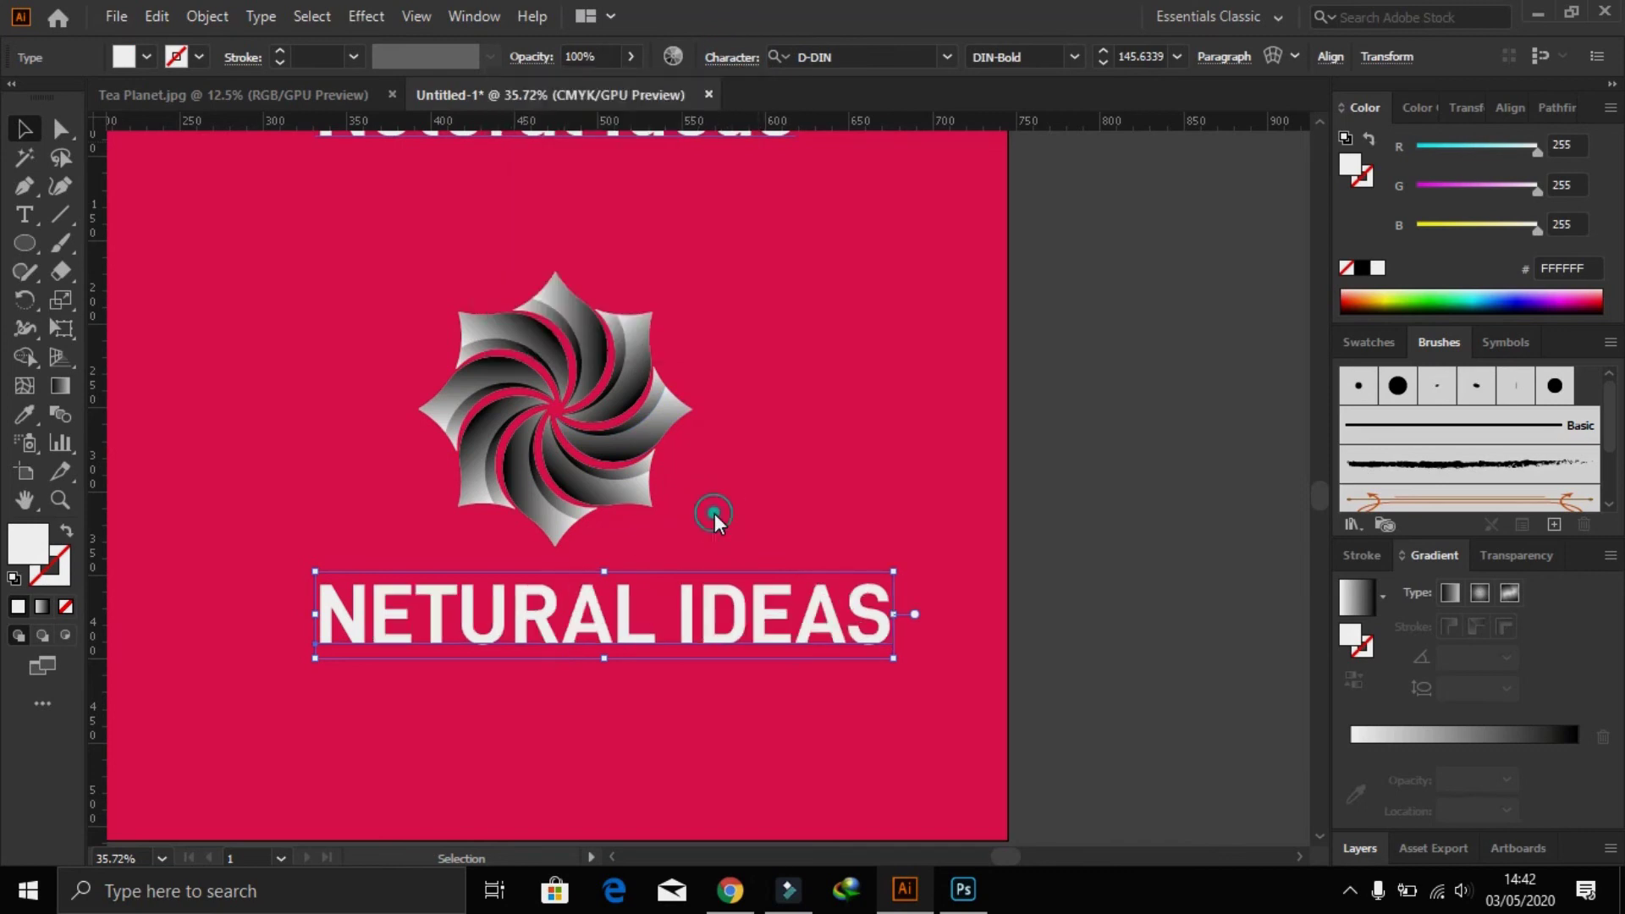
pyautogui.click(669, 634)
pyautogui.rightClick(685, 623)
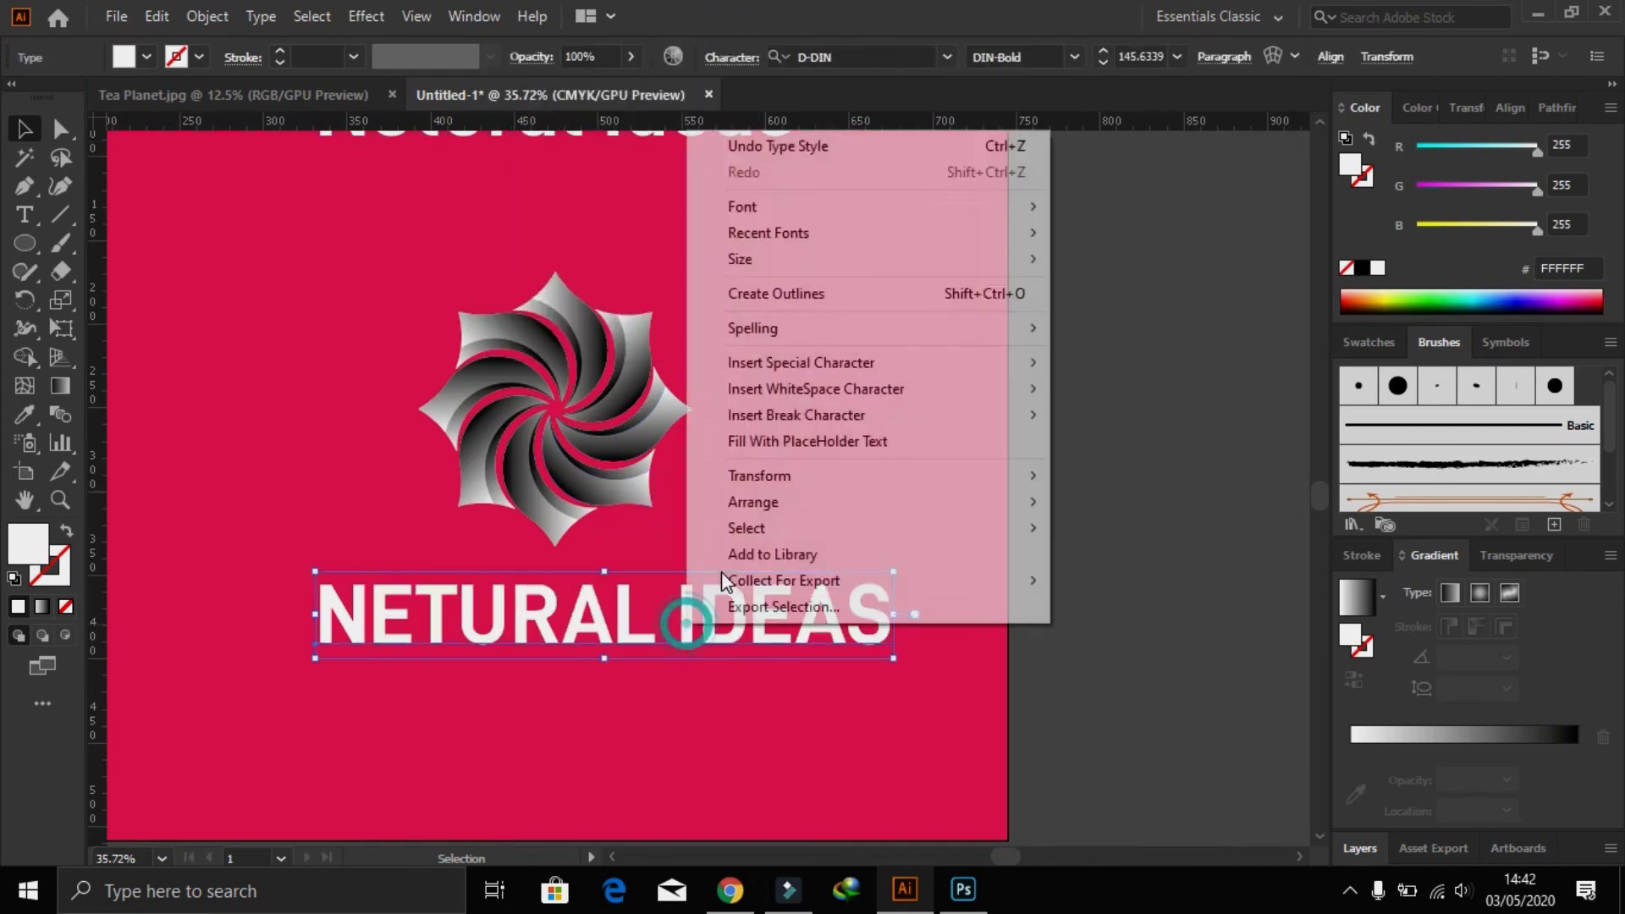
pyautogui.moveTo(753, 328)
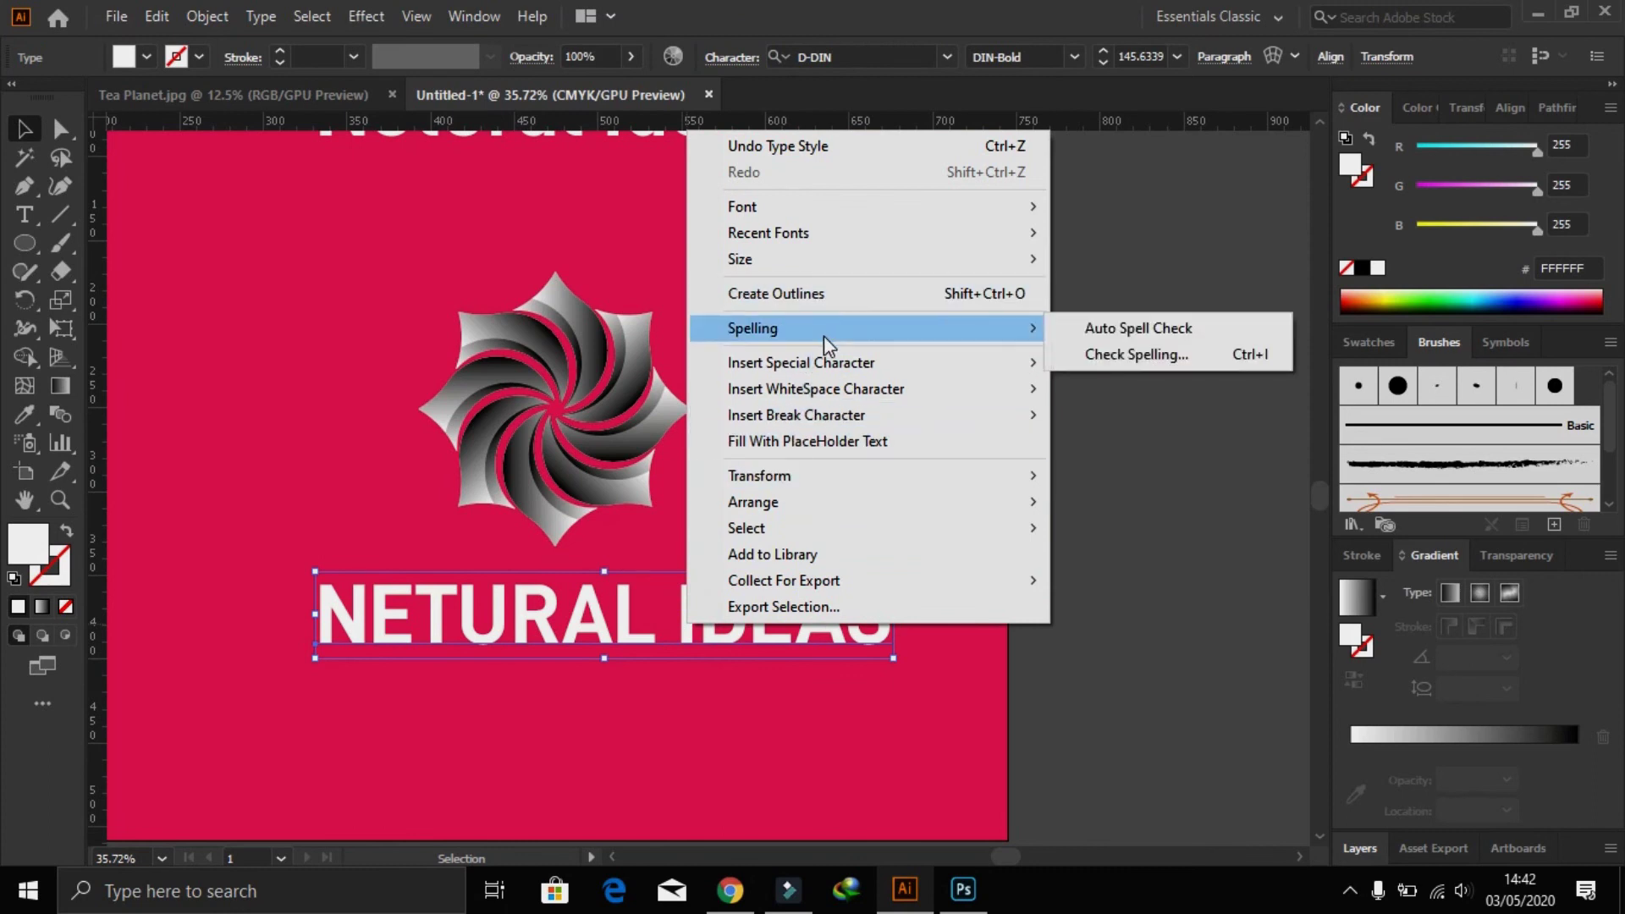
pyautogui.click(664, 567)
pyautogui.click(681, 605)
# - Delete NETURAL and the space from the text, leaving only IDEAS
pyautogui.doubleClick(681, 605)
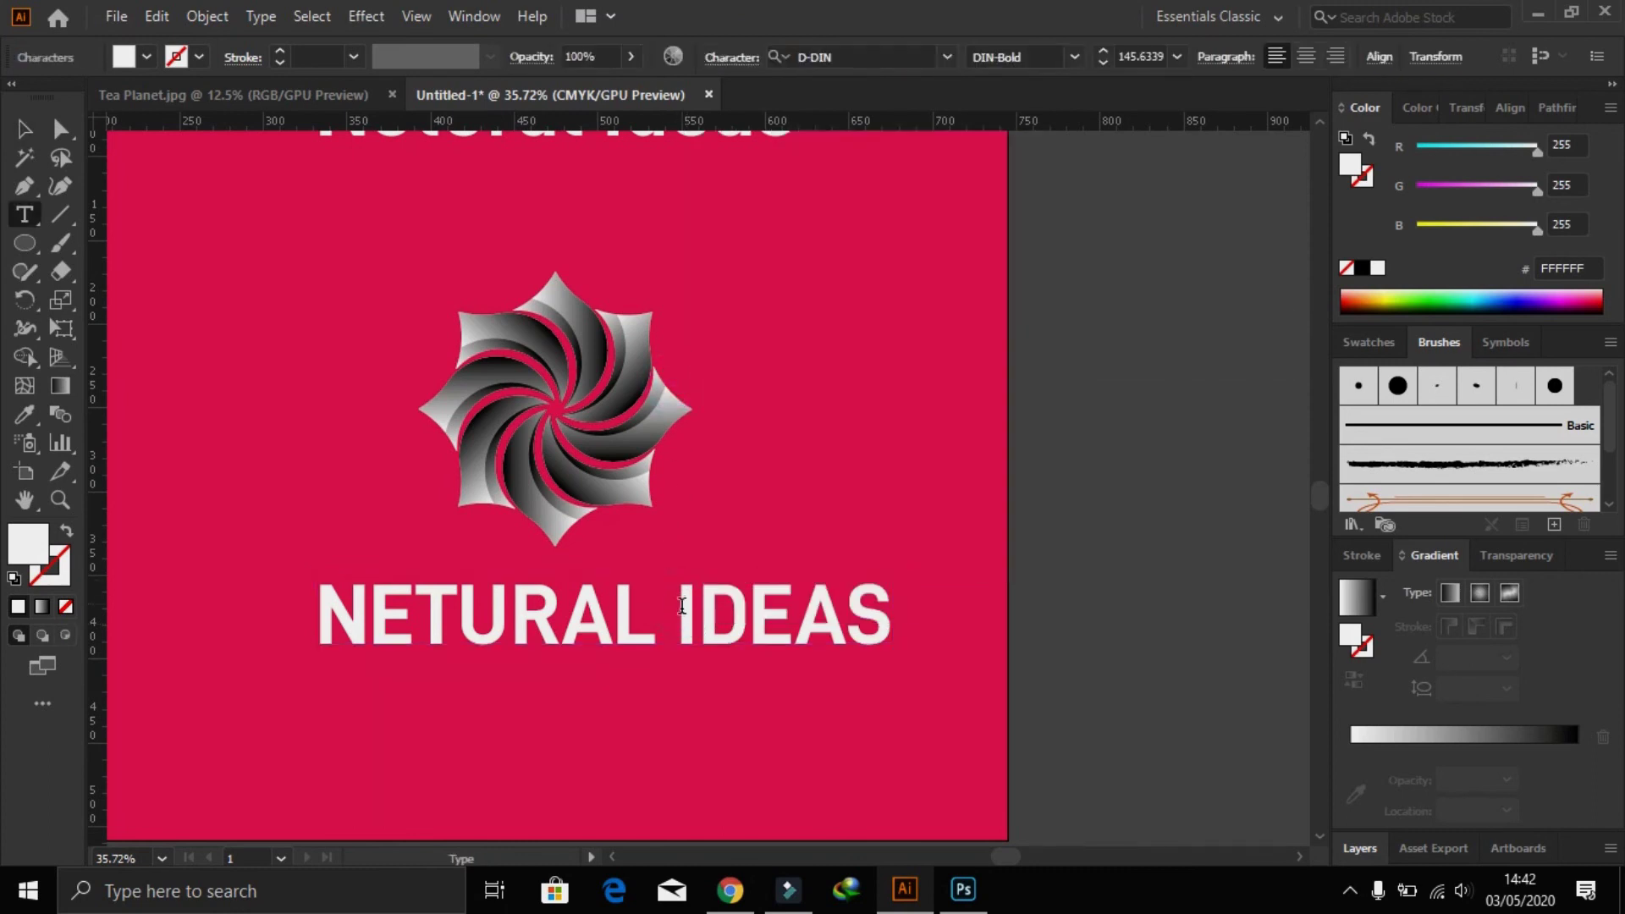
pyautogui.moveTo(677, 610); pyautogui.dragTo(329, 570)
pyautogui.press('BackSpace')
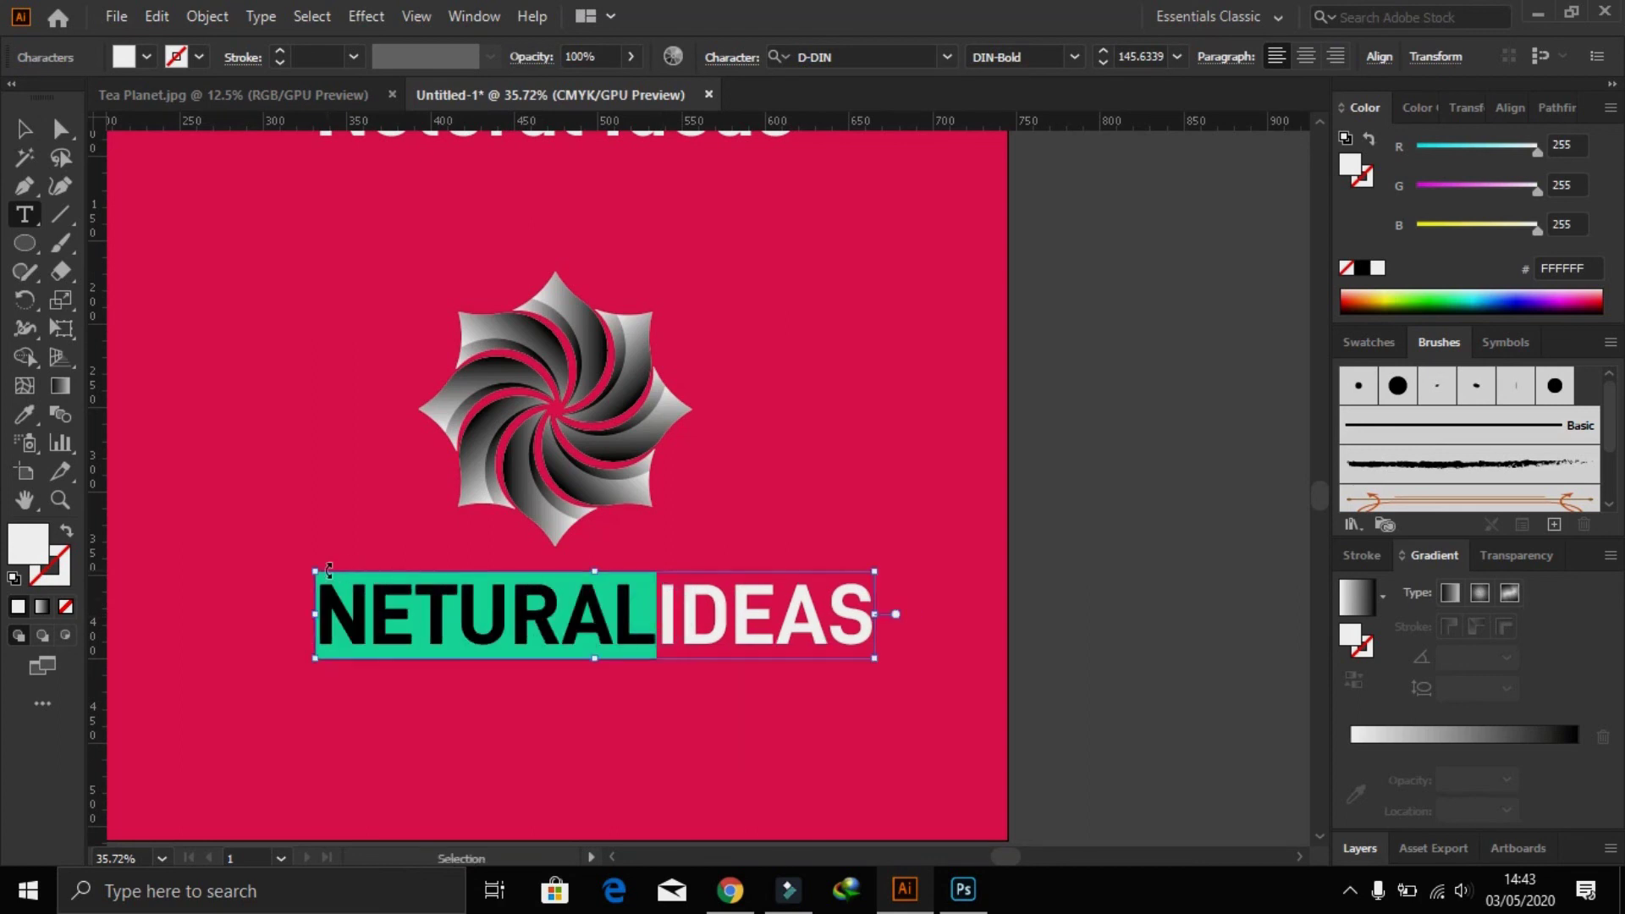
pyautogui.press('BackSpace')
pyautogui.click(23, 128)
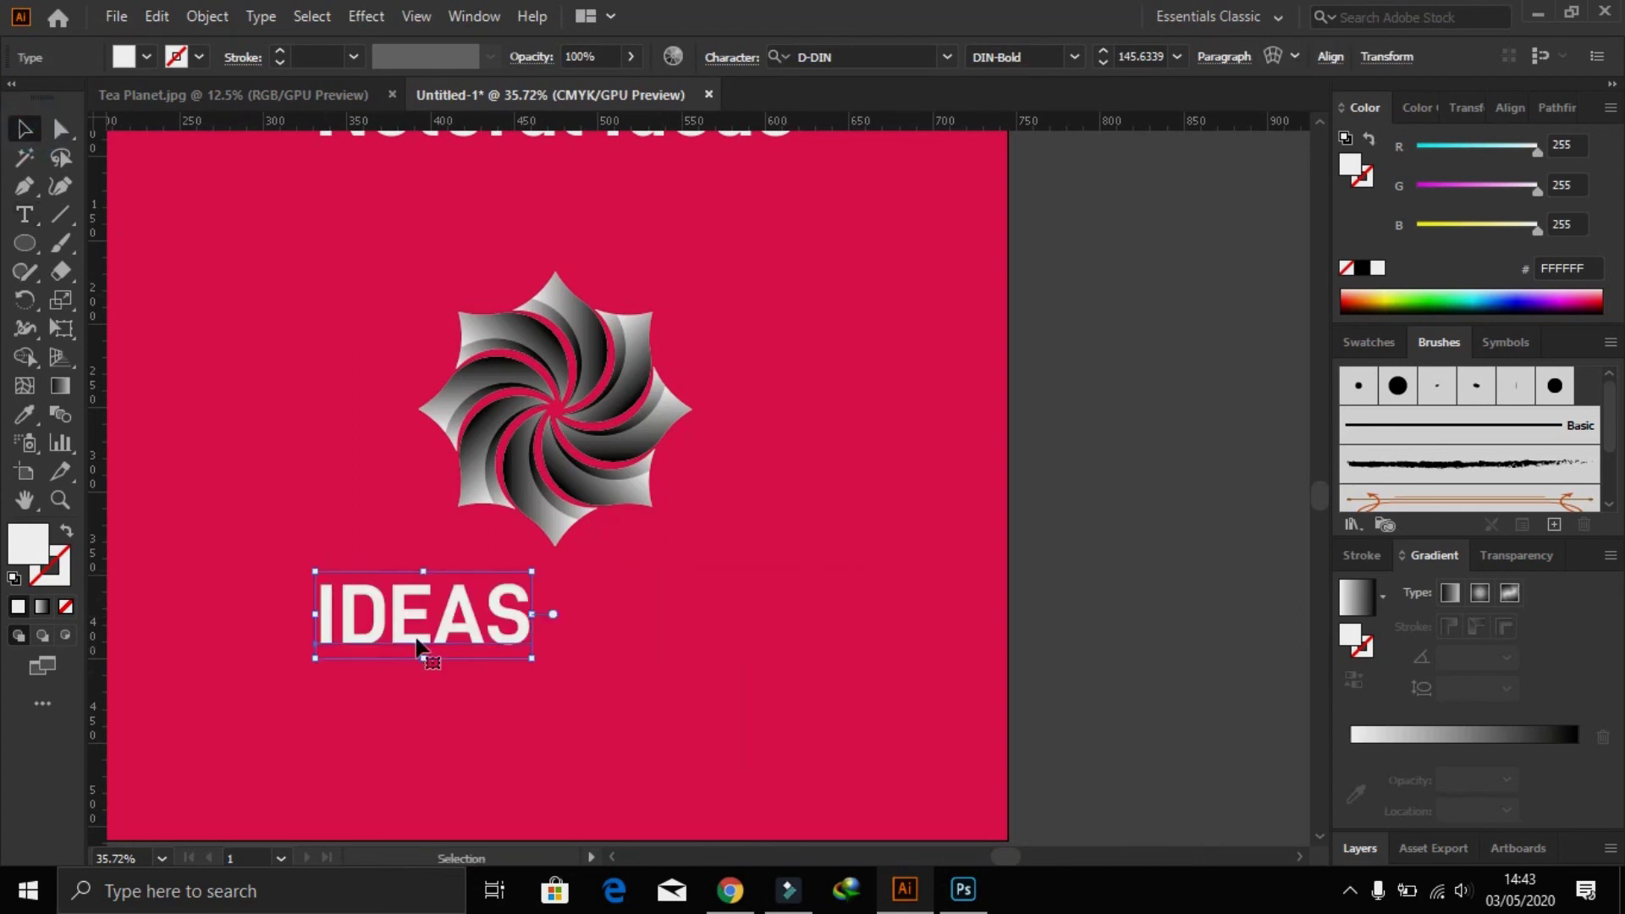
# - Place a copy of IDEAS to the left and retype it as NETURAL
pyautogui.moveTo(417, 648)
pyautogui.mouseDown()
pyautogui.moveTo(826, 647)
pyautogui.moveTo(328, 625)
pyautogui.mouseUp()
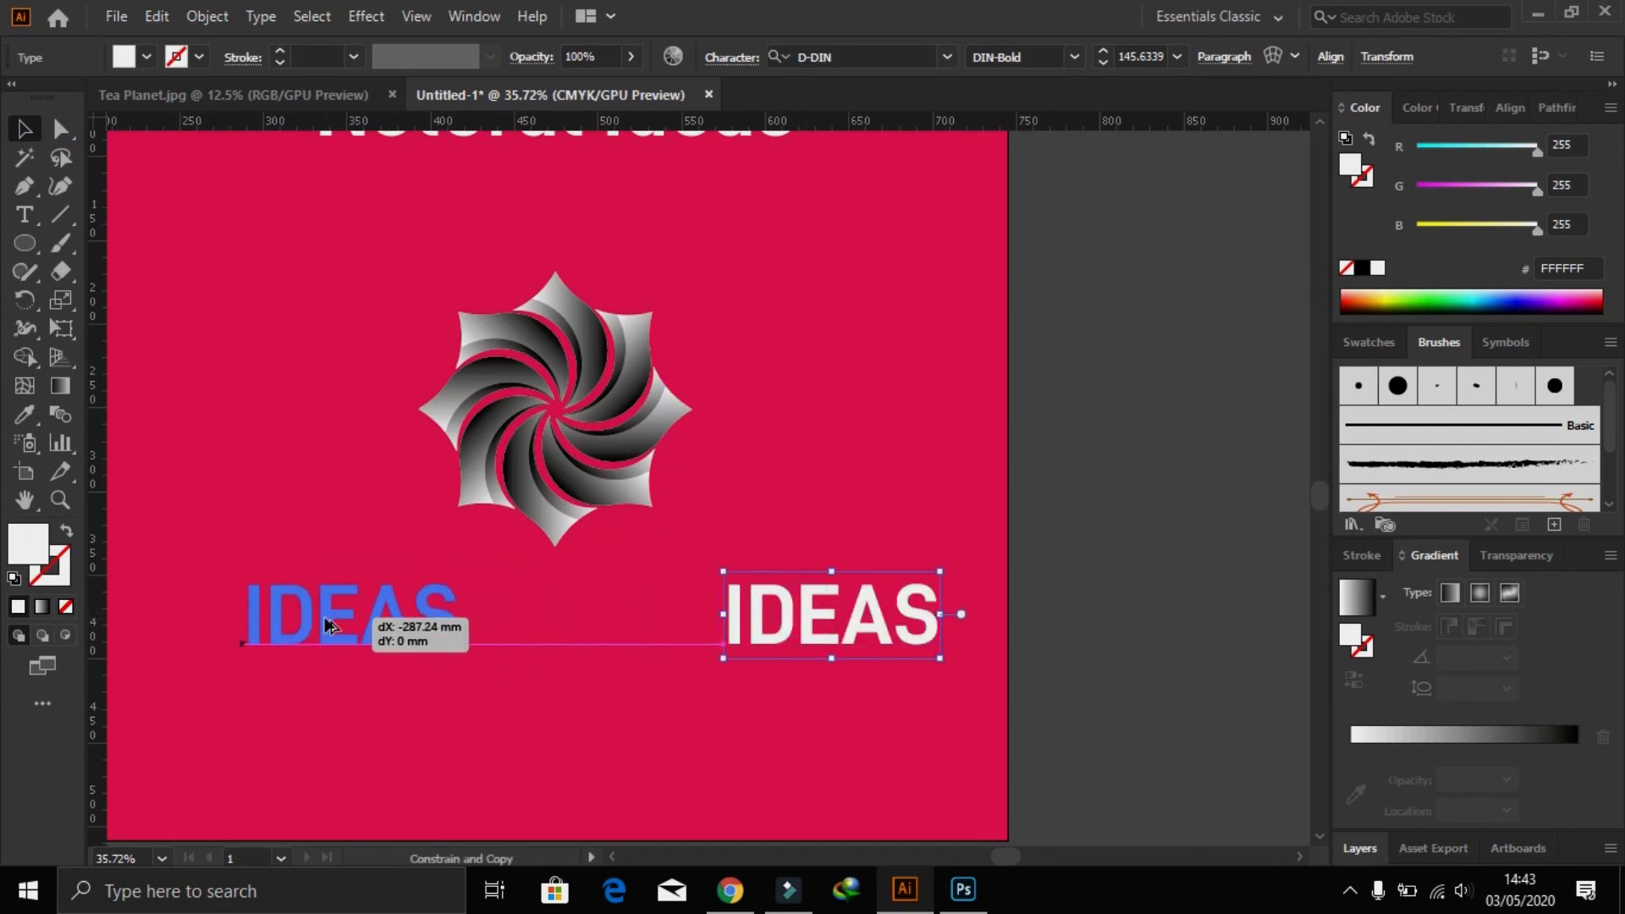
pyautogui.doubleClick(328, 625)
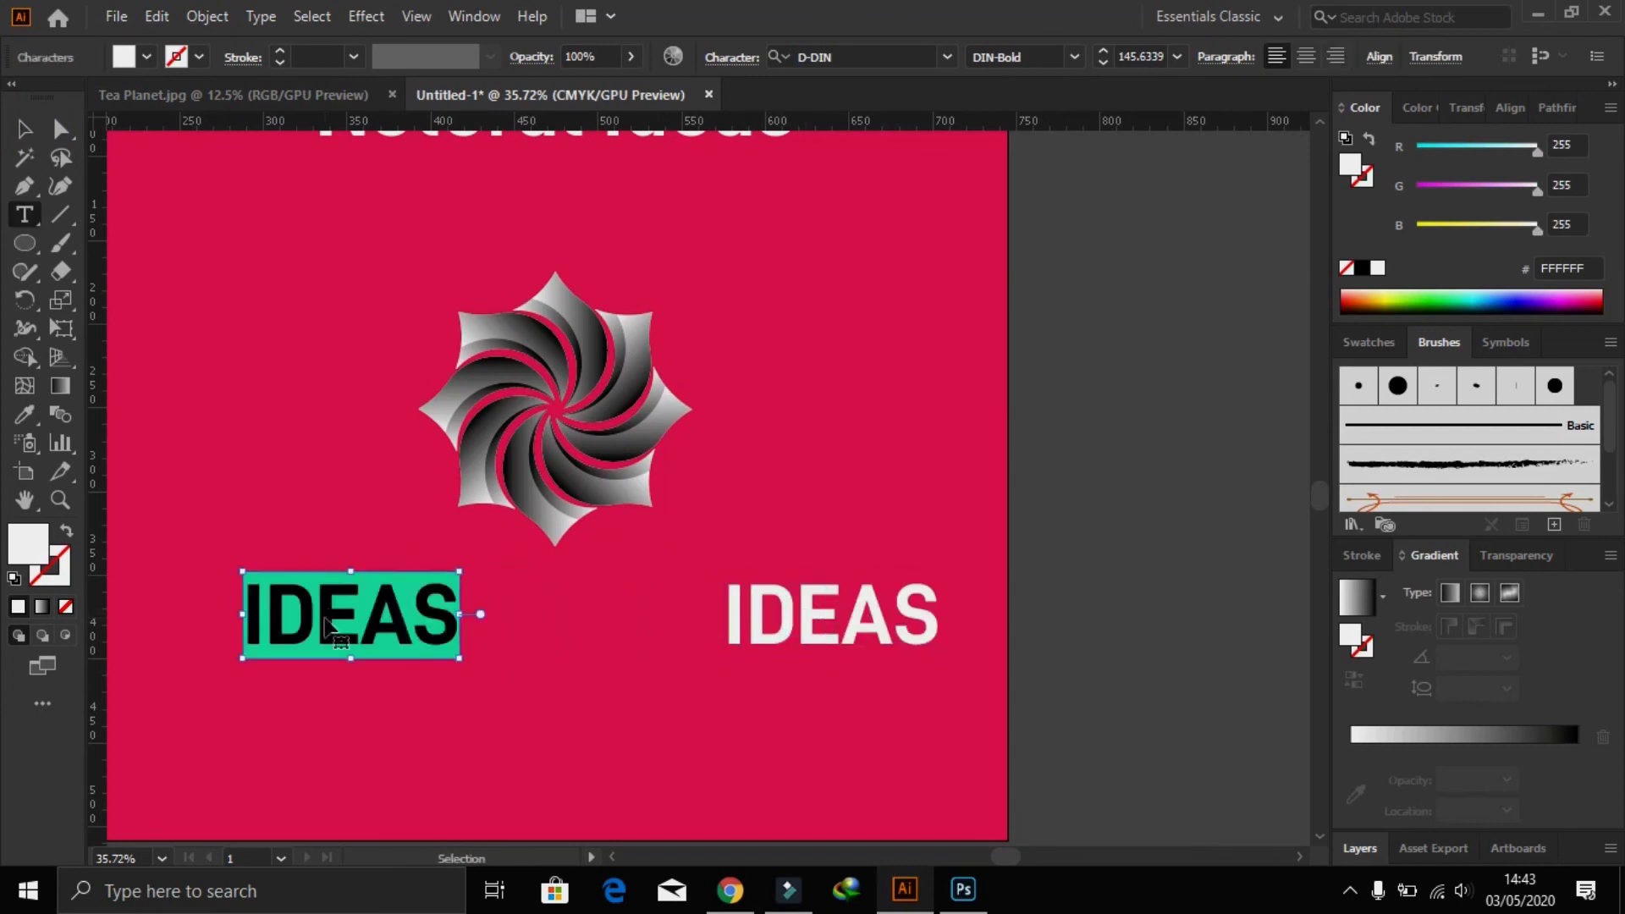
pyautogui.hotkey('ctrl', 'v')
pyautogui.click(23, 129)
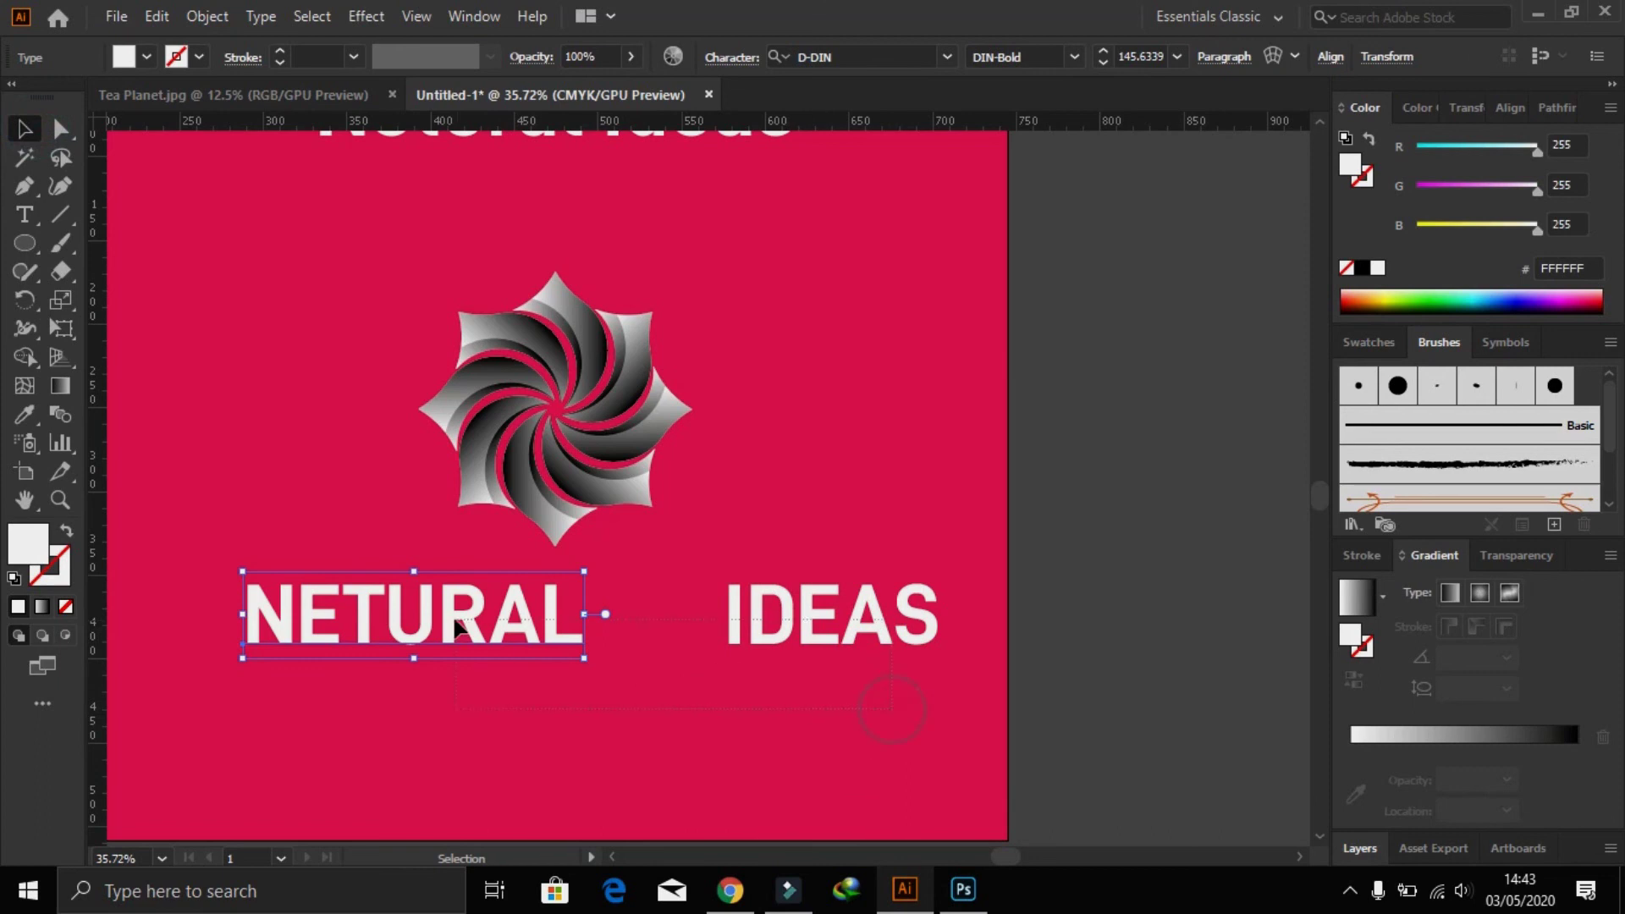
pyautogui.keyDown('shift'); pyautogui.click(829, 616); pyautogui.keyUp('shift')
# - Group NETURAL and IDEAS, shift NETURAL left, and drop the swirl between the two words
pyautogui.hotkey('ctrl', 'g')
pyautogui.click(454, 626)
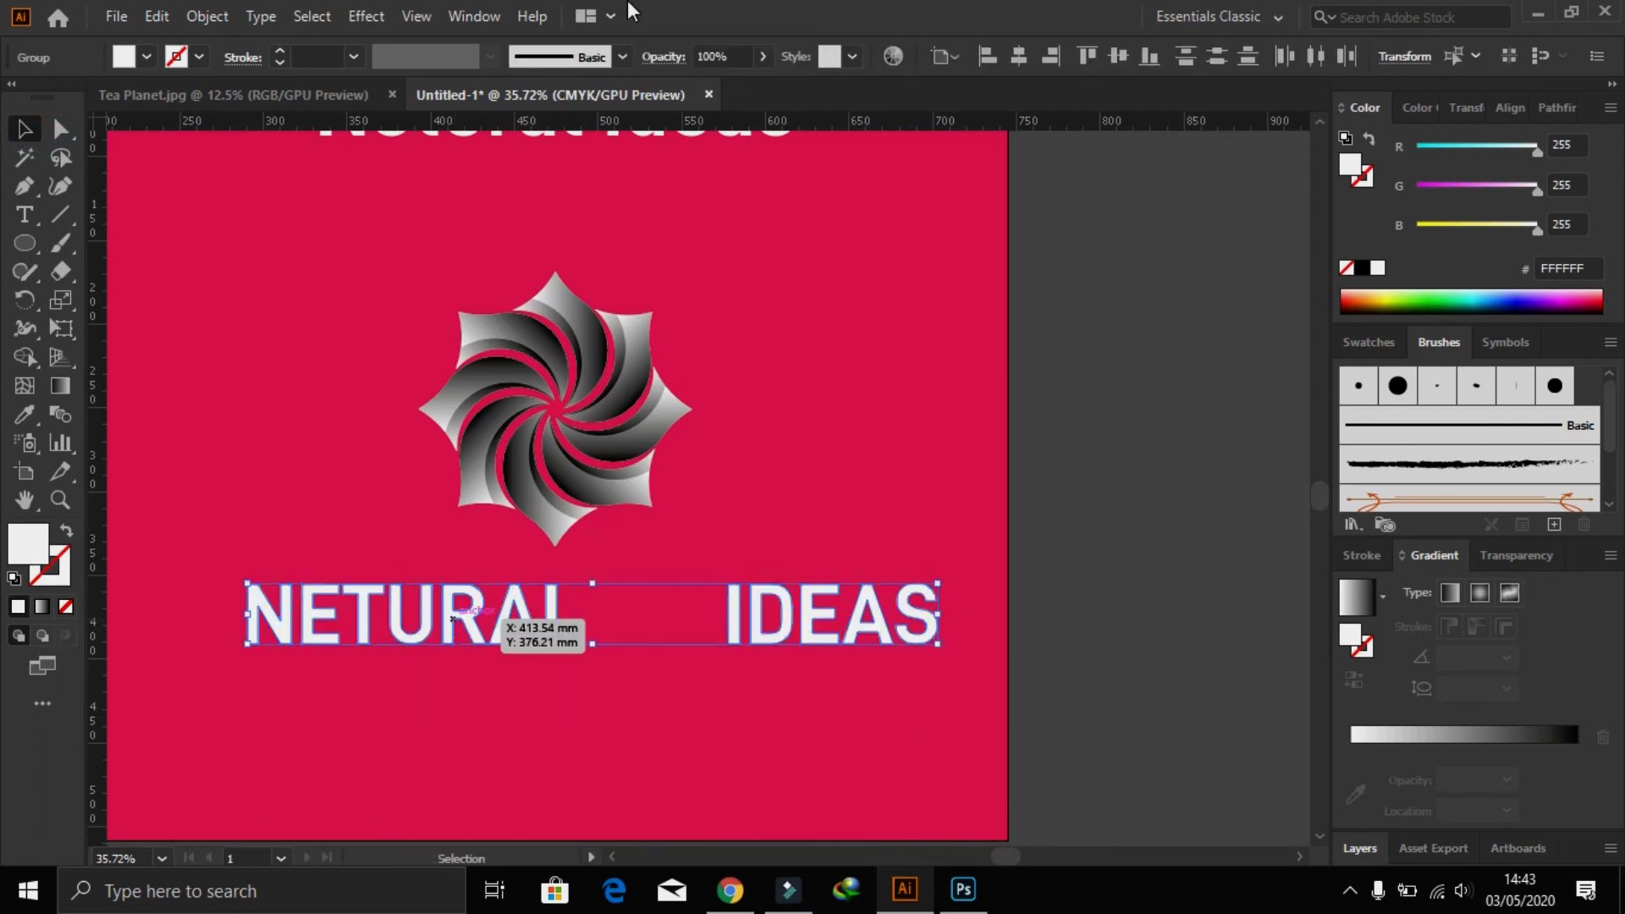
pyautogui.click(812, 406)
pyautogui.moveTo(813, 406); pyautogui.dragTo(1022, 423)
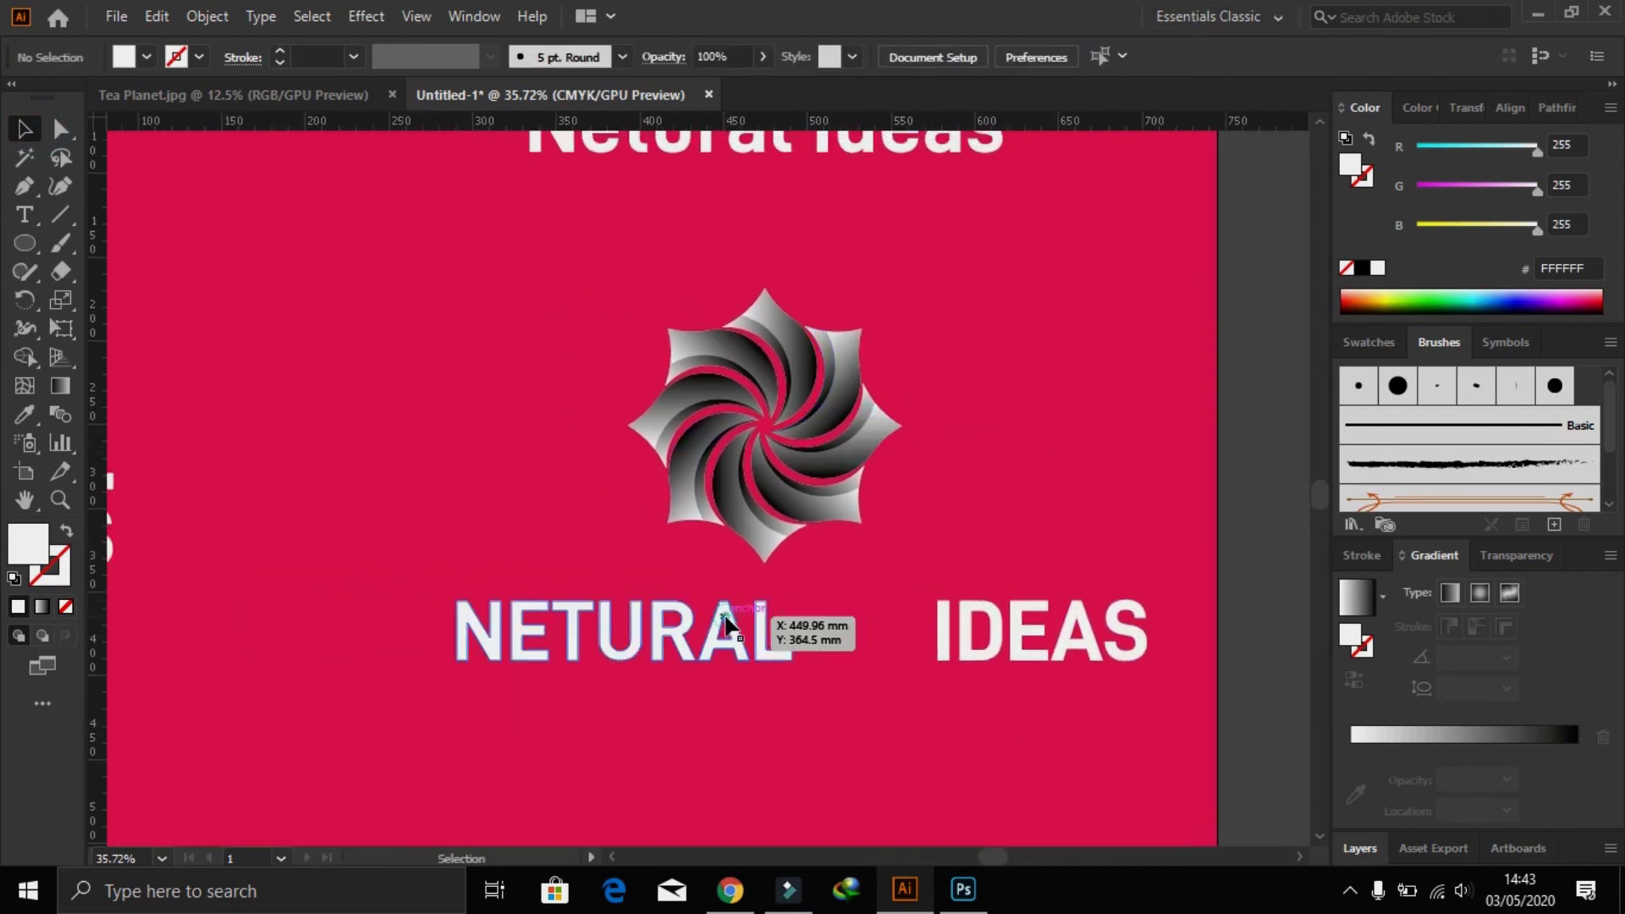
pyautogui.moveTo(726, 624); pyautogui.dragTo(534, 583)
pyautogui.moveTo(746, 534); pyautogui.dragTo(746, 738)
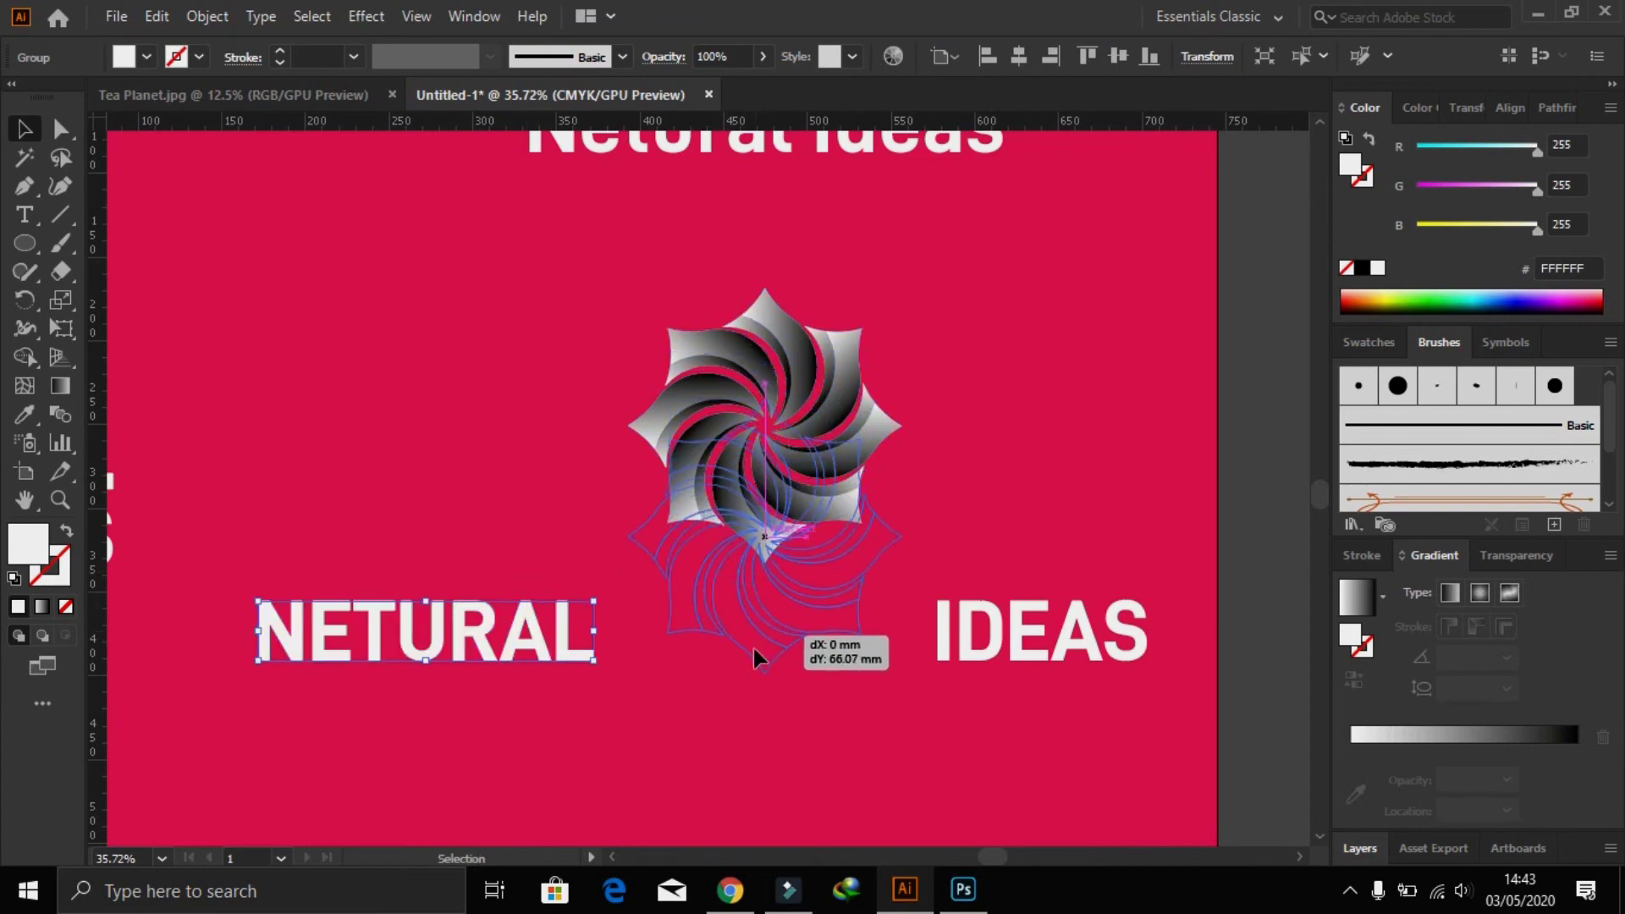
# - Select NETURAL, the swirl and IDEAS together, and move the split-text logo up the artboard
pyautogui.click(469, 337)
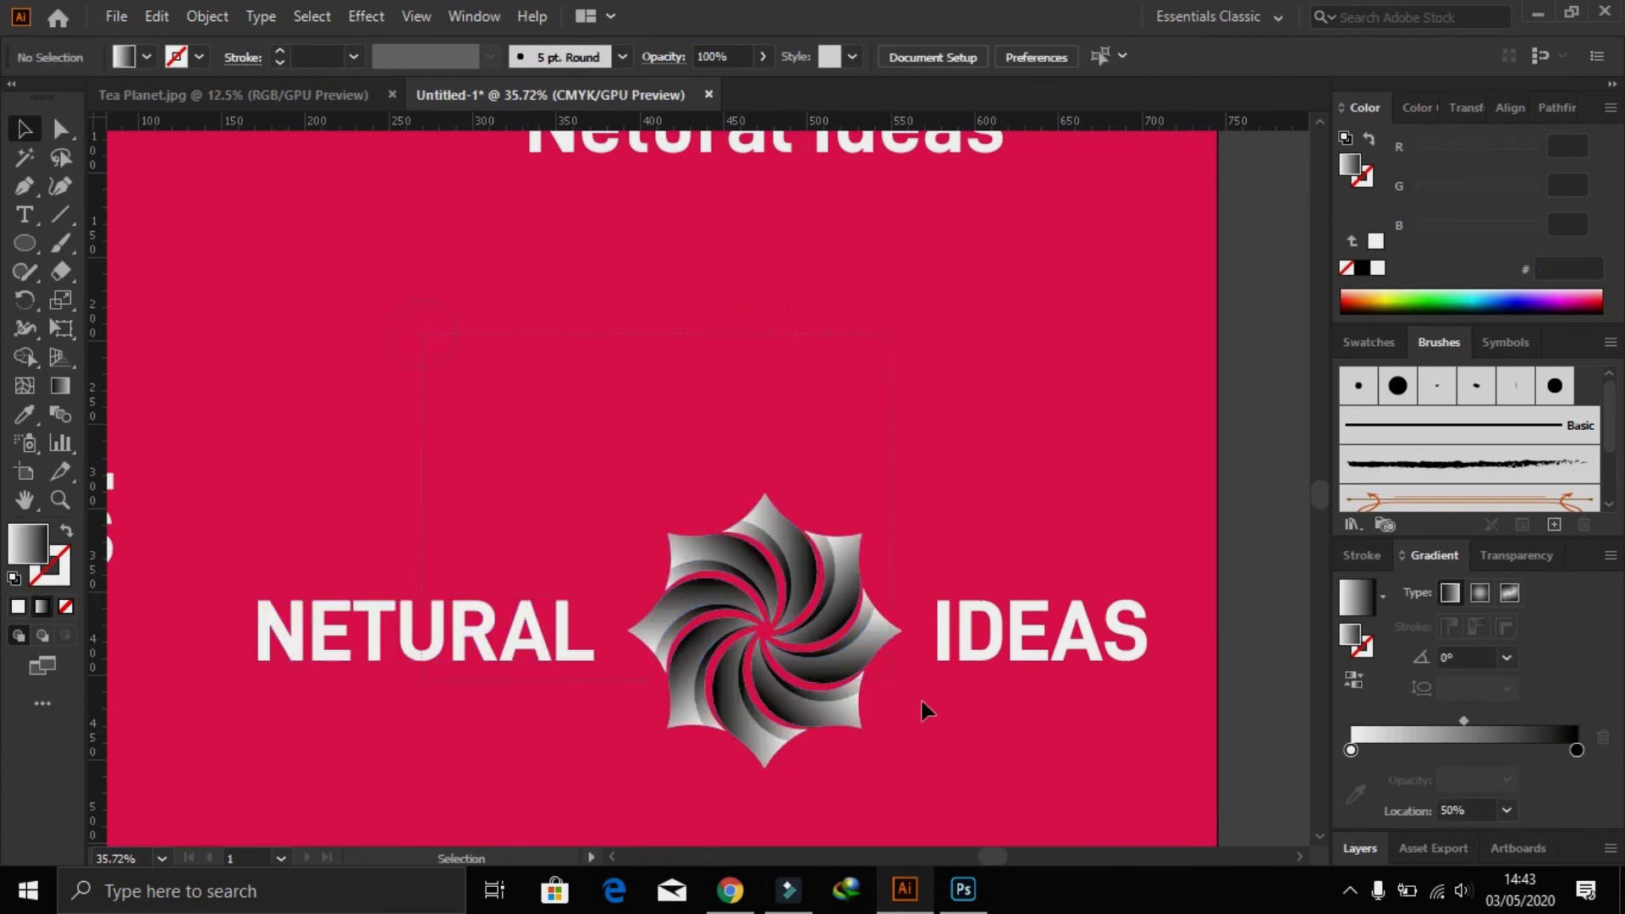
pyautogui.click(943, 643)
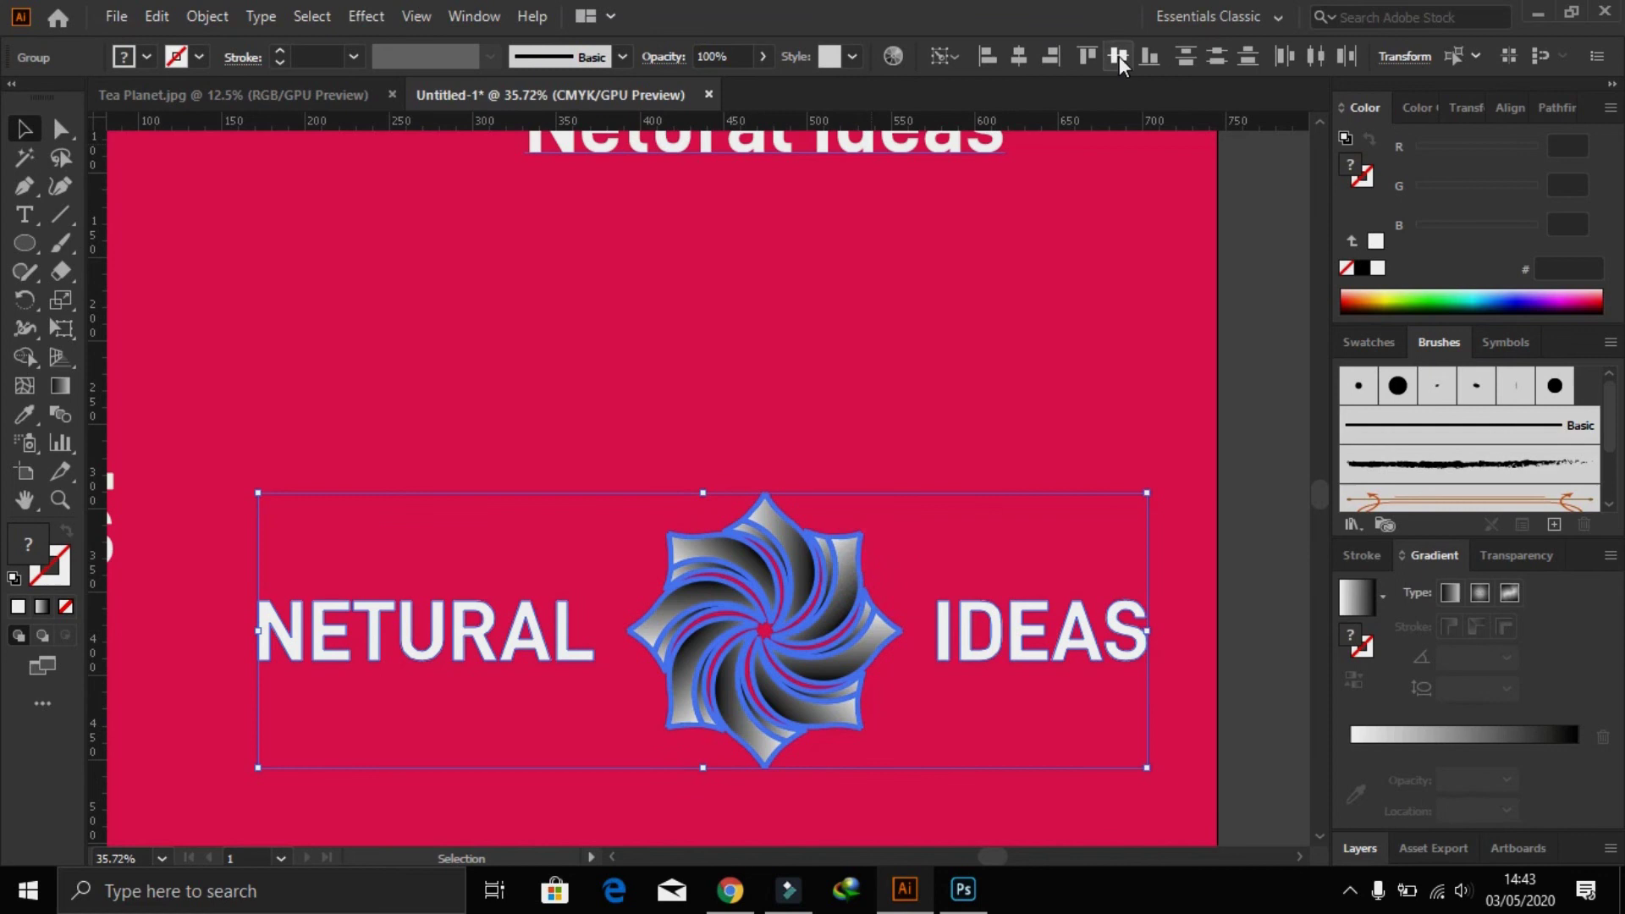
pyautogui.click(1082, 398)
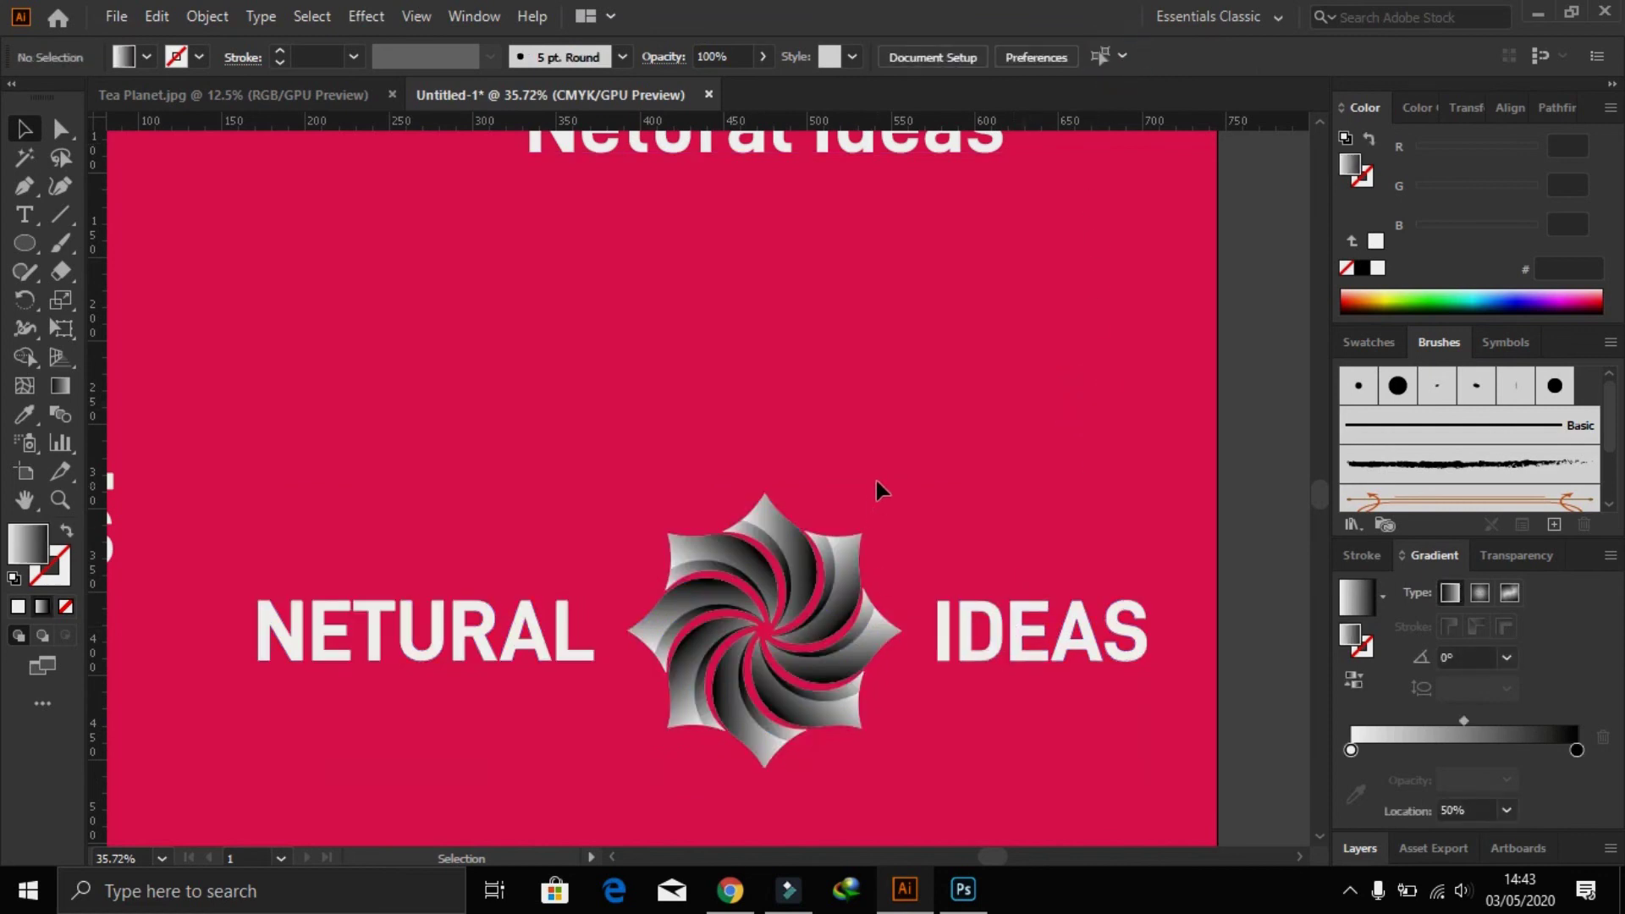
pyautogui.moveTo(690, 643); pyautogui.dragTo(690, 544)
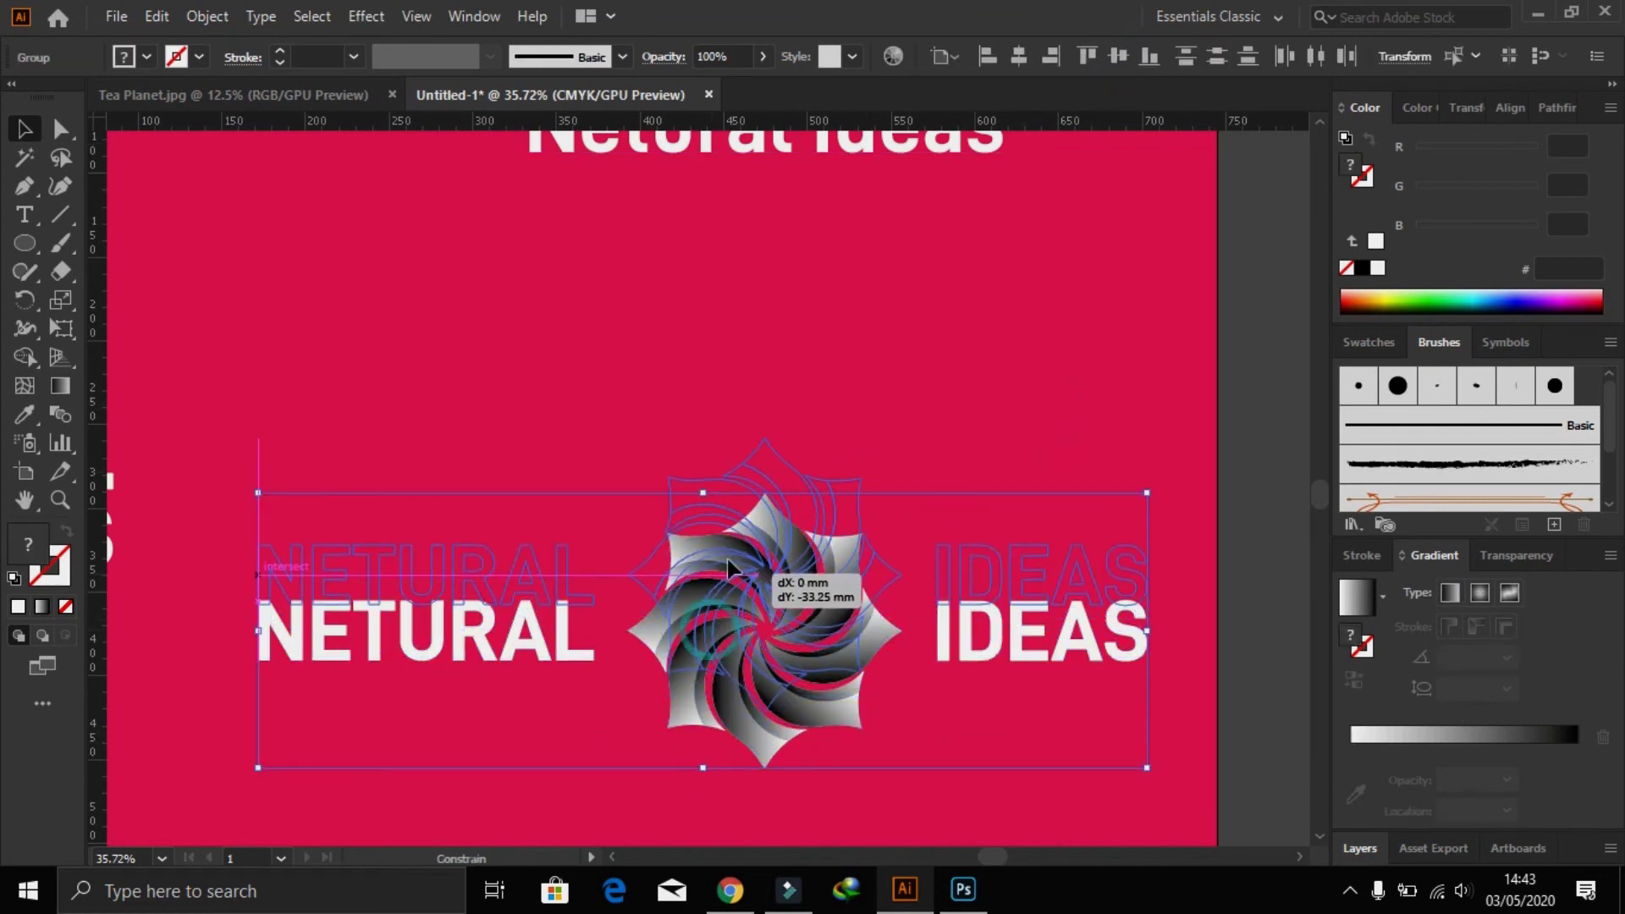
pyautogui.click(686, 752)
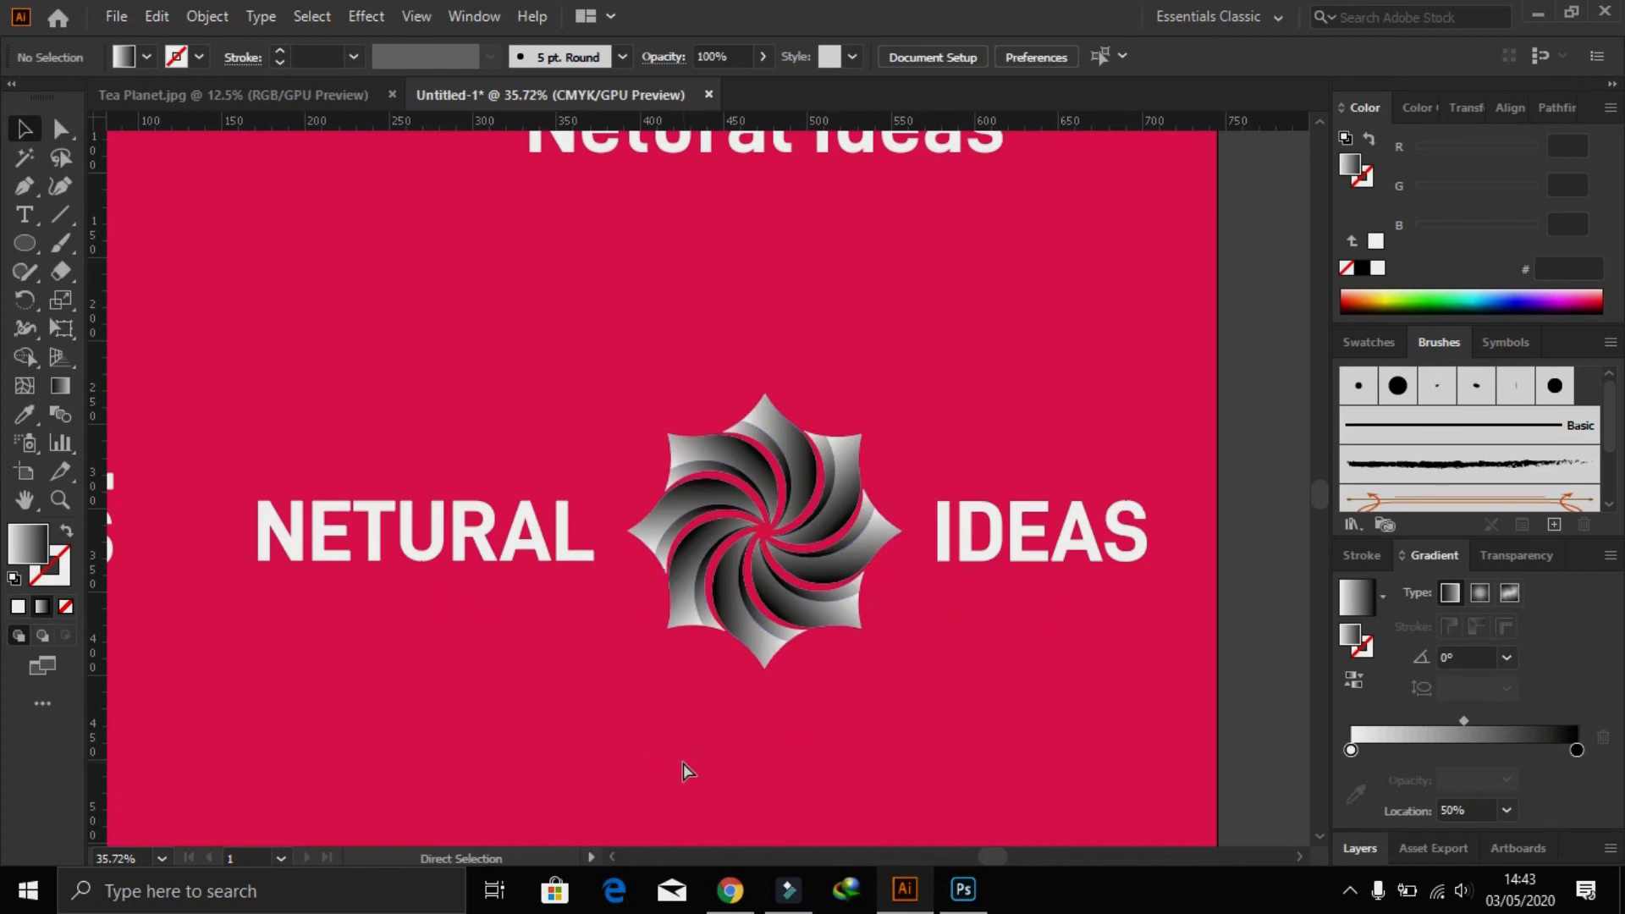
pyautogui.hotkey('ctrl', '-')
pyautogui.hotkey('ctrl', '-')
pyautogui.hotkey('ctrl', '-')
pyautogui.hotkey('ctrl', '-')
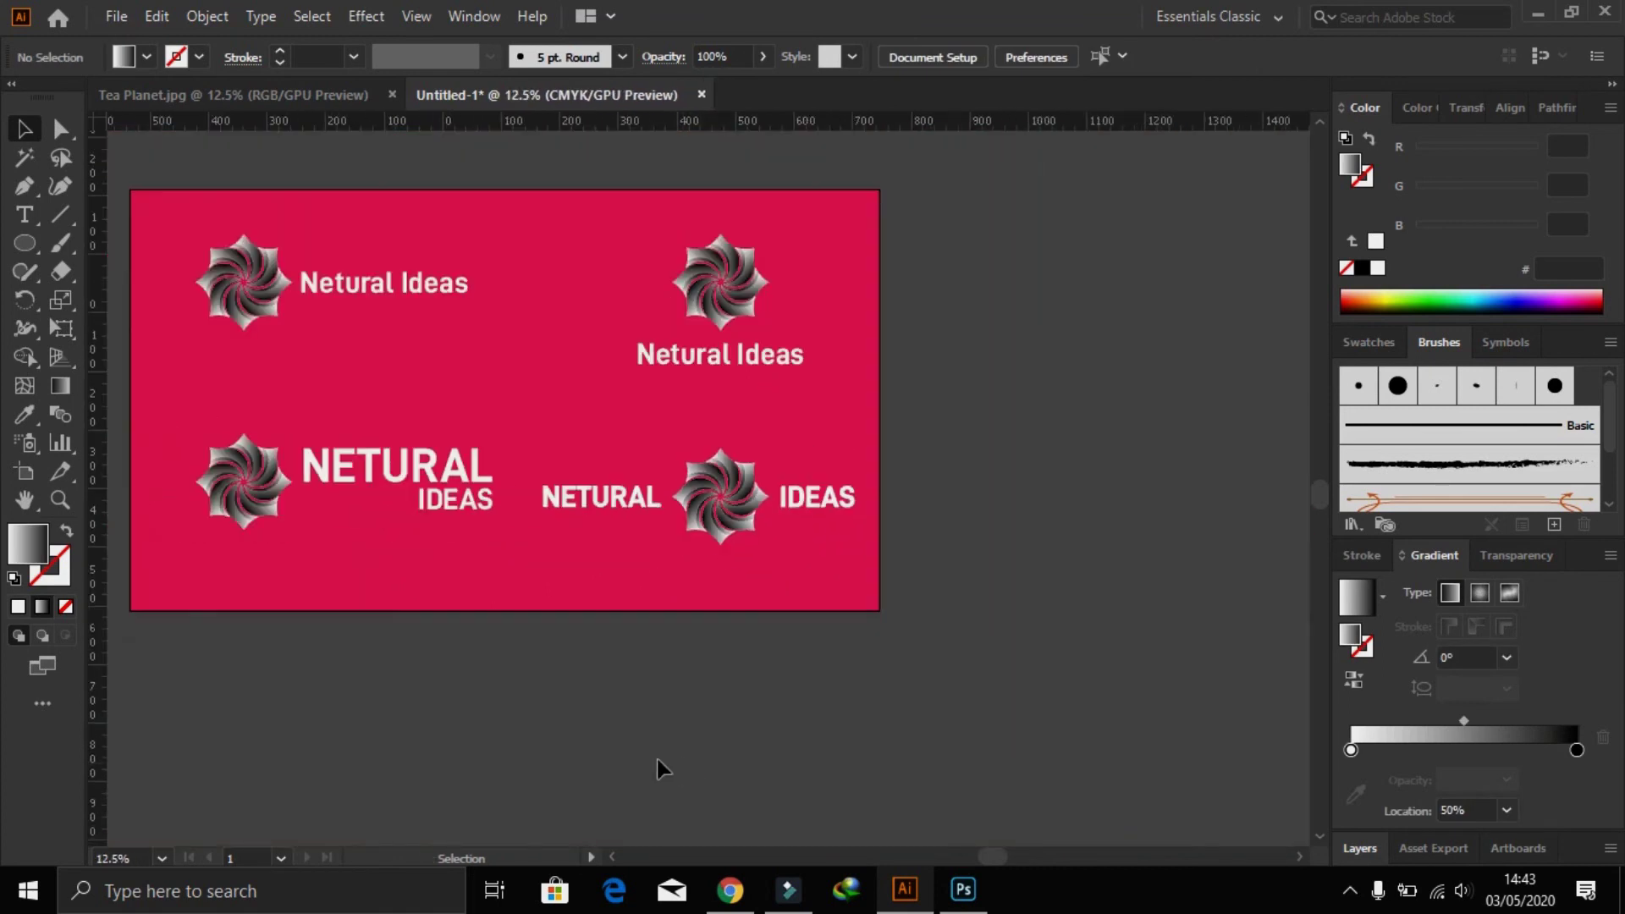
# - Nudge the bottom-left logo variant slightly left and down
pyautogui.scroll(3, 382, 558)
pyautogui.hscroll(-3, 383, 559)
pyautogui.moveTo(639, 644); pyautogui.dragTo(623, 651)
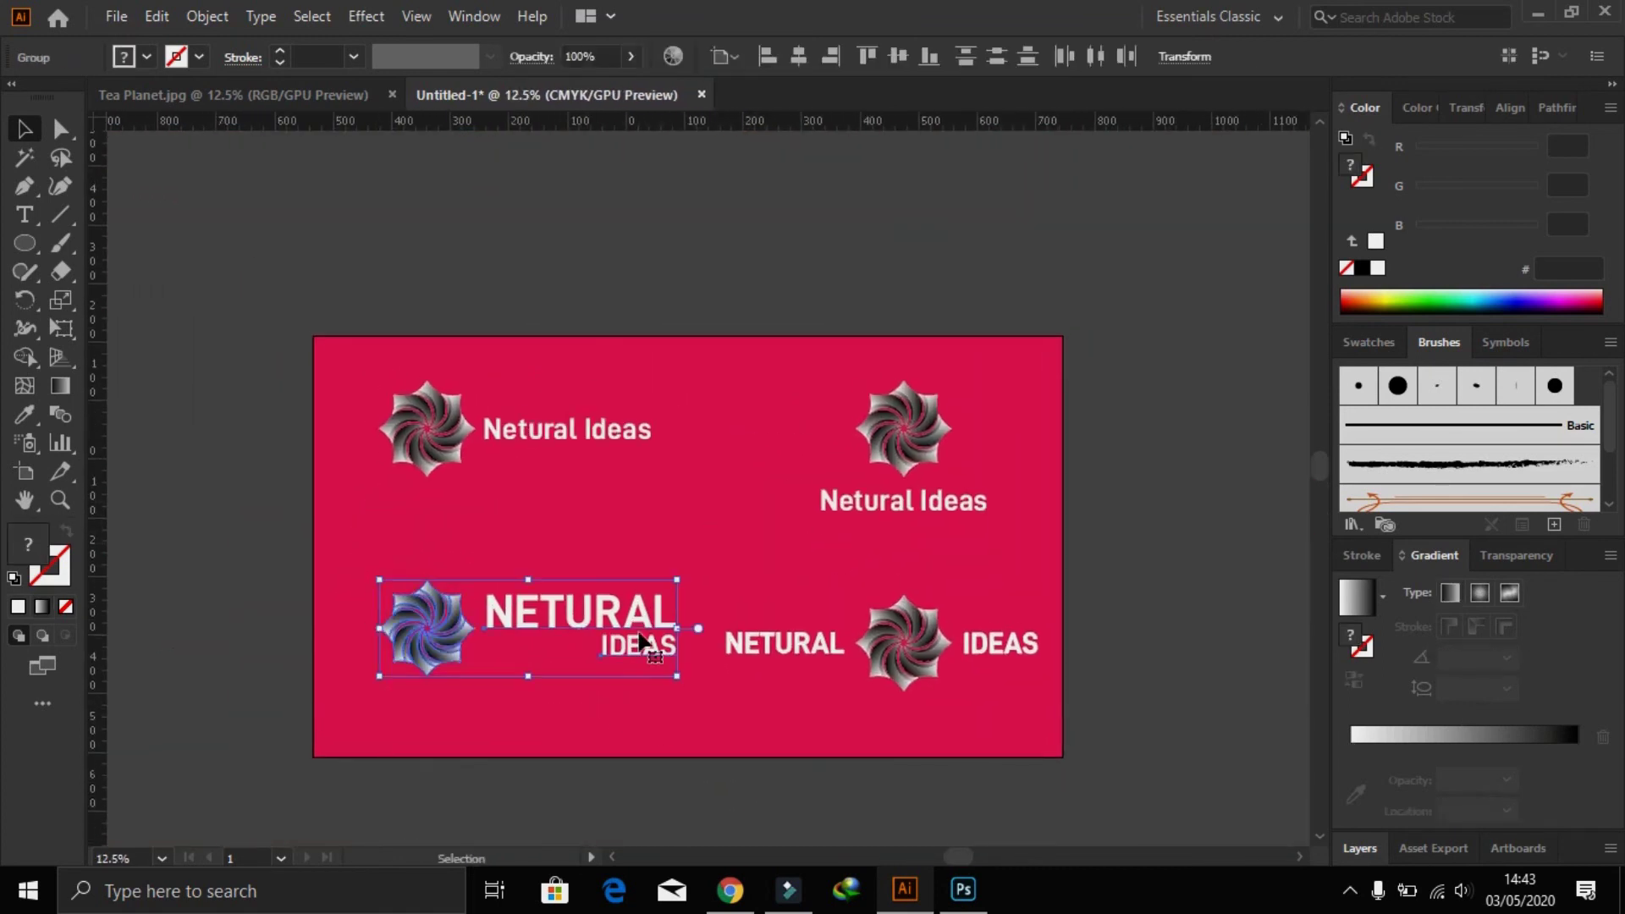
pyautogui.click(592, 488)
pyautogui.click(427, 427)
pyautogui.moveTo(377, 556); pyautogui.dragTo(525, 738)
pyautogui.moveTo(558, 622); pyautogui.dragTo(559, 636)
pyautogui.click(457, 505)
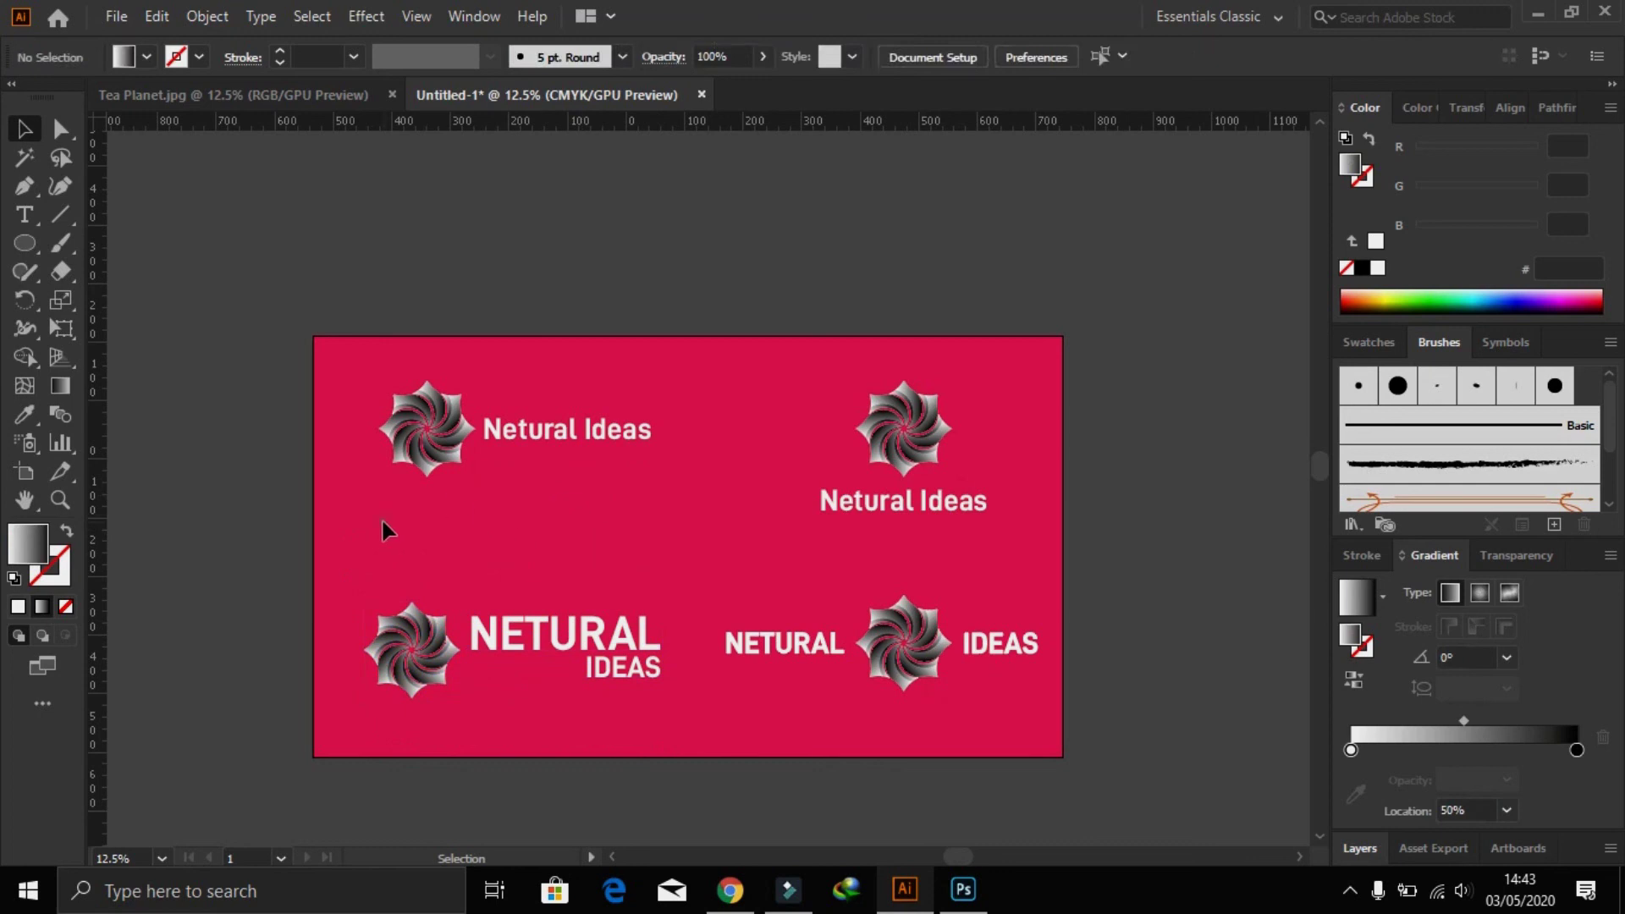
# - Shift both left-hand logo variants further left together
pyautogui.moveTo(347, 421); pyautogui.dragTo(507, 676)
pyautogui.moveTo(593, 429); pyautogui.dragTo(567, 429)
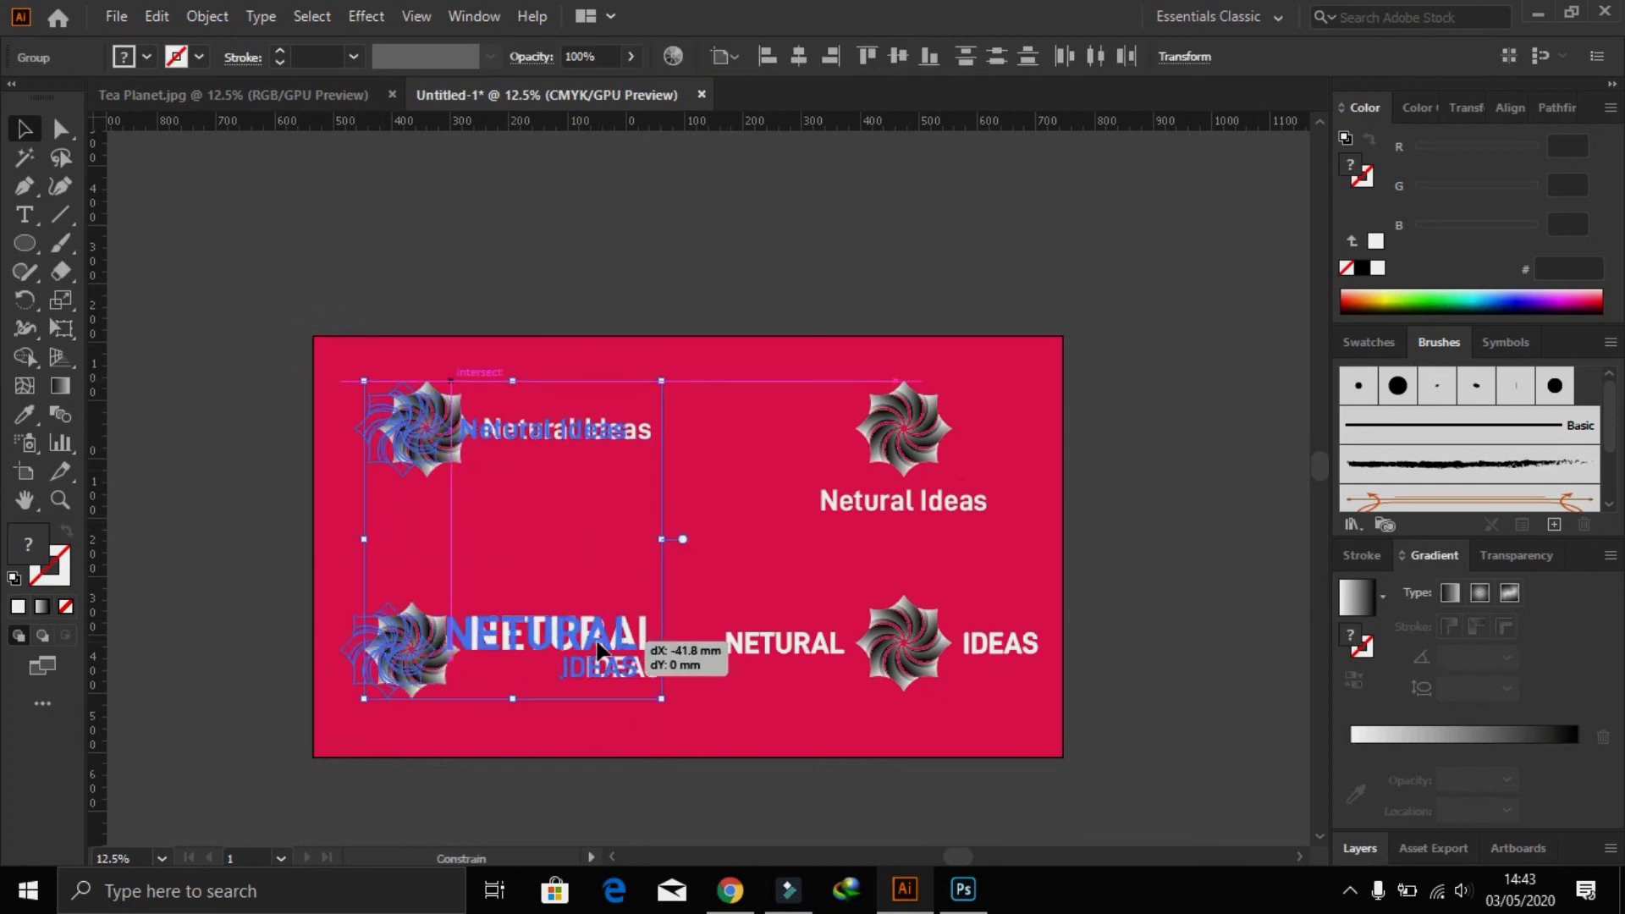
pyautogui.click(715, 501)
# - Zoom in on the top-right stacked logo and select its group
pyautogui.hotkey('ctrl', 'space')
pyautogui.moveTo(793, 368)
pyautogui.mouseDown()
pyautogui.moveTo(1130, 668)
pyautogui.moveTo(660, 522)
pyautogui.mouseUp()
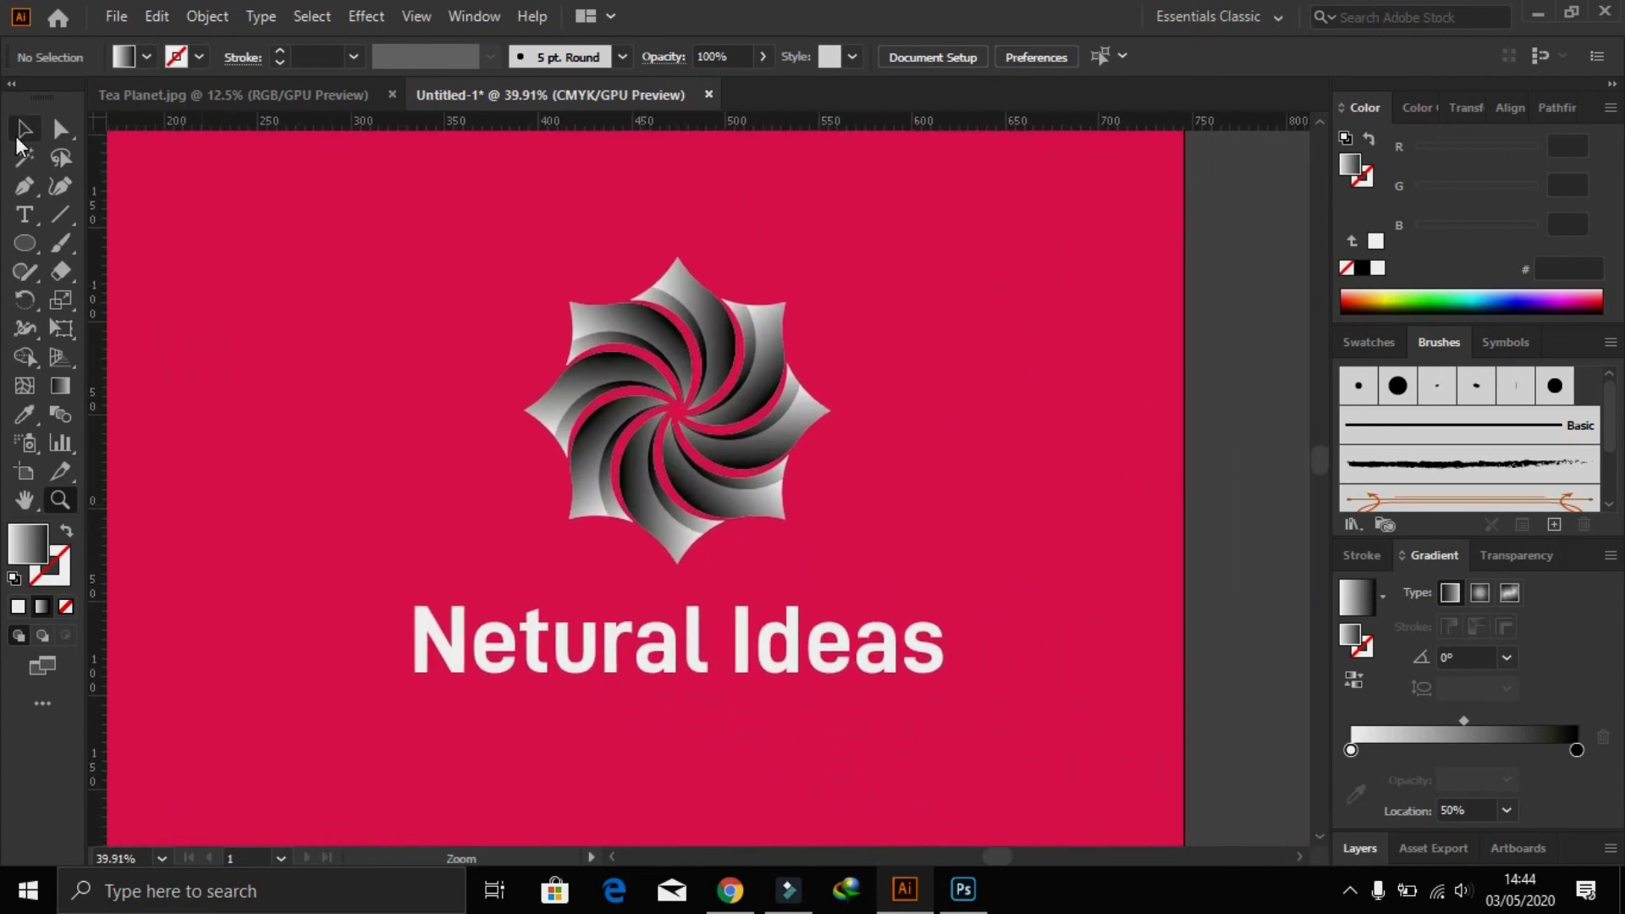
pyautogui.moveTo(341, 359); pyautogui.dragTo(279, 359)
pyautogui.moveTo(246, 243); pyautogui.dragTo(899, 565)
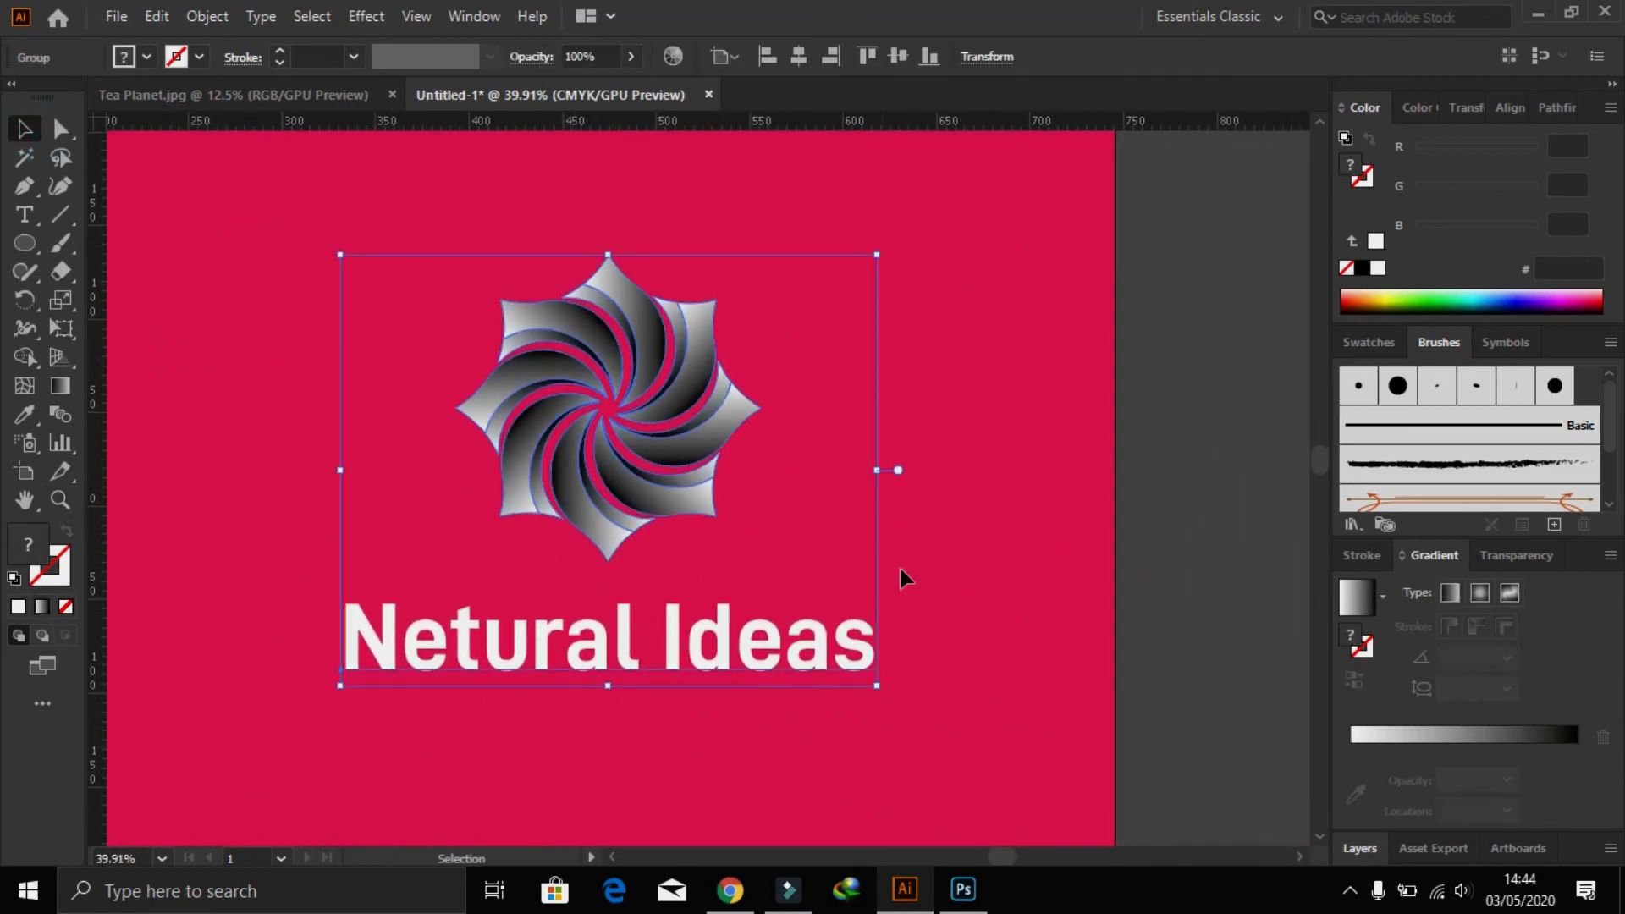
pyautogui.click(916, 537)
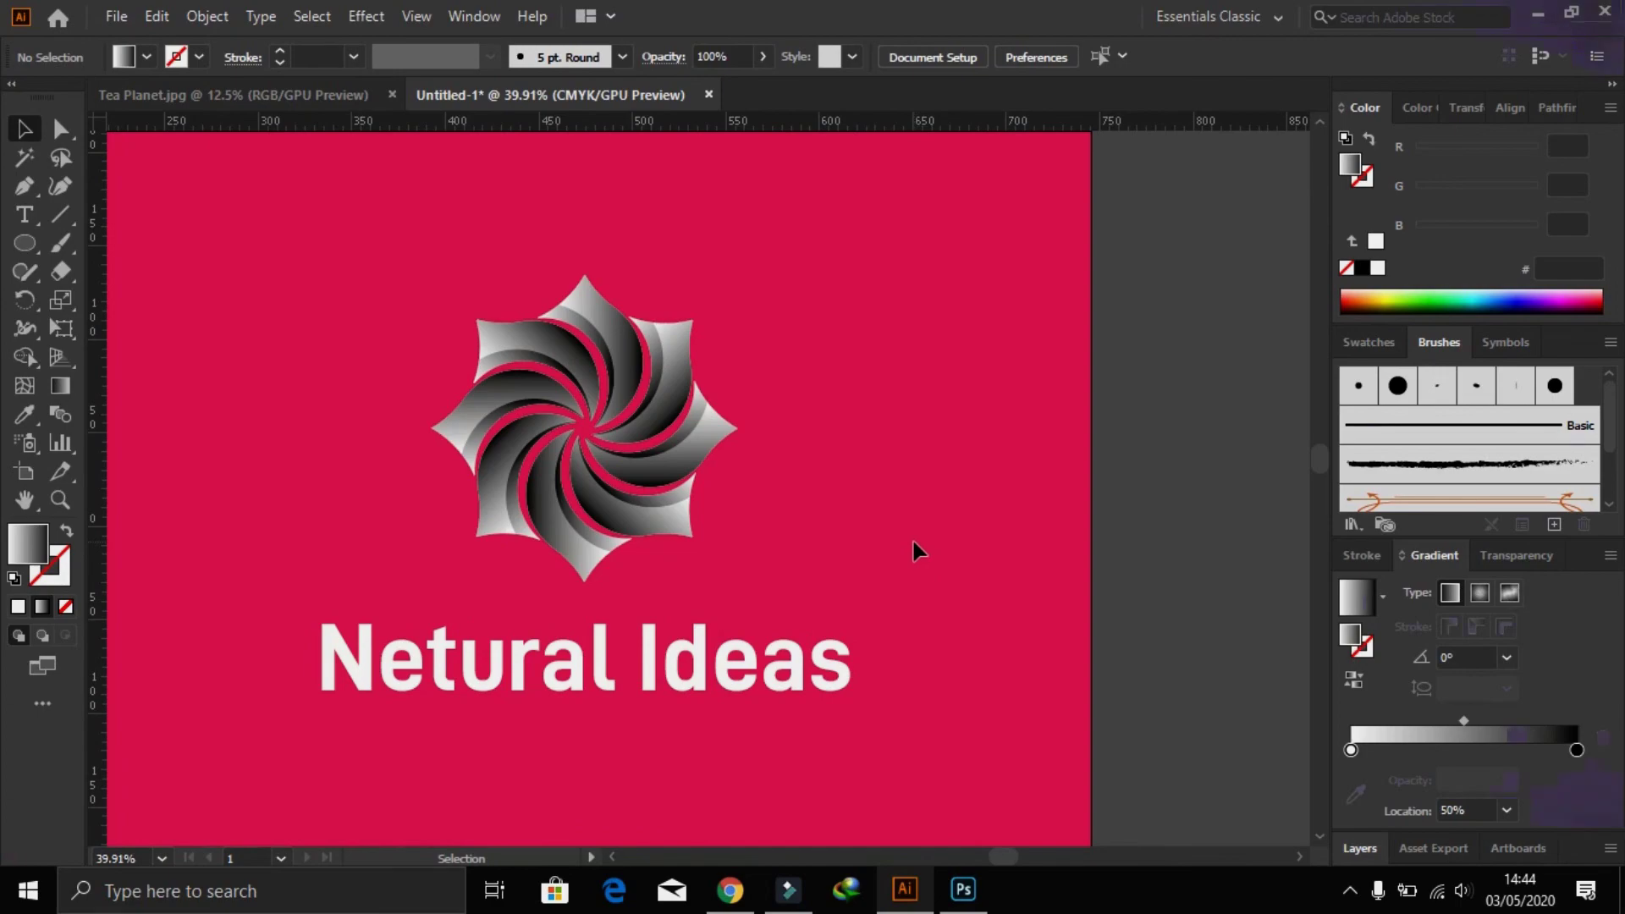